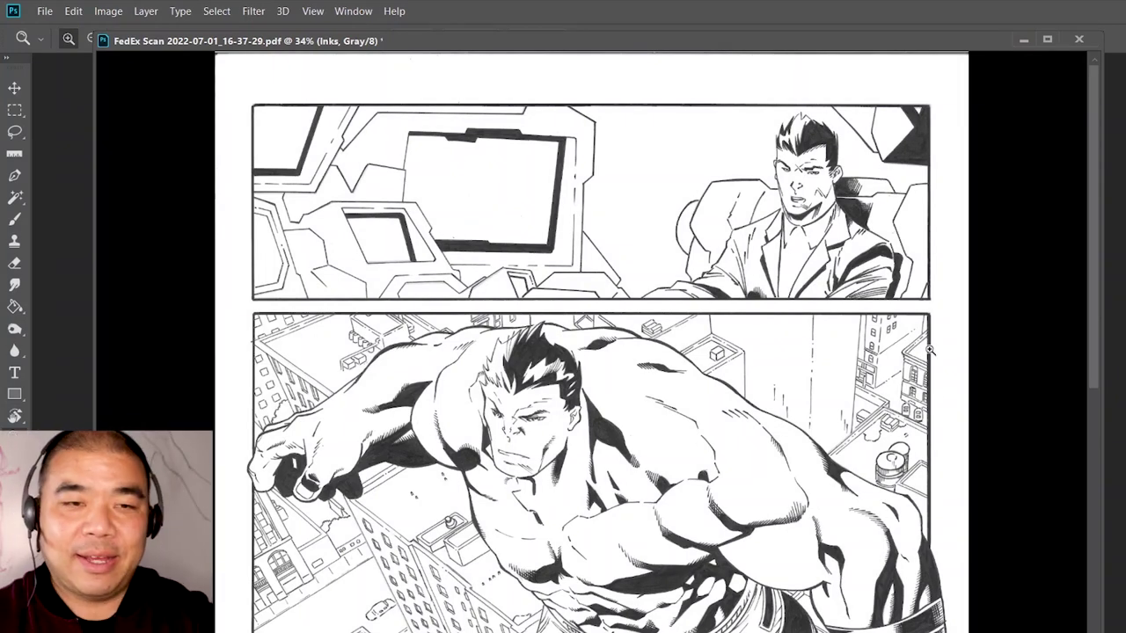
Examine the inked comic page from the top panels down to the lower row, and compare the lower row with its pencils
{"action": "mouse_move", "coordinate": [1093, 285]}
{"action": "left_mouse_down"}
{"action": "mouse_move", "coordinate": [1091, 305]}
{"action": "mouse_move", "coordinate": [1093, 295]}
{"action": "left_mouse_up"}
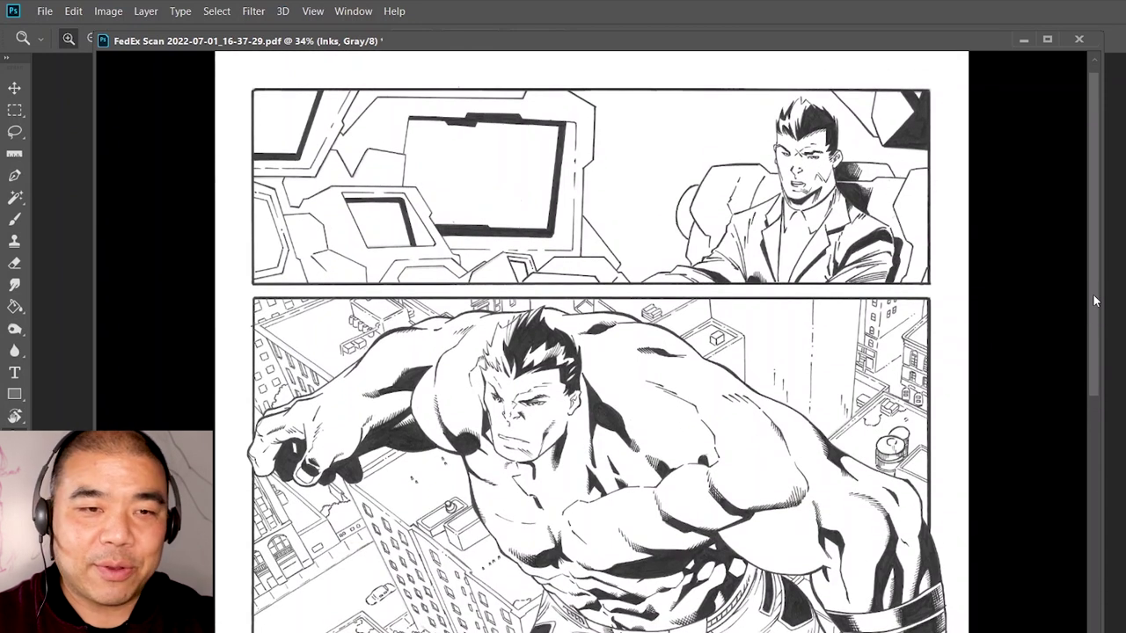
{"action": "left_click_drag", "start_coordinate": [1093, 295], "coordinate": [1114, 307]}
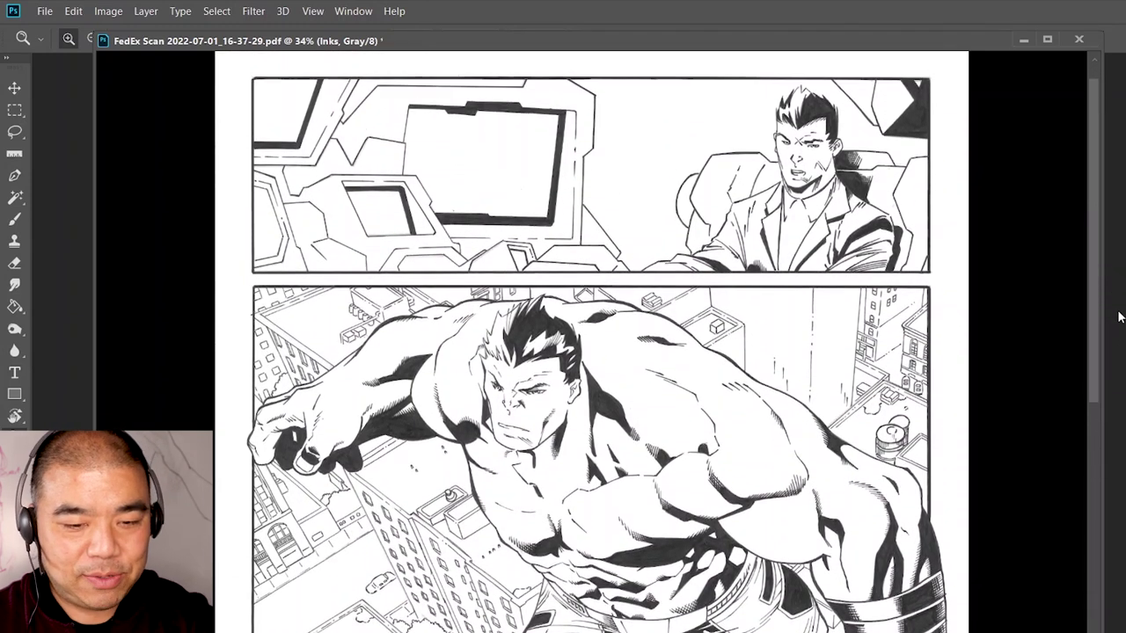
{"action": "key", "text": "ctrl+plus"}
{"action": "left_click_drag", "start_coordinate": [1103, 271], "coordinate": [1125, 273]}
{"action": "scroll", "coordinate": [640, 342], "scroll_direction": "down", "scroll_amount": 5}
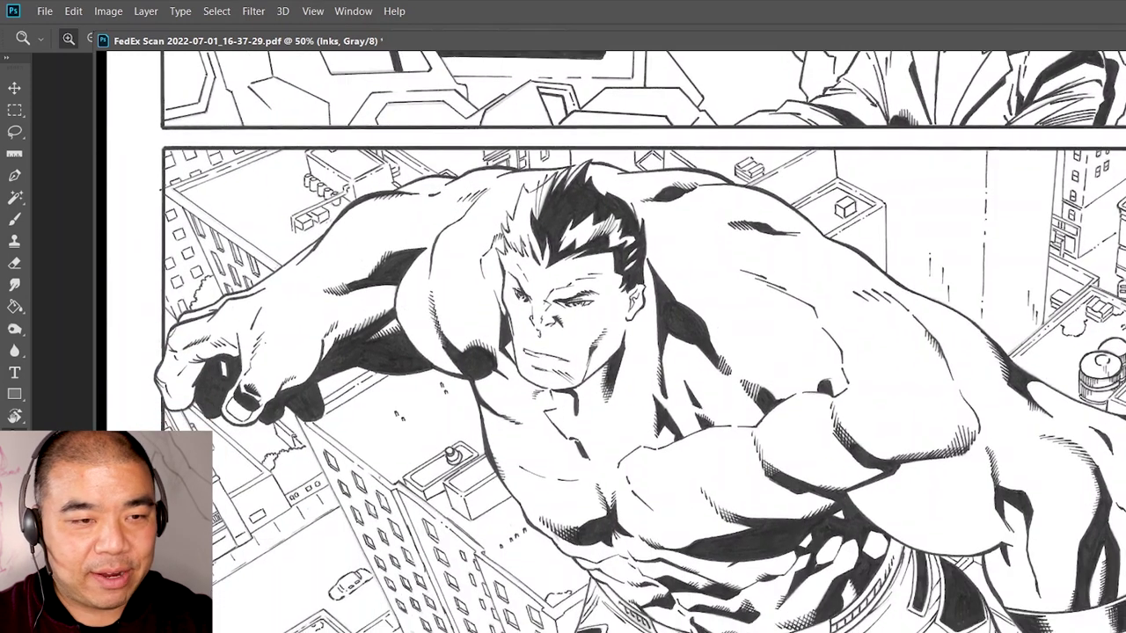
{"action": "scroll", "coordinate": [640, 341], "scroll_direction": "down", "scroll_amount": 11}
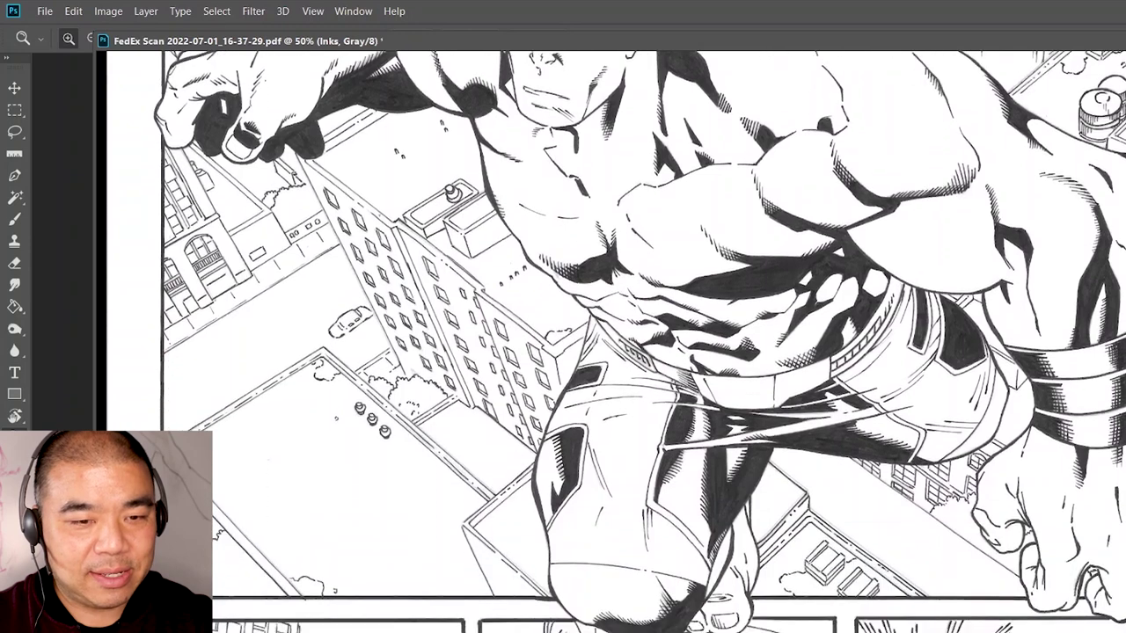
{"action": "scroll", "coordinate": [640, 342], "scroll_direction": "down", "scroll_amount": 16}
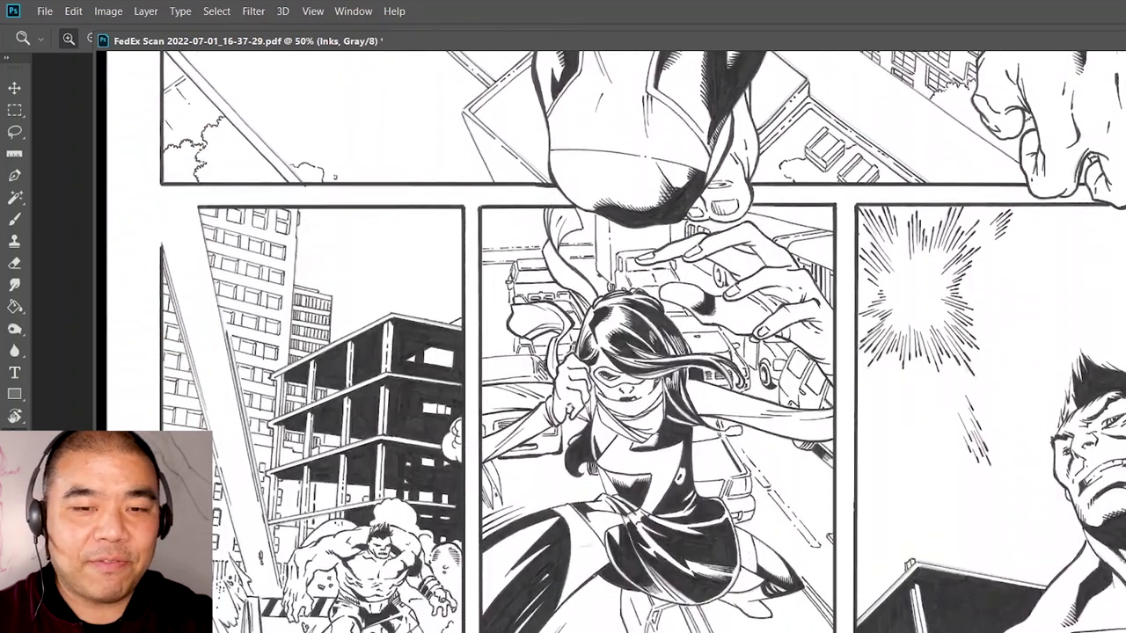
{"action": "scroll", "coordinate": [640, 341], "scroll_direction": "down", "scroll_amount": 1}
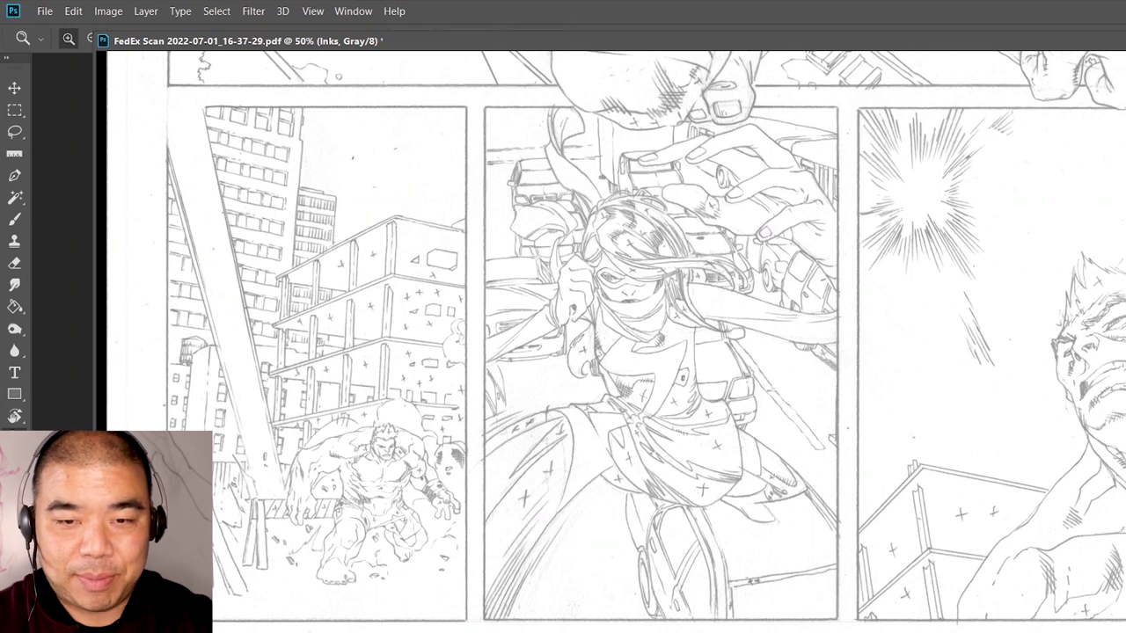
{"action": "left_click_drag", "start_coordinate": [862, 42], "coordinate": [818, 43]}
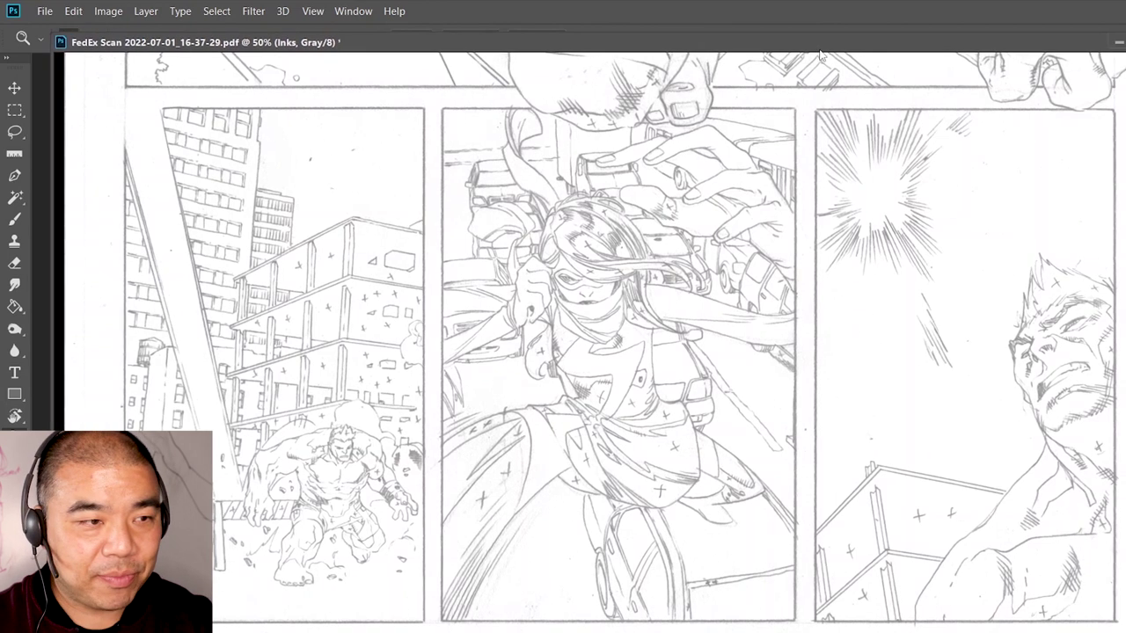
{"action": "scroll", "coordinate": [623, 342], "scroll_direction": "up", "scroll_amount": 2}
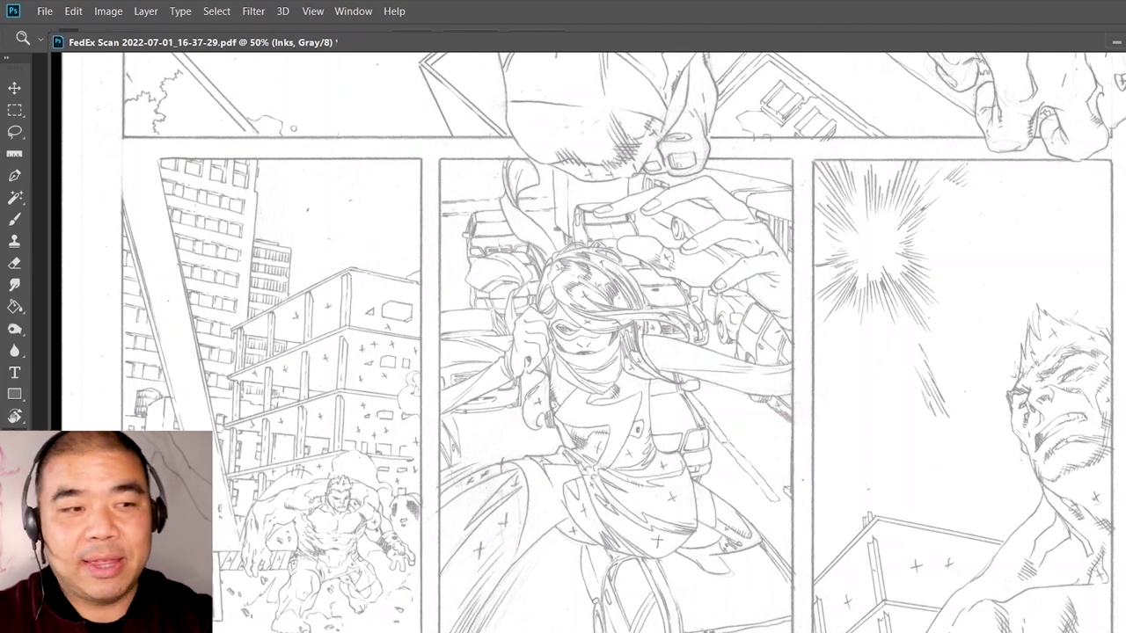
{"action": "scroll", "coordinate": [1014, 523], "scroll_direction": "down", "scroll_amount": 1}
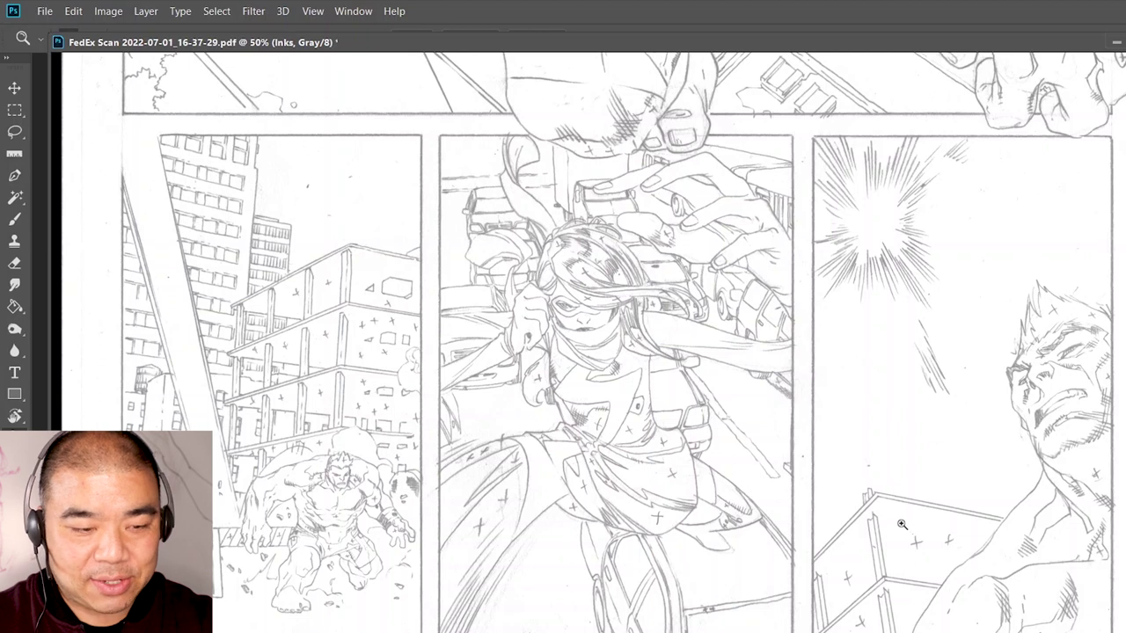
Set up the Brush tool with a red foreground color for annotating the page
{"action": "key", "text": "b"}
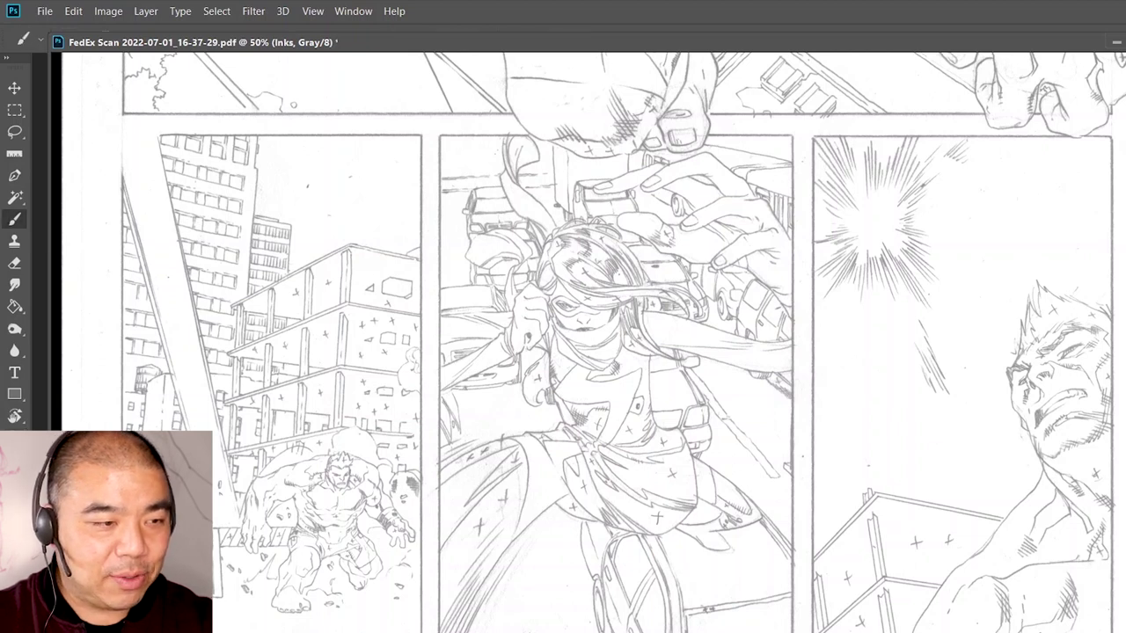
{"action": "left_click", "coordinate": [12, 489]}
{"action": "left_click_drag", "start_coordinate": [689, 450], "coordinate": [983, 260]}
{"action": "left_click", "coordinate": [1025, 261]}
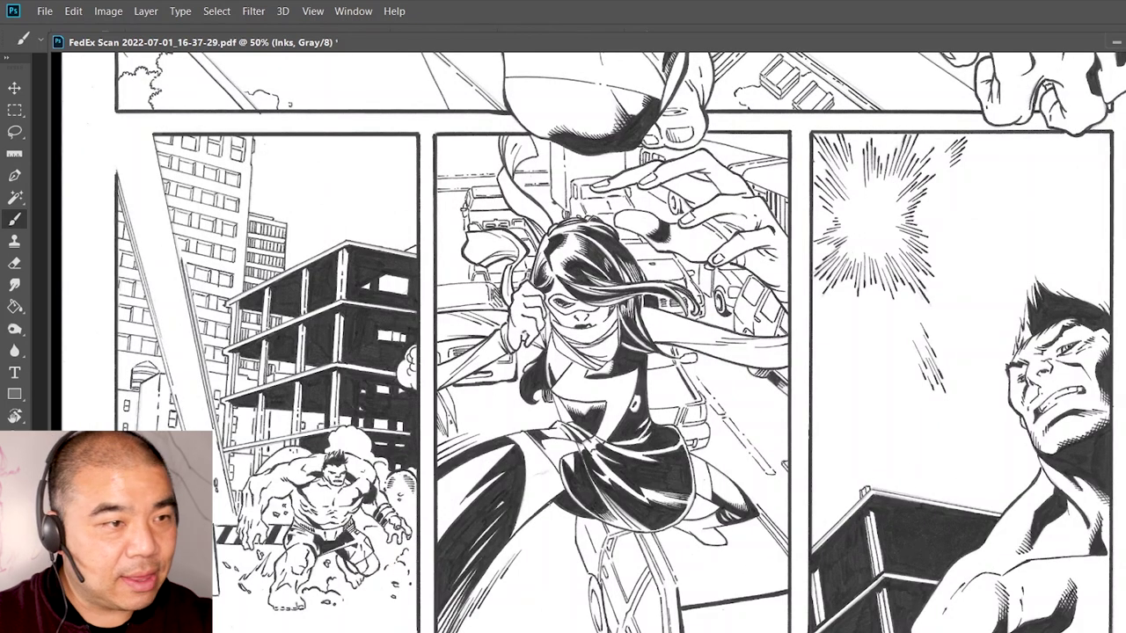
Convert the document to RGB Color mode without merging the layers
{"action": "left_click", "coordinate": [116, 15]}
{"action": "mouse_move", "coordinate": [131, 29]}
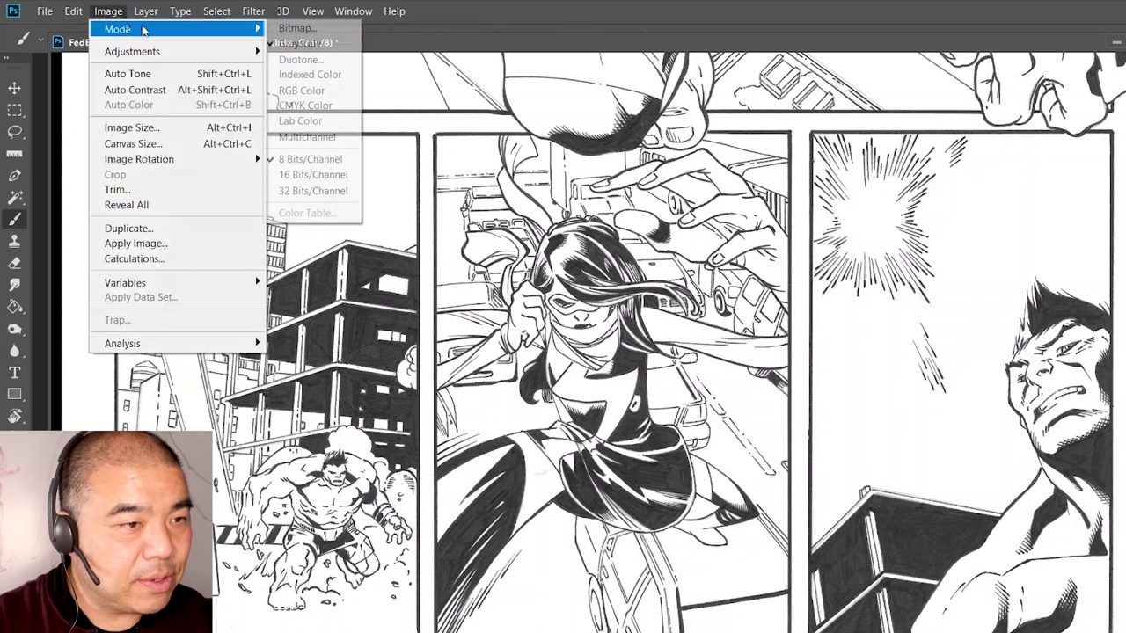
{"action": "left_click", "coordinate": [308, 91]}
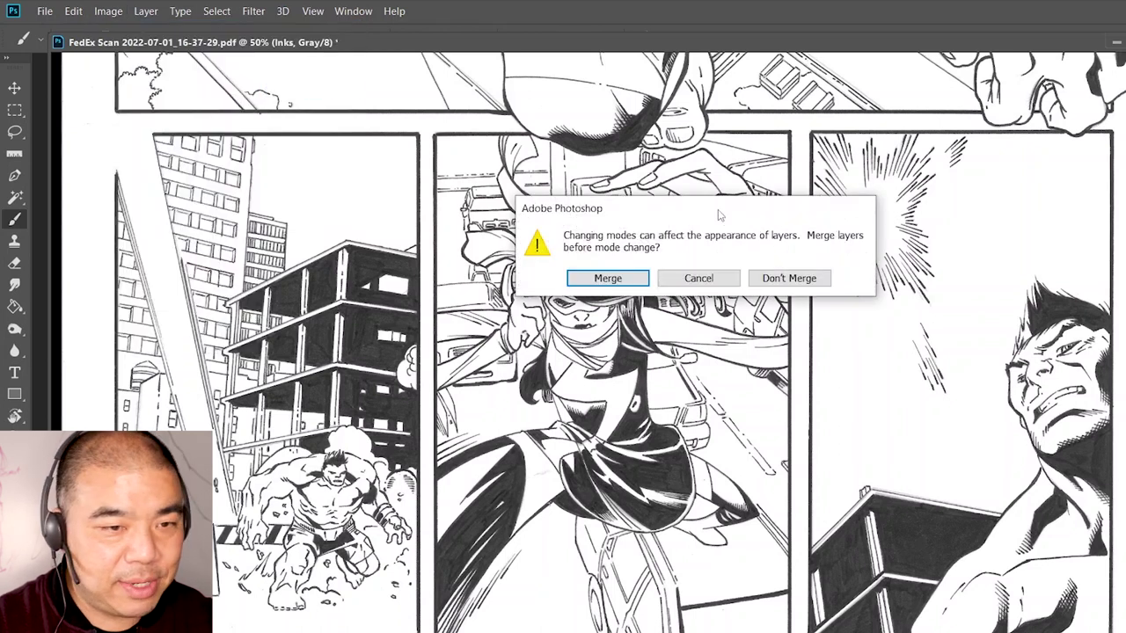
{"action": "left_click", "coordinate": [778, 282]}
{"action": "mouse_move", "coordinate": [939, 422]}
{"action": "left_mouse_down"}
{"action": "mouse_move", "coordinate": [924, 411]}
{"action": "mouse_move", "coordinate": [857, 467]}
{"action": "left_mouse_up"}
{"action": "key", "text": "ctrl+z"}
{"action": "key", "text": "F2"}
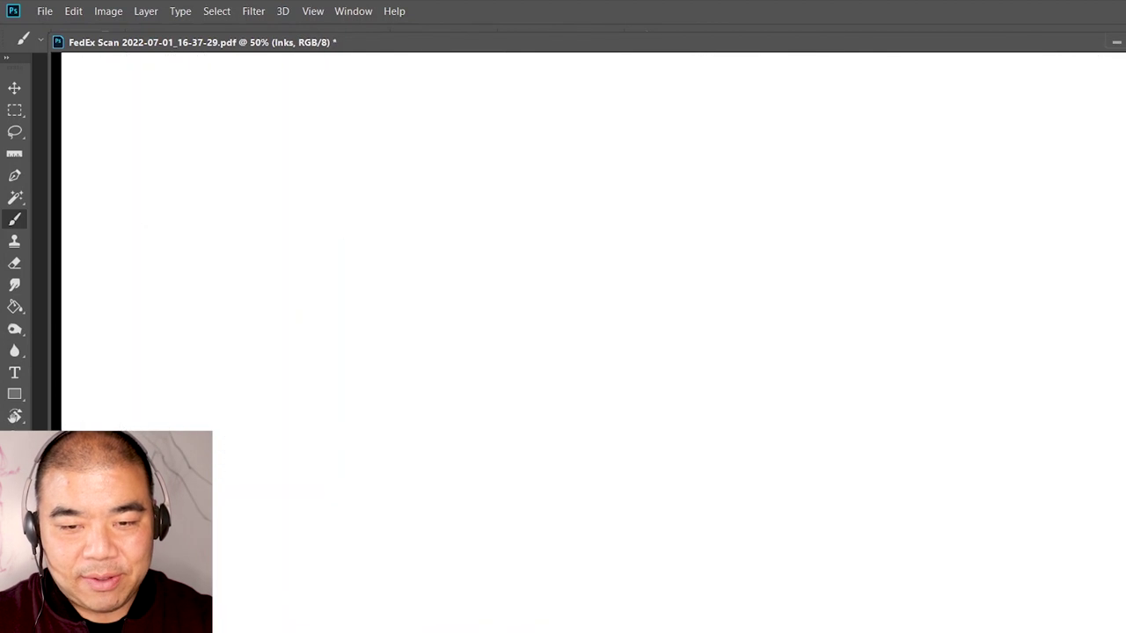
{"action": "key", "text": "ctrl+z"}
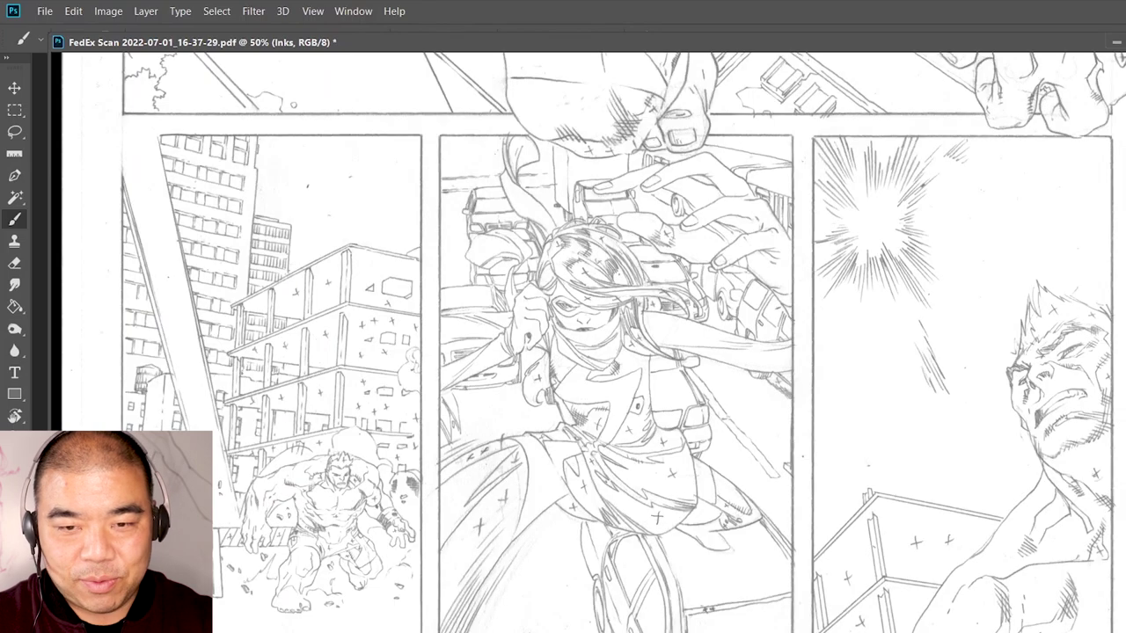
Check the stacking of the Inks and Pencils layers and view the inked artwork
{"action": "key", "text": "F7"}
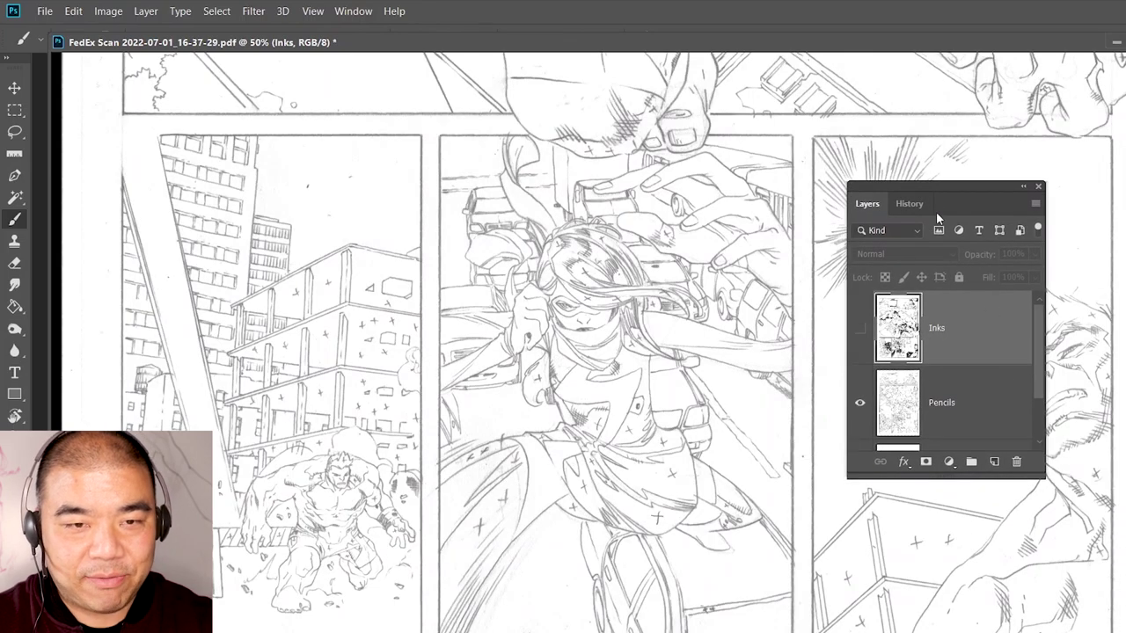
{"action": "key", "text": "F7"}
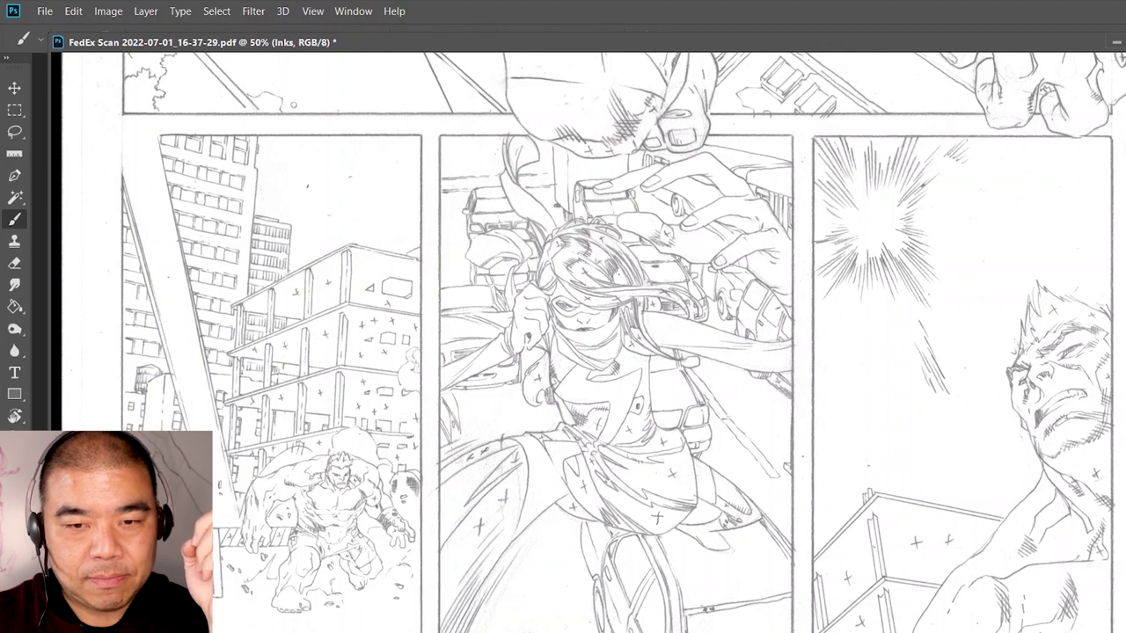
{"action": "mouse_move", "coordinate": [1125, 279]}
{"action": "left_mouse_down"}
{"action": "mouse_move", "coordinate": [1081, 274]}
{"action": "mouse_move", "coordinate": [1125, 274]}
{"action": "left_mouse_up"}
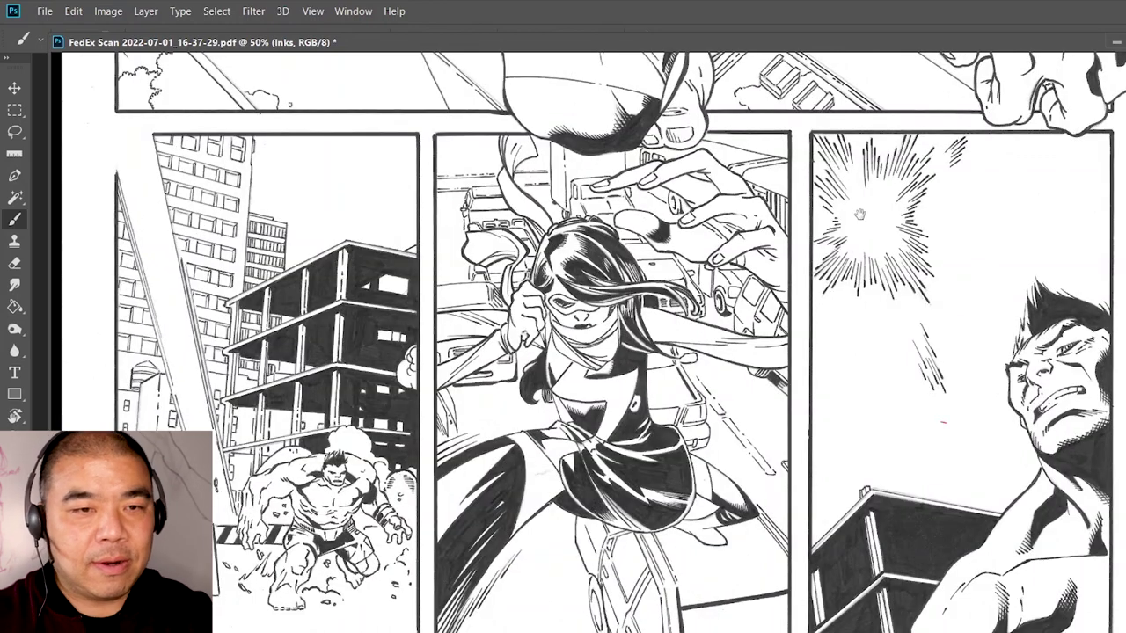
Examine the inked artwork from the top panel through the giant figure to the row of smaller panels
{"action": "scroll", "coordinate": [826, 305], "scroll_direction": "down", "scroll_amount": 10}
{"action": "scroll", "coordinate": [825, 305], "scroll_direction": "up", "scroll_amount": 5}
{"action": "left_click_drag", "start_coordinate": [826, 305], "coordinate": [825, 301]}
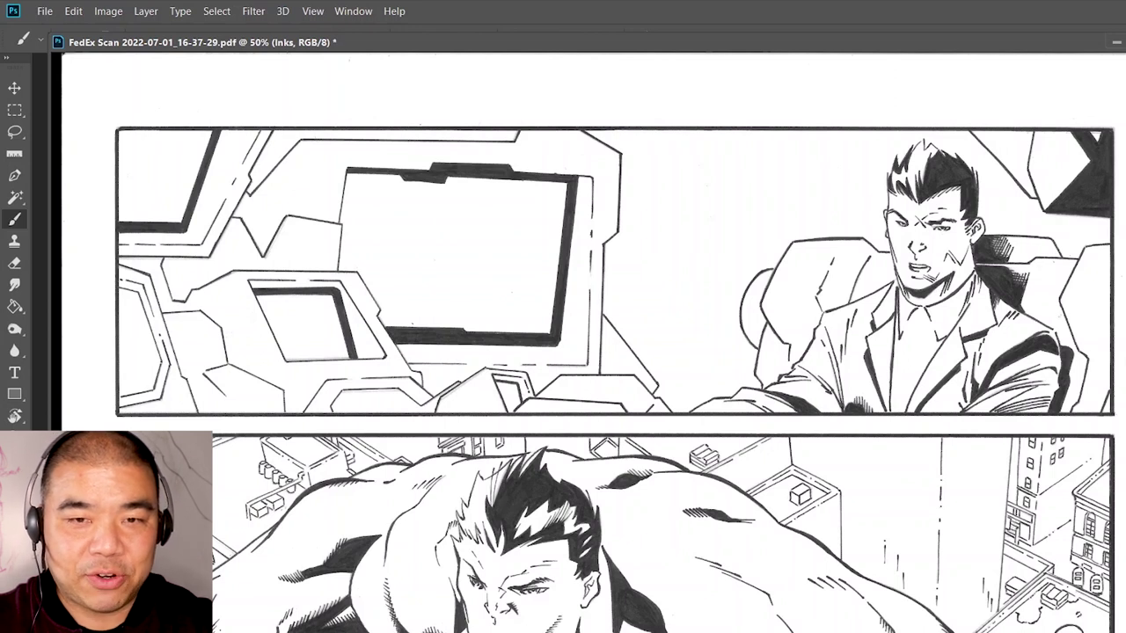
{"action": "left_click_drag", "start_coordinate": [1125, 317], "coordinate": [1093, 317]}
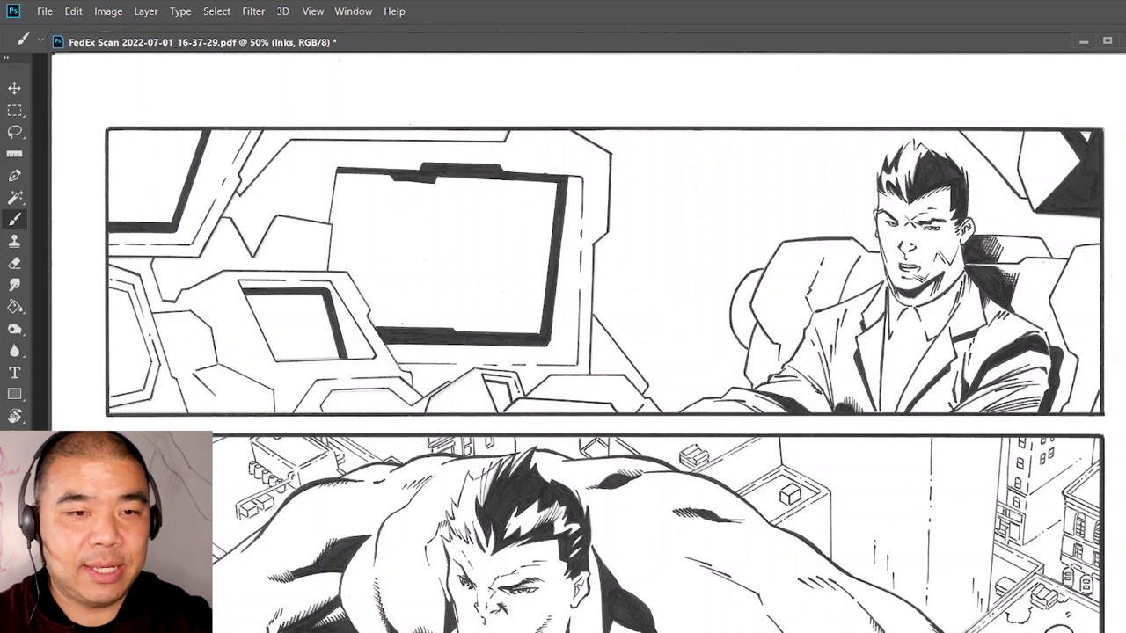
{"action": "scroll", "coordinate": [605, 342], "scroll_direction": "down", "scroll_amount": 5}
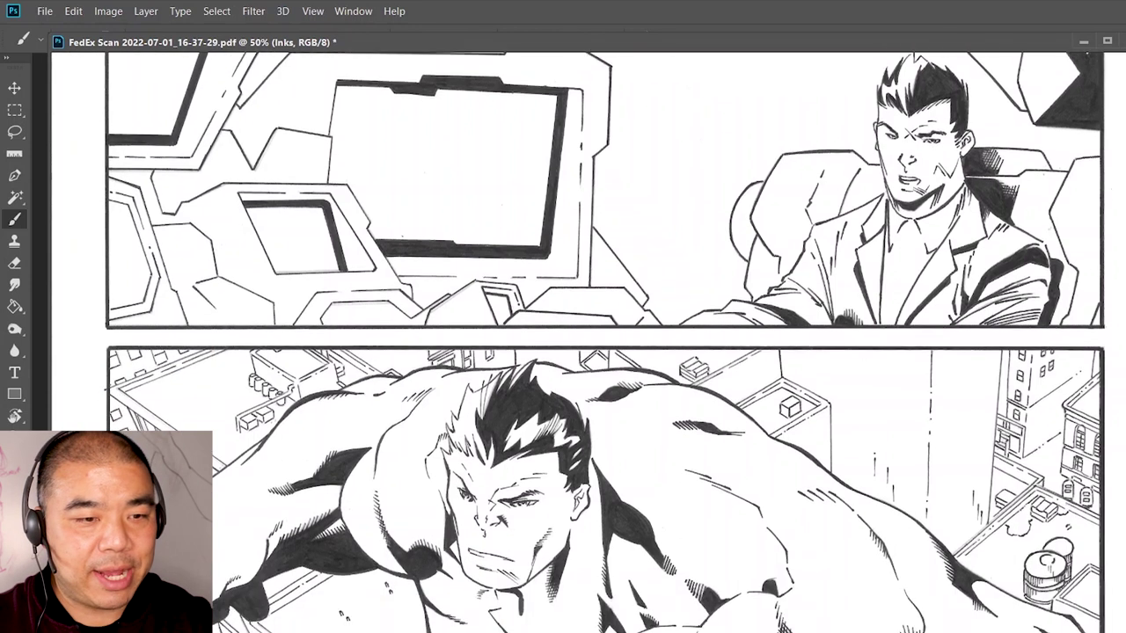
{"action": "scroll", "coordinate": [605, 342], "scroll_direction": "down", "scroll_amount": 2}
{"action": "scroll", "coordinate": [605, 342], "scroll_direction": "down", "scroll_amount": 1}
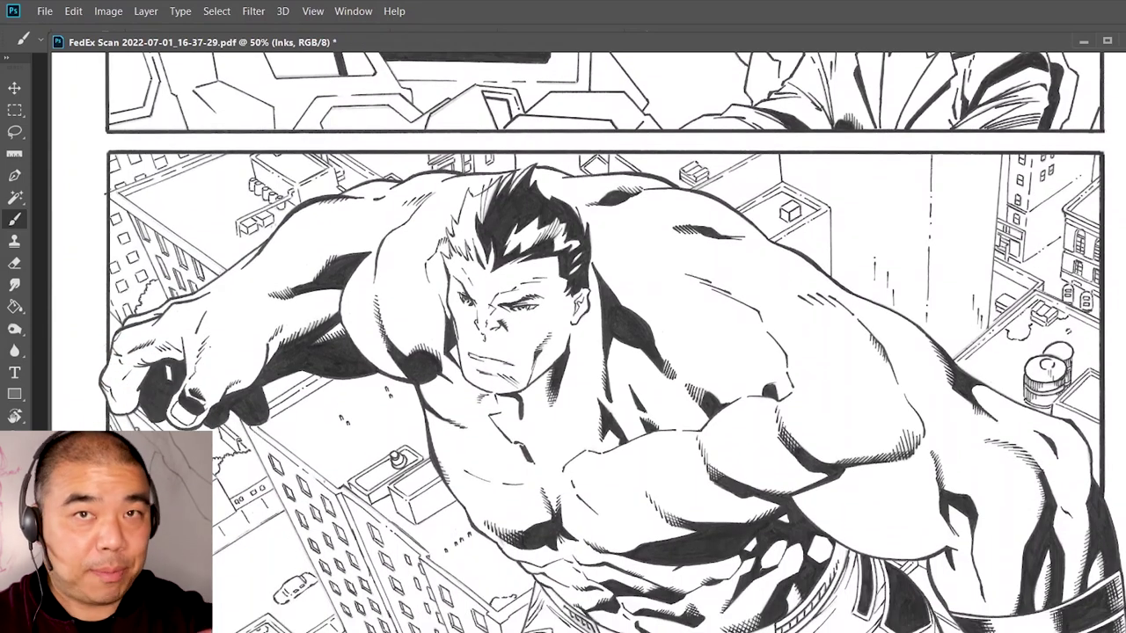
{"action": "scroll", "coordinate": [605, 342], "scroll_direction": "down", "scroll_amount": 2}
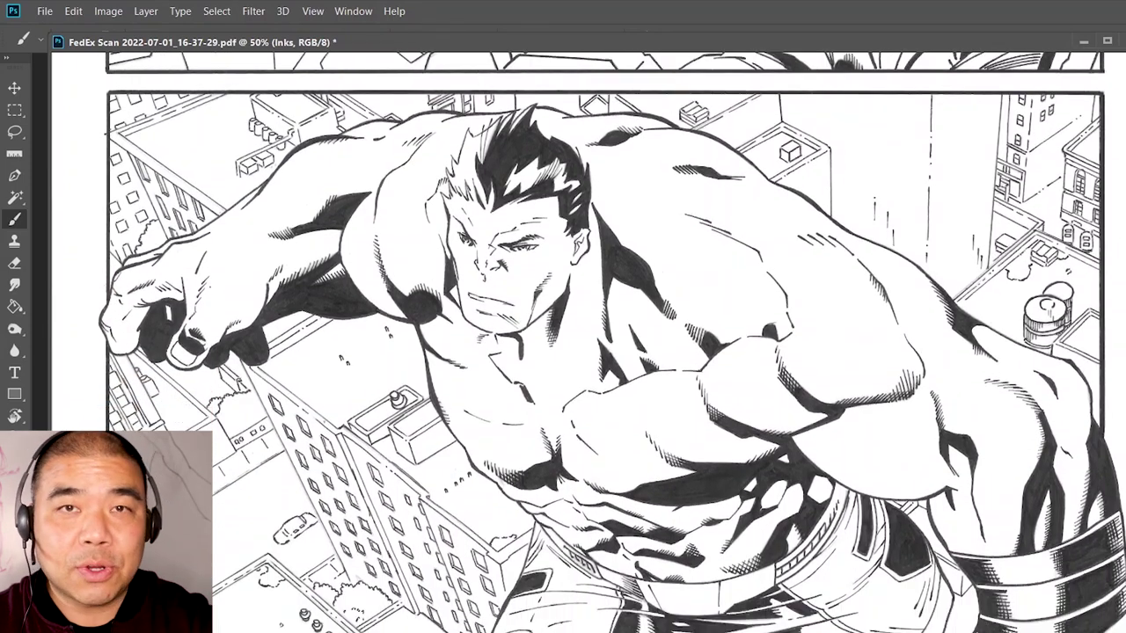
{"action": "scroll", "coordinate": [605, 342], "scroll_direction": "down", "scroll_amount": 1}
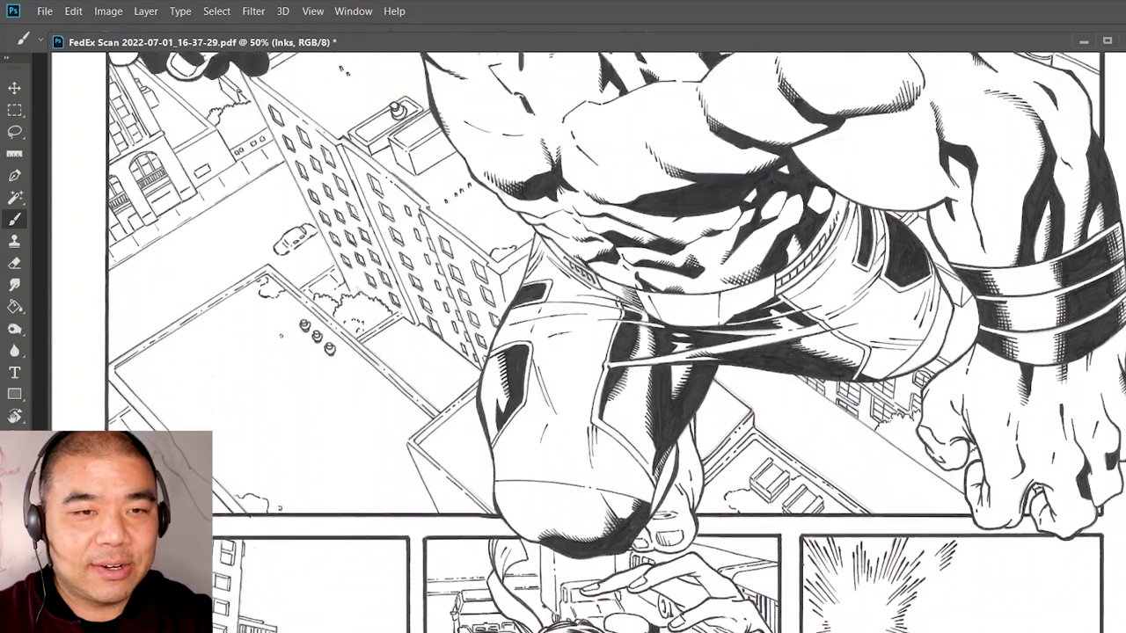
{"action": "scroll", "coordinate": [606, 342], "scroll_direction": "up", "scroll_amount": 2}
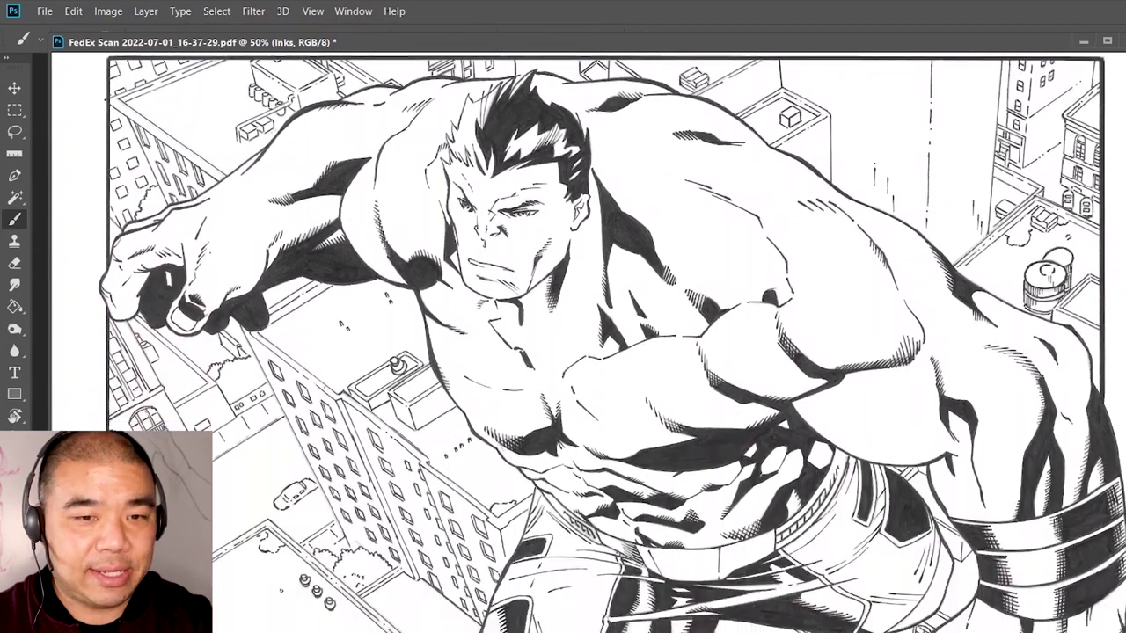
{"action": "scroll", "coordinate": [605, 342], "scroll_direction": "down", "scroll_amount": 3}
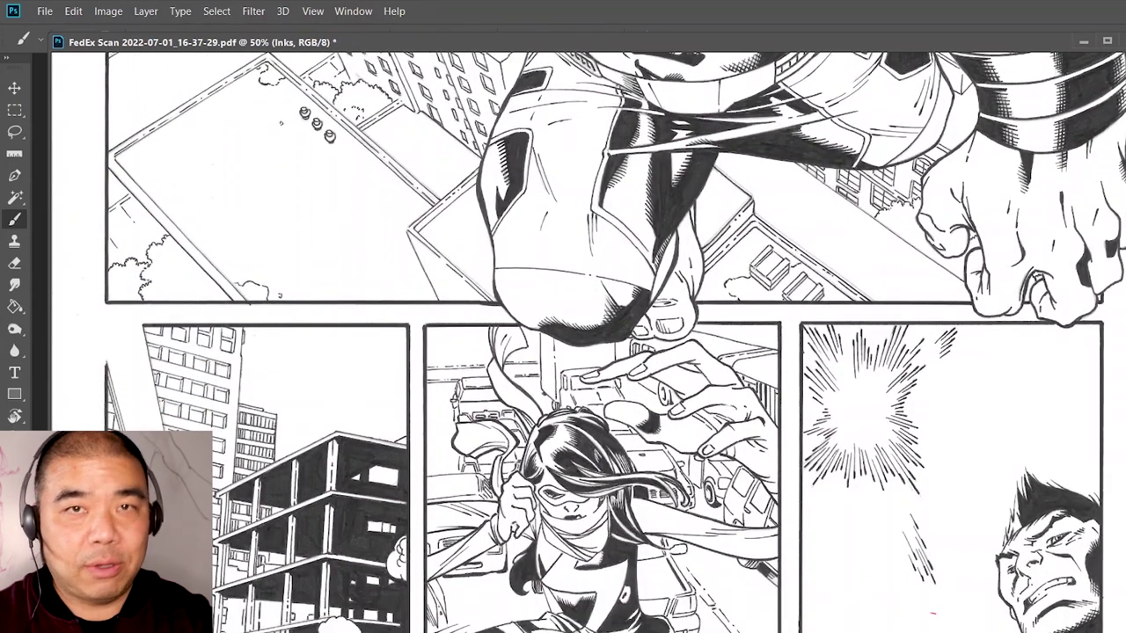
{"action": "scroll", "coordinate": [605, 342], "scroll_direction": "down", "scroll_amount": 3}
{"action": "scroll", "coordinate": [605, 343], "scroll_direction": "down", "scroll_amount": 2}
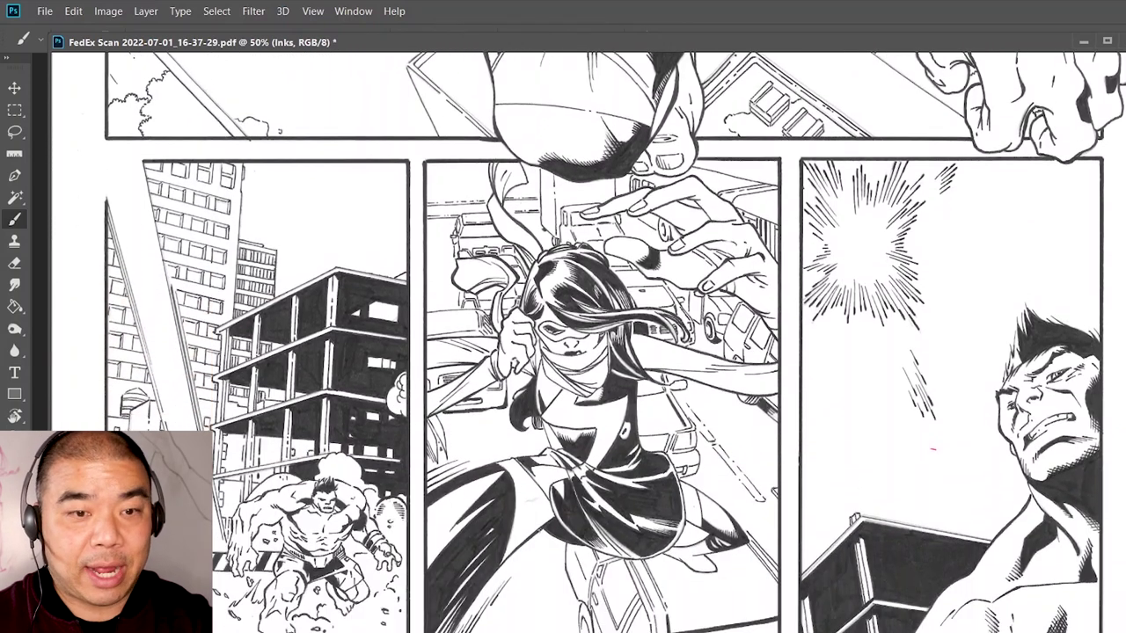
{"action": "scroll", "coordinate": [605, 342], "scroll_direction": "down", "scroll_amount": 1}
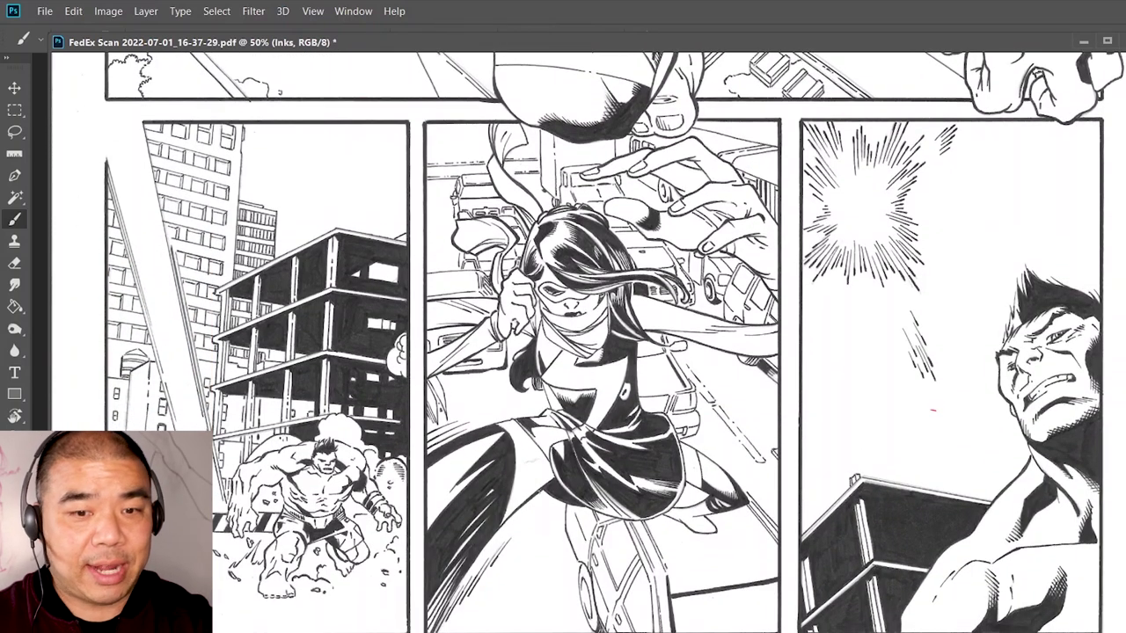
With the inks hidden, circle the small X marks in red on the Pencils layer, on both buildings and the masked woman's leg
{"action": "scroll", "coordinate": [606, 342], "scroll_direction": "up", "scroll_amount": 1}
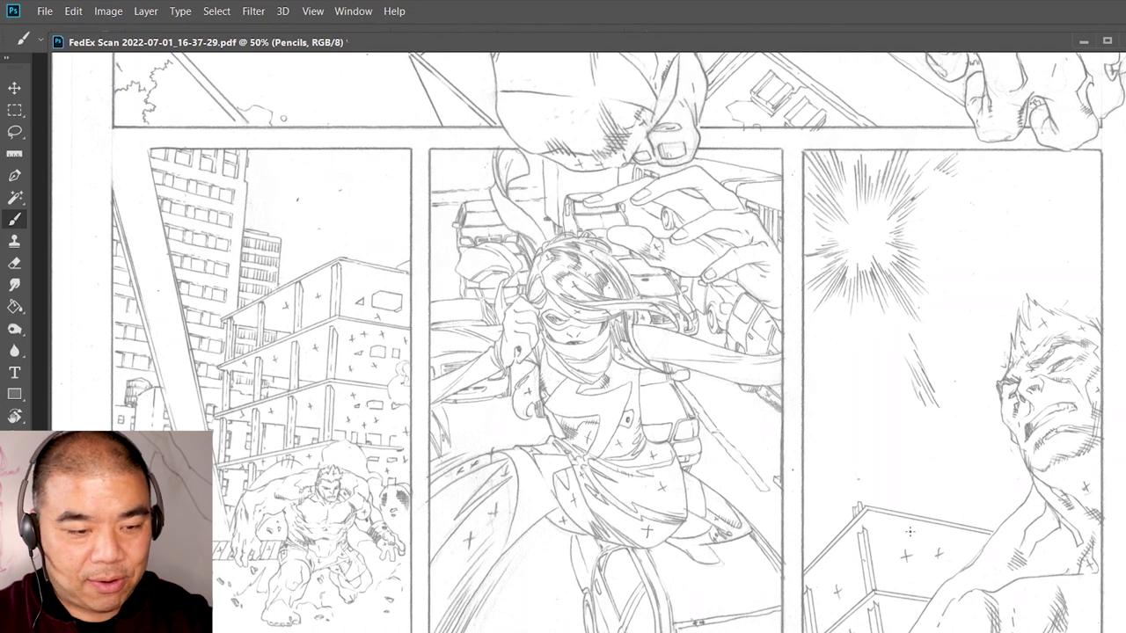
{"action": "mouse_move", "coordinate": [909, 526]}
{"action": "left_mouse_down"}
{"action": "mouse_move", "coordinate": [957, 585]}
{"action": "mouse_move", "coordinate": [820, 563]}
{"action": "left_mouse_up"}
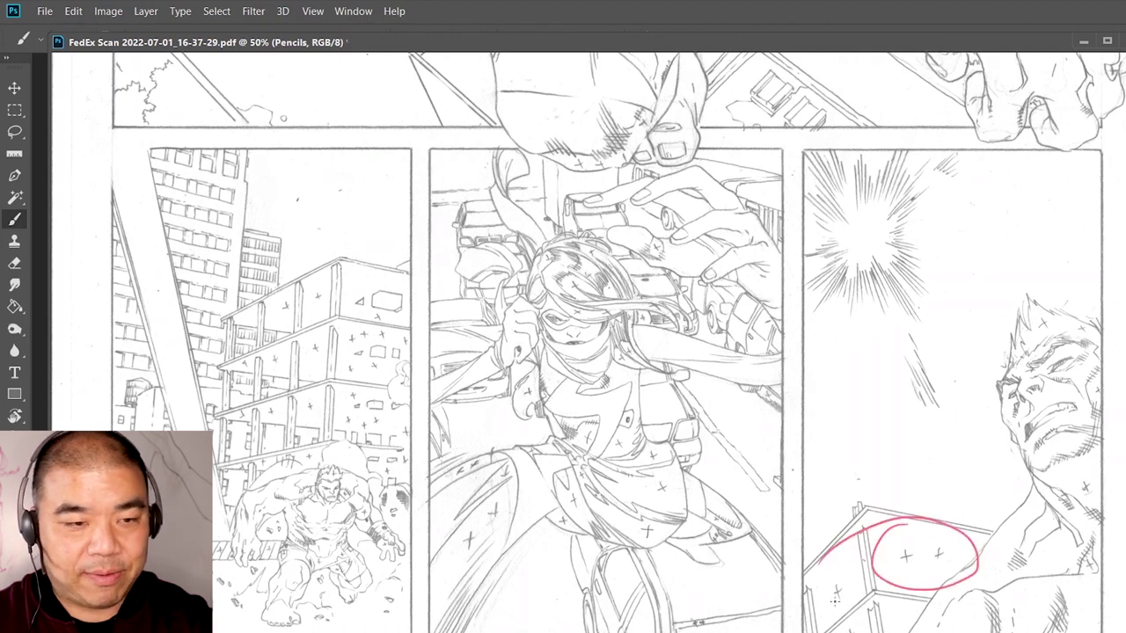
{"action": "mouse_move", "coordinate": [494, 502]}
{"action": "left_mouse_down"}
{"action": "mouse_move", "coordinate": [526, 519]}
{"action": "mouse_move", "coordinate": [433, 531]}
{"action": "left_mouse_up"}
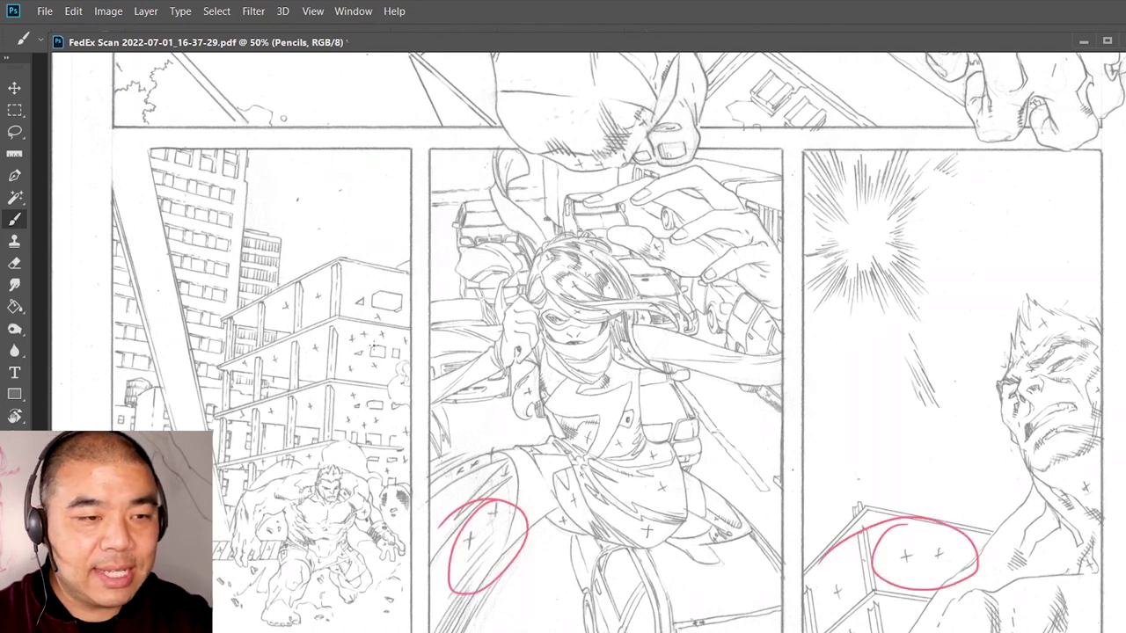
{"action": "mouse_move", "coordinate": [359, 322]}
{"action": "left_mouse_down"}
{"action": "mouse_move", "coordinate": [344, 327]}
{"action": "mouse_move", "coordinate": [364, 320]}
{"action": "left_mouse_up"}
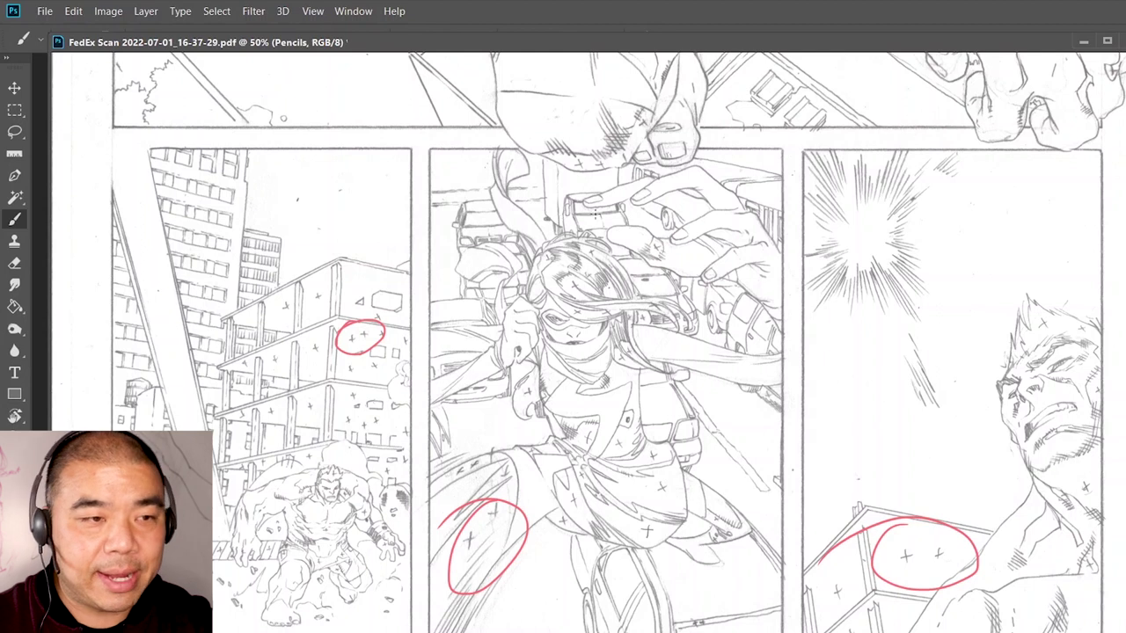
Draw a red X and scribbled fill on the giant's penciled torso, and show the inks again for comparison
{"action": "scroll", "coordinate": [762, 248], "scroll_direction": "up", "scroll_amount": 10}
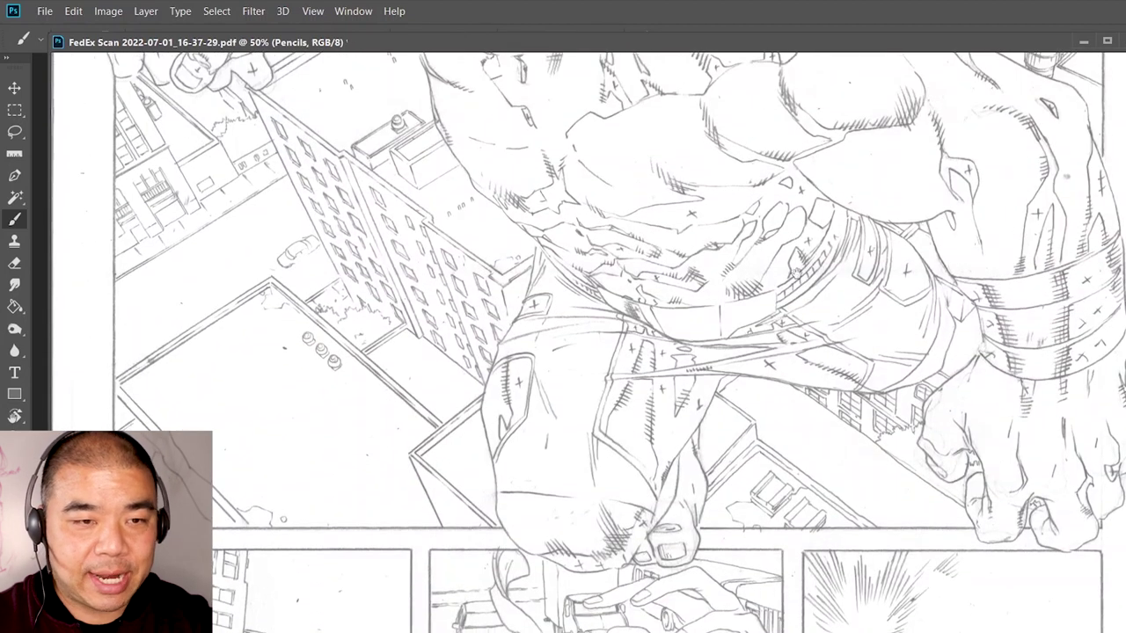
{"action": "mouse_move", "coordinate": [691, 220]}
{"action": "left_mouse_down"}
{"action": "mouse_move", "coordinate": [717, 204]}
{"action": "mouse_move", "coordinate": [759, 203]}
{"action": "left_mouse_up"}
{"action": "mouse_move", "coordinate": [653, 211]}
{"action": "left_mouse_down"}
{"action": "mouse_move", "coordinate": [674, 225]}
{"action": "mouse_move", "coordinate": [656, 226]}
{"action": "left_mouse_up"}
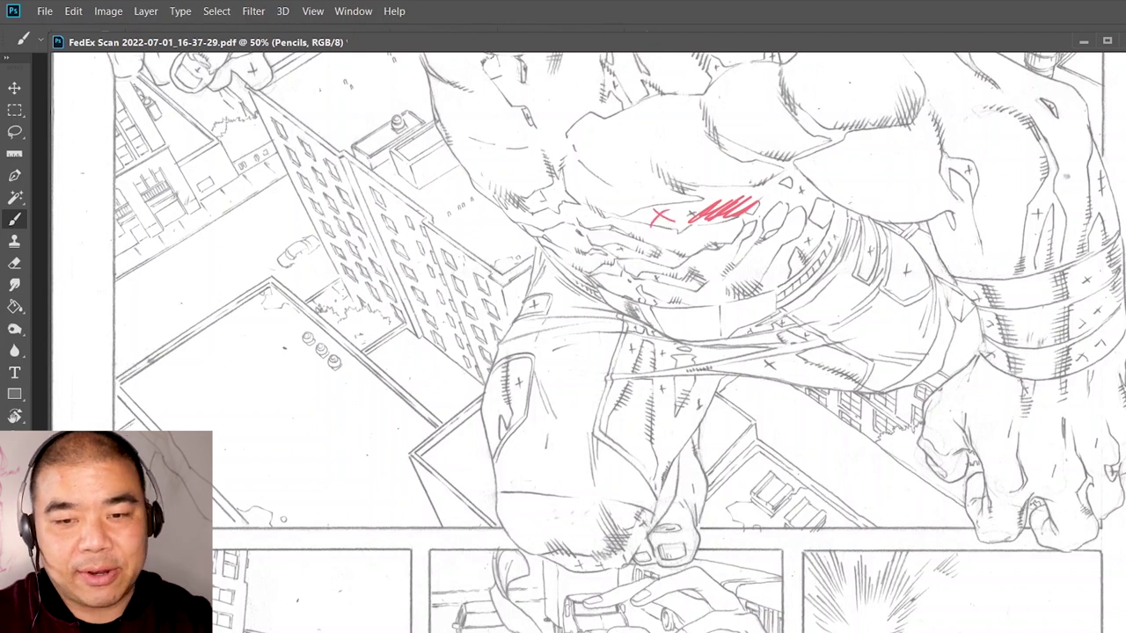
{"action": "key", "text": "ctrl+comma"}
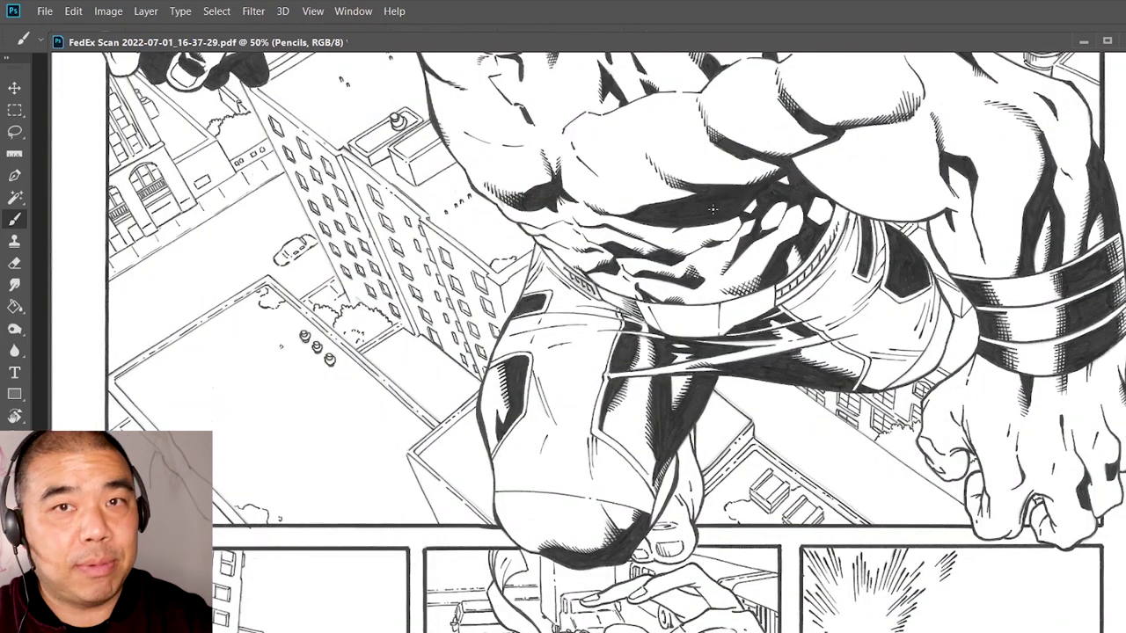
With the inks hidden, draw a red X in the giant's penciled hair, circle the small X beside it, and show the inks again
{"action": "key", "text": "ctrl+comma"}
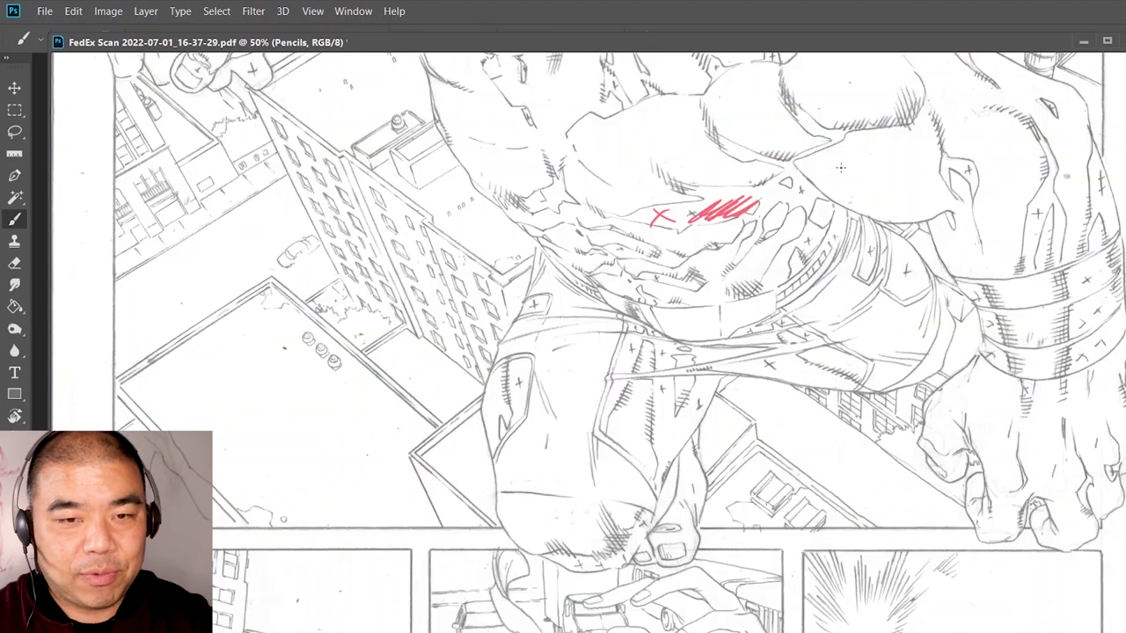
{"action": "left_click_drag", "start_coordinate": [922, 88], "coordinate": [924, 302]}
{"action": "scroll", "coordinate": [922, 302], "scroll_direction": "up", "scroll_amount": 3}
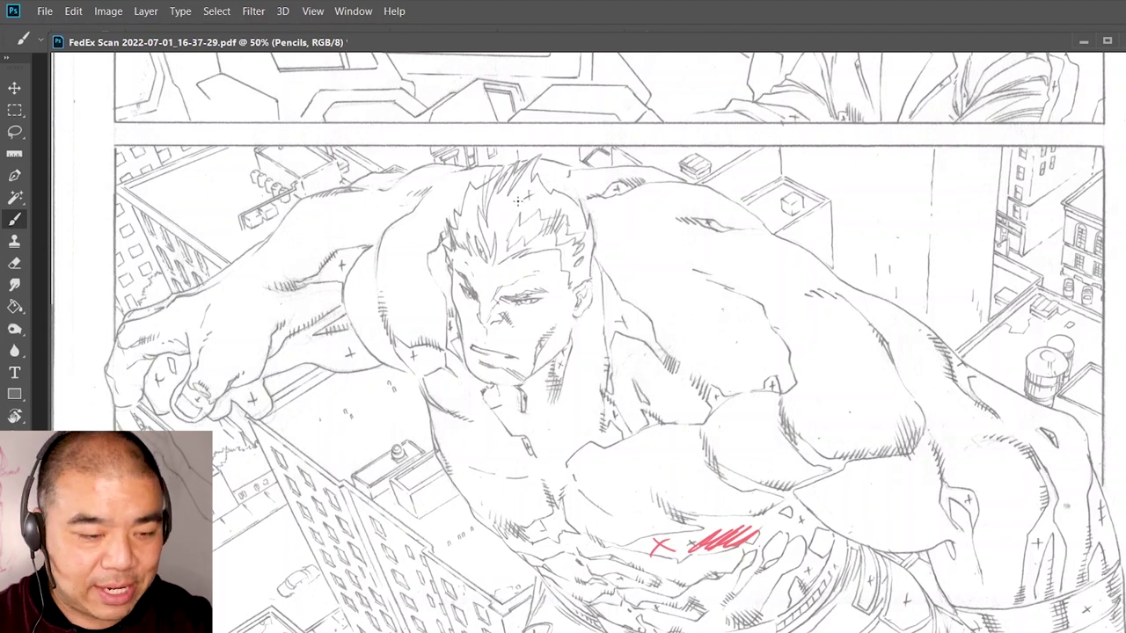
{"action": "mouse_move", "coordinate": [496, 202]}
{"action": "left_mouse_down"}
{"action": "mouse_move", "coordinate": [511, 229]}
{"action": "mouse_move", "coordinate": [482, 236]}
{"action": "left_mouse_up"}
{"action": "mouse_move", "coordinate": [531, 185]}
{"action": "left_mouse_down"}
{"action": "mouse_move", "coordinate": [527, 210]}
{"action": "mouse_move", "coordinate": [529, 185]}
{"action": "left_mouse_up"}
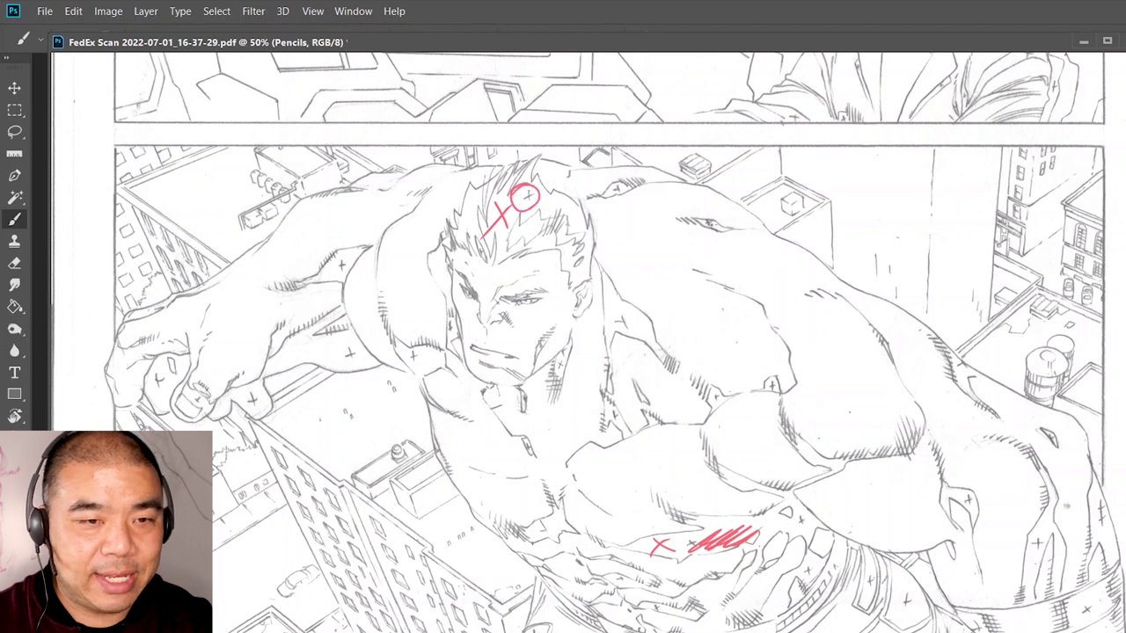
{"action": "mouse_move", "coordinate": [963, 360]}
{"action": "left_mouse_down"}
{"action": "mouse_move", "coordinate": [952, 371]}
{"action": "mouse_move", "coordinate": [971, 375]}
{"action": "mouse_move", "coordinate": [964, 359]}
{"action": "left_mouse_up"}
{"action": "left_click_drag", "start_coordinate": [340, 335], "coordinate": [329, 365]}
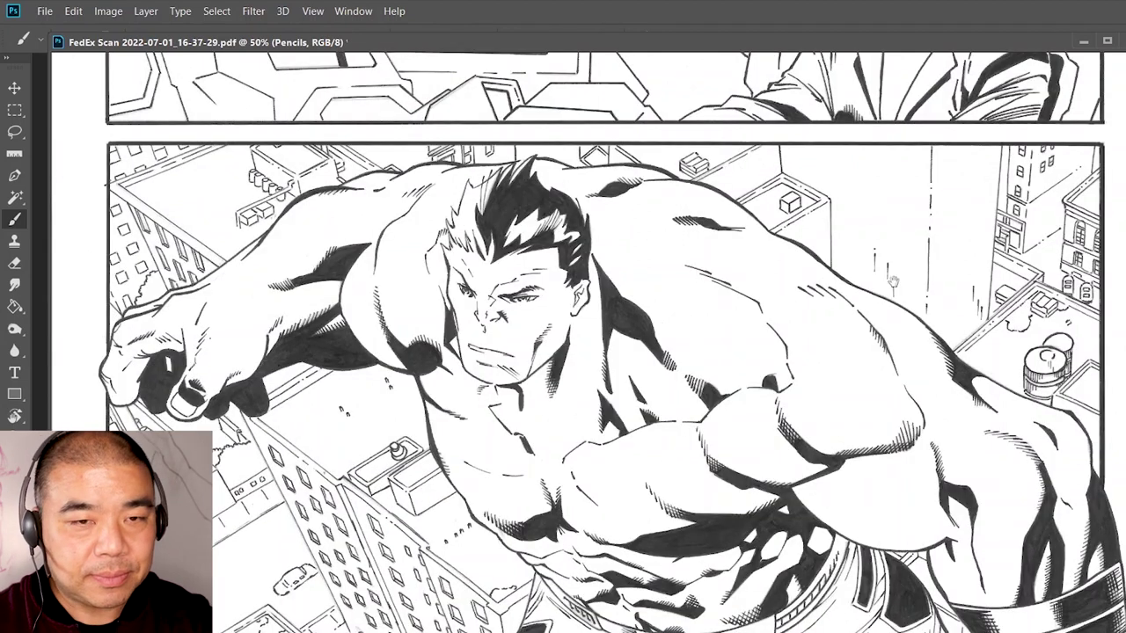
Examine the inked giant panel up close, focusing on the solid black shadow on the neck and shoulder
{"action": "scroll", "coordinate": [604, 342], "scroll_direction": "up", "scroll_amount": 5}
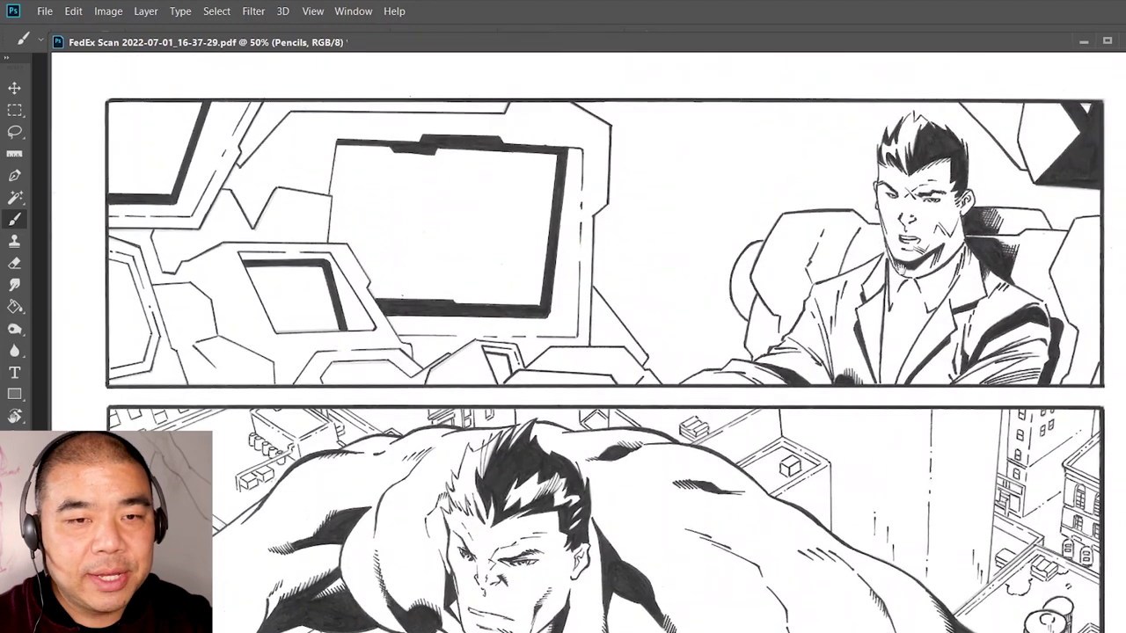
{"action": "scroll", "coordinate": [828, 244], "scroll_direction": "down", "scroll_amount": 5}
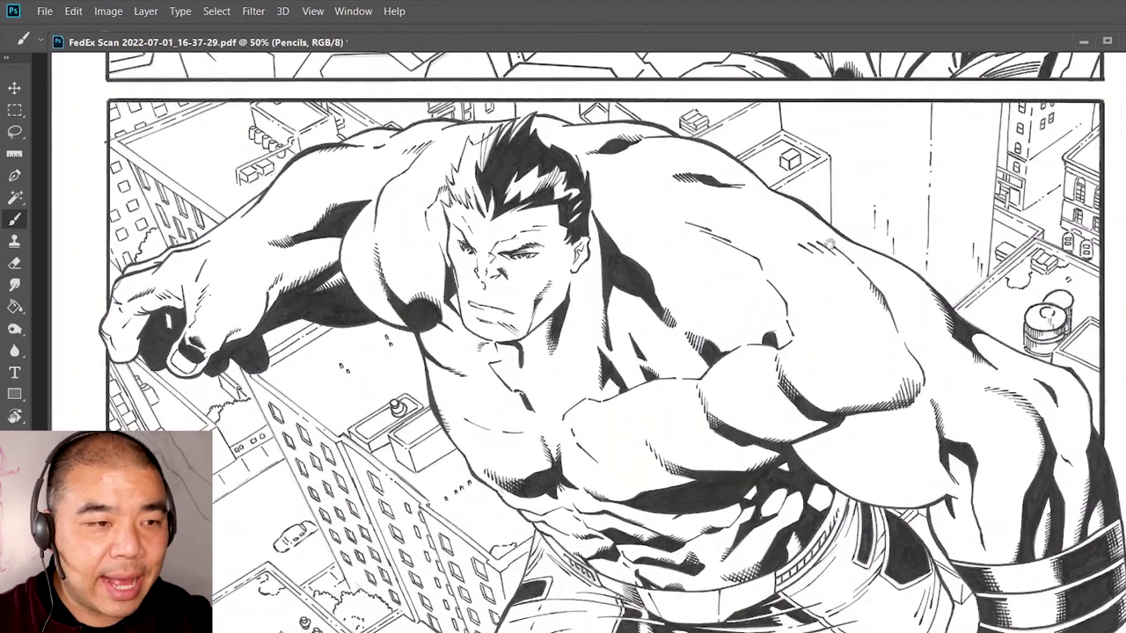
{"action": "left_click_drag", "start_coordinate": [830, 245], "coordinate": [829, 241]}
{"action": "key", "text": "z"}
{"action": "left_click_drag", "start_coordinate": [644, 267], "coordinate": [717, 219]}
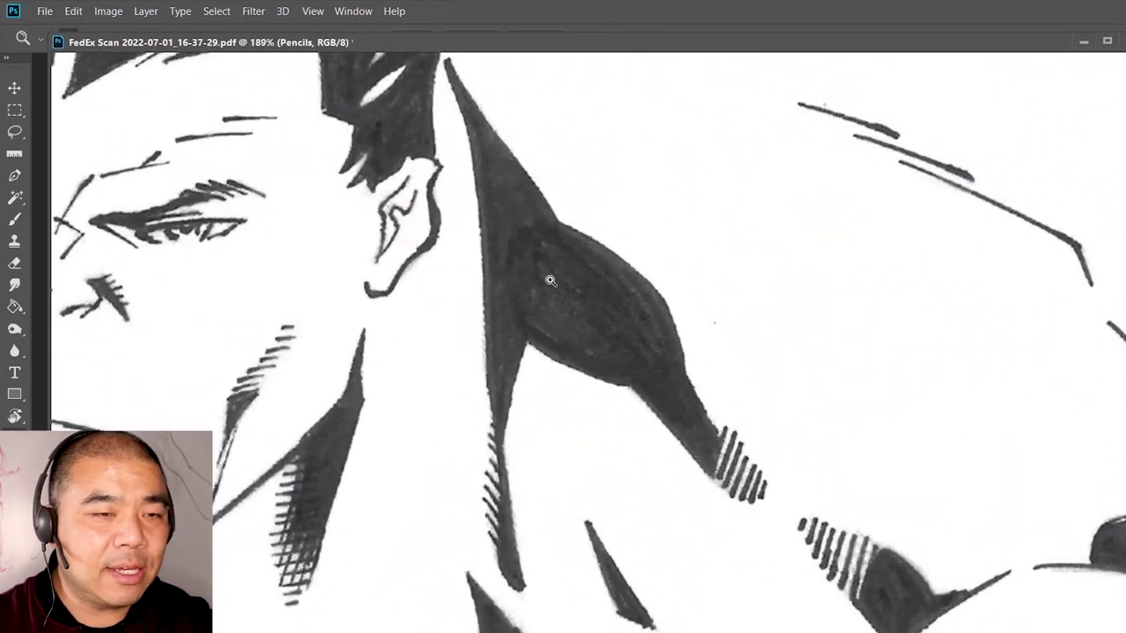
{"action": "left_click_drag", "start_coordinate": [651, 251], "coordinate": [631, 298]}
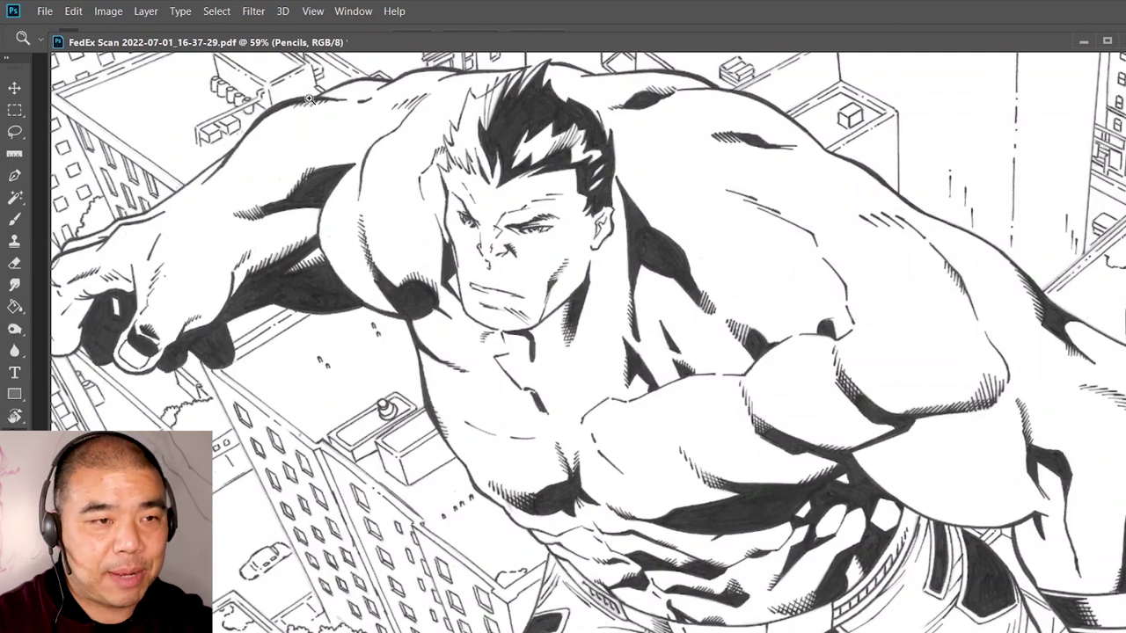
{"action": "left_click_drag", "start_coordinate": [443, 46], "coordinate": [435, 74]}
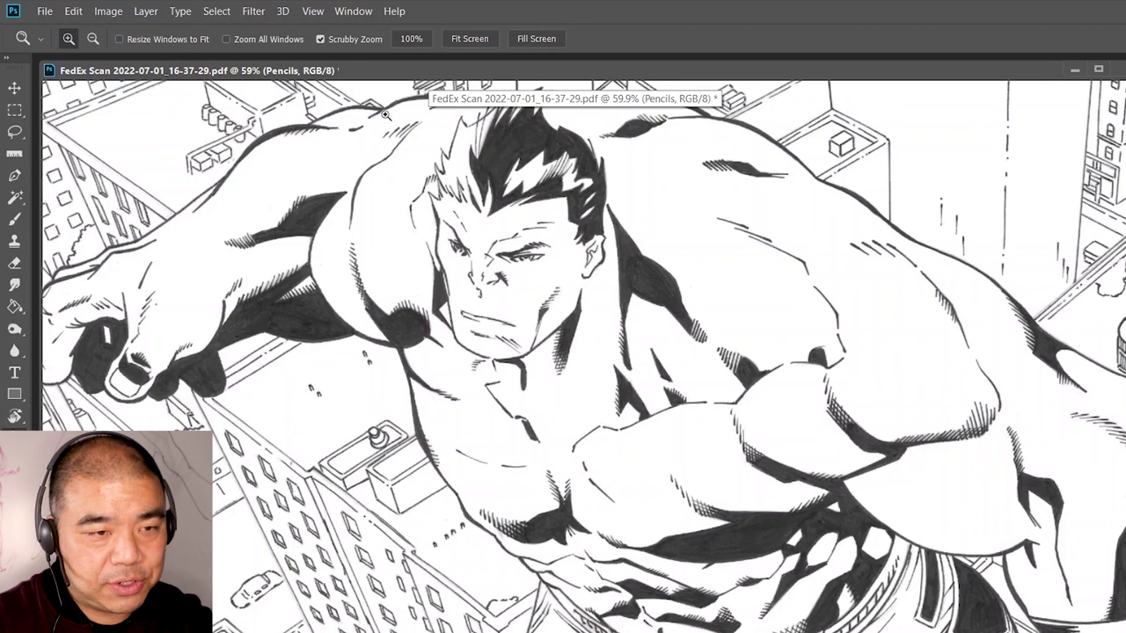
{"action": "left_click", "coordinate": [110, 12]}
{"action": "mouse_move", "coordinate": [113, 35]}
{"action": "mouse_move", "coordinate": [142, 55]}
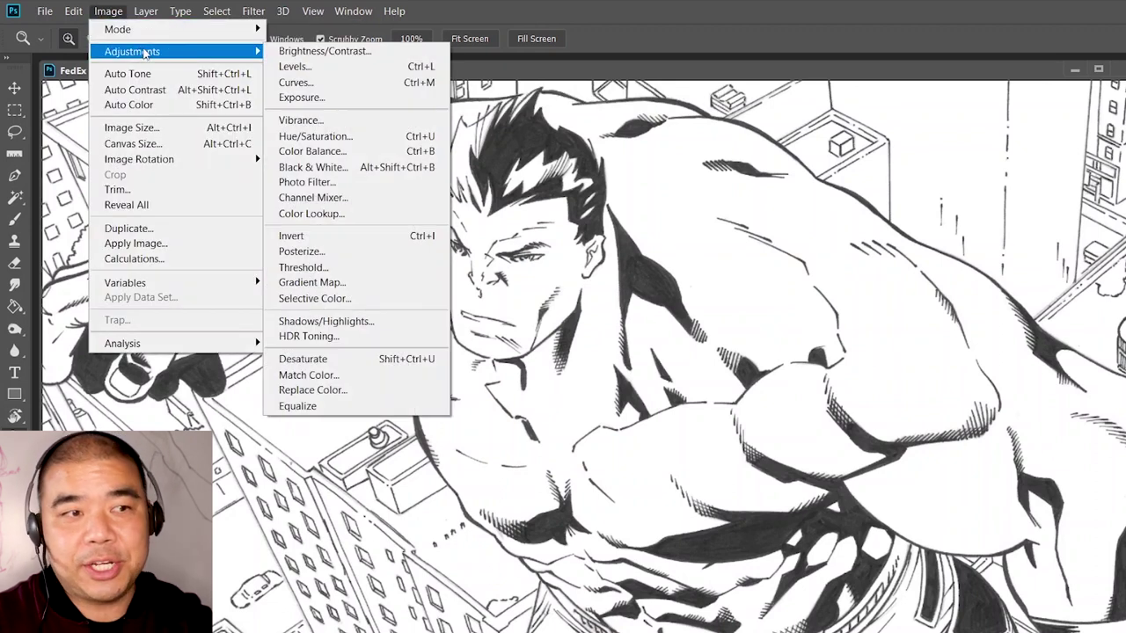
{"action": "left_click", "coordinate": [310, 68]}
{"action": "left_click_drag", "start_coordinate": [345, 69], "coordinate": [973, 85]}
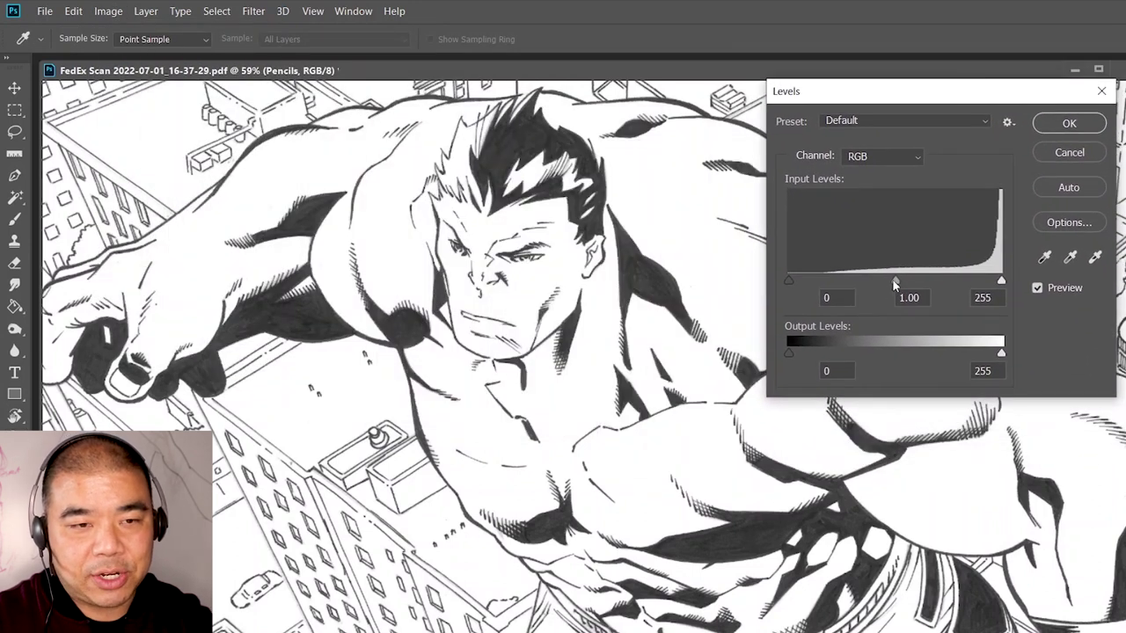
{"action": "left_click_drag", "start_coordinate": [896, 285], "coordinate": [923, 285]}
{"action": "key", "text": "ctrl+z"}
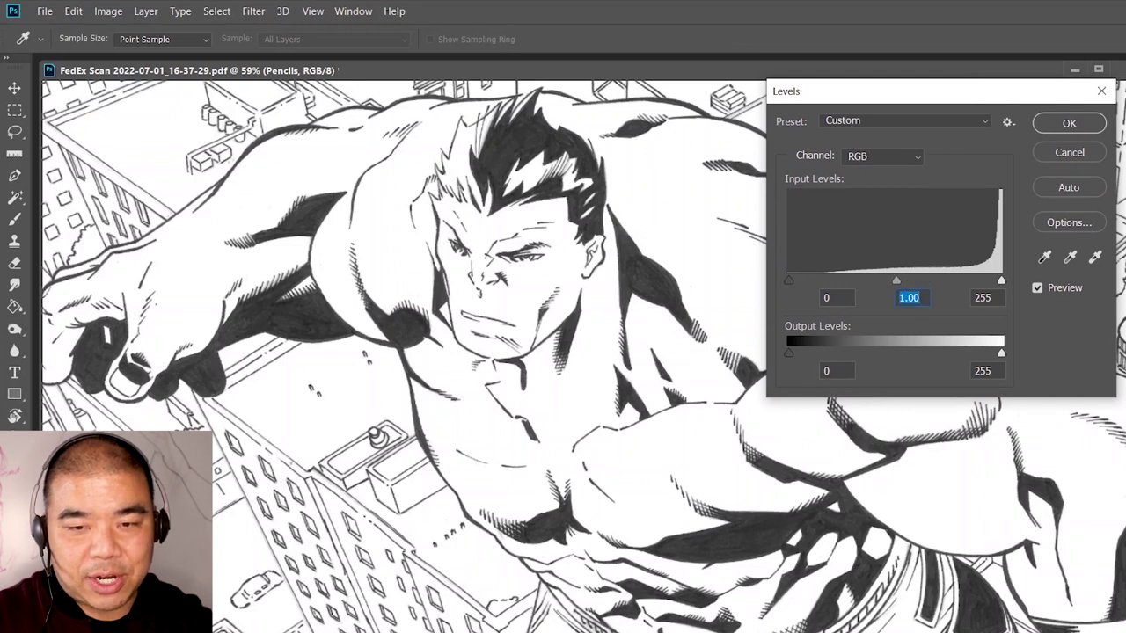
{"action": "left_click", "coordinate": [1089, 153]}
Select the Inks layer and try darkening its midtones to 0.81 with Levels
{"action": "key", "text": "z"}
{"action": "key", "text": "alt+]"}
{"action": "left_click", "coordinate": [105, 10]}
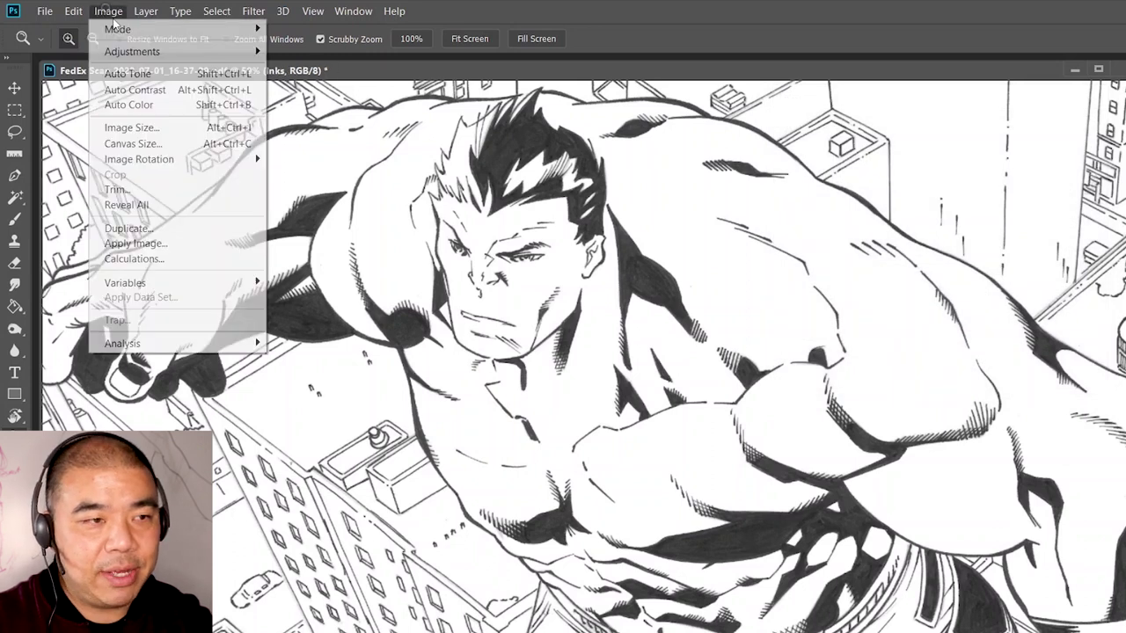
{"action": "mouse_move", "coordinate": [161, 55]}
{"action": "left_click", "coordinate": [312, 68]}
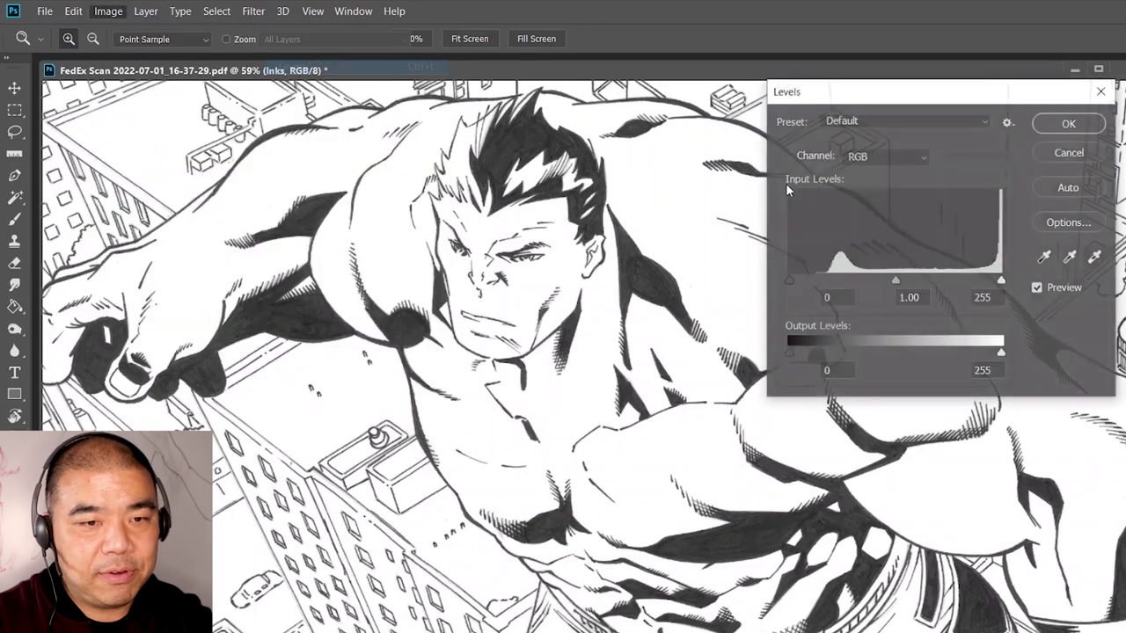
{"action": "left_click_drag", "start_coordinate": [898, 279], "coordinate": [913, 286]}
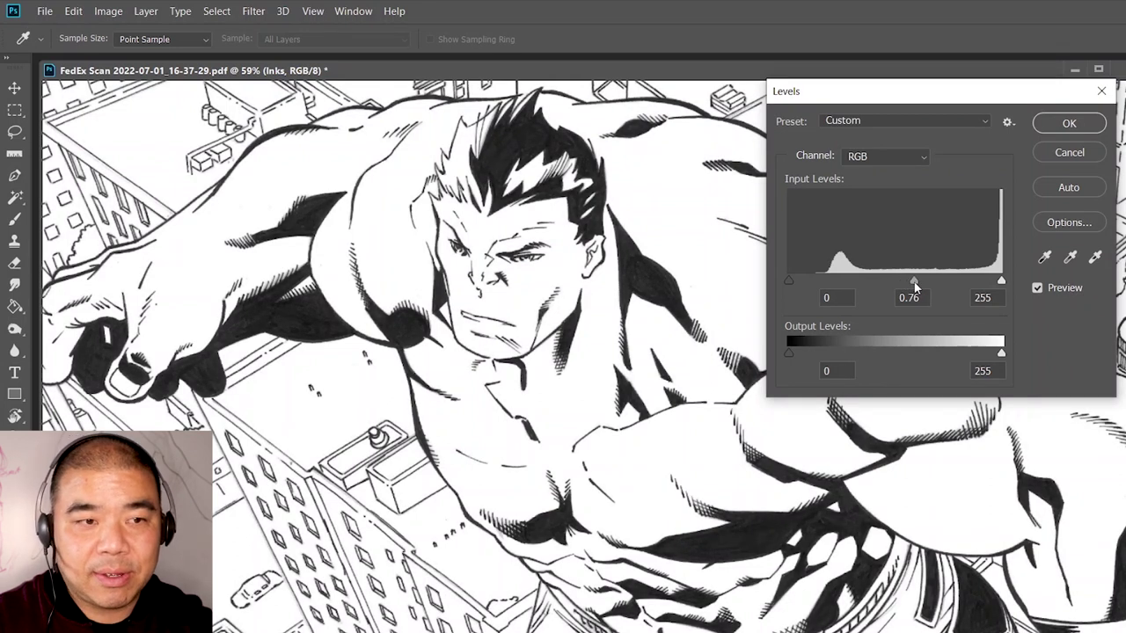
{"action": "mouse_move", "coordinate": [917, 283]}
{"action": "left_mouse_down"}
{"action": "mouse_move", "coordinate": [929, 282]}
{"action": "mouse_move", "coordinate": [912, 282]}
{"action": "left_mouse_up"}
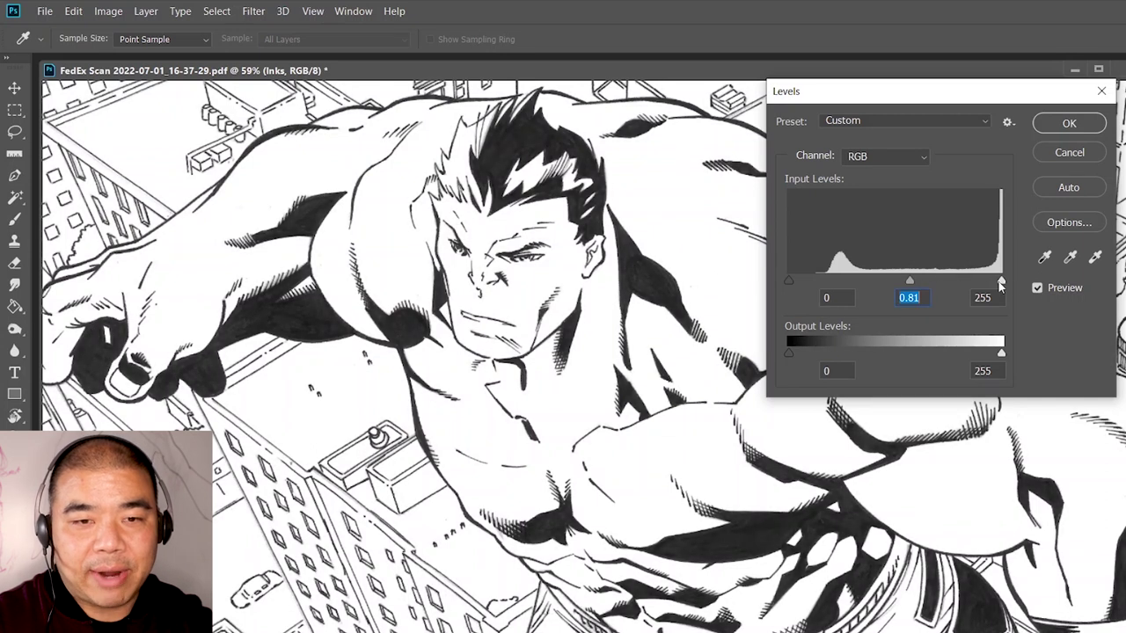
{"action": "mouse_move", "coordinate": [1001, 283]}
{"action": "left_mouse_down"}
{"action": "mouse_move", "coordinate": [977, 283]}
{"action": "mouse_move", "coordinate": [1002, 282]}
{"action": "left_mouse_up"}
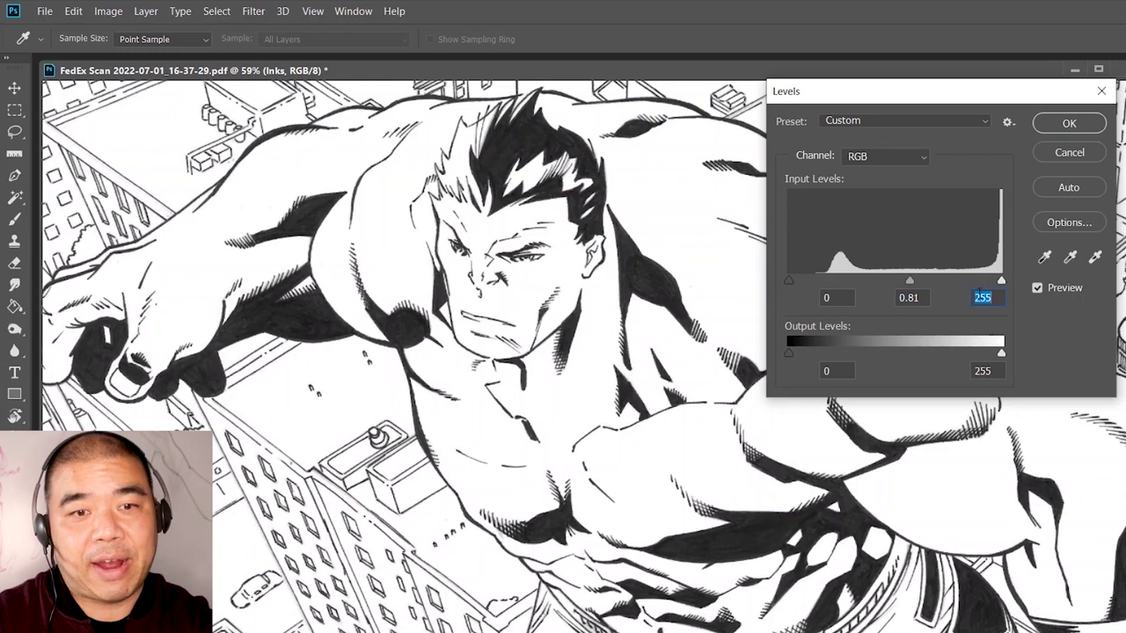
{"action": "left_click", "coordinate": [911, 283]}
{"action": "left_click", "coordinate": [1070, 152]}
Darken the Inks layer with a Levels adjustment, setting the midtones to 0.75 and the white input level to 252
{"action": "key", "text": "z"}
{"action": "left_click", "coordinate": [109, 12]}
{"action": "mouse_move", "coordinate": [132, 51]}
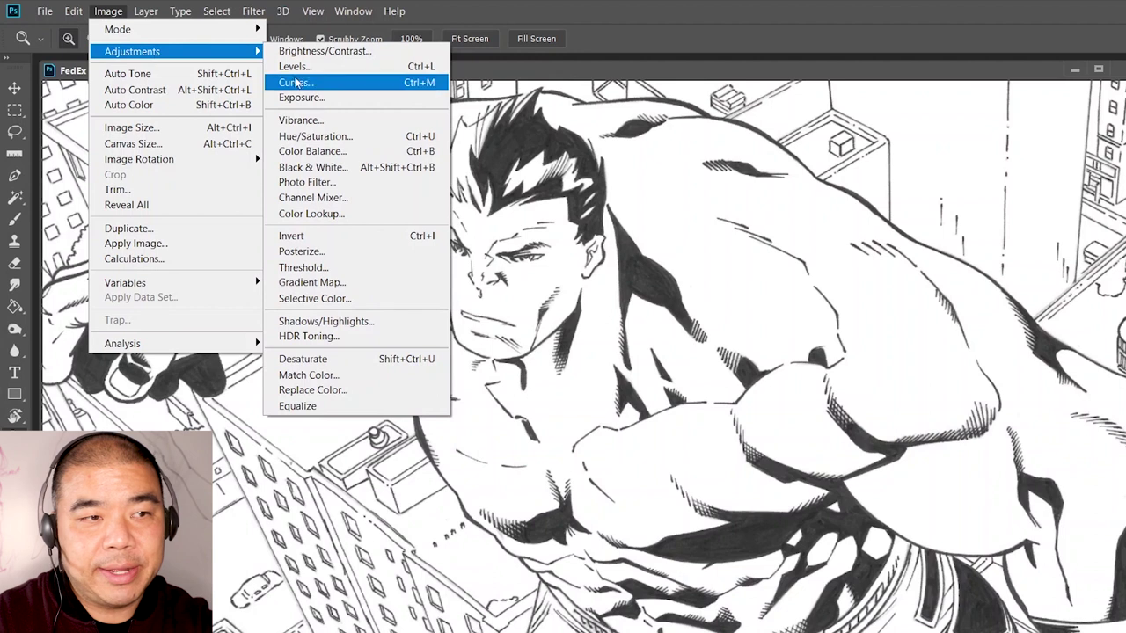
{"action": "left_click", "coordinate": [295, 67]}
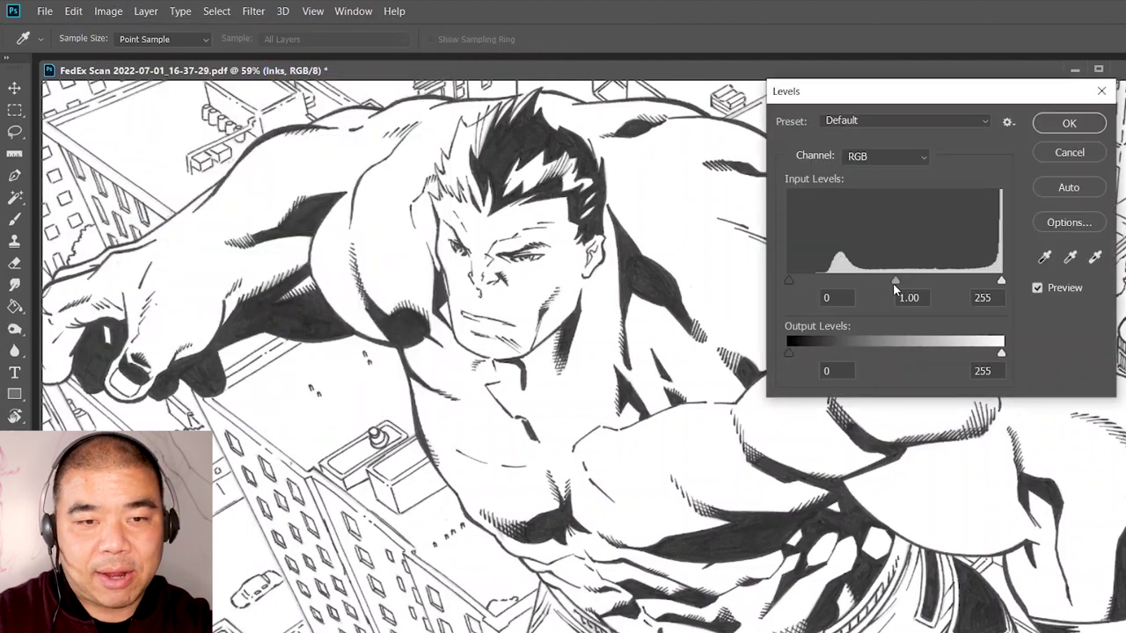
{"action": "left_click_drag", "start_coordinate": [897, 284], "coordinate": [916, 286]}
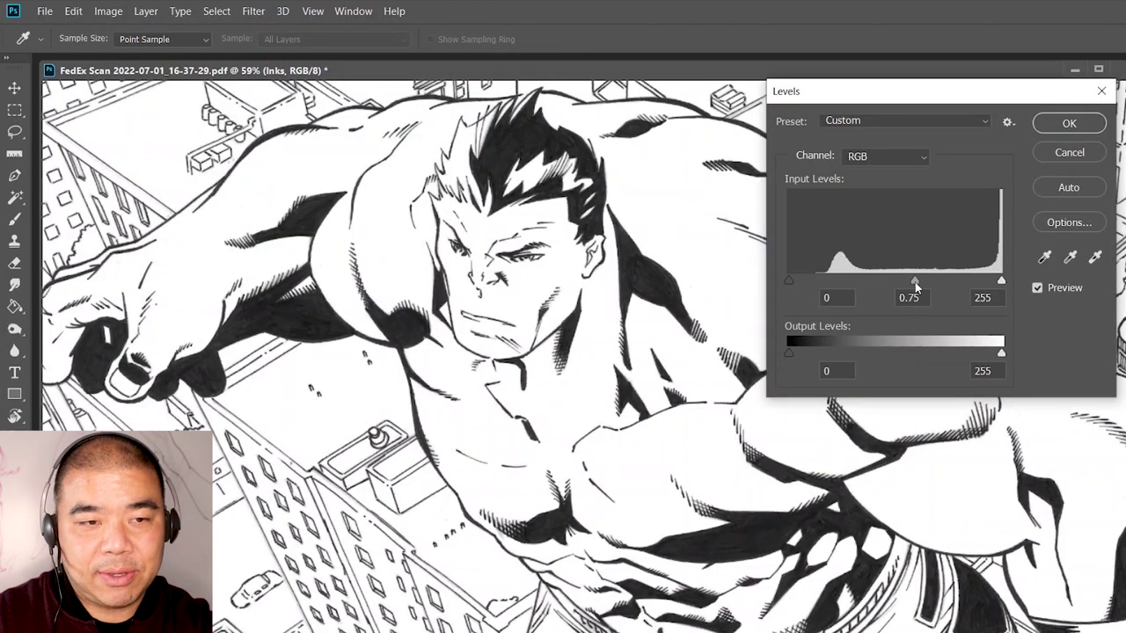
{"action": "left_click_drag", "start_coordinate": [916, 281], "coordinate": [916, 281]}
{"action": "mouse_move", "coordinate": [1000, 283]}
{"action": "left_mouse_down"}
{"action": "mouse_move", "coordinate": [924, 282]}
{"action": "mouse_move", "coordinate": [1013, 280]}
{"action": "mouse_move", "coordinate": [999, 281]}
{"action": "left_mouse_up"}
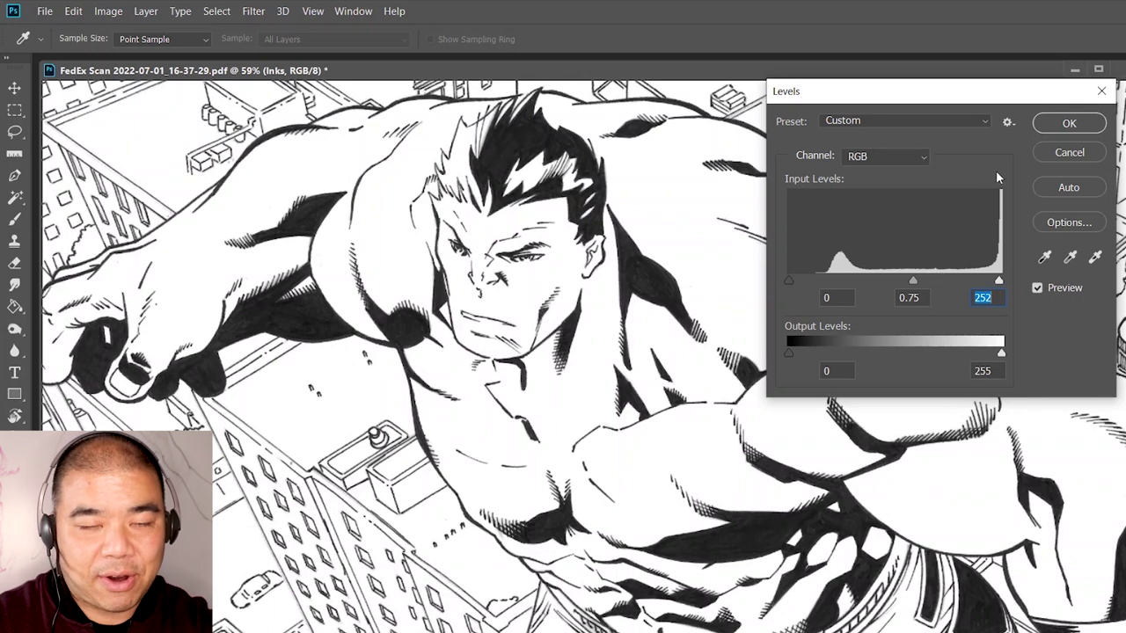
{"action": "left_click", "coordinate": [1067, 123]}
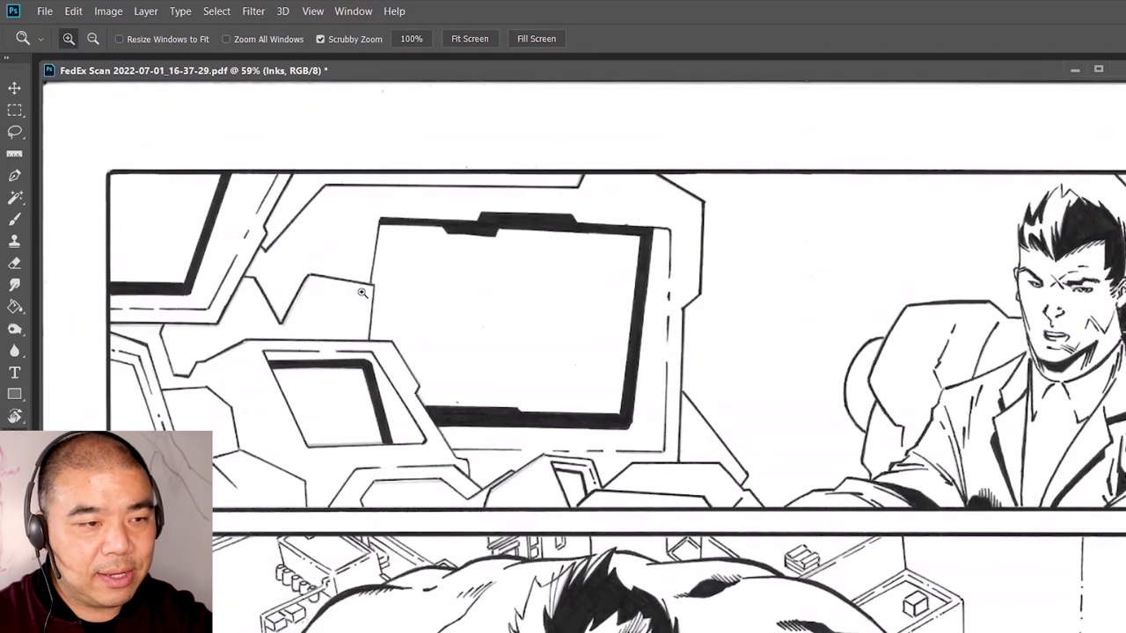
Reduce the faint pencil traces beside the top panel's V-shaped ink line using Levels with white input 220 and midtones 0.79
{"action": "left_click", "coordinate": [416, 262]}
{"action": "left_click_drag", "start_coordinate": [477, 315], "coordinate": [674, 201]}
{"action": "mouse_move", "coordinate": [440, 204]}
{"action": "left_mouse_down"}
{"action": "mouse_move", "coordinate": [496, 170]}
{"action": "mouse_move", "coordinate": [585, 301]}
{"action": "left_mouse_up"}
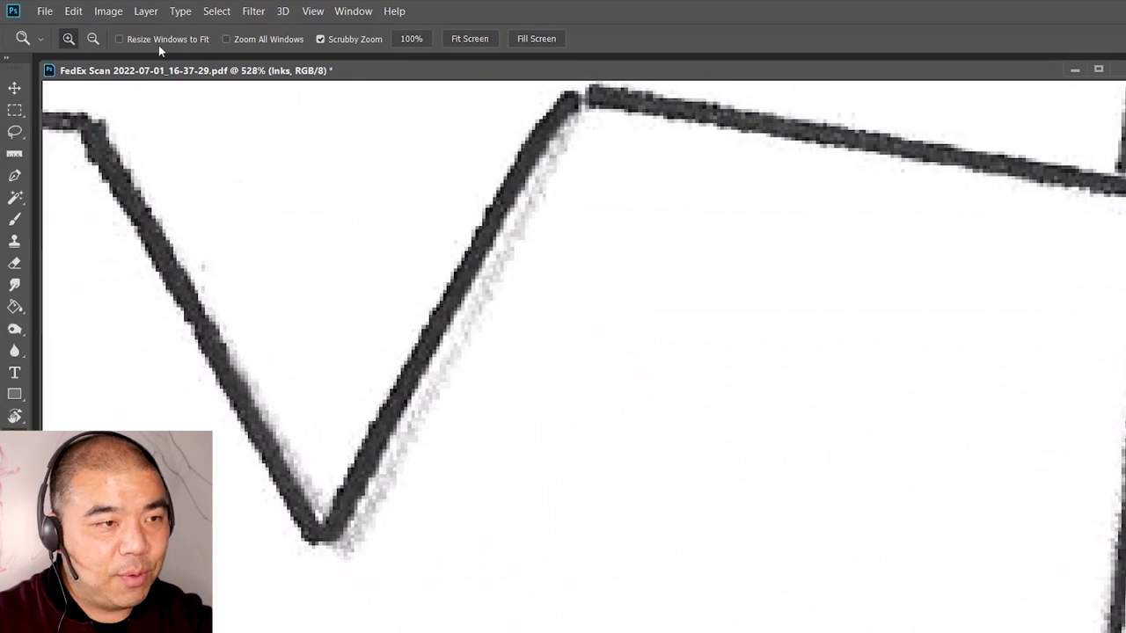
{"action": "left_click", "coordinate": [108, 10]}
{"action": "mouse_move", "coordinate": [135, 51]}
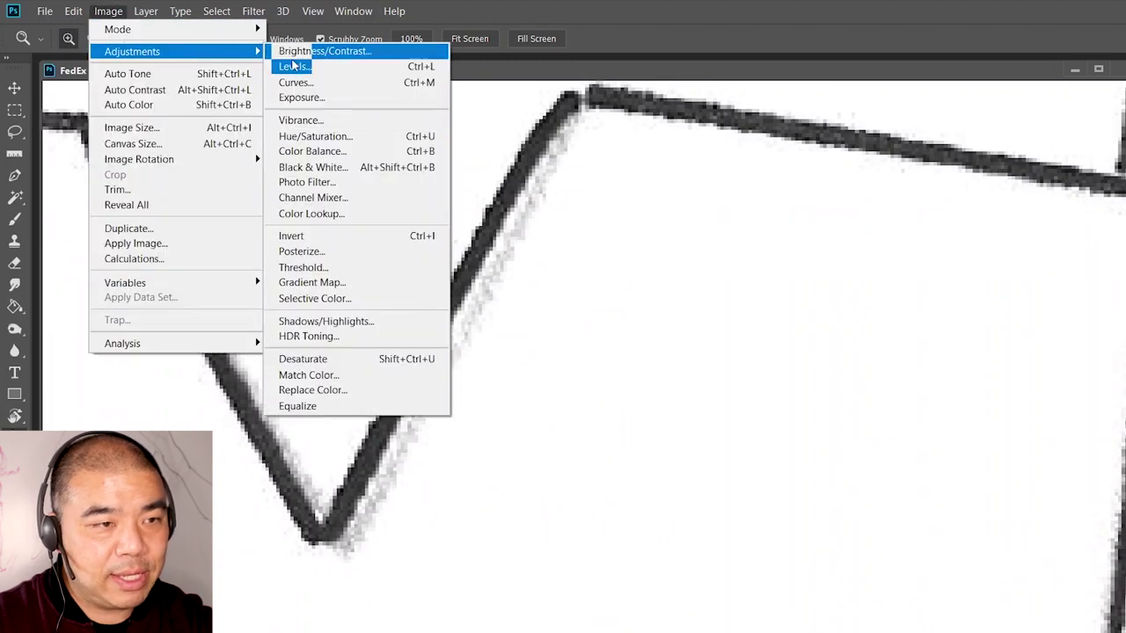
{"action": "left_click", "coordinate": [292, 66]}
{"action": "left_click_drag", "start_coordinate": [1001, 283], "coordinate": [973, 283]}
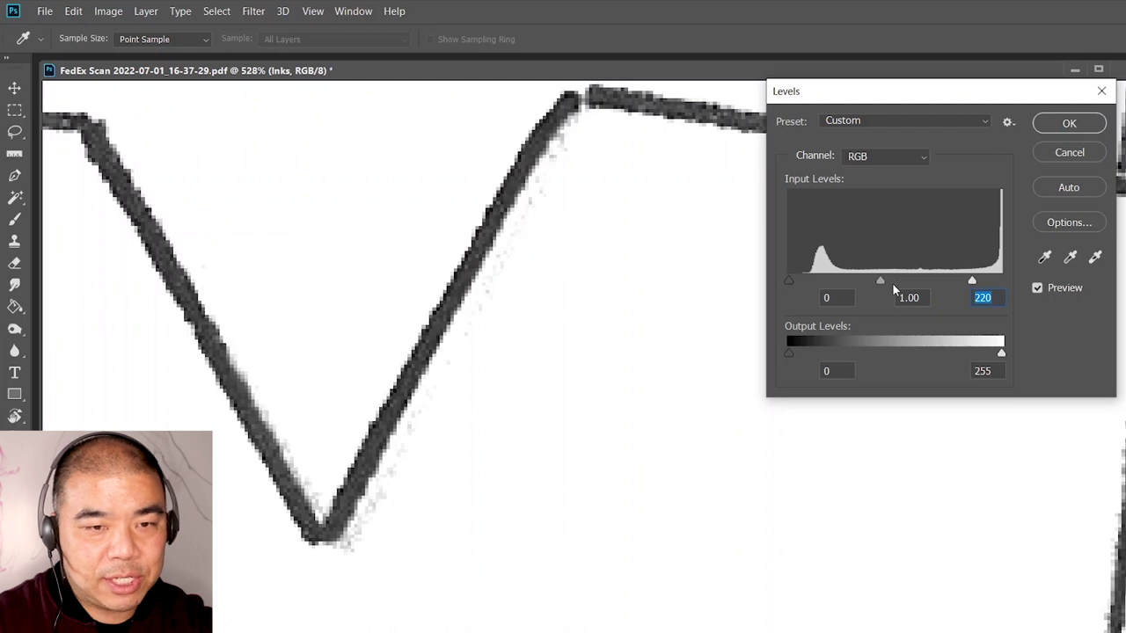
{"action": "left_click_drag", "start_coordinate": [887, 282], "coordinate": [894, 281]}
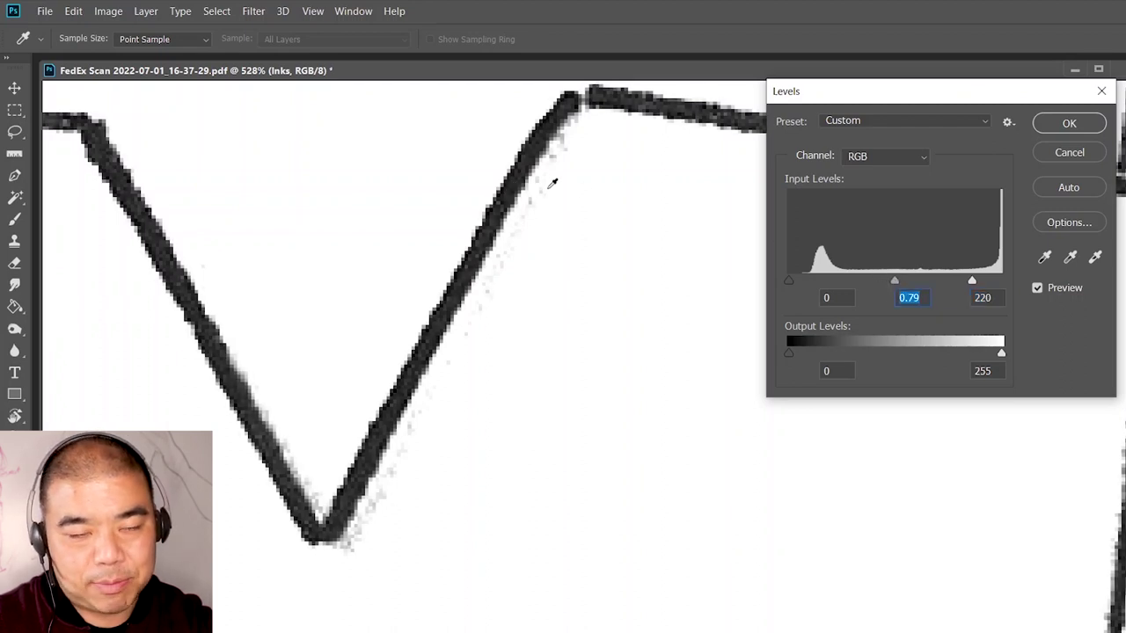
{"action": "left_click", "coordinate": [1070, 127]}
Examine the cleaned inks on the suited man in the top panel, from his jacket to the cross-hatching behind his neck
{"action": "key", "text": "z"}
{"action": "left_click_drag", "start_coordinate": [880, 259], "coordinate": [761, 403]}
{"action": "left_click_drag", "start_coordinate": [1018, 288], "coordinate": [941, 261]}
{"action": "left_click_drag", "start_coordinate": [901, 368], "coordinate": [911, 274]}
{"action": "left_click_drag", "start_coordinate": [923, 231], "coordinate": [993, 201]}
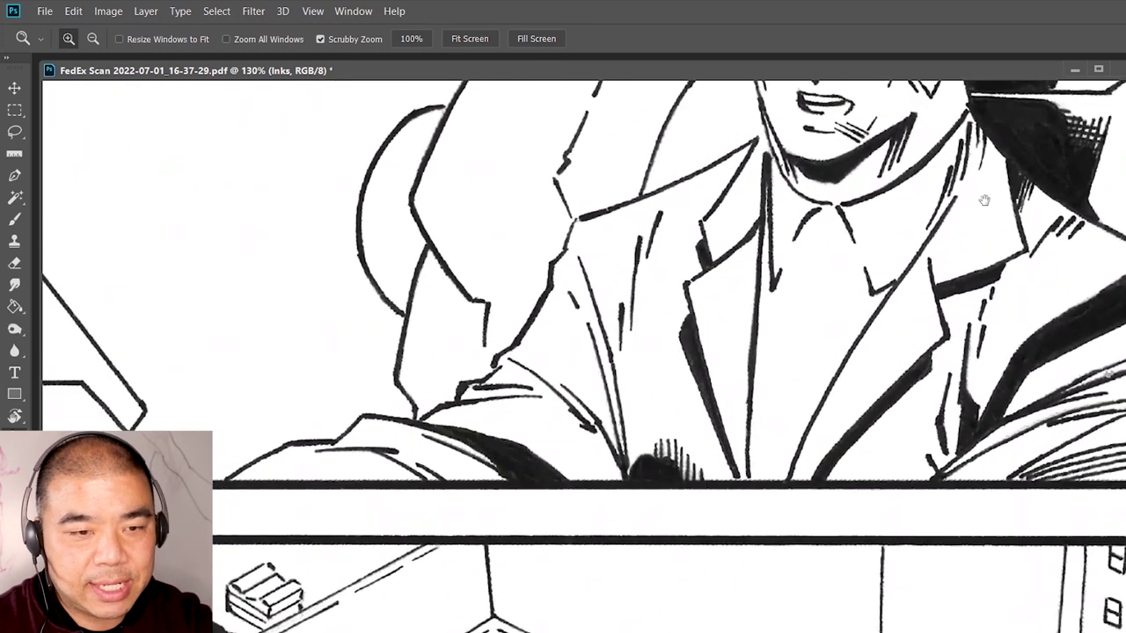
{"action": "left_click_drag", "start_coordinate": [753, 267], "coordinate": [810, 350]}
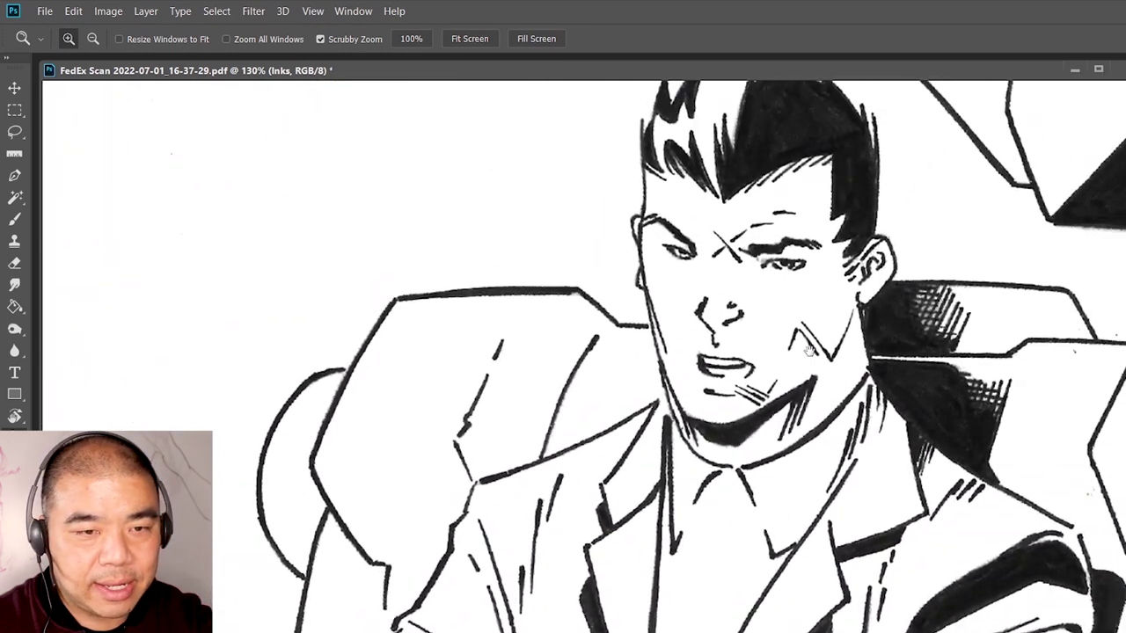
{"action": "left_click_drag", "start_coordinate": [791, 268], "coordinate": [720, 229]}
{"action": "left_click_drag", "start_coordinate": [829, 268], "coordinate": [840, 261]}
{"action": "key", "text": "b"}
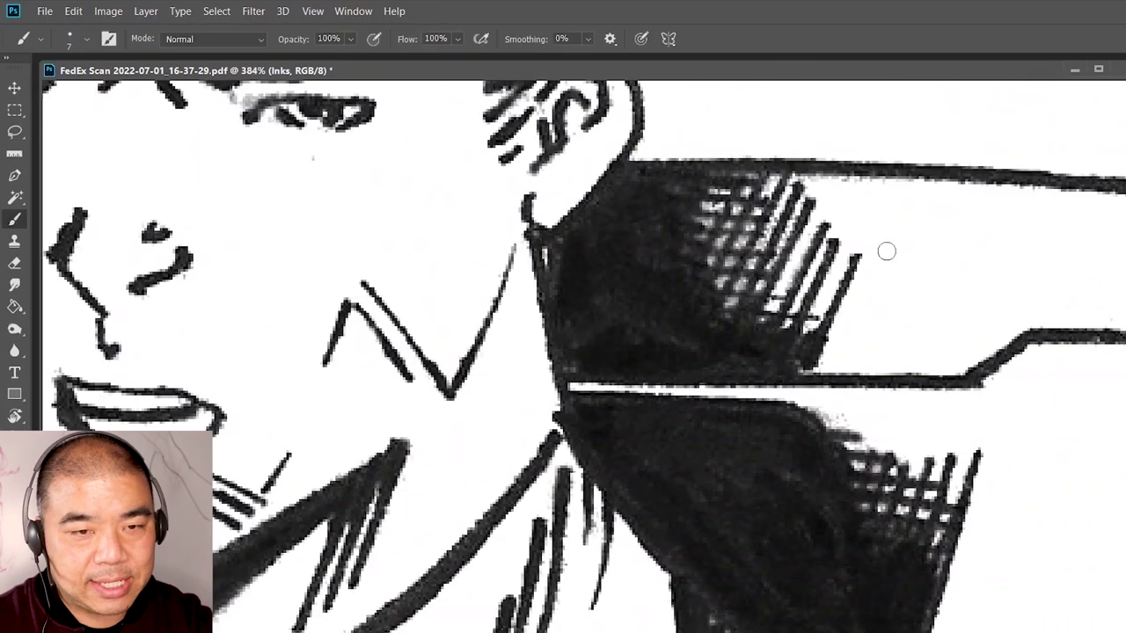
{"action": "left_click_drag", "start_coordinate": [896, 258], "coordinate": [867, 341]}
{"action": "key", "text": "z"}
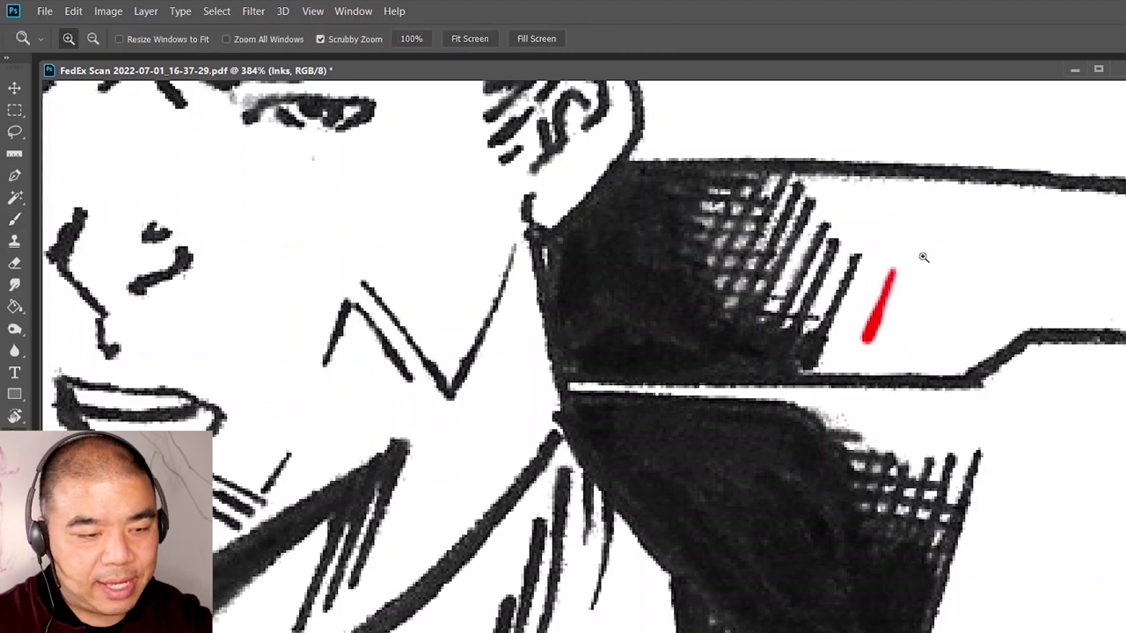
{"action": "key", "text": "ctrl+z"}
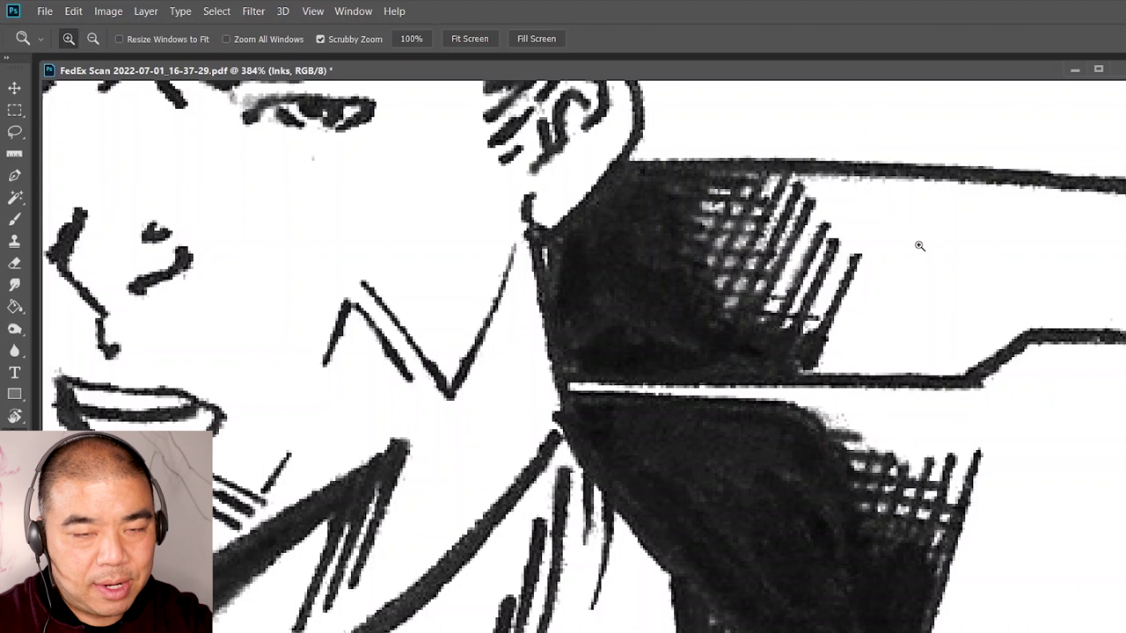
Paint overlapping red diagonal strokes beside the chair's cross-hatching, circle their thin upper ends, and add two red strokes above the chair
{"action": "key", "text": "b"}
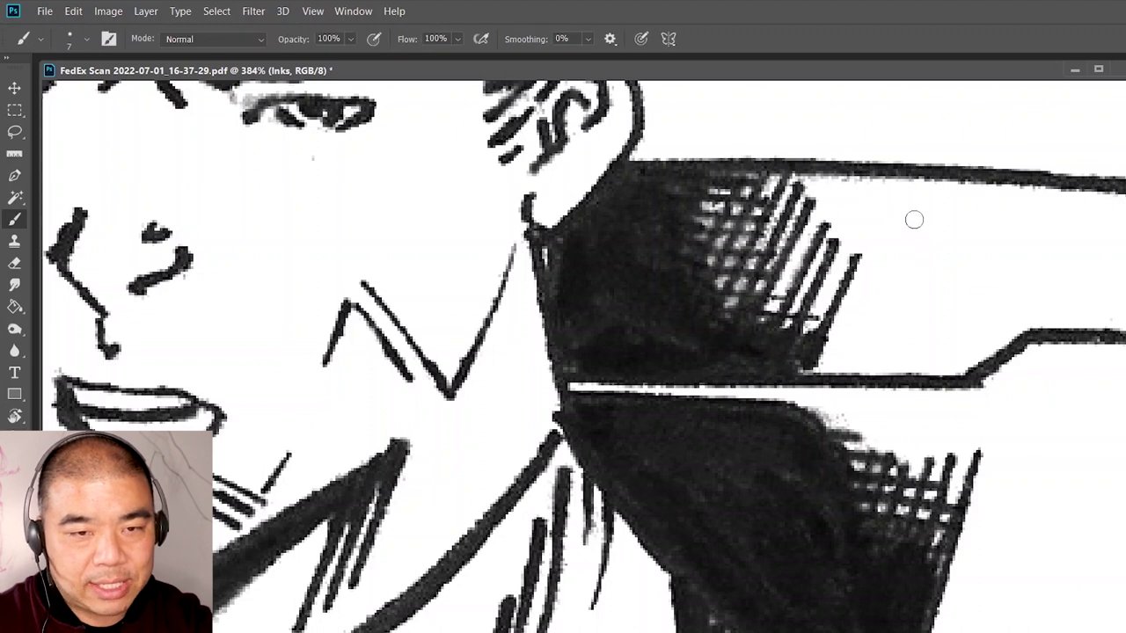
{"action": "left_click_drag", "start_coordinate": [932, 201], "coordinate": [847, 371]}
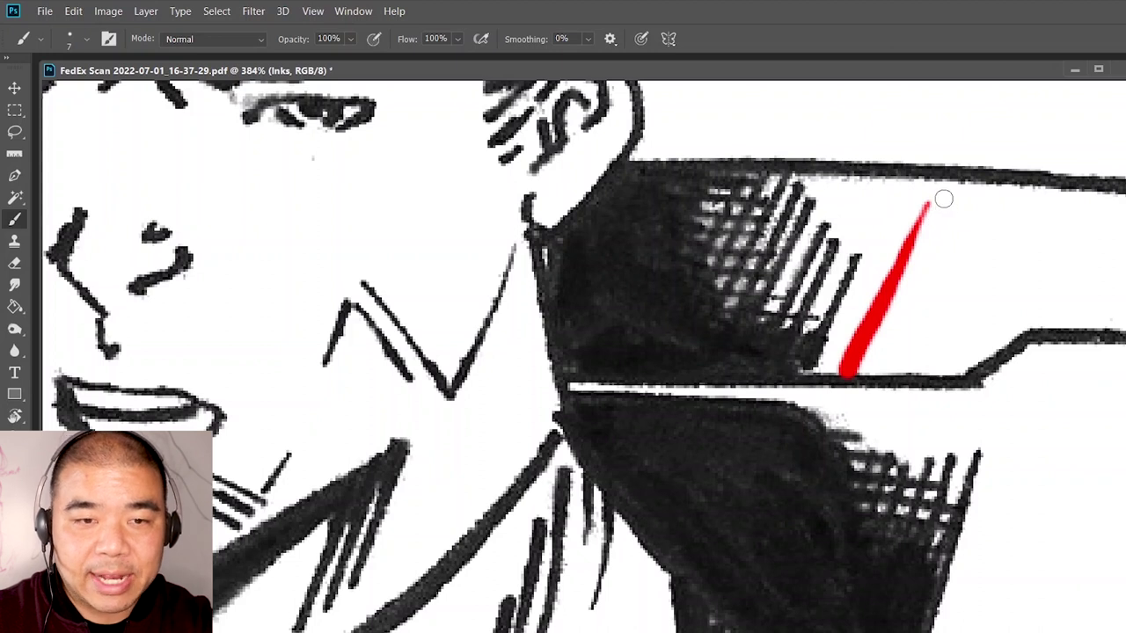
{"action": "left_click_drag", "start_coordinate": [926, 230], "coordinate": [838, 382]}
{"action": "left_click_drag", "start_coordinate": [941, 231], "coordinate": [853, 373]}
{"action": "mouse_move", "coordinate": [934, 171]}
{"action": "left_mouse_down"}
{"action": "mouse_move", "coordinate": [930, 277]}
{"action": "mouse_move", "coordinate": [916, 198]}
{"action": "mouse_move", "coordinate": [967, 219]}
{"action": "left_mouse_up"}
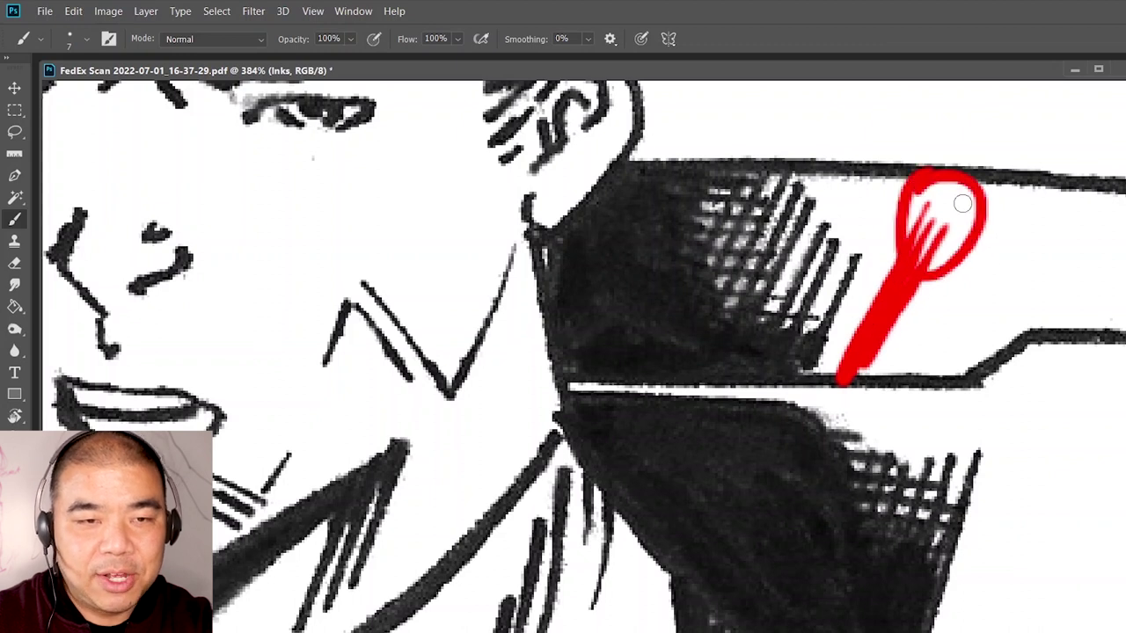
{"action": "left_click_drag", "start_coordinate": [783, 117], "coordinate": [941, 85]}
{"action": "left_click_drag", "start_coordinate": [864, 132], "coordinate": [975, 116]}
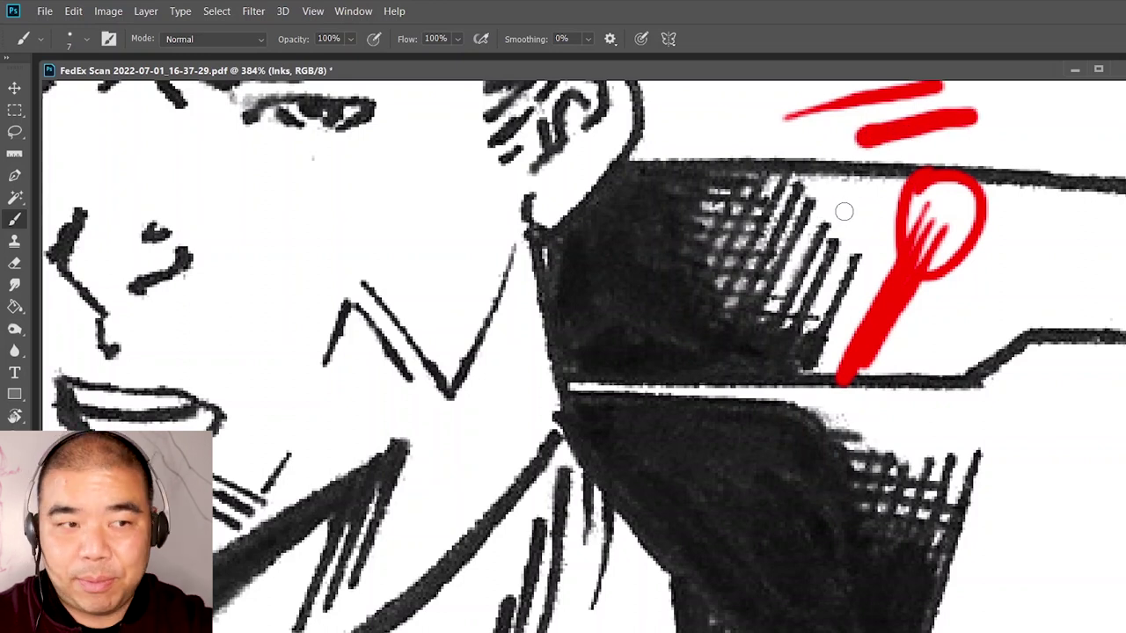
Circle the cross-hatching behind the suited man's ear in red and add a downward red arrow stroke beside it
{"action": "left_click_drag", "start_coordinate": [711, 224], "coordinate": [670, 269]}
{"action": "mouse_move", "coordinate": [670, 315]}
{"action": "left_mouse_down"}
{"action": "mouse_move", "coordinate": [794, 235]}
{"action": "mouse_move", "coordinate": [659, 217]}
{"action": "mouse_move", "coordinate": [696, 314]}
{"action": "left_mouse_up"}
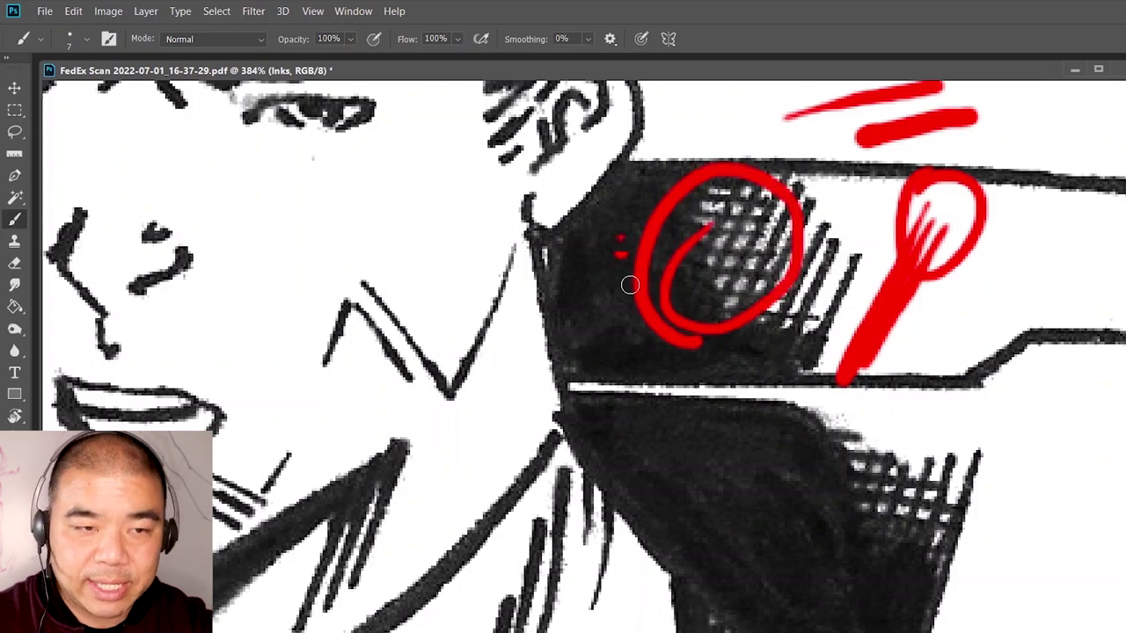
{"action": "left_click_drag", "start_coordinate": [623, 259], "coordinate": [682, 110]}
Darken the Inks layer further with a Levels adjustment, setting the midtones to 0.78
{"action": "key", "text": "z"}
{"action": "mouse_move", "coordinate": [862, 272]}
{"action": "left_mouse_down"}
{"action": "mouse_move", "coordinate": [810, 355]}
{"action": "mouse_move", "coordinate": [824, 290]}
{"action": "left_mouse_up"}
{"action": "scroll", "coordinate": [889, 295], "scroll_direction": "down", "scroll_amount": 2}
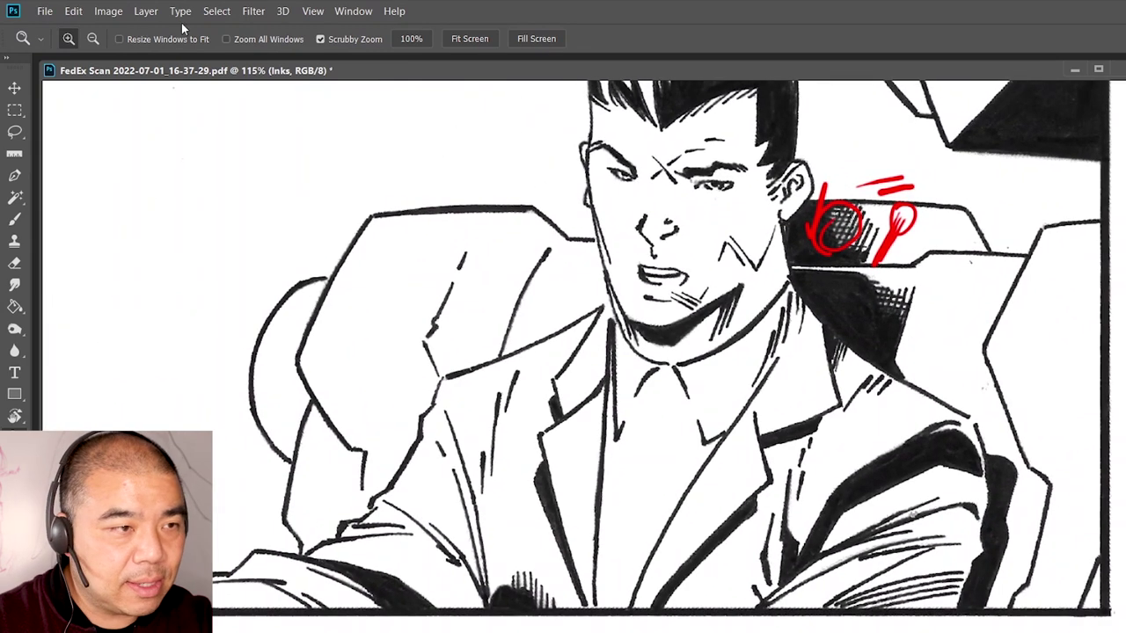
{"action": "left_click", "coordinate": [108, 10]}
{"action": "mouse_move", "coordinate": [150, 55]}
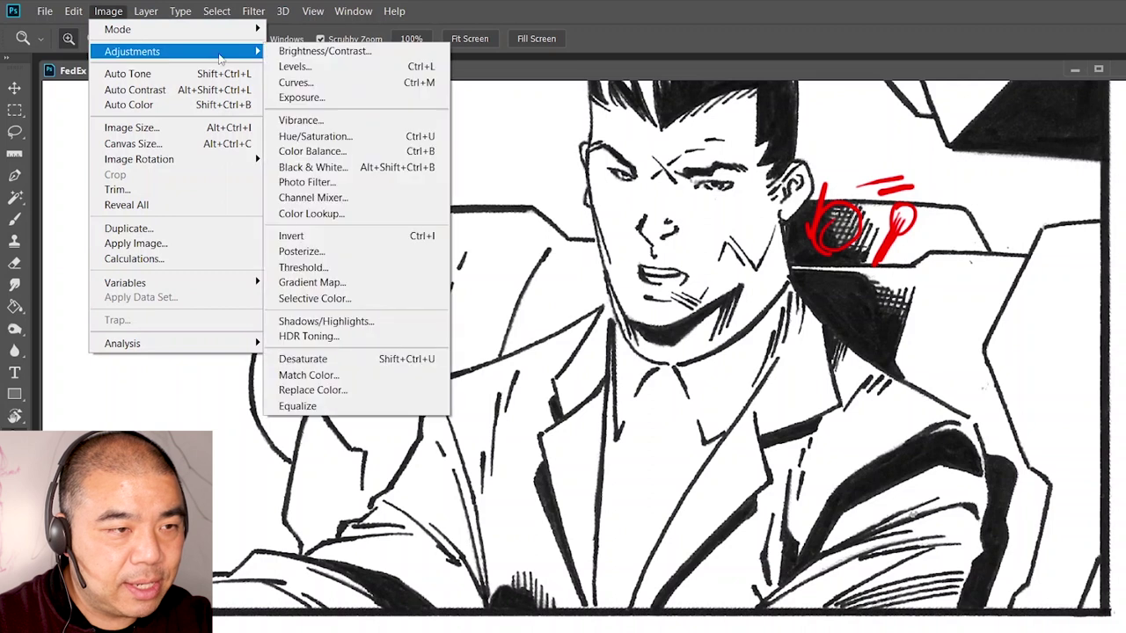
{"action": "left_click", "coordinate": [291, 67]}
{"action": "left_click_drag", "start_coordinate": [897, 280], "coordinate": [904, 280]}
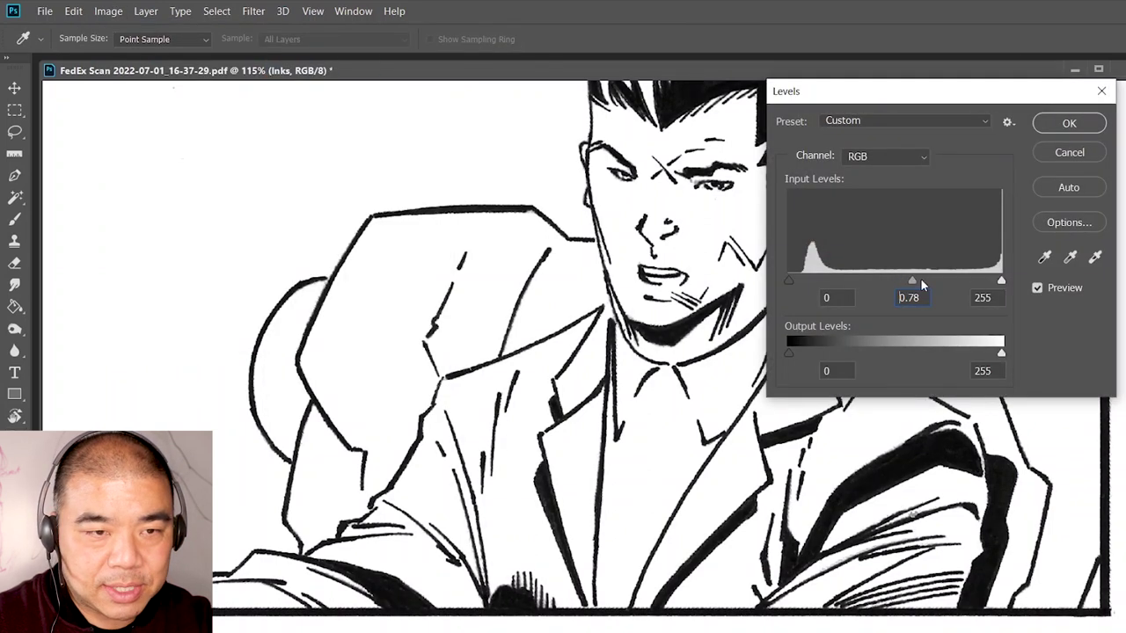
{"action": "left_click", "coordinate": [1069, 123]}
Paint red strokes along the jagged outer contour of the suited man's sleeve, next to the chair
{"action": "key", "text": "z"}
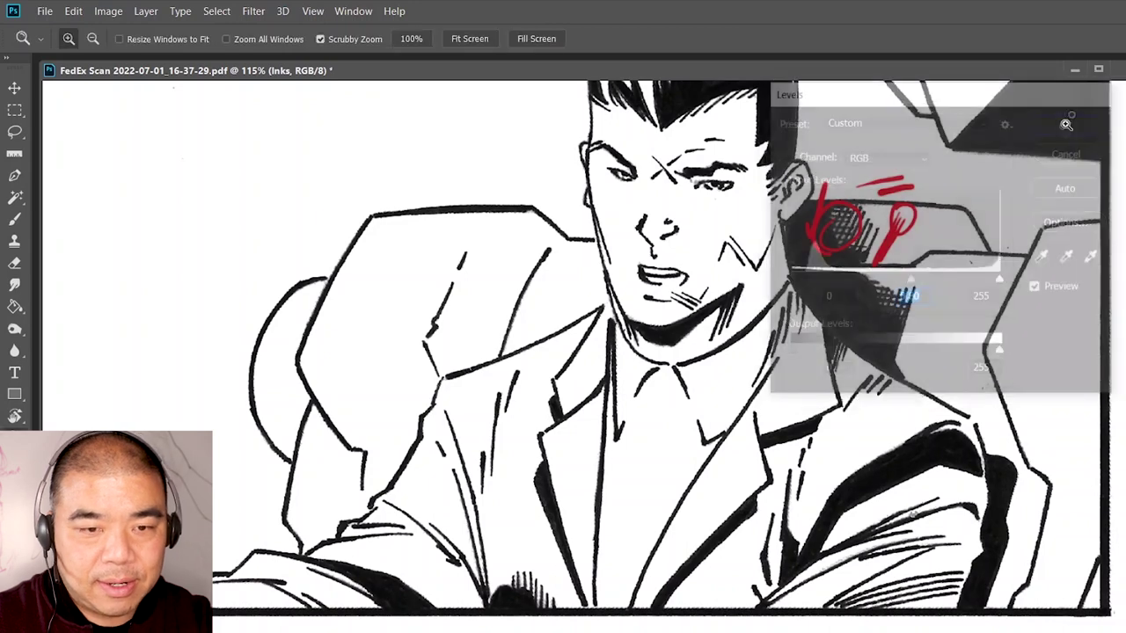
{"action": "left_click_drag", "start_coordinate": [802, 385], "coordinate": [743, 393]}
{"action": "left_click_drag", "start_coordinate": [501, 416], "coordinate": [578, 364]}
{"action": "left_click_drag", "start_coordinate": [552, 452], "coordinate": [618, 381]}
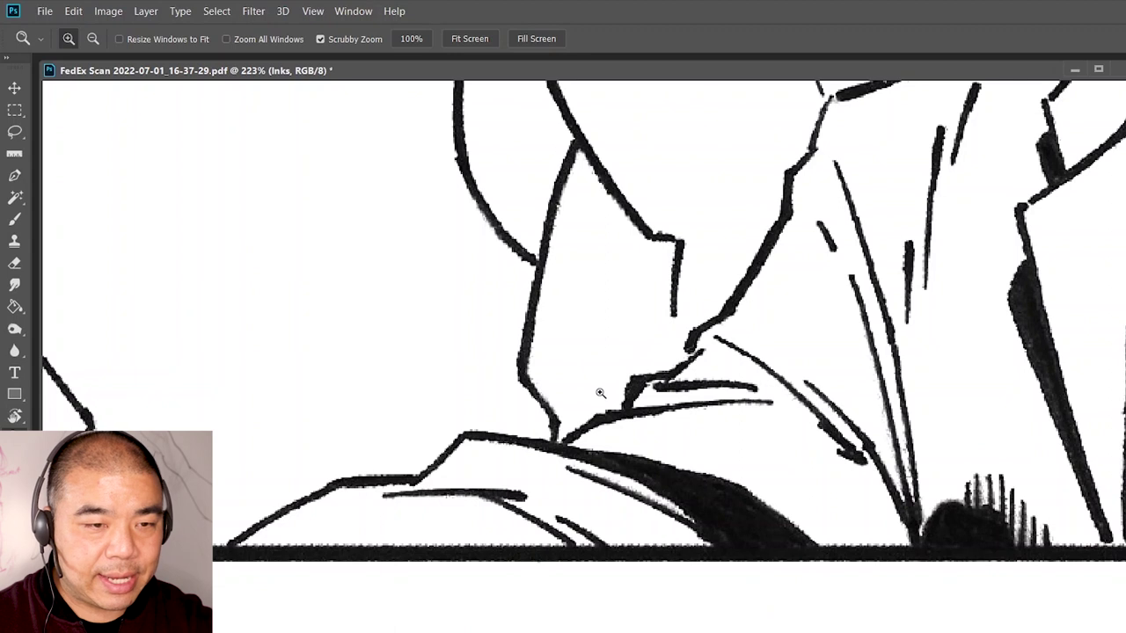
{"action": "key", "text": "b"}
{"action": "mouse_move", "coordinate": [604, 400]}
{"action": "left_mouse_down"}
{"action": "mouse_move", "coordinate": [610, 377]}
{"action": "mouse_move", "coordinate": [679, 338]}
{"action": "mouse_move", "coordinate": [725, 292]}
{"action": "mouse_move", "coordinate": [765, 216]}
{"action": "left_mouse_up"}
{"action": "key", "text": "z"}
Examine the second panel's muscular figure, from the whole body to the inked hair and shoulder contours
{"action": "left_click_drag", "start_coordinate": [794, 294], "coordinate": [754, 347]}
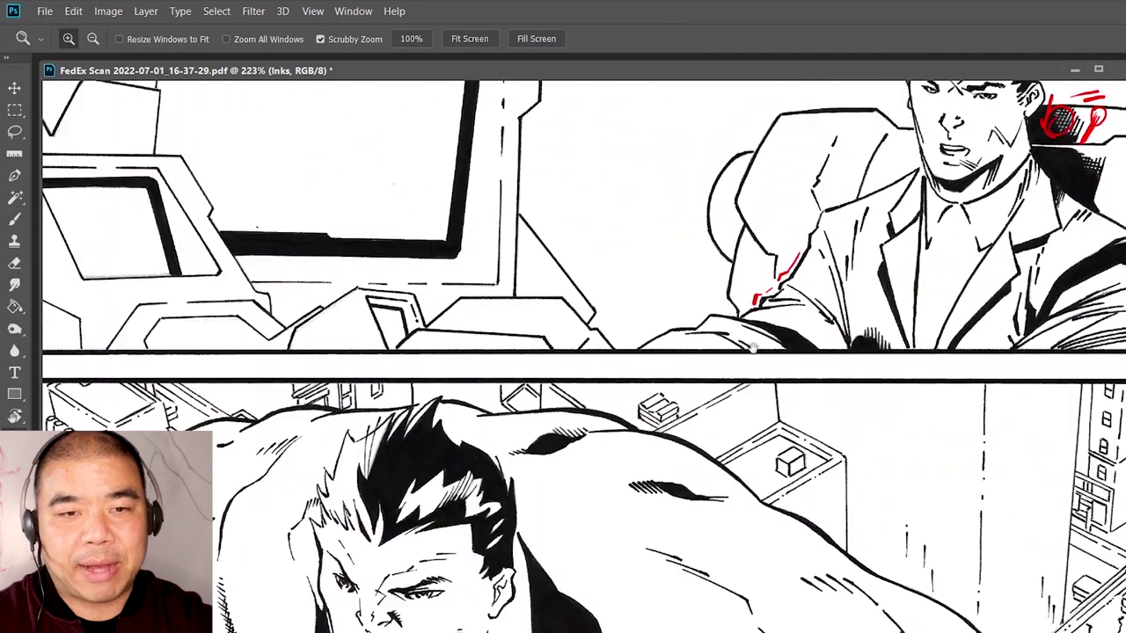
{"action": "left_click_drag", "start_coordinate": [859, 288], "coordinate": [696, 282]}
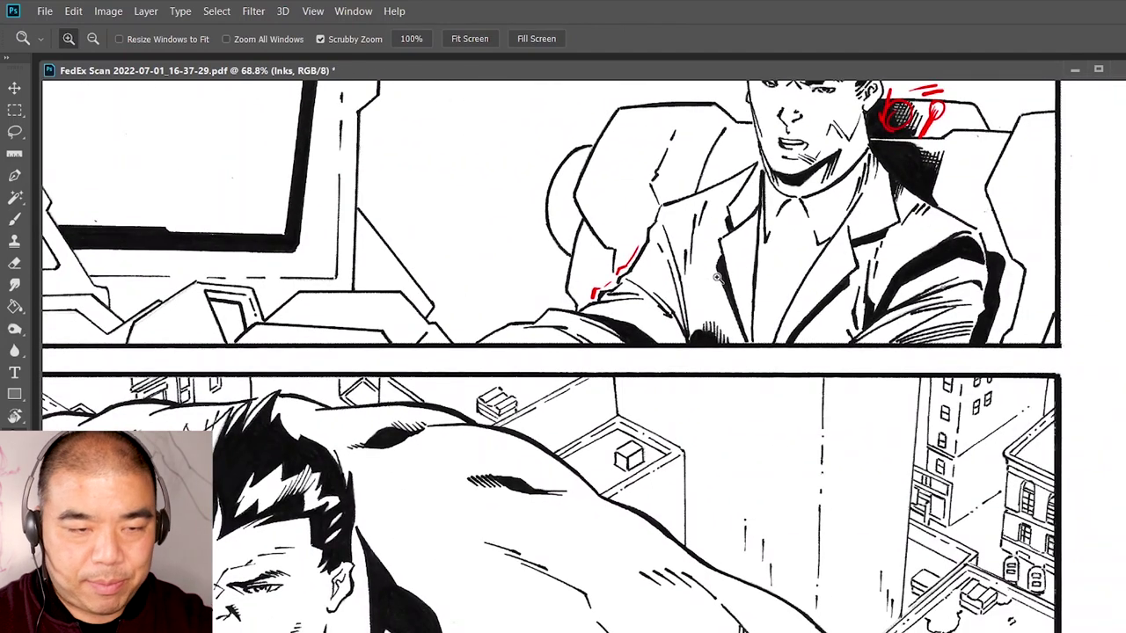
{"action": "left_click_drag", "start_coordinate": [656, 433], "coordinate": [784, 301]}
{"action": "left_click_drag", "start_coordinate": [639, 293], "coordinate": [615, 289]}
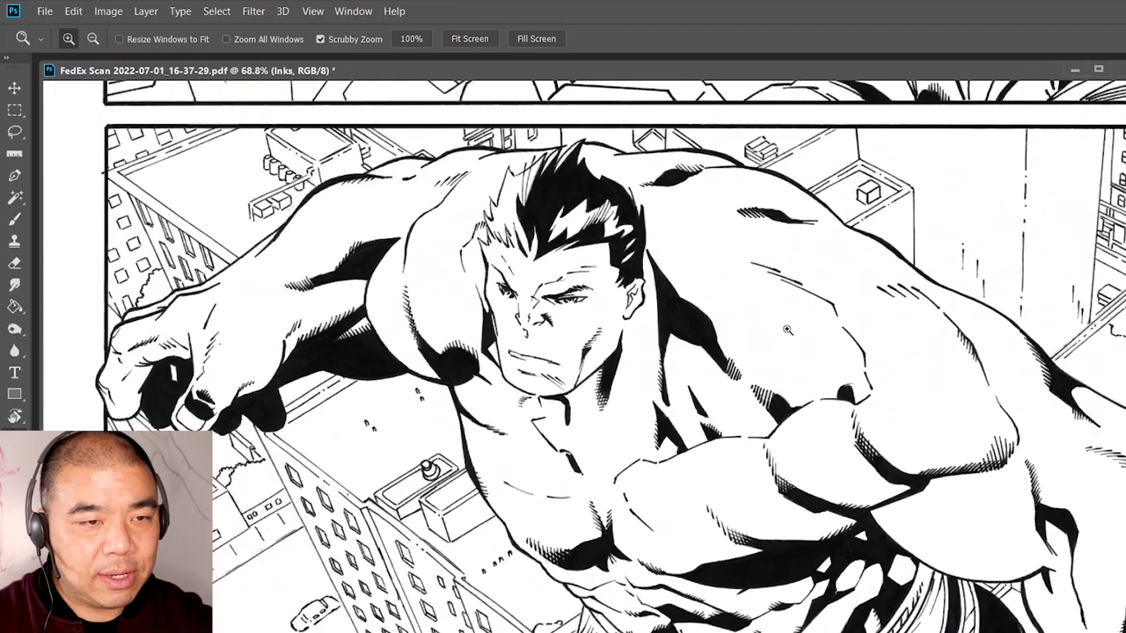
{"action": "left_click_drag", "start_coordinate": [516, 221], "coordinate": [618, 238]}
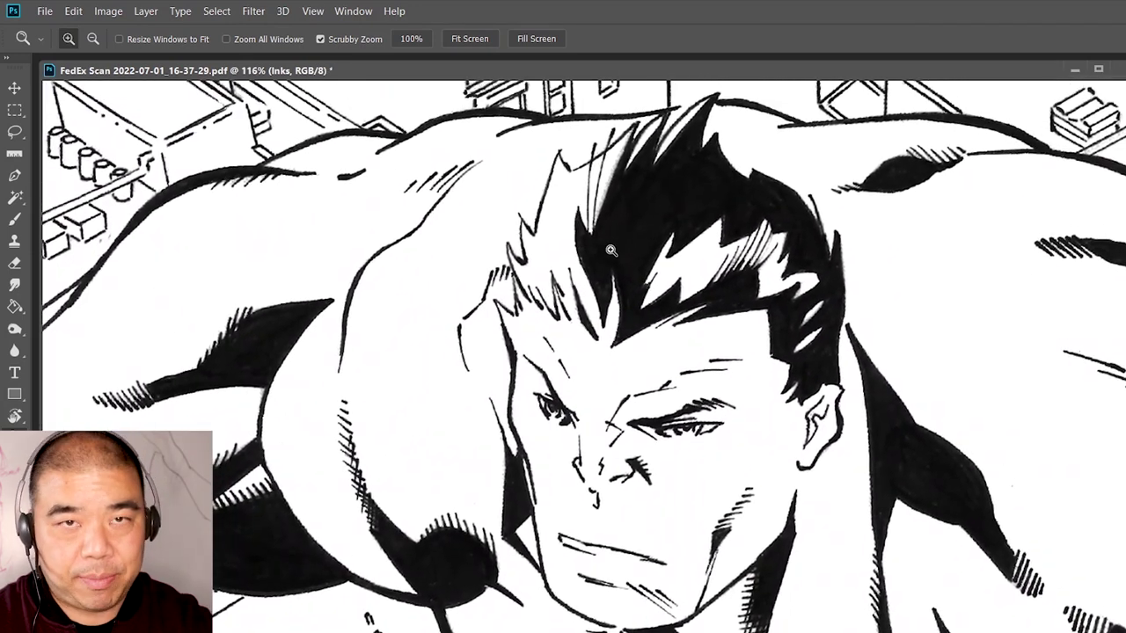
{"action": "left_click_drag", "start_coordinate": [630, 256], "coordinate": [612, 276]}
{"action": "left_click_drag", "start_coordinate": [633, 188], "coordinate": [649, 186]}
{"action": "left_click_drag", "start_coordinate": [644, 184], "coordinate": [661, 246]}
Try red loops around the shoulder contours on both sides of the muscular figure's hair, and undo them
{"action": "key", "text": "b"}
{"action": "mouse_move", "coordinate": [529, 190]}
{"action": "left_mouse_down"}
{"action": "mouse_move", "coordinate": [648, 200]}
{"action": "mouse_move", "coordinate": [343, 271]}
{"action": "mouse_move", "coordinate": [535, 191]}
{"action": "mouse_move", "coordinate": [588, 194]}
{"action": "left_mouse_up"}
{"action": "mouse_move", "coordinate": [744, 201]}
{"action": "left_mouse_down"}
{"action": "mouse_move", "coordinate": [927, 209]}
{"action": "mouse_move", "coordinate": [762, 193]}
{"action": "left_mouse_up"}
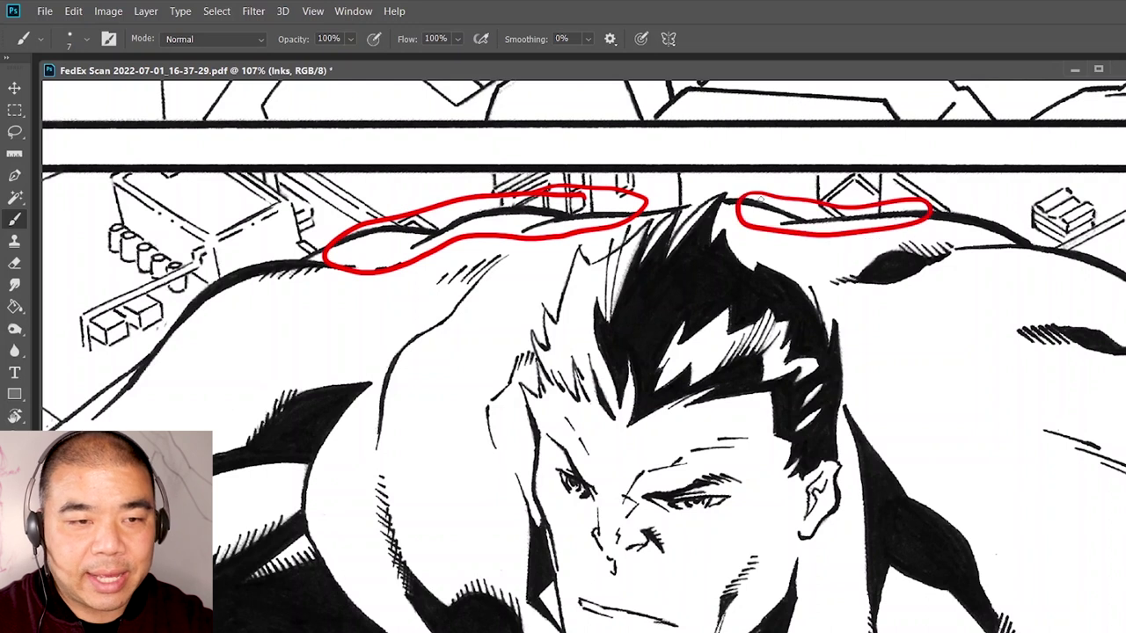
{"action": "key", "text": "ctrl+z"}
{"action": "key", "text": "ctrl+z"}
{"action": "mouse_move", "coordinate": [512, 384]}
{"action": "left_mouse_down"}
{"action": "mouse_move", "coordinate": [582, 238]}
{"action": "mouse_move", "coordinate": [669, 227]}
{"action": "mouse_move", "coordinate": [516, 384]}
{"action": "left_mouse_up"}
{"action": "key", "text": "ctrl+z"}
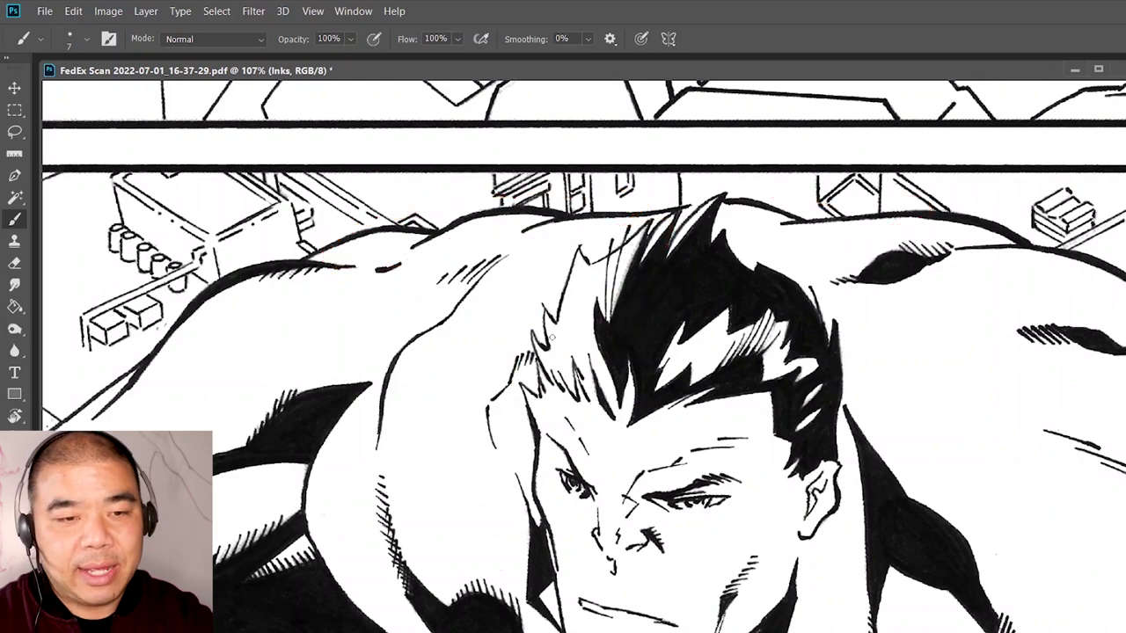
Paint tapered red strokes along three outer spikes on the unshaded side of the muscular figure's hair
{"action": "key", "text": "z"}
{"action": "left_click_drag", "start_coordinate": [715, 336], "coordinate": [651, 398]}
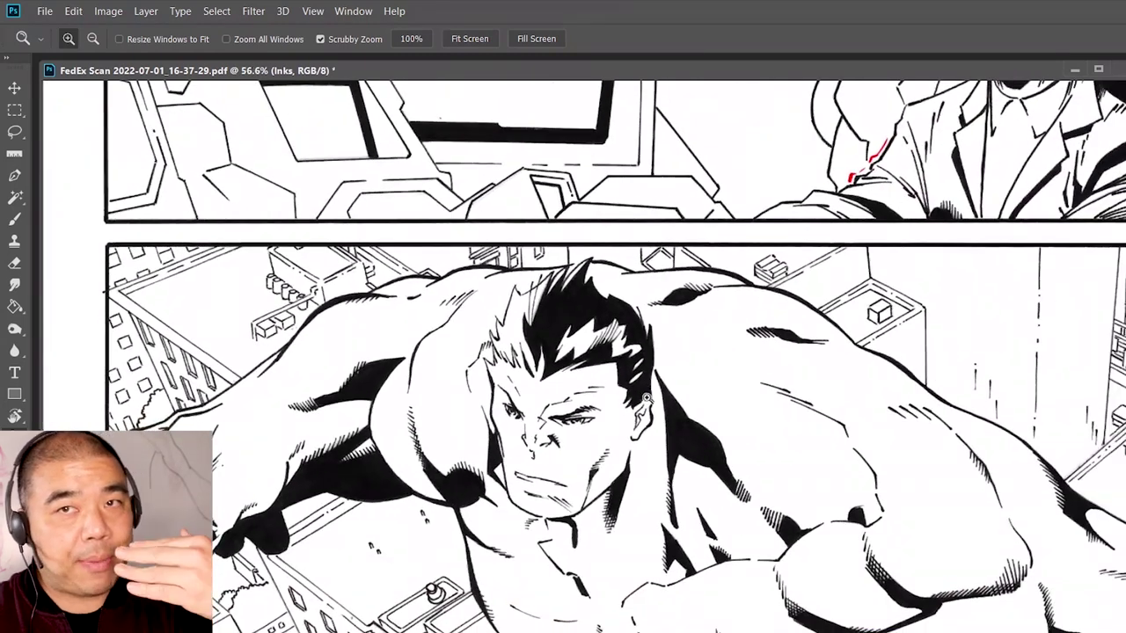
{"action": "mouse_move", "coordinate": [527, 321]}
{"action": "left_mouse_down"}
{"action": "mouse_move", "coordinate": [590, 259]}
{"action": "mouse_move", "coordinate": [616, 260]}
{"action": "left_mouse_up"}
{"action": "key", "text": "b"}
{"action": "mouse_move", "coordinate": [387, 306]}
{"action": "left_mouse_down"}
{"action": "mouse_move", "coordinate": [393, 409]}
{"action": "mouse_move", "coordinate": [400, 380]}
{"action": "left_mouse_up"}
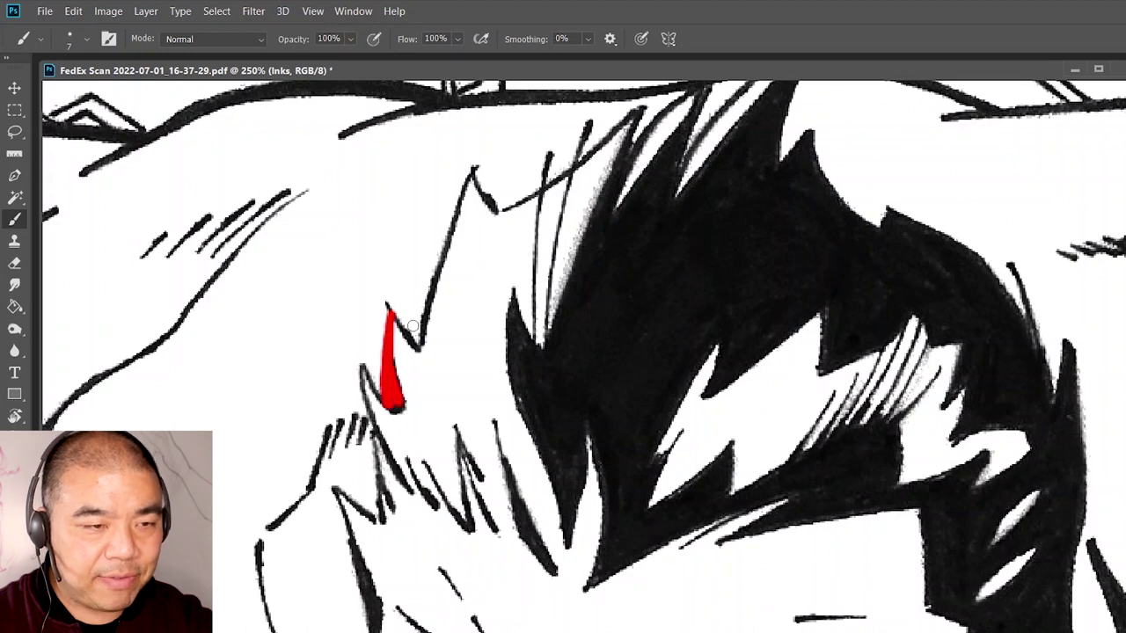
{"action": "left_click_drag", "start_coordinate": [471, 175], "coordinate": [417, 334]}
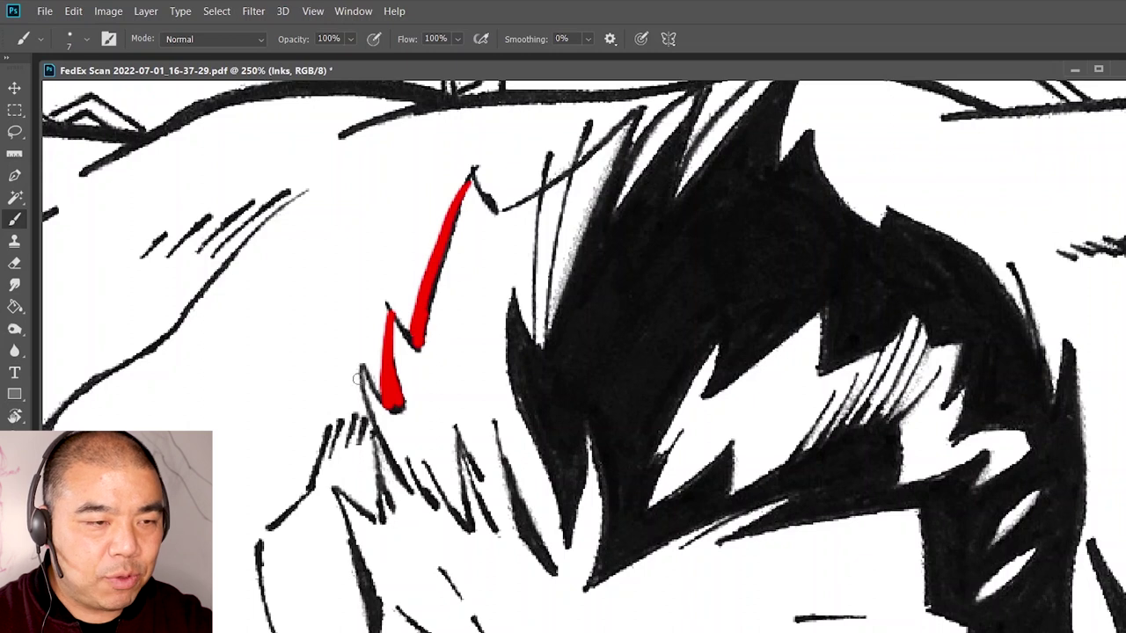
{"action": "left_click_drag", "start_coordinate": [361, 369], "coordinate": [374, 469]}
Trace the muscular figure's upper face edge and the zigzag hairline at his temple with red strokes
{"action": "left_click_drag", "start_coordinate": [708, 240], "coordinate": [682, 334]}
{"action": "key", "text": "z"}
{"action": "left_click_drag", "start_coordinate": [805, 259], "coordinate": [704, 365]}
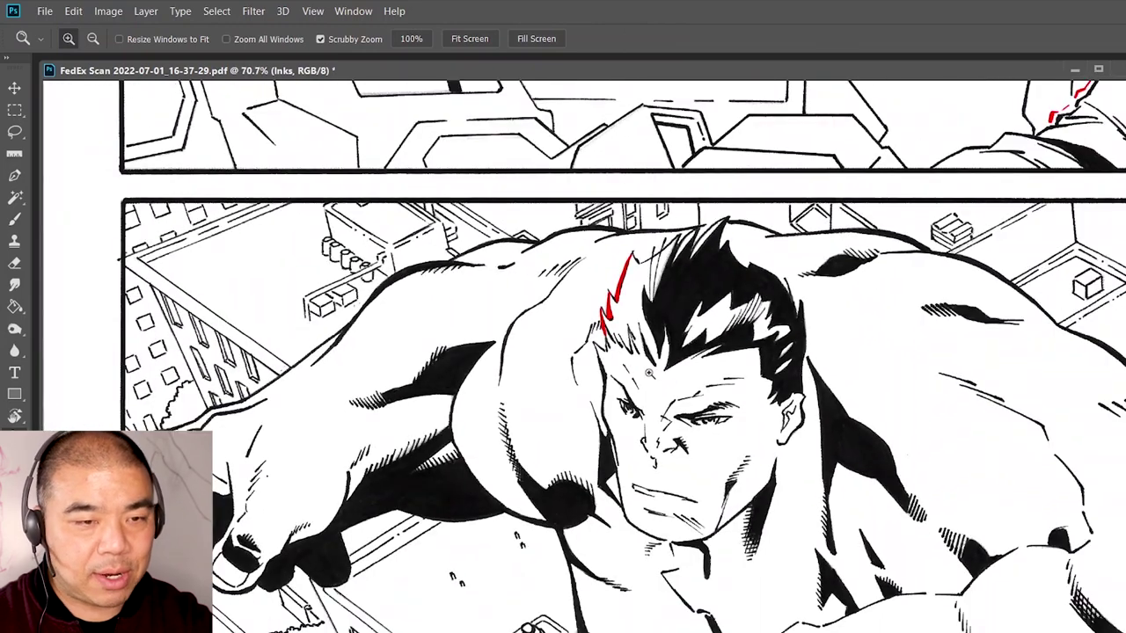
{"action": "scroll", "coordinate": [645, 387], "scroll_direction": "up", "scroll_amount": 6}
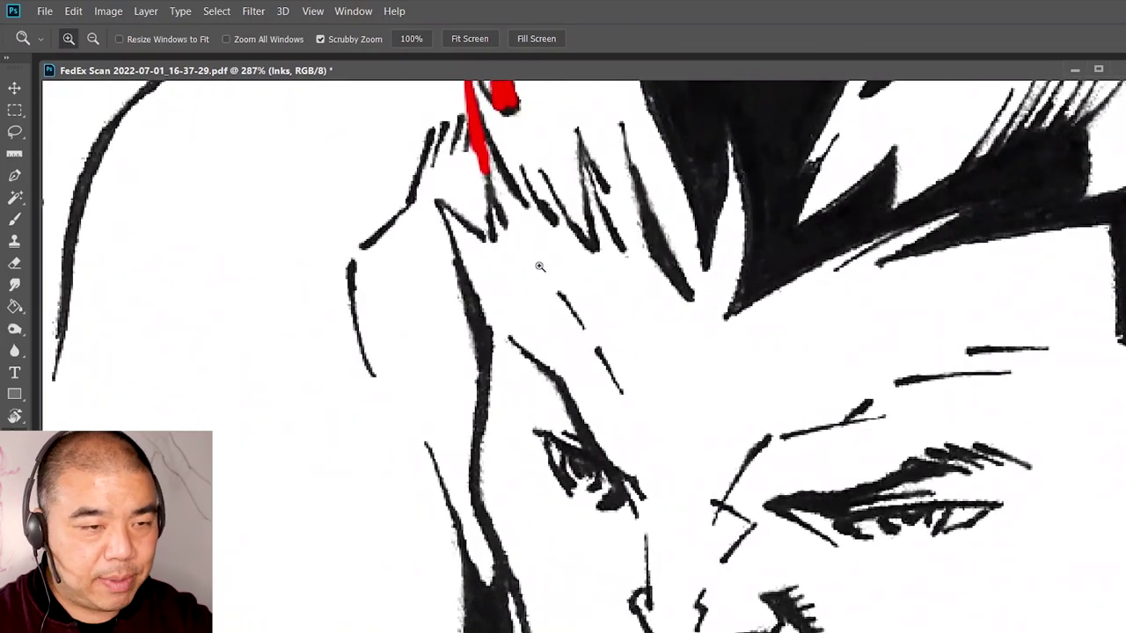
{"action": "key", "text": "b"}
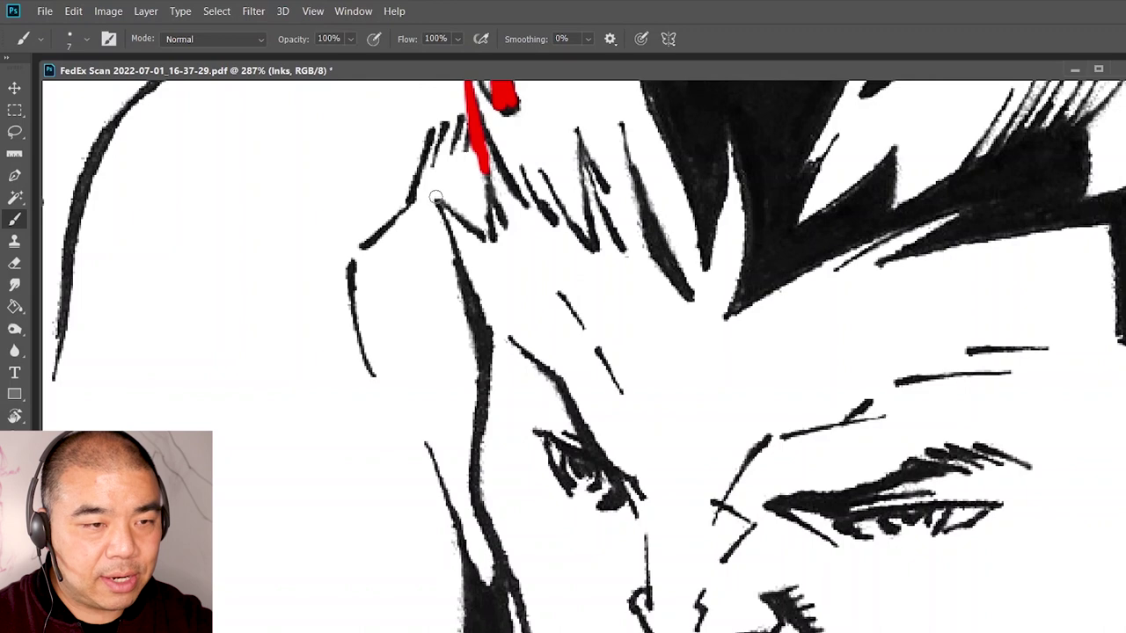
{"action": "left_click_drag", "start_coordinate": [435, 201], "coordinate": [475, 330]}
{"action": "left_click_drag", "start_coordinate": [440, 201], "coordinate": [495, 240]}
Trace the muscular figure's jawline in red, from the cheek under the chin toward the neck shadow
{"action": "key", "text": "z"}
{"action": "mouse_move", "coordinate": [651, 298]}
{"action": "left_mouse_down"}
{"action": "mouse_move", "coordinate": [607, 296]}
{"action": "mouse_move", "coordinate": [630, 243]}
{"action": "left_mouse_up"}
{"action": "left_click_drag", "start_coordinate": [711, 354], "coordinate": [711, 372]}
{"action": "scroll", "coordinate": [711, 372], "scroll_direction": "down", "scroll_amount": 1}
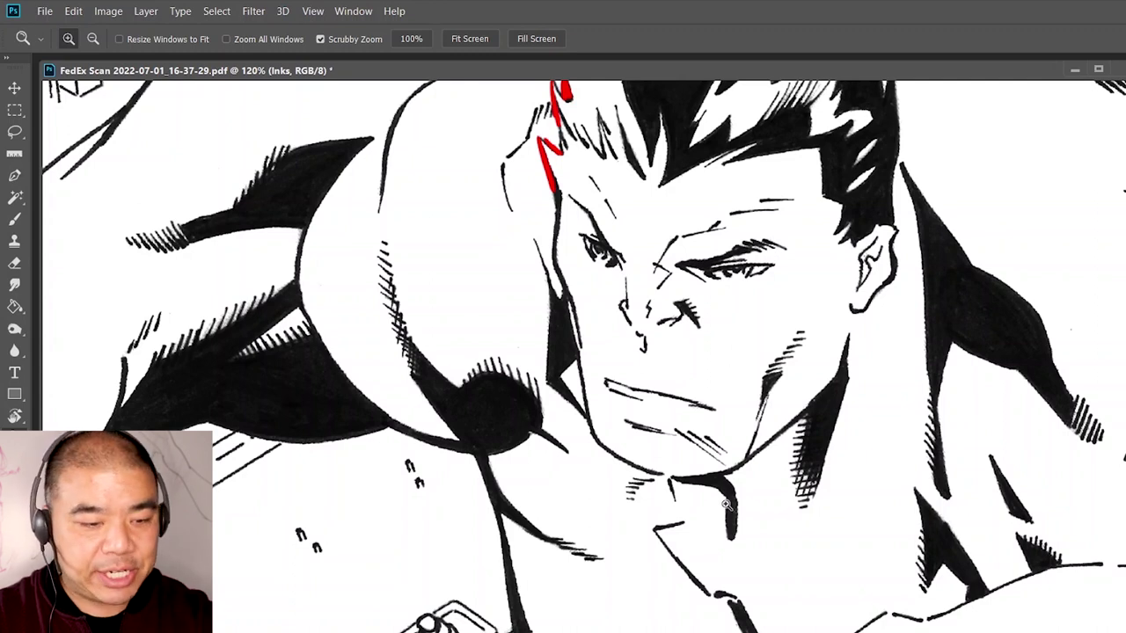
{"action": "key", "text": "b"}
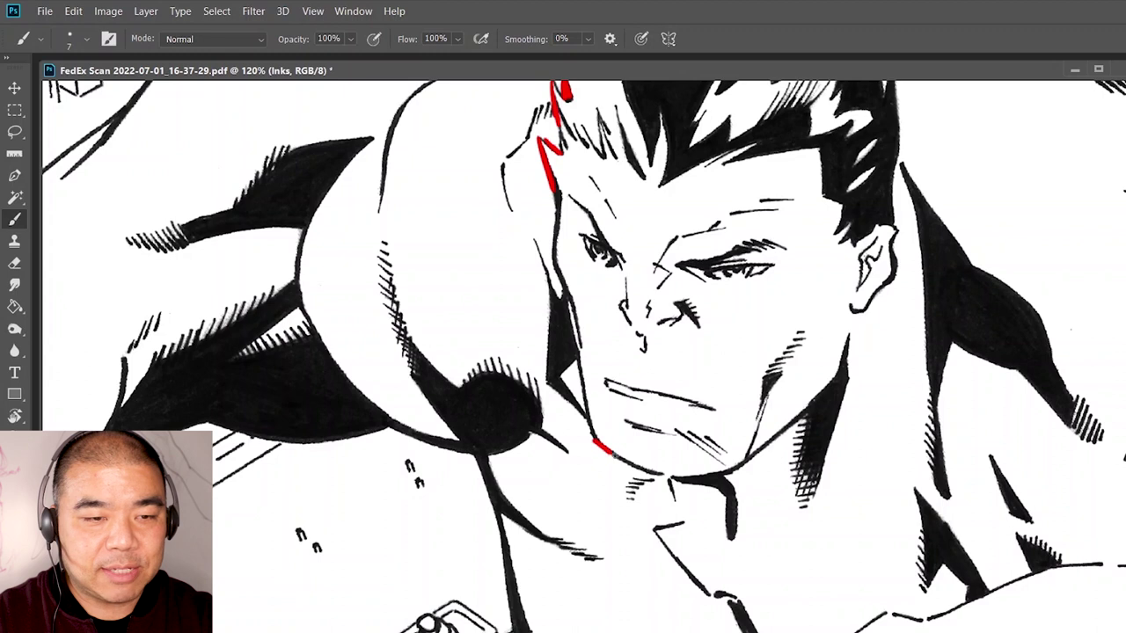
{"action": "mouse_move", "coordinate": [645, 474]}
{"action": "left_mouse_down"}
{"action": "mouse_move", "coordinate": [736, 475]}
{"action": "mouse_move", "coordinate": [796, 430]}
{"action": "mouse_move", "coordinate": [755, 457]}
{"action": "left_mouse_up"}
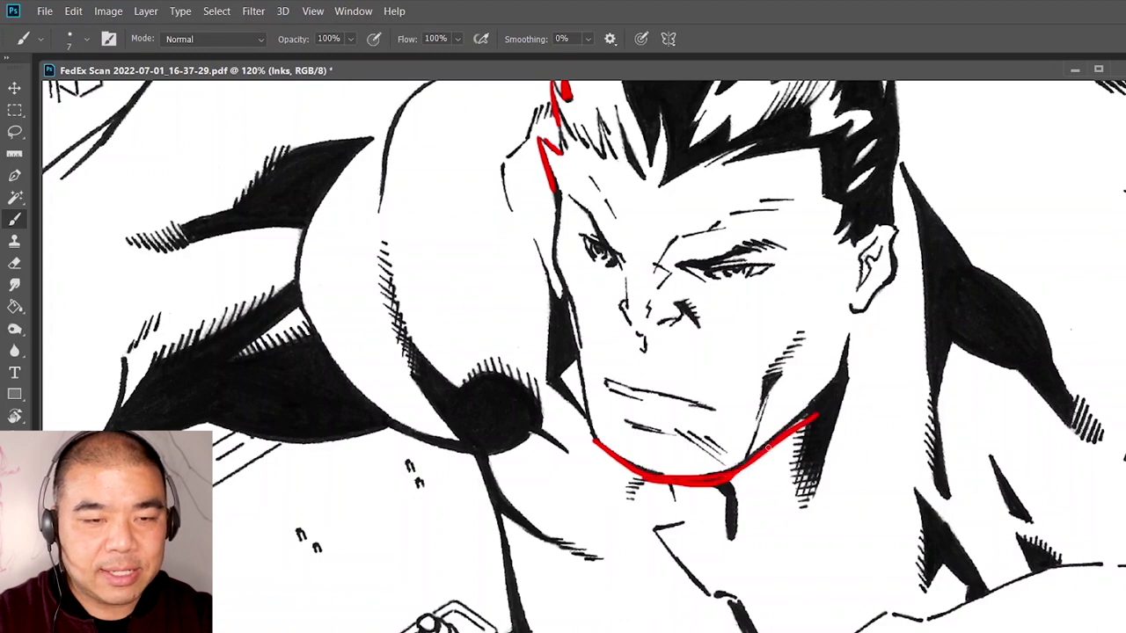
Undo the last four red brush strokes and restore them by returning to the latest Brush Tool history state
{"action": "key", "text": "z"}
{"action": "left_click_drag", "start_coordinate": [905, 372], "coordinate": [827, 448]}
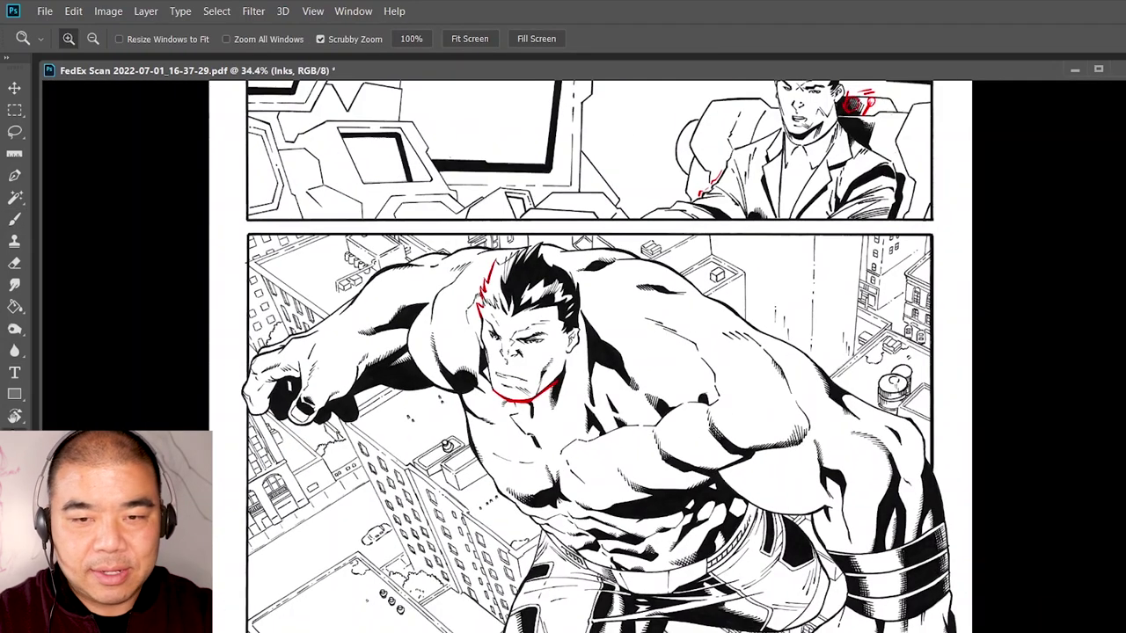
{"action": "key", "text": "ctrl+z"}
{"action": "key", "text": "ctrl+z"}
{"action": "key", "text": "ctrl+z"}
{"action": "key", "text": "ctrl+z"}
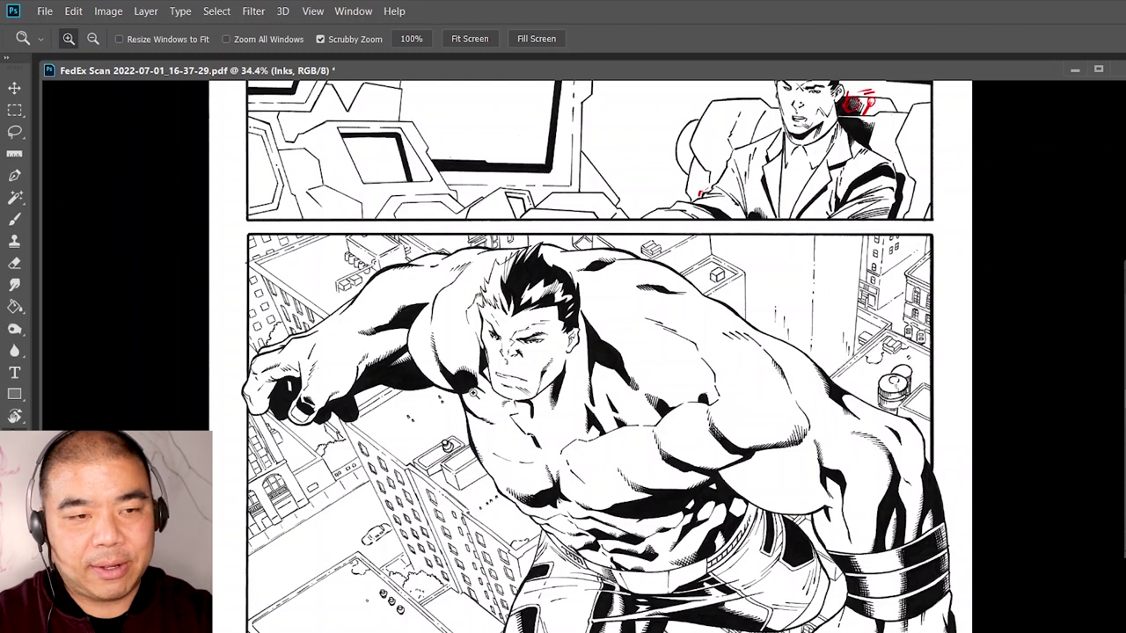
{"action": "mouse_move", "coordinate": [1125, 268]}
{"action": "left_mouse_down"}
{"action": "mouse_move", "coordinate": [1092, 217]}
{"action": "mouse_move", "coordinate": [1037, 186]}
{"action": "left_mouse_up"}
{"action": "scroll", "coordinate": [1080, 335], "scroll_direction": "down", "scroll_amount": 3}
{"action": "left_click", "coordinate": [1103, 441]}
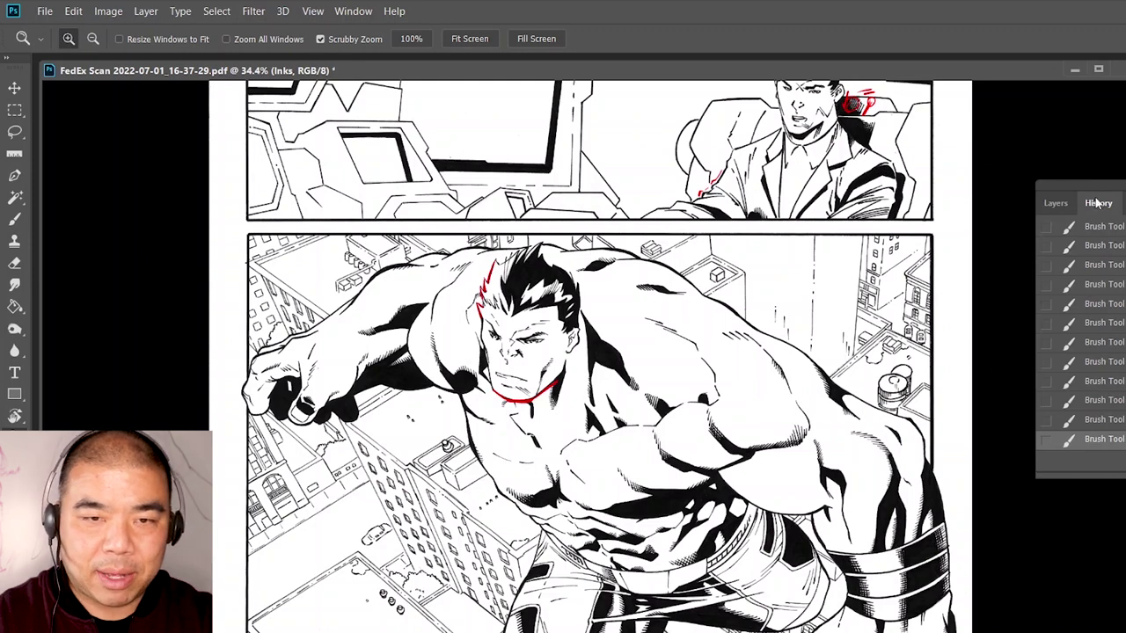
Draw red lines along the rooftop edge and vertical building corner behind the muscular figure's raised shoulder
{"action": "left_click_drag", "start_coordinate": [428, 471], "coordinate": [526, 469]}
{"action": "left_click_drag", "start_coordinate": [356, 473], "coordinate": [525, 391]}
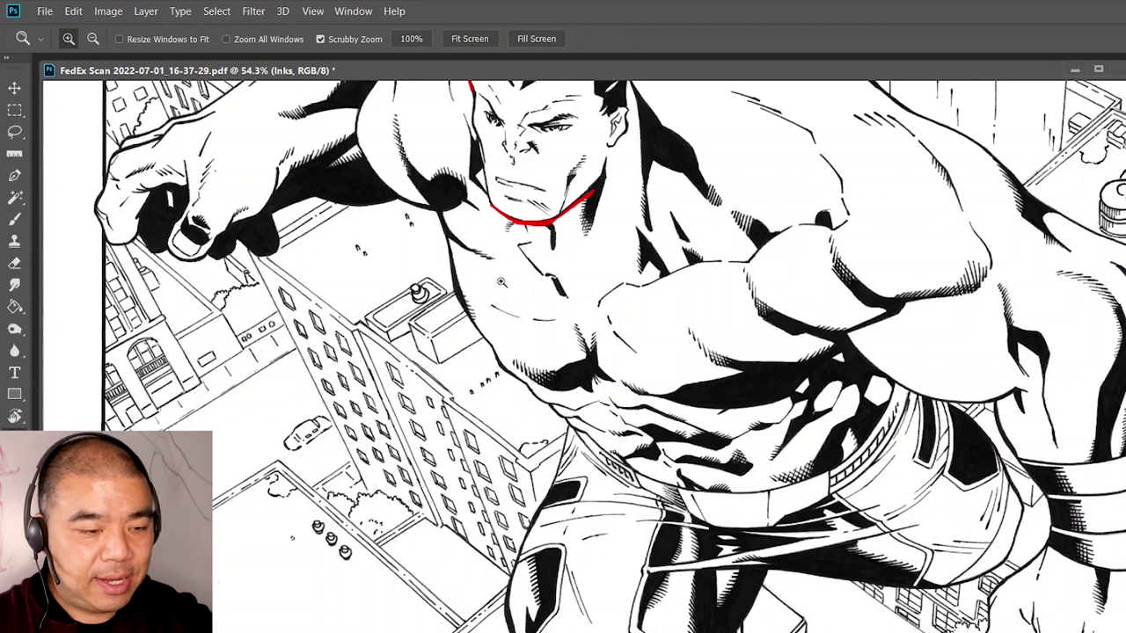
{"action": "mouse_move", "coordinate": [575, 263]}
{"action": "left_mouse_down"}
{"action": "mouse_move", "coordinate": [603, 377]}
{"action": "mouse_move", "coordinate": [738, 337]}
{"action": "mouse_move", "coordinate": [840, 271]}
{"action": "mouse_move", "coordinate": [774, 273]}
{"action": "left_mouse_up"}
{"action": "key", "text": "b"}
{"action": "mouse_move", "coordinate": [726, 187]}
{"action": "left_mouse_down"}
{"action": "mouse_move", "coordinate": [855, 256]}
{"action": "mouse_move", "coordinate": [850, 435]}
{"action": "left_mouse_up"}
Draw a straight red line along the tall windowed building's outer edge, from beneath the figure's hand to the bushes
{"action": "key", "text": "z"}
{"action": "mouse_move", "coordinate": [754, 284]}
{"action": "left_mouse_down"}
{"action": "mouse_move", "coordinate": [690, 350]}
{"action": "mouse_move", "coordinate": [659, 311]}
{"action": "left_mouse_up"}
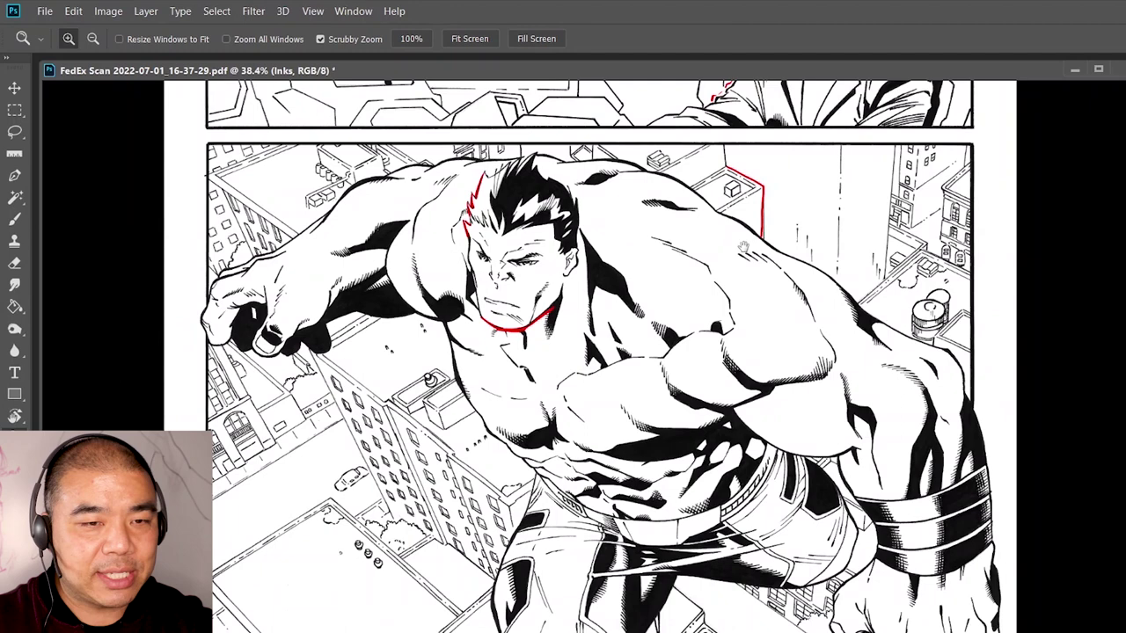
{"action": "left_click_drag", "start_coordinate": [309, 475], "coordinate": [421, 393]}
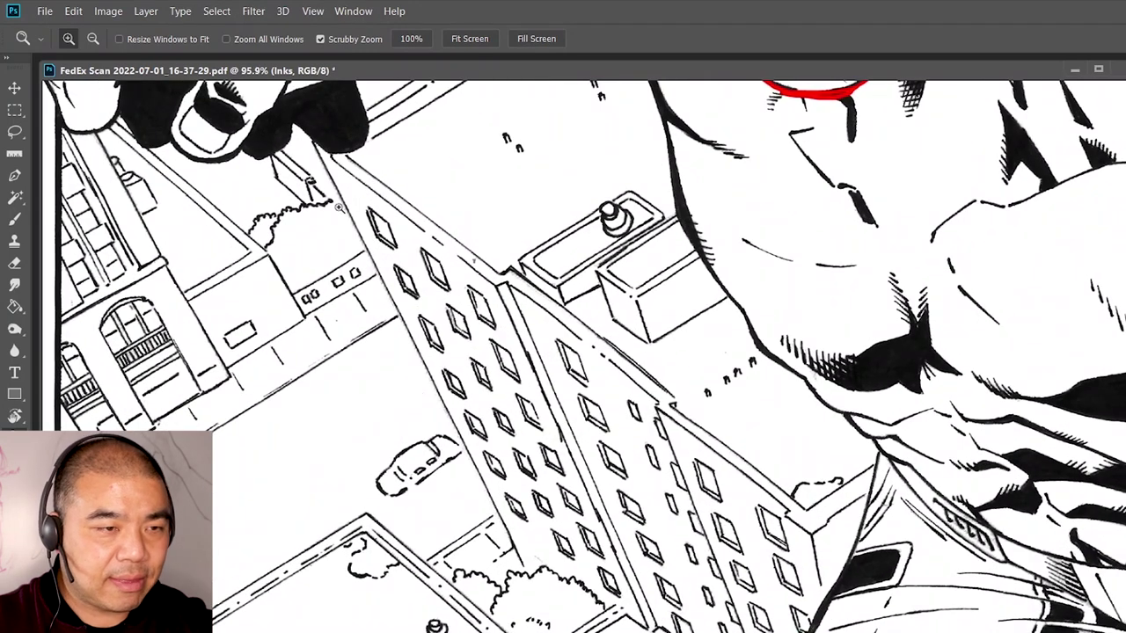
{"action": "key", "text": "b"}
{"action": "left_click", "coordinate": [316, 146]}
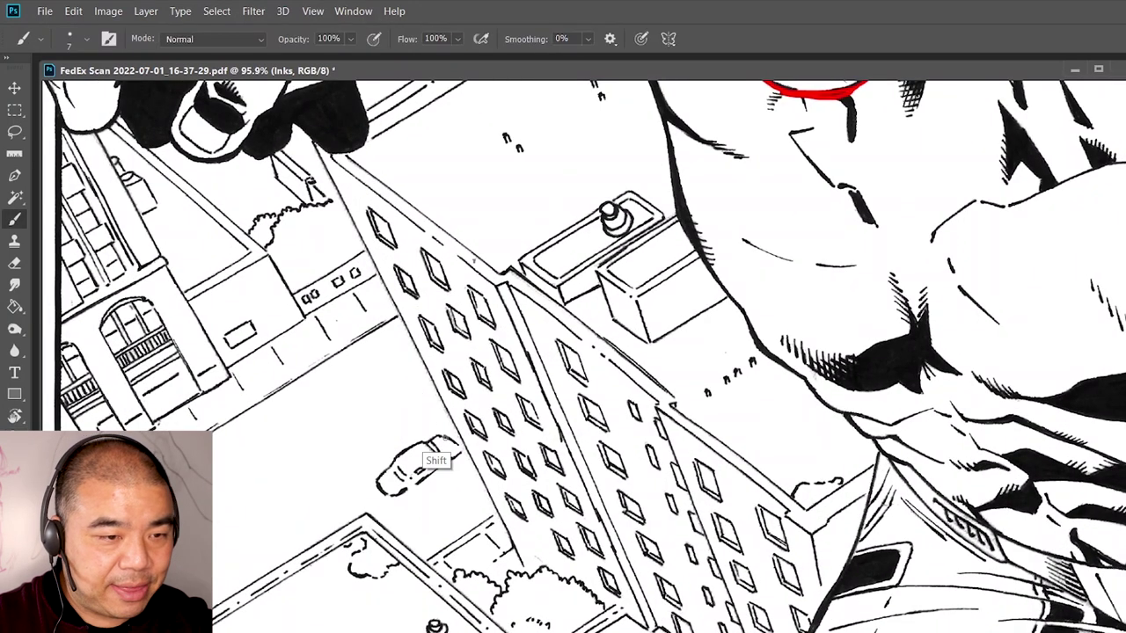
{"action": "left_click", "coordinate": [511, 538], "text": "shift"}
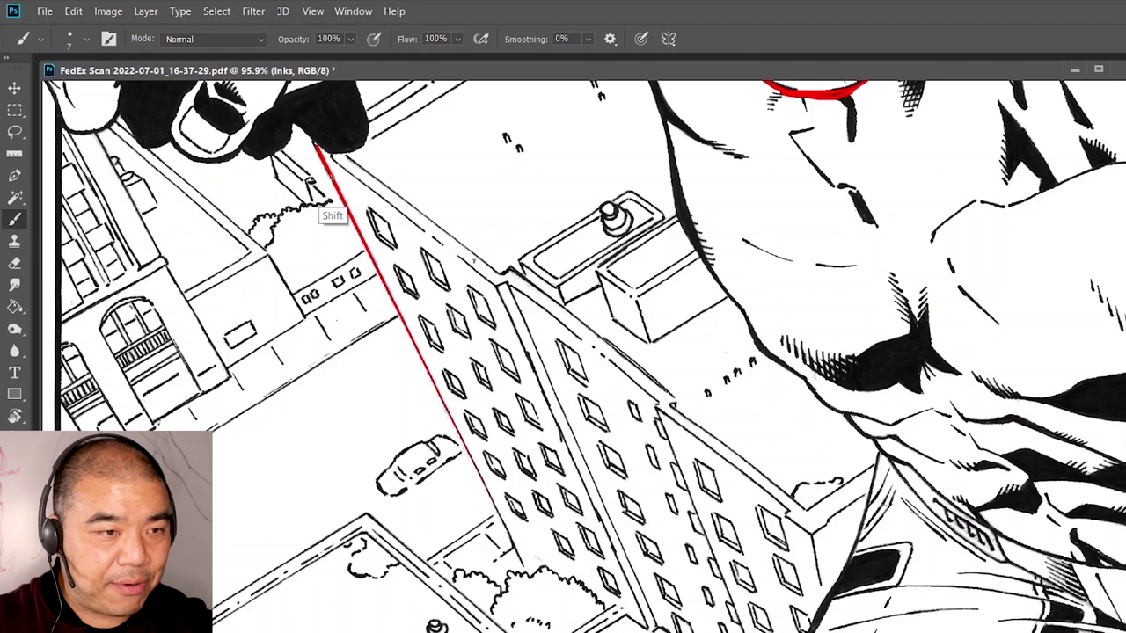
{"action": "left_click", "coordinate": [316, 143], "text": "shift"}
{"action": "left_click", "coordinate": [519, 564], "text": "shift"}
Trace the large flat rooftop's two outer edges with straight red lines, using brush size 15 for the second edge
{"action": "left_click_drag", "start_coordinate": [602, 560], "coordinate": [646, 329]}
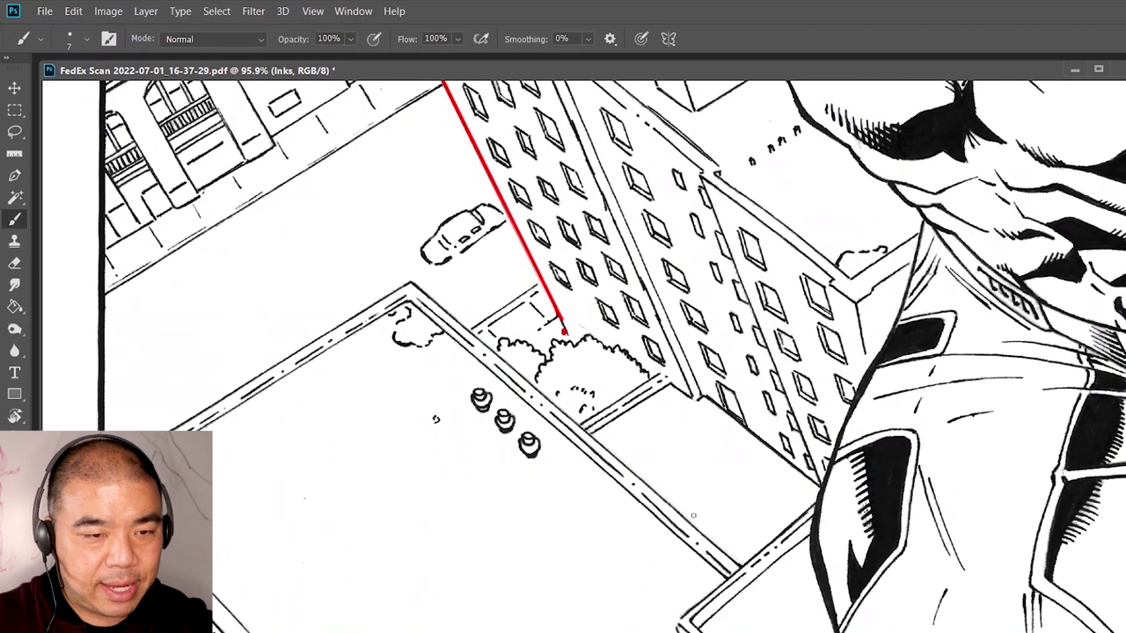
{"action": "left_click", "coordinate": [738, 568]}
{"action": "left_click", "coordinate": [415, 285], "text": "shift"}
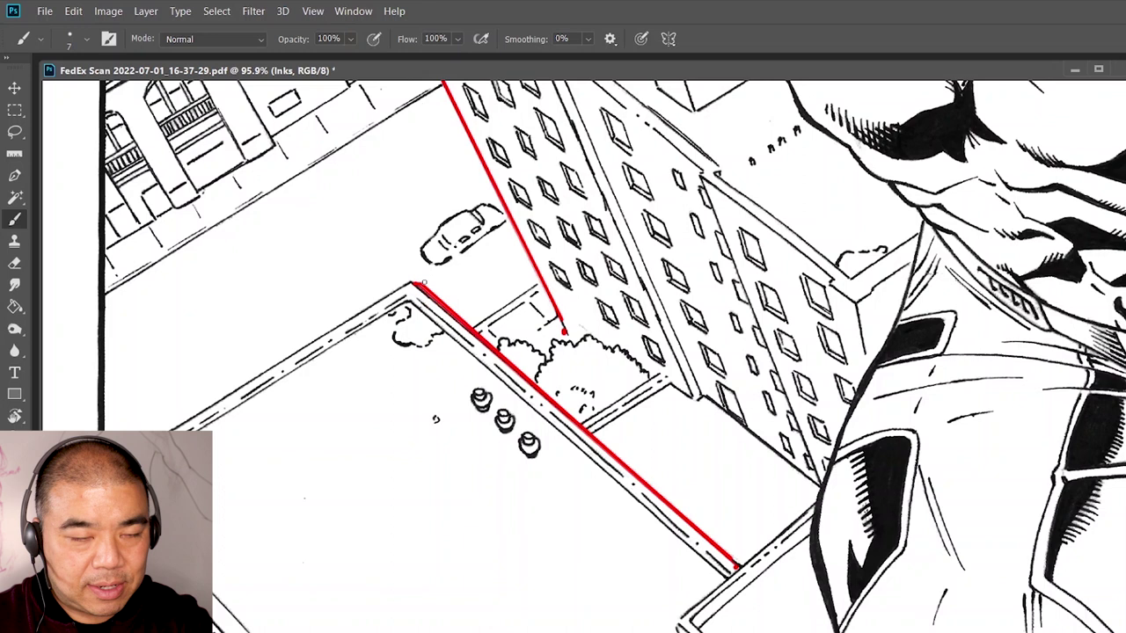
{"action": "key", "text": "bracketright"}
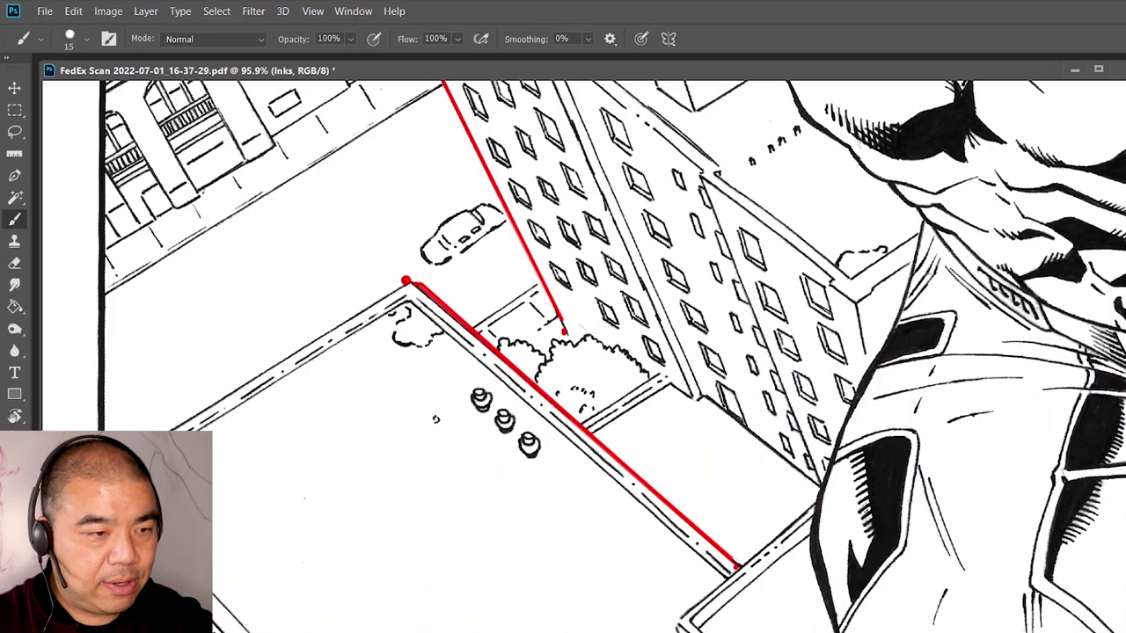
{"action": "left_click", "coordinate": [106, 466], "text": "shift"}
Draw straight red lines along the smaller roof's edge beside the figure's leg and down that building's corner
{"action": "left_click_drag", "start_coordinate": [692, 481], "coordinate": [601, 280]}
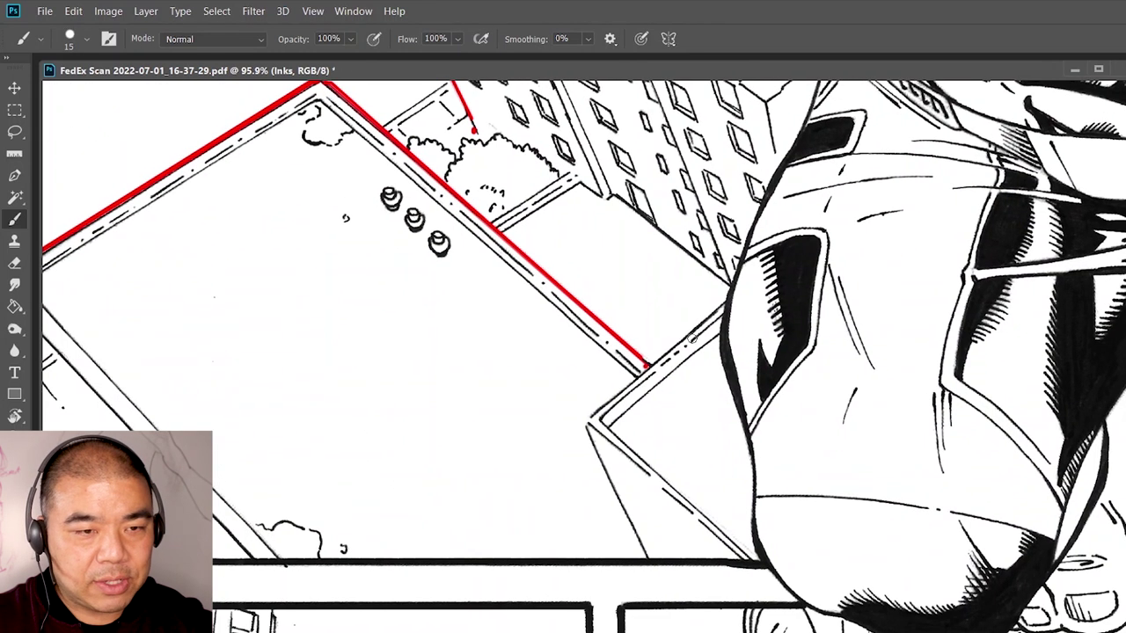
{"action": "left_click", "coordinate": [725, 301]}
{"action": "left_click", "coordinate": [588, 423], "text": "shift"}
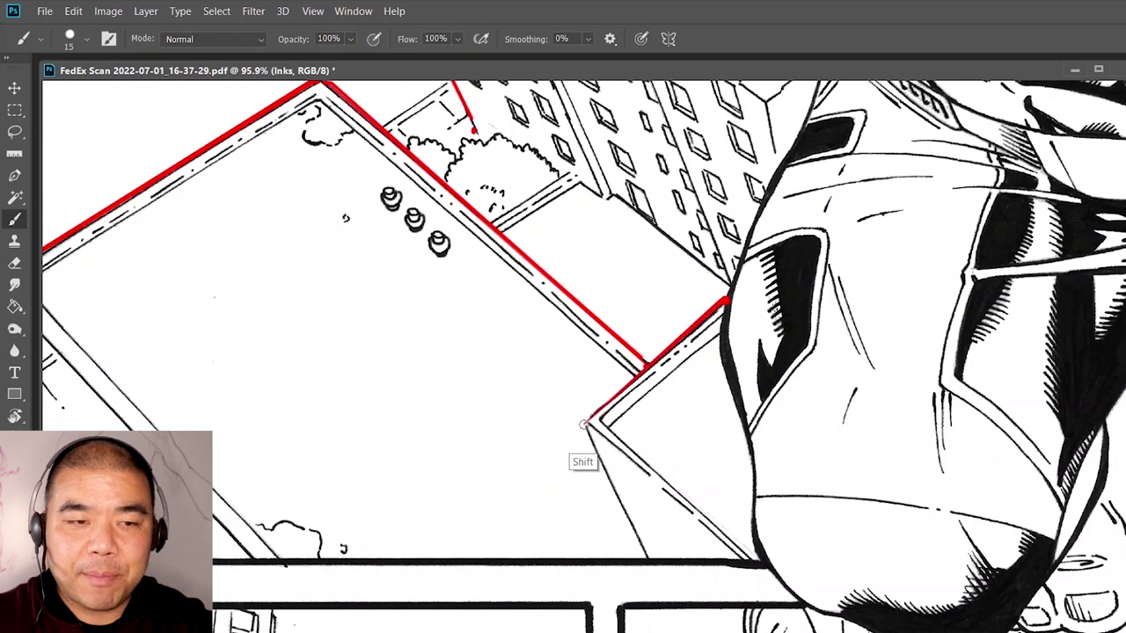
{"action": "left_click", "coordinate": [639, 554], "text": "shift"}
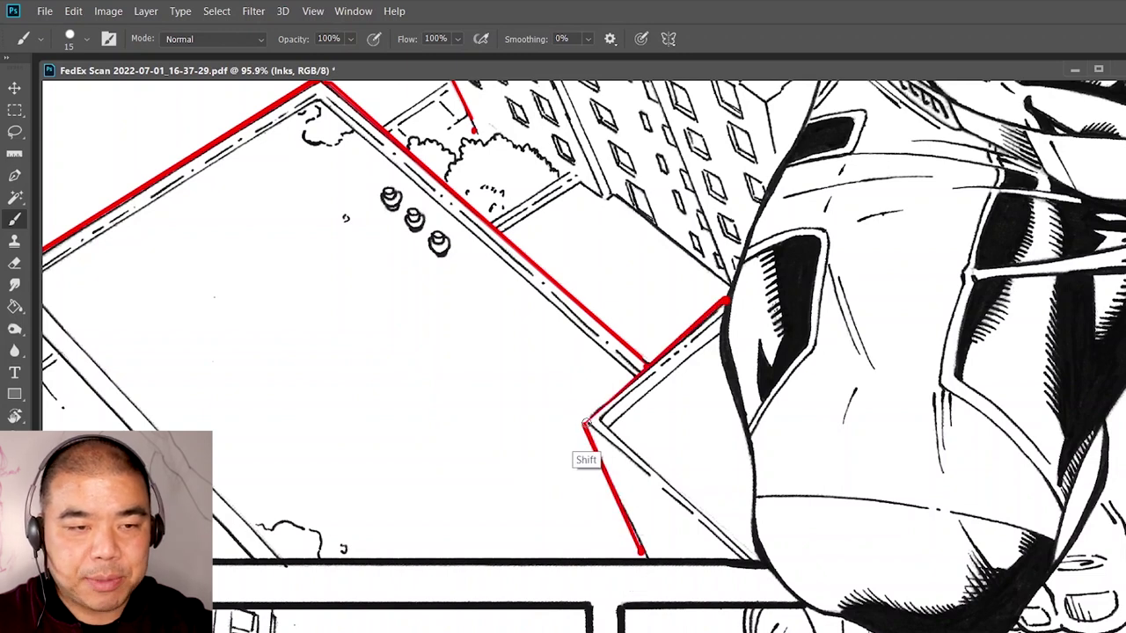
Finish the red line along the smaller roof's edge and number the four background rooftops 1 to 4 in red
{"action": "left_click", "coordinate": [725, 300], "text": "shift"}
{"action": "left_click_drag", "start_coordinate": [746, 297], "coordinate": [649, 309]}
{"action": "scroll", "coordinate": [615, 264], "scroll_direction": "up", "scroll_amount": 5}
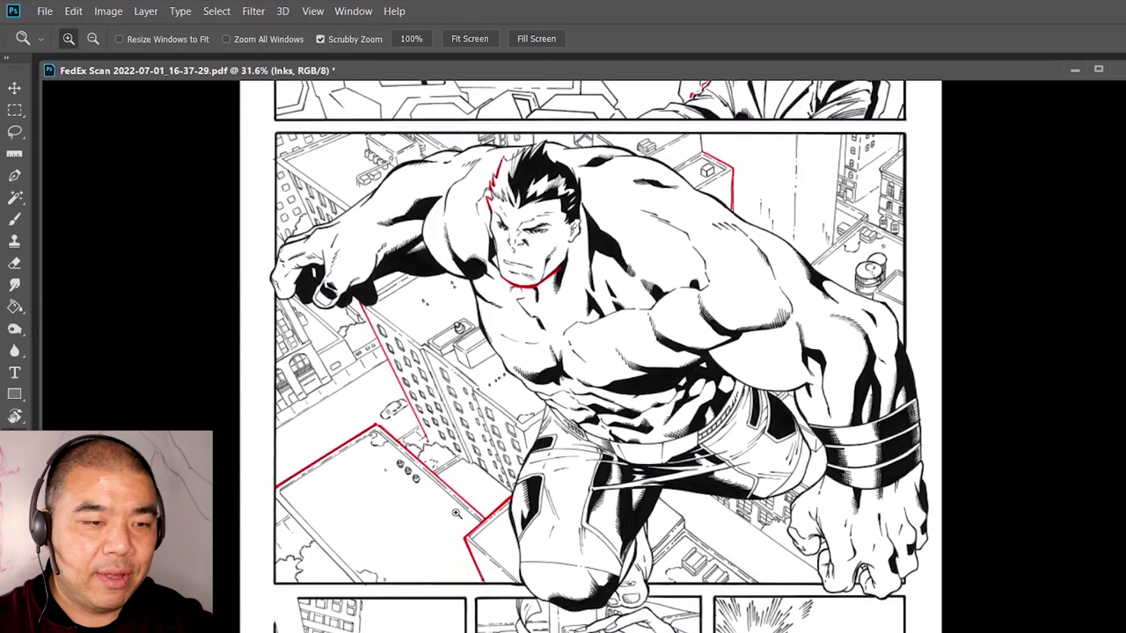
{"action": "key", "text": "b"}
{"action": "left_click_drag", "start_coordinate": [498, 530], "coordinate": [500, 565]}
{"action": "left_click_drag", "start_coordinate": [361, 483], "coordinate": [396, 510]}
{"action": "left_click_drag", "start_coordinate": [426, 300], "coordinate": [435, 317]}
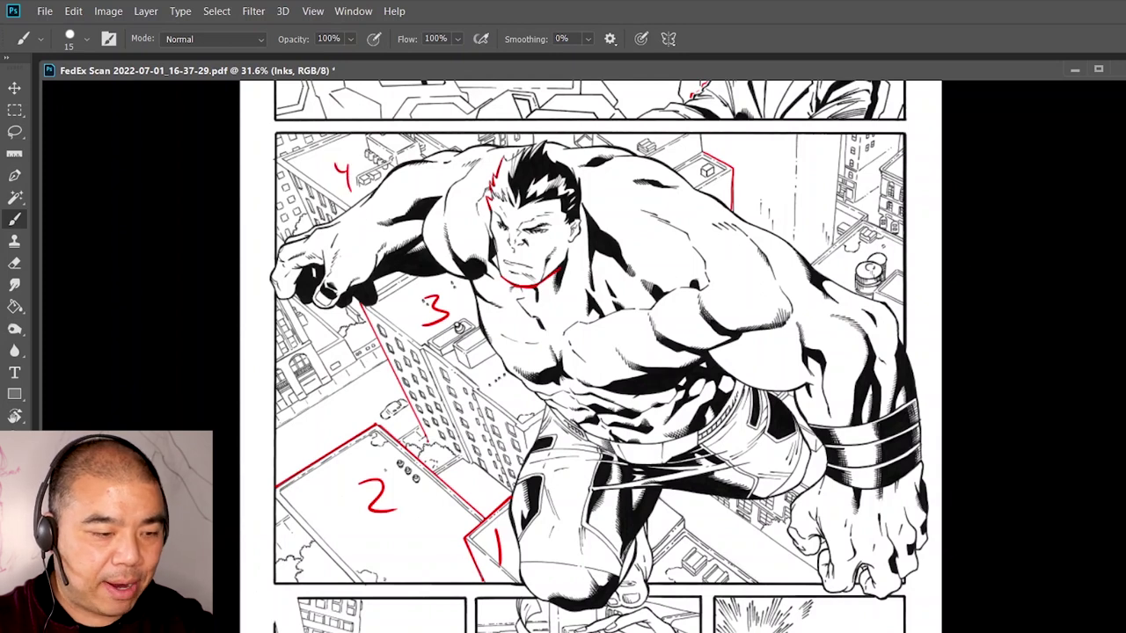
{"action": "key", "text": "z"}
{"action": "mouse_move", "coordinate": [262, 196]}
{"action": "left_mouse_down"}
{"action": "mouse_move", "coordinate": [344, 151]}
{"action": "mouse_move", "coordinate": [500, 271]}
{"action": "left_mouse_up"}
{"action": "mouse_move", "coordinate": [283, 227]}
{"action": "left_mouse_down"}
{"action": "mouse_move", "coordinate": [313, 210]}
{"action": "mouse_move", "coordinate": [317, 252]}
{"action": "left_mouse_up"}
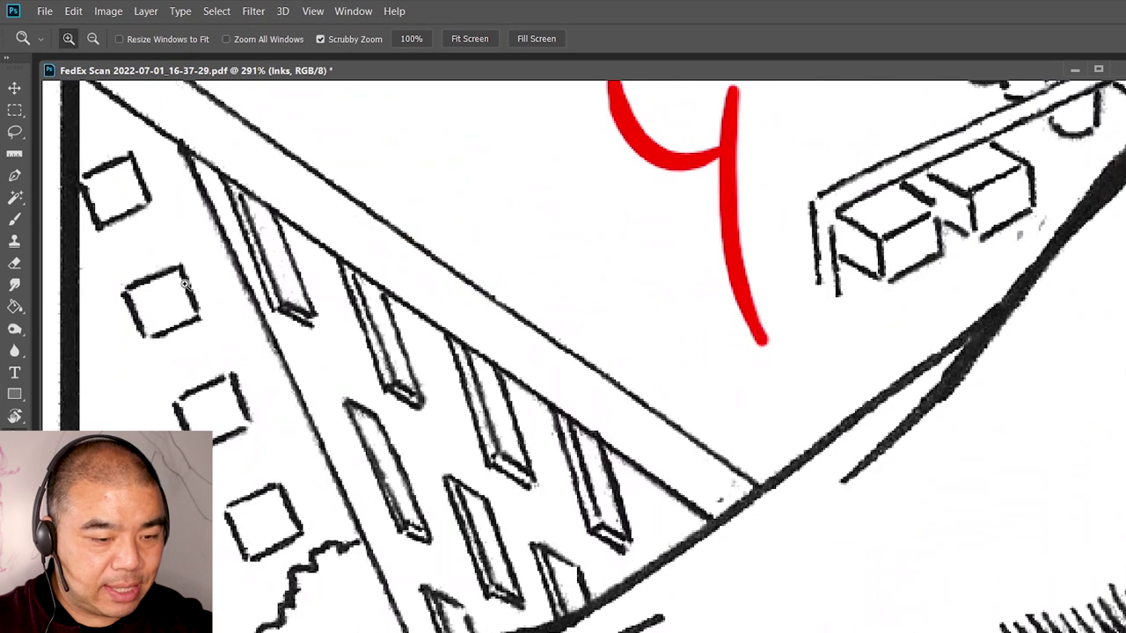
{"action": "key", "text": "b"}
{"action": "left_click_drag", "start_coordinate": [179, 265], "coordinate": [200, 323]}
{"action": "left_click_drag", "start_coordinate": [227, 255], "coordinate": [262, 324]}
{"action": "key", "text": "ctrl+z"}
{"action": "key", "text": "ctrl+z"}
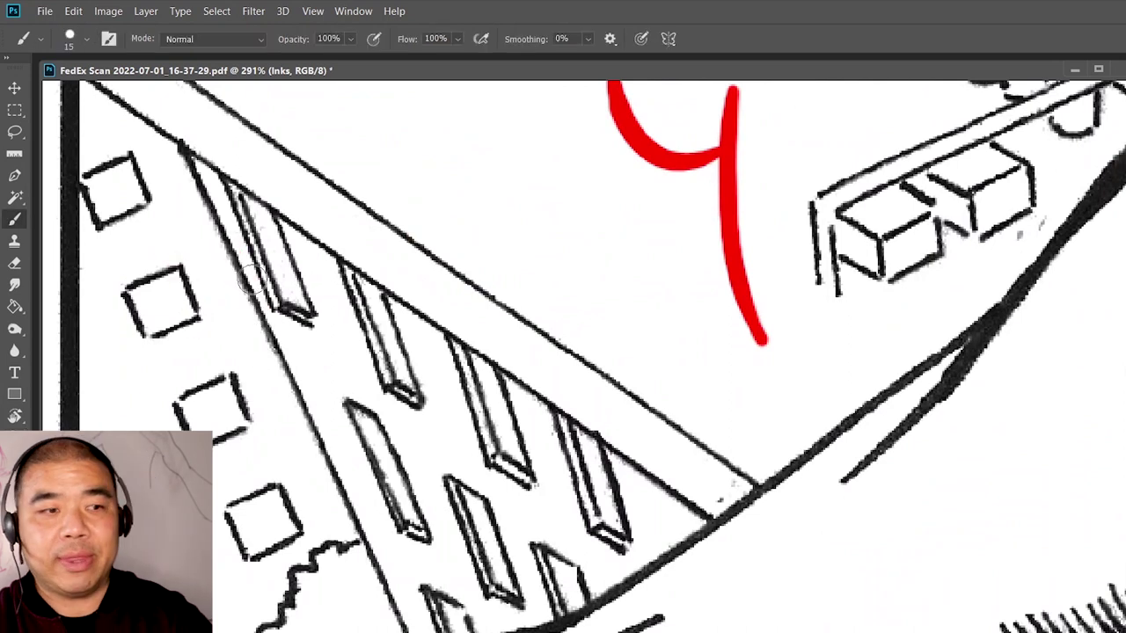
{"action": "key", "text": "z"}
{"action": "mouse_move", "coordinate": [486, 321]}
{"action": "left_mouse_down"}
{"action": "mouse_move", "coordinate": [455, 414]}
{"action": "mouse_move", "coordinate": [308, 276]}
{"action": "left_mouse_up"}
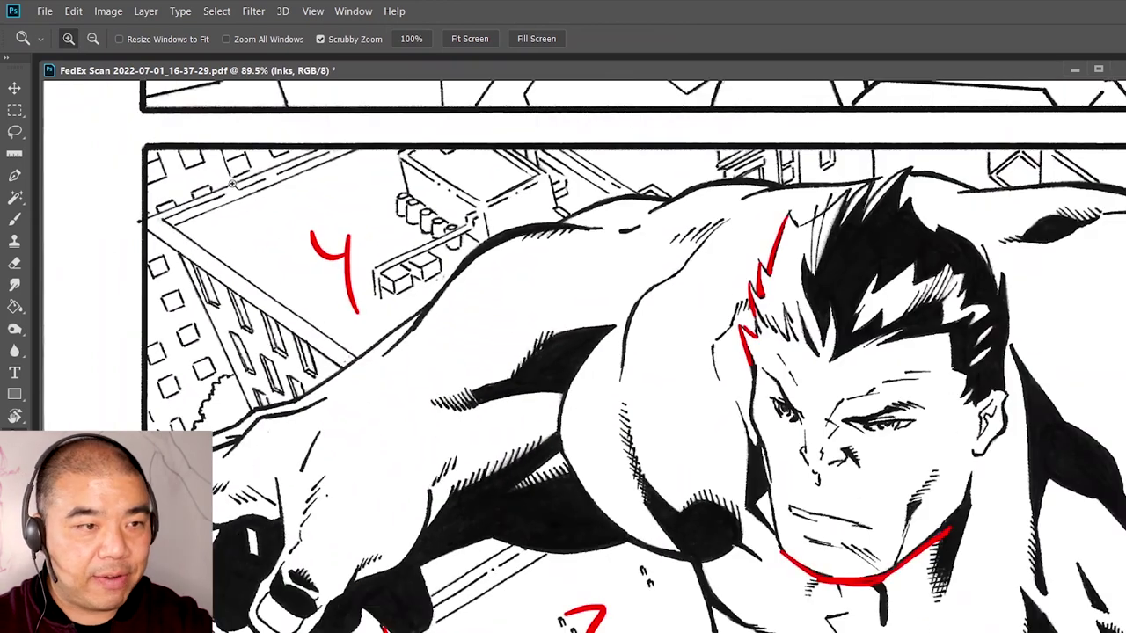
{"action": "key", "text": "b"}
{"action": "mouse_move", "coordinate": [299, 149]}
{"action": "left_mouse_down"}
{"action": "mouse_move", "coordinate": [268, 151]}
{"action": "mouse_move", "coordinate": [166, 264]}
{"action": "mouse_move", "coordinate": [246, 422]}
{"action": "left_mouse_up"}
{"action": "key", "text": "ctrl+z"}
Draw a red line down the corner of the windowed building beneath rooftop 4
{"action": "key", "text": "z"}
{"action": "left_click_drag", "start_coordinate": [220, 280], "coordinate": [277, 248]}
{"action": "key", "text": "v"}
{"action": "key", "text": "b"}
{"action": "mouse_move", "coordinate": [148, 113]}
{"action": "left_mouse_down"}
{"action": "mouse_move", "coordinate": [246, 327]}
{"action": "mouse_move", "coordinate": [368, 547]}
{"action": "left_mouse_up"}
{"action": "key", "text": "z"}
{"action": "left_click_drag", "start_coordinate": [523, 431], "coordinate": [453, 462]}
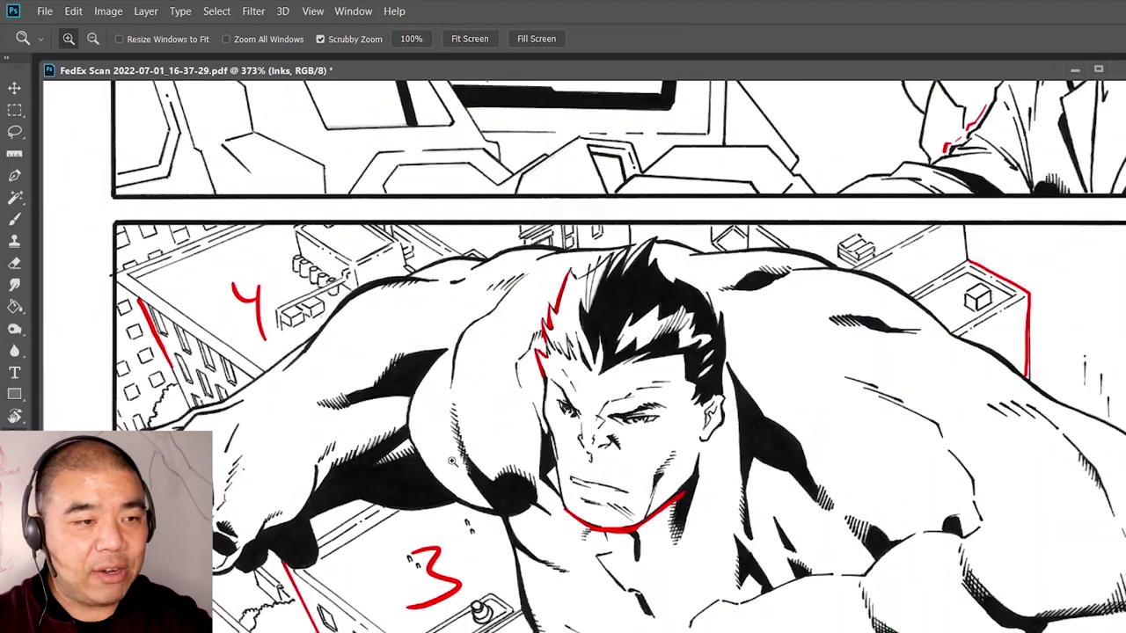
Compare rooftop 4's pencils with its inks and trace that rooftop's two outer edges in red
{"action": "left_click_drag", "start_coordinate": [110, 298], "coordinate": [148, 240]}
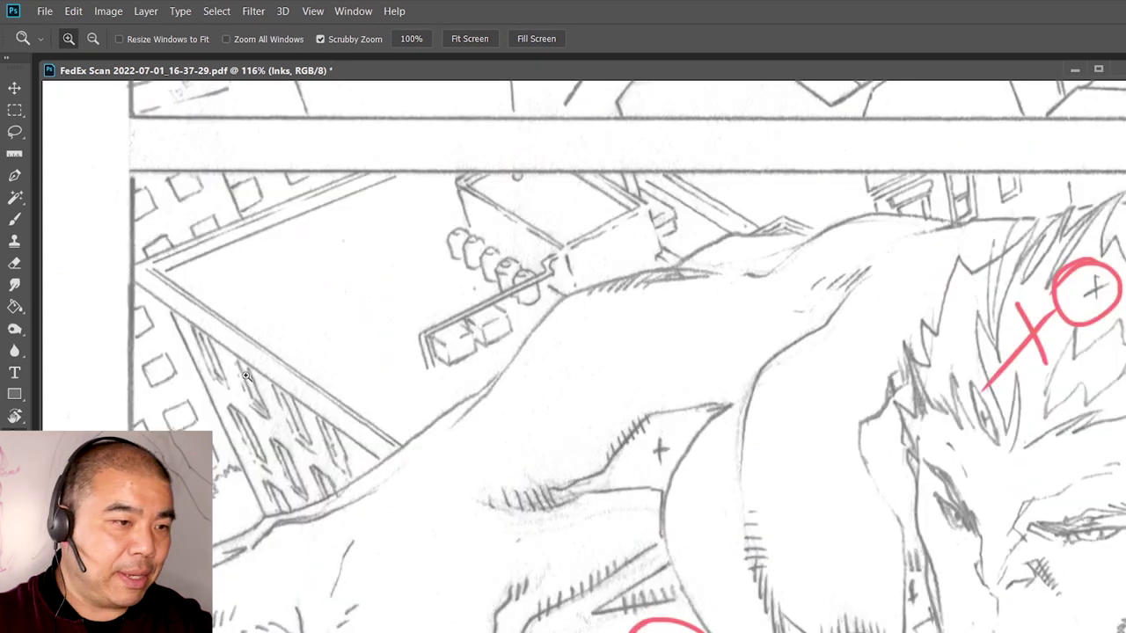
{"action": "left_click_drag", "start_coordinate": [166, 293], "coordinate": [162, 291]}
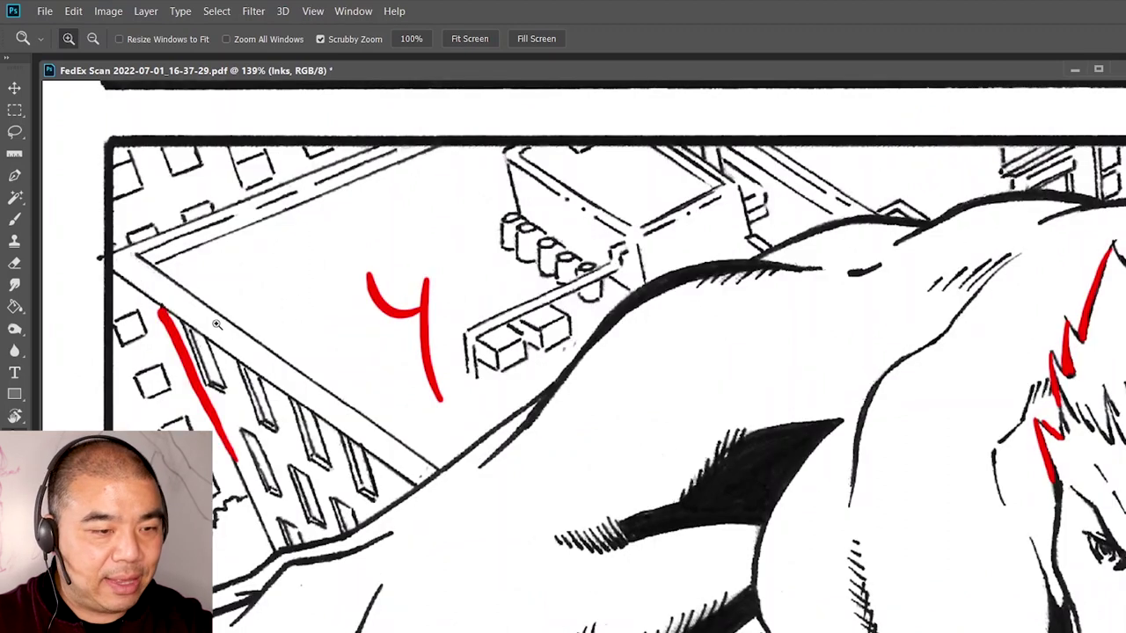
{"action": "key", "text": "b"}
{"action": "left_click_drag", "start_coordinate": [110, 275], "coordinate": [383, 457]}
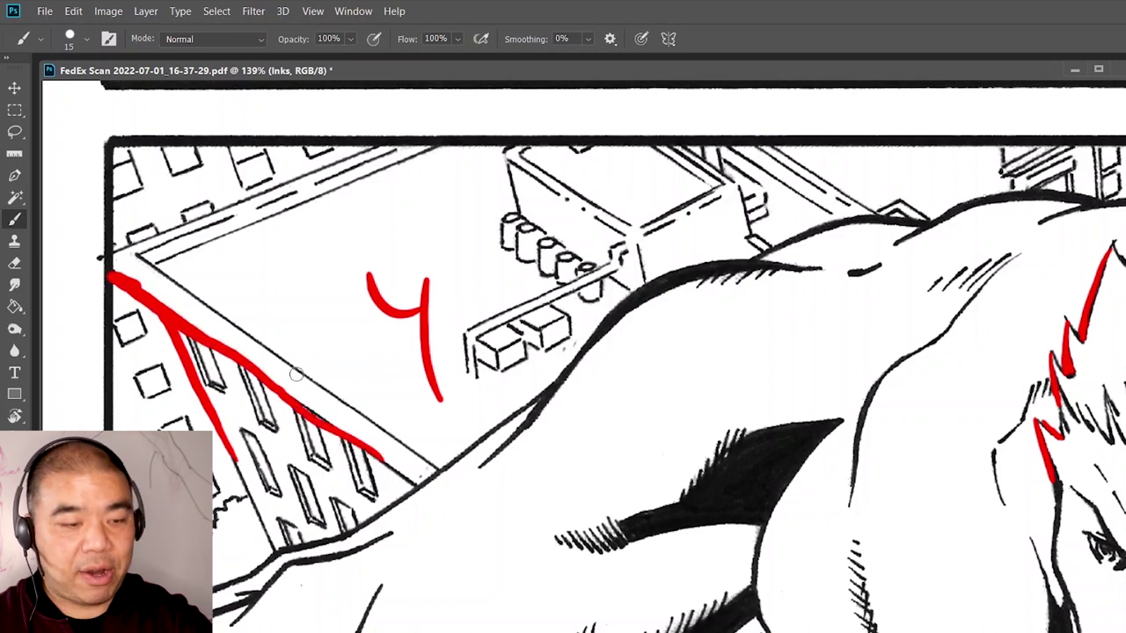
{"action": "left_click_drag", "start_coordinate": [107, 250], "coordinate": [385, 147]}
Trace in red the leg's outline beside rooftop 1 and the underside of the bent arm above the hip
{"action": "key", "text": "z"}
{"action": "left_click_drag", "start_coordinate": [607, 255], "coordinate": [455, 354]}
{"action": "left_click_drag", "start_coordinate": [528, 380], "coordinate": [489, 280]}
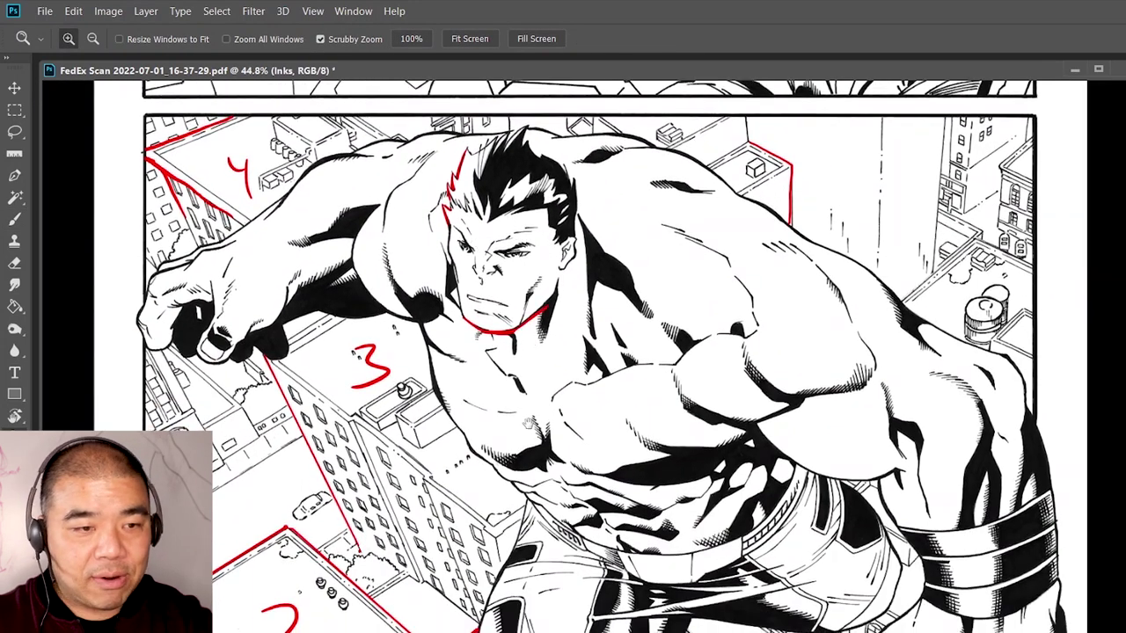
{"action": "scroll", "coordinate": [527, 415], "scroll_direction": "down", "scroll_amount": 3}
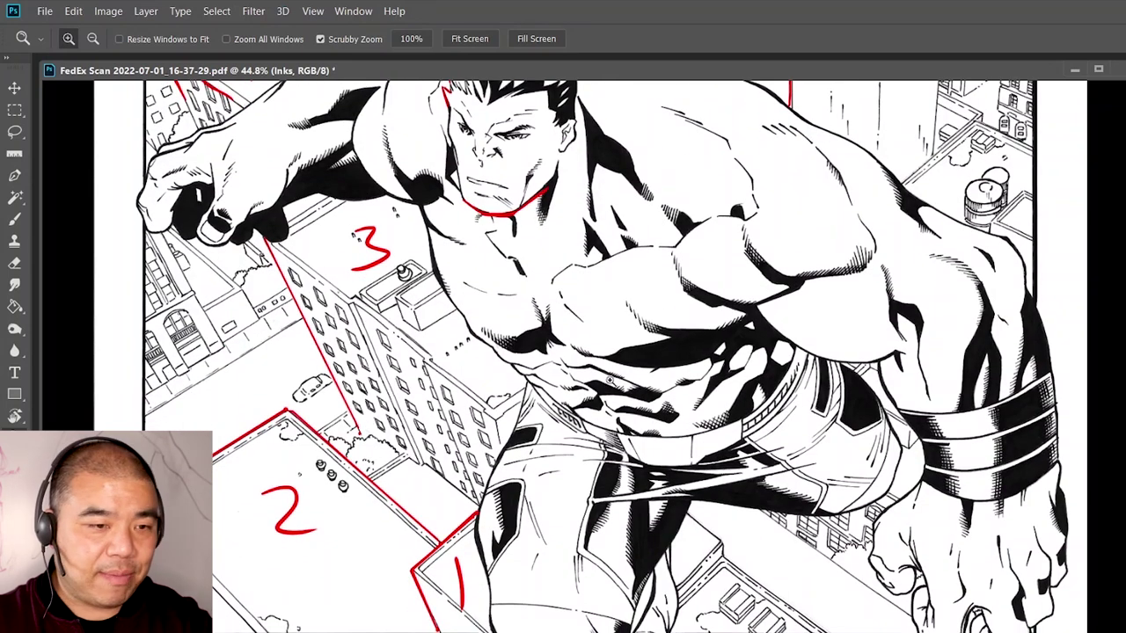
{"action": "key", "text": "b"}
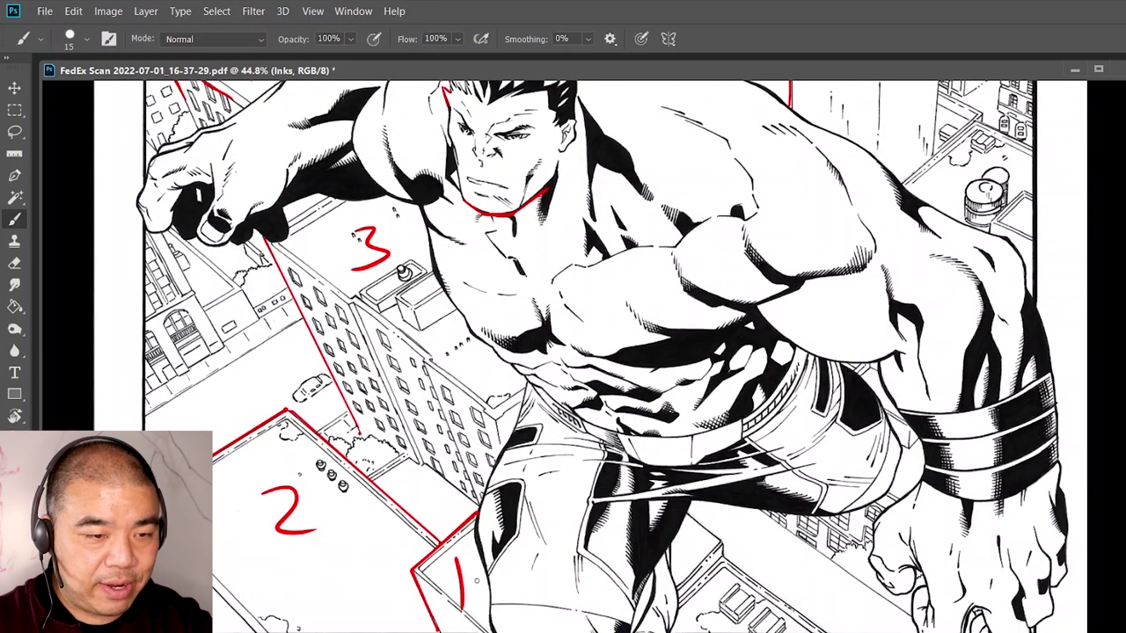
{"action": "left_click_drag", "start_coordinate": [477, 513], "coordinate": [490, 481]}
{"action": "left_click_drag", "start_coordinate": [563, 442], "coordinate": [697, 339]}
{"action": "left_click_drag", "start_coordinate": [867, 289], "coordinate": [848, 345]}
{"action": "mouse_move", "coordinate": [781, 291]}
{"action": "left_mouse_down"}
{"action": "mouse_move", "coordinate": [818, 309]}
{"action": "mouse_move", "coordinate": [881, 312]}
{"action": "left_mouse_up"}
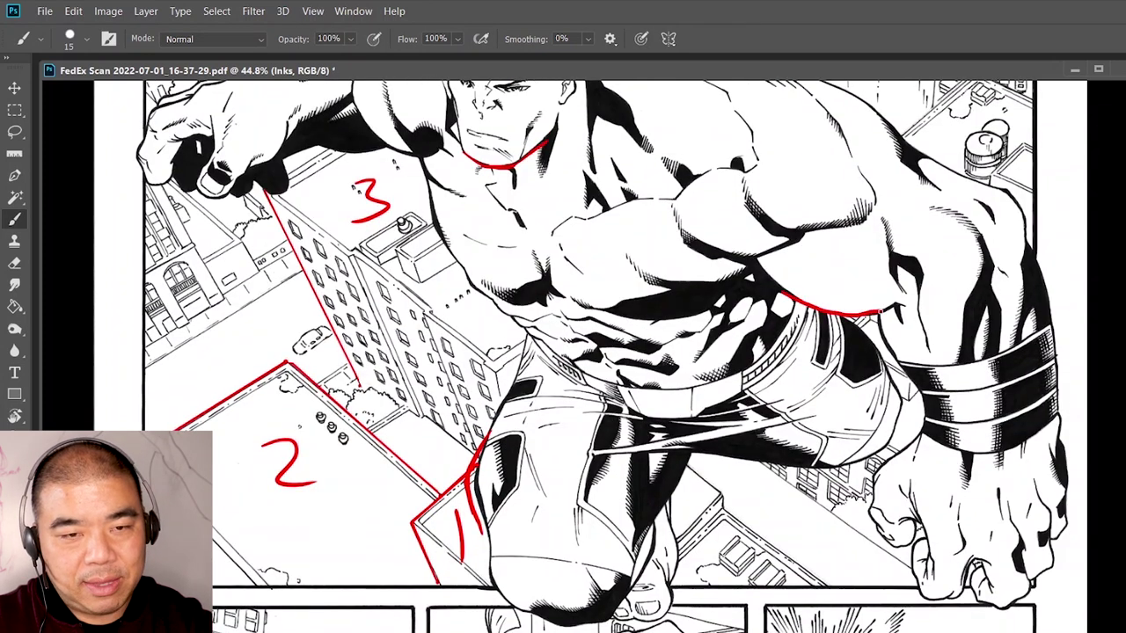
Try red strokes across the lowered forearm and along its inner contour, undoing each attempt
{"action": "mouse_move", "coordinate": [868, 317]}
{"action": "left_mouse_down"}
{"action": "mouse_move", "coordinate": [880, 355]}
{"action": "mouse_move", "coordinate": [996, 268]}
{"action": "left_mouse_up"}
{"action": "key", "text": "ctrl+z"}
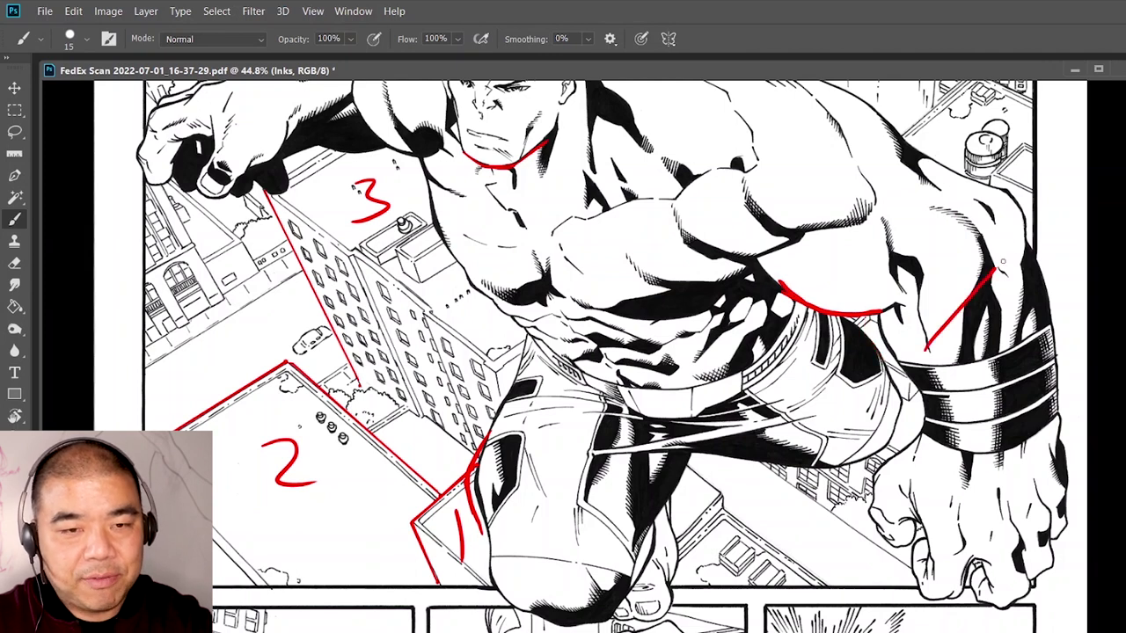
{"action": "key", "text": "ctrl+z"}
{"action": "key", "text": "z"}
{"action": "left_click_drag", "start_coordinate": [932, 316], "coordinate": [997, 245]}
{"action": "mouse_move", "coordinate": [871, 339]}
{"action": "left_mouse_down"}
{"action": "mouse_move", "coordinate": [824, 272]}
{"action": "mouse_move", "coordinate": [801, 285]}
{"action": "mouse_move", "coordinate": [813, 280]}
{"action": "left_mouse_up"}
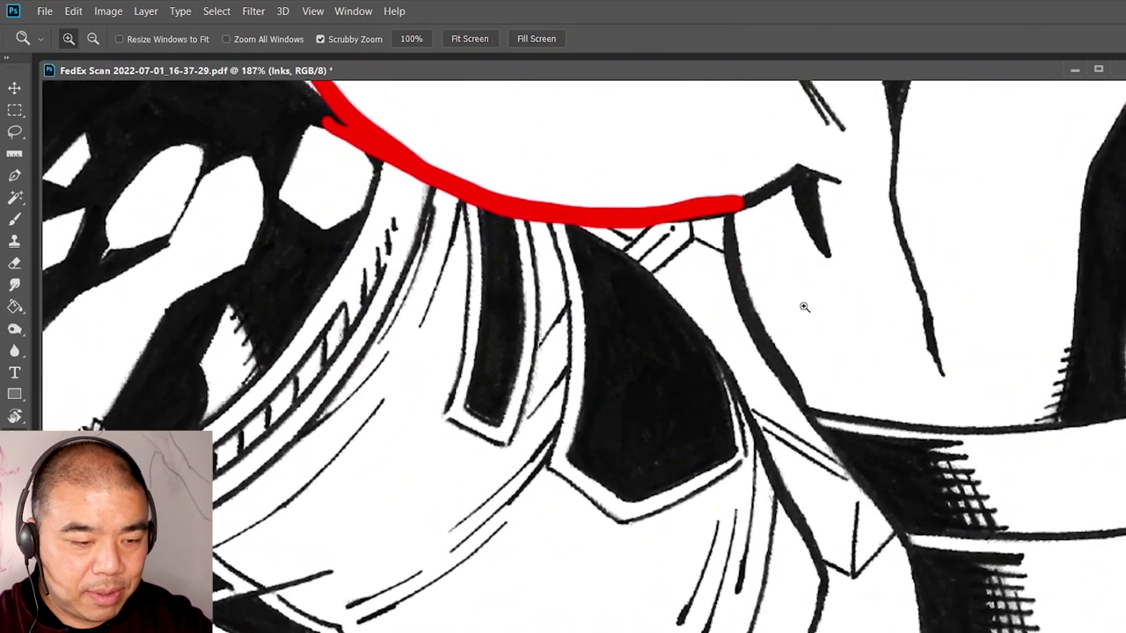
{"action": "key", "text": "b"}
{"action": "mouse_move", "coordinate": [742, 211]}
{"action": "left_mouse_down"}
{"action": "mouse_move", "coordinate": [755, 281]}
{"action": "mouse_move", "coordinate": [799, 347]}
{"action": "mouse_move", "coordinate": [798, 411]}
{"action": "mouse_move", "coordinate": [792, 397]}
{"action": "left_mouse_up"}
{"action": "key", "text": "ctrl+z"}
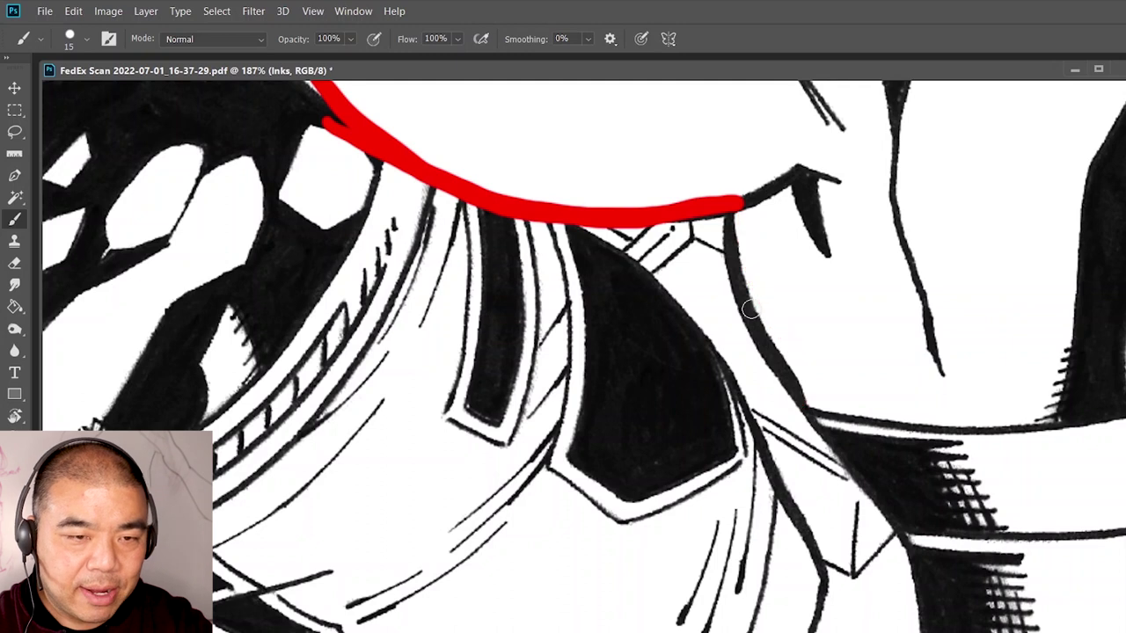
{"action": "left_click_drag", "start_coordinate": [775, 358], "coordinate": [824, 431]}
{"action": "key", "text": "ctrl+z"}
Trace in red the forearm's inner contour at the wristband and the rooftop edges behind the figure's lowered arm
{"action": "left_click_drag", "start_coordinate": [778, 367], "coordinate": [845, 462]}
{"action": "key", "text": "z"}
{"action": "mouse_move", "coordinate": [902, 364]}
{"action": "left_mouse_down"}
{"action": "mouse_move", "coordinate": [905, 326]}
{"action": "mouse_move", "coordinate": [875, 374]}
{"action": "mouse_move", "coordinate": [760, 285]}
{"action": "left_mouse_up"}
{"action": "left_click_drag", "start_coordinate": [756, 280], "coordinate": [737, 391]}
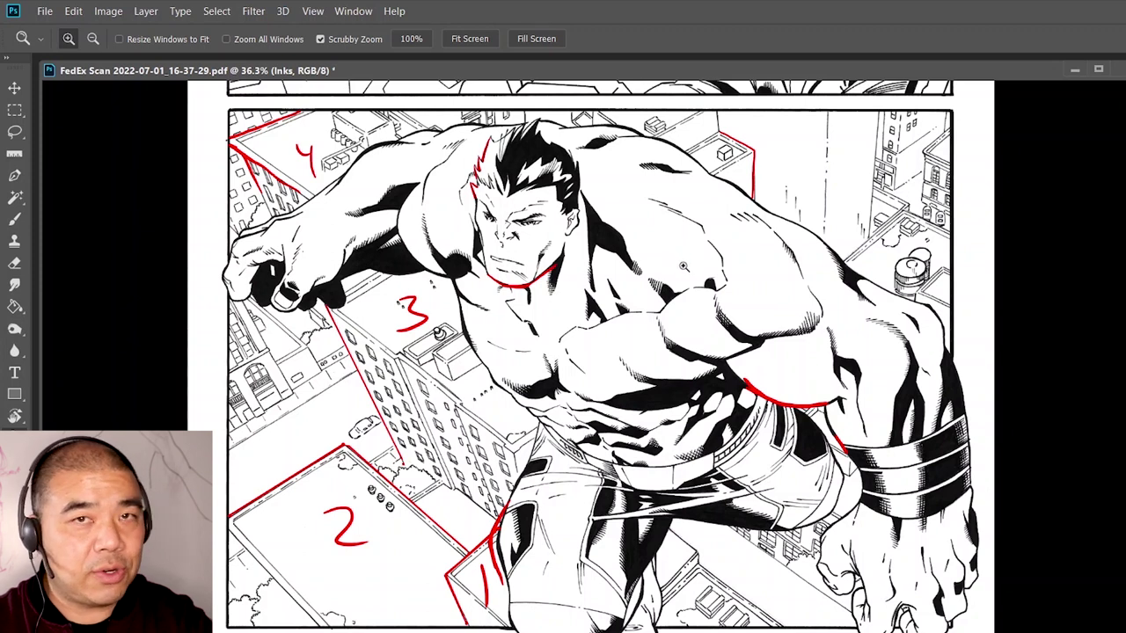
{"action": "key", "text": "b"}
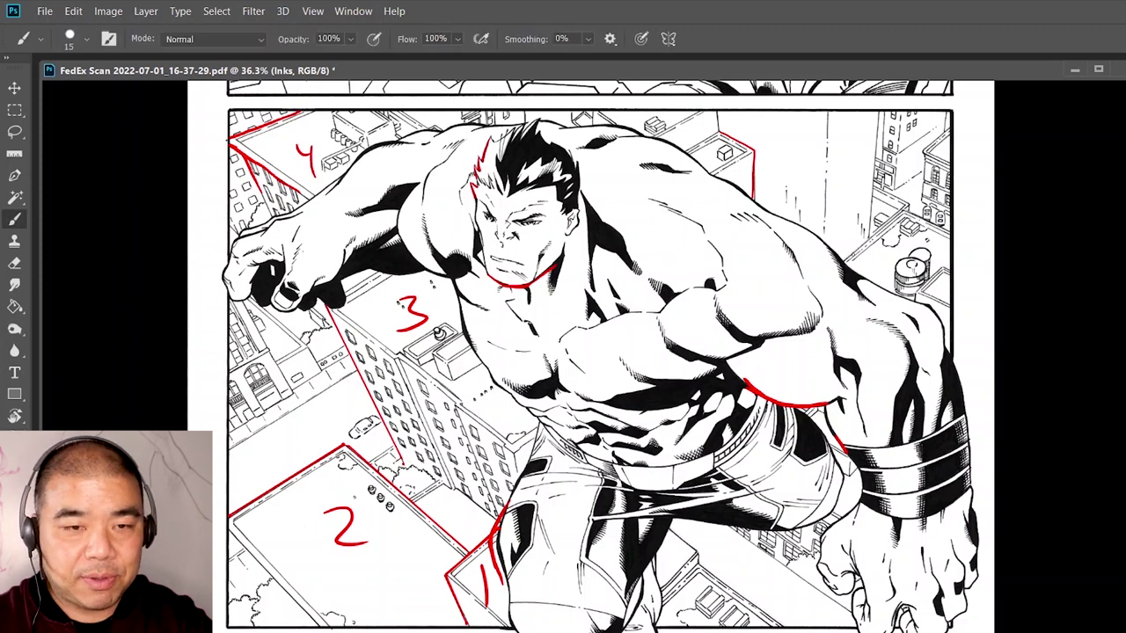
{"action": "left_click_drag", "start_coordinate": [852, 252], "coordinate": [906, 211]}
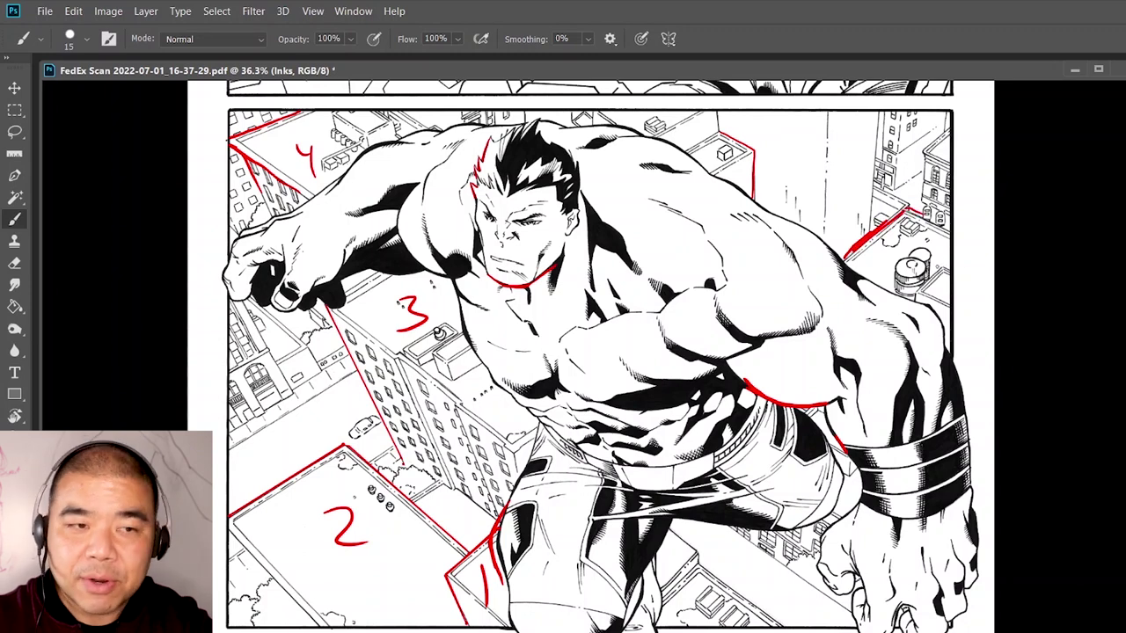
Examine the large figure's face and chest hatching, followed by the inked lines of the small crouching figure in the lower panel
{"action": "left_click_drag", "start_coordinate": [355, 498], "coordinate": [354, 126]}
{"action": "left_click_drag", "start_coordinate": [327, 439], "coordinate": [526, 214]}
{"action": "left_click_drag", "start_coordinate": [545, 308], "coordinate": [437, 415]}
{"action": "left_click_drag", "start_coordinate": [505, 253], "coordinate": [471, 255]}
{"action": "scroll", "coordinate": [614, 324], "scroll_direction": "up", "scroll_amount": 6}
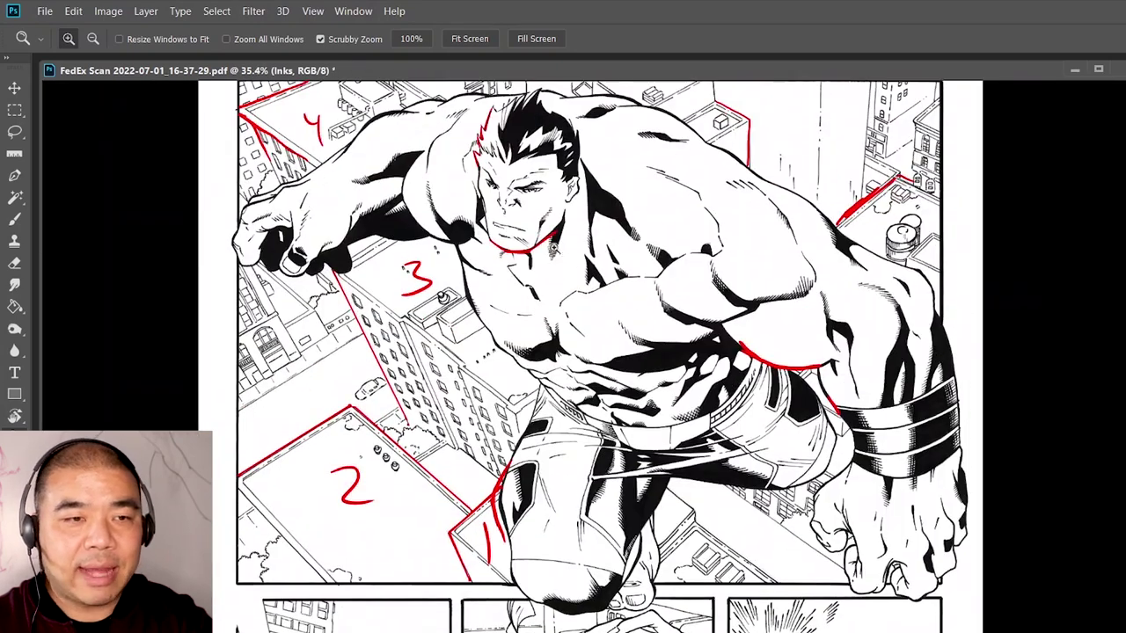
{"action": "left_click_drag", "start_coordinate": [537, 192], "coordinate": [599, 185]}
{"action": "key", "text": "b"}
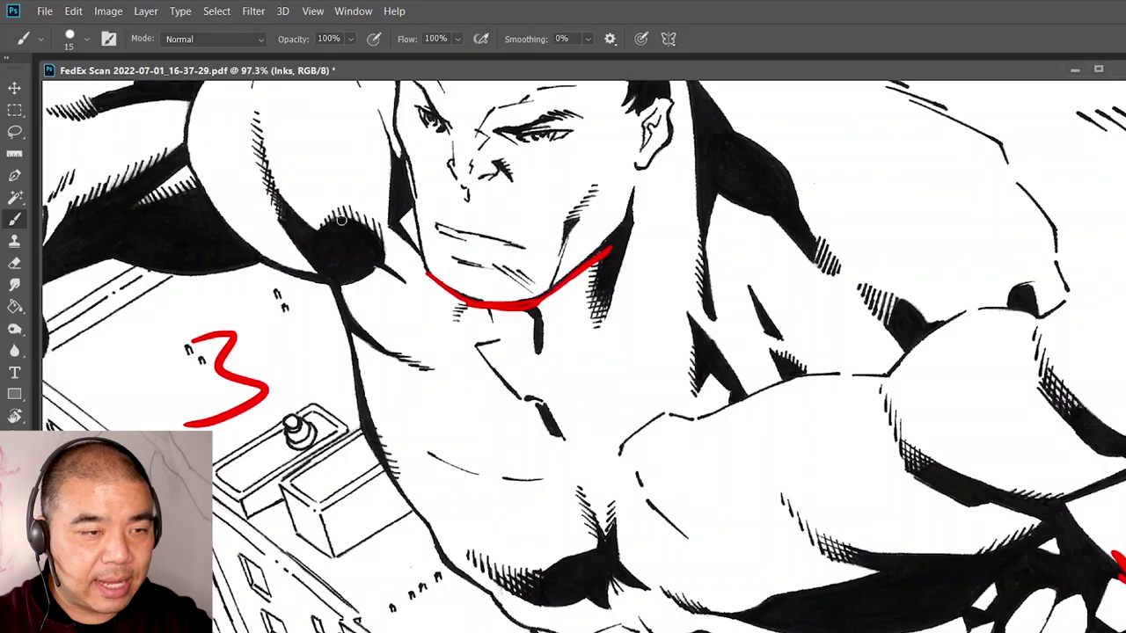
{"action": "left_click_drag", "start_coordinate": [555, 461], "coordinate": [644, 268]}
{"action": "key", "text": "z"}
{"action": "mouse_move", "coordinate": [559, 286]}
{"action": "left_mouse_down"}
{"action": "mouse_move", "coordinate": [595, 289]}
{"action": "mouse_move", "coordinate": [593, 236]}
{"action": "mouse_move", "coordinate": [576, 304]}
{"action": "left_mouse_up"}
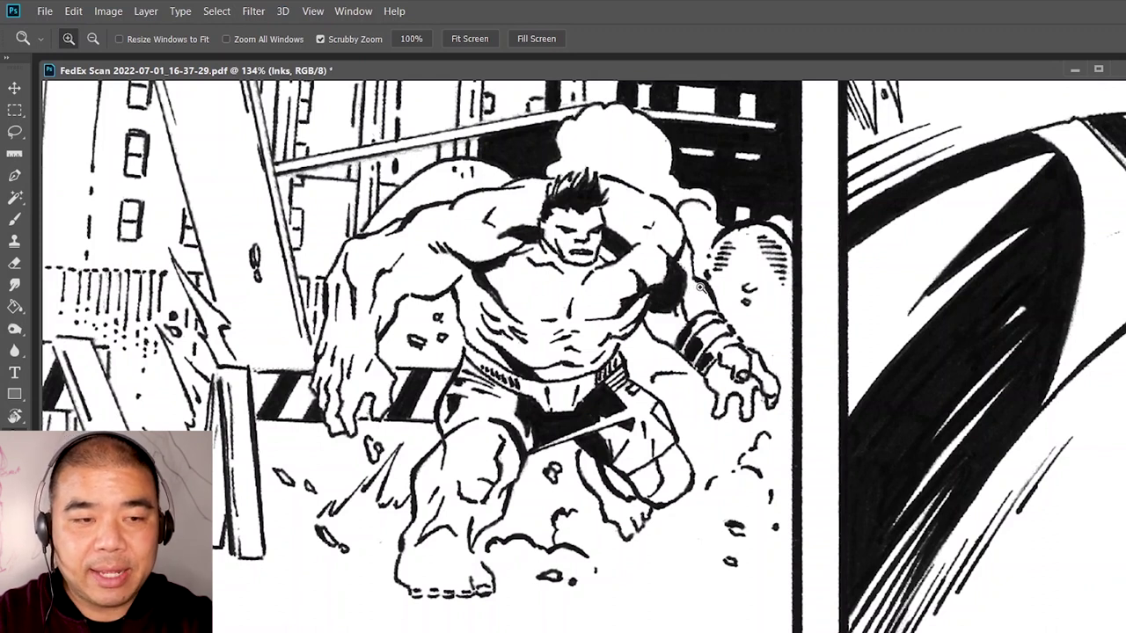
{"action": "left_click_drag", "start_coordinate": [697, 291], "coordinate": [701, 317]}
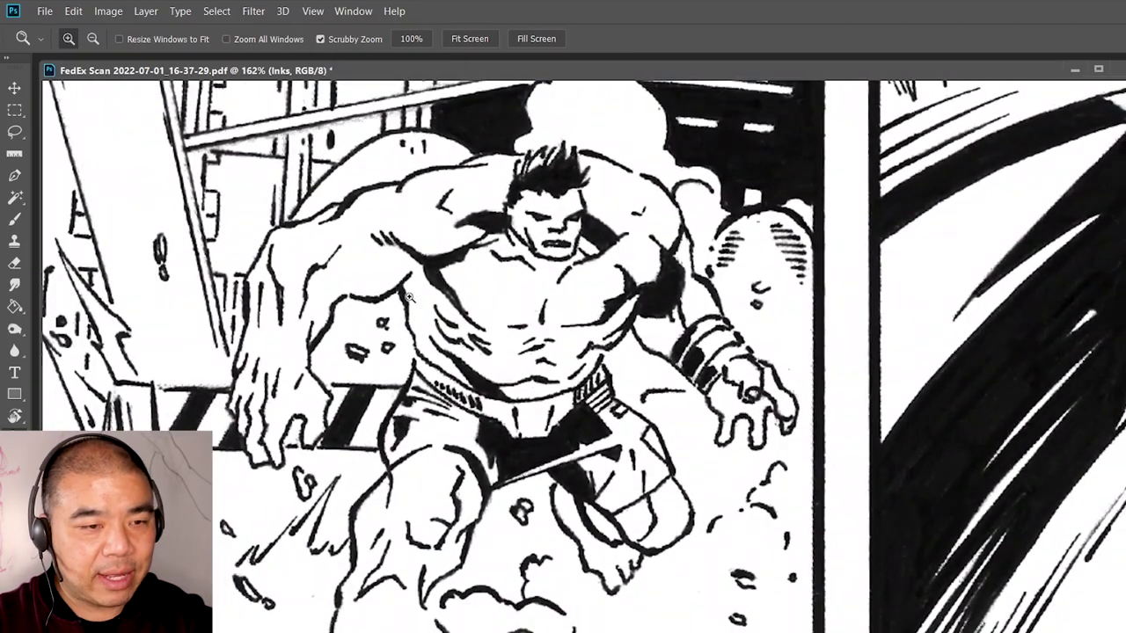
{"action": "scroll", "coordinate": [583, 340], "scroll_direction": "down", "scroll_amount": 5}
{"action": "scroll", "coordinate": [594, 345], "scroll_direction": "up", "scroll_amount": 6}
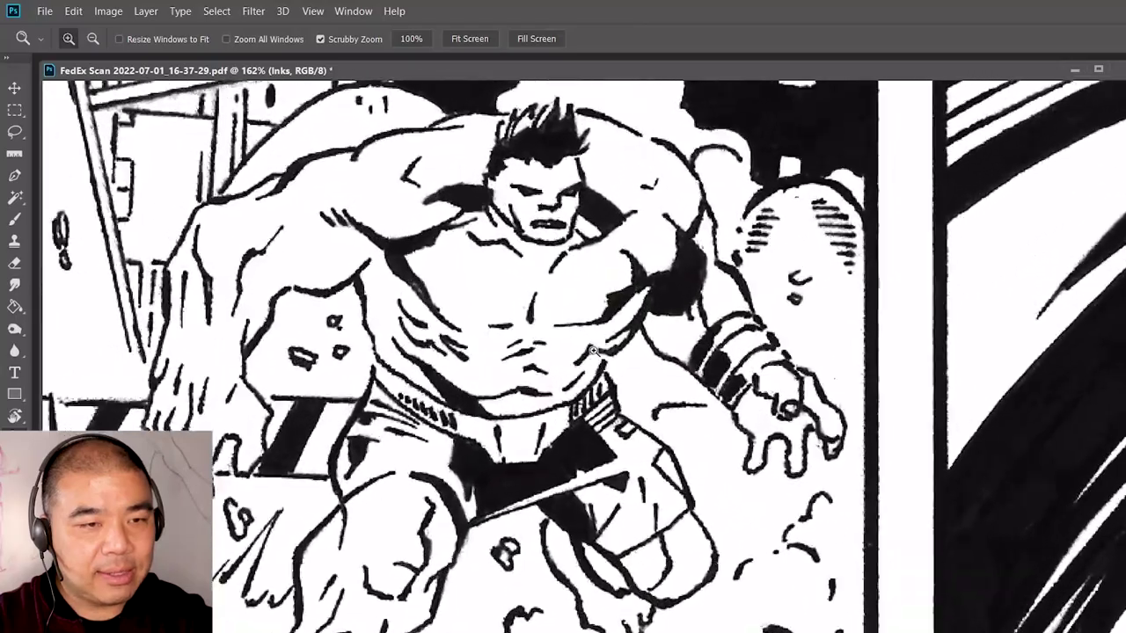
{"action": "scroll", "coordinate": [598, 348], "scroll_direction": "up", "scroll_amount": 4}
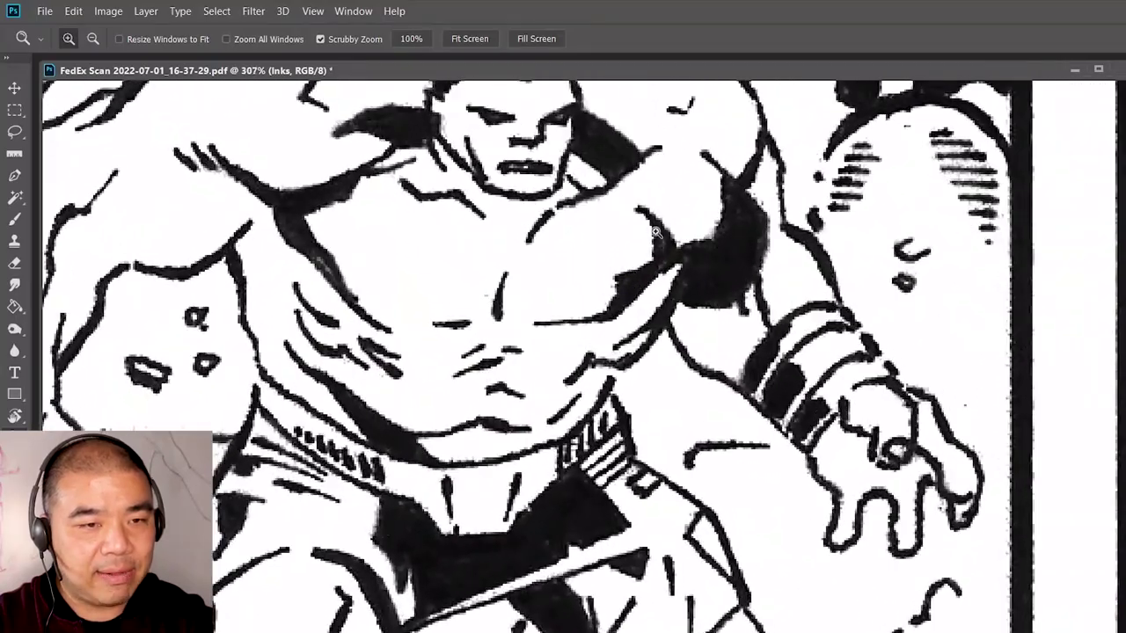
{"action": "scroll", "coordinate": [691, 305], "scroll_direction": "down", "scroll_amount": 8}
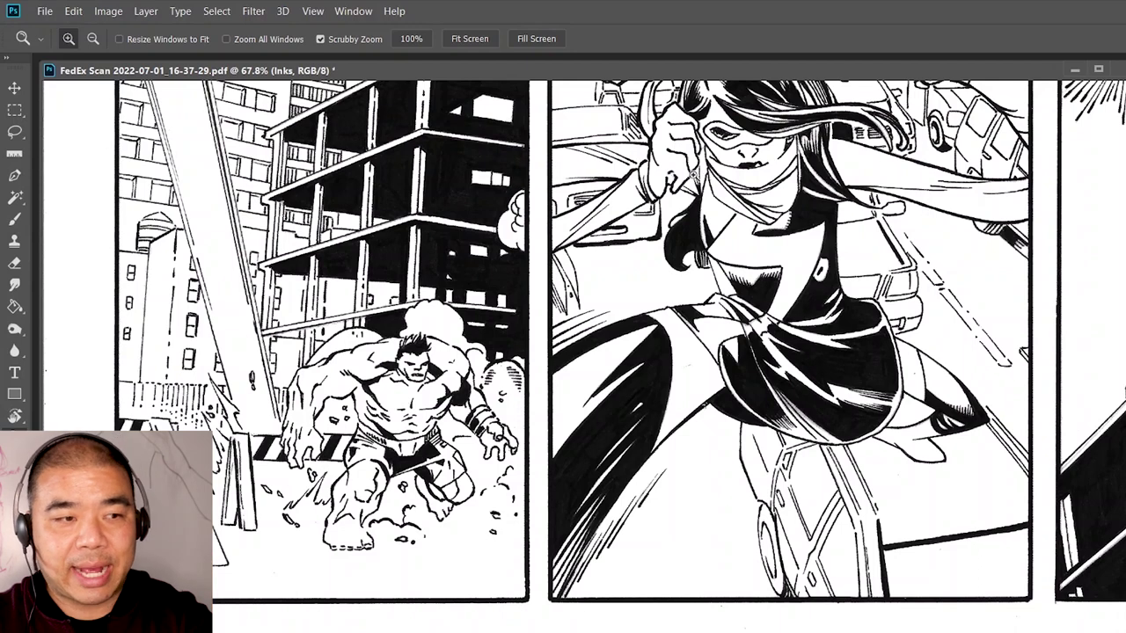
Try circling the striped barricade in the lower panel and marking its planks in red, undoing each mark
{"action": "mouse_move", "coordinate": [212, 424]}
{"action": "left_mouse_down"}
{"action": "mouse_move", "coordinate": [293, 400]}
{"action": "mouse_move", "coordinate": [398, 316]}
{"action": "left_mouse_up"}
{"action": "key", "text": "b"}
{"action": "mouse_move", "coordinate": [145, 313]}
{"action": "left_mouse_down"}
{"action": "mouse_move", "coordinate": [227, 319]}
{"action": "mouse_move", "coordinate": [265, 337]}
{"action": "mouse_move", "coordinate": [361, 542]}
{"action": "mouse_move", "coordinate": [337, 623]}
{"action": "mouse_move", "coordinate": [153, 305]}
{"action": "mouse_move", "coordinate": [250, 327]}
{"action": "left_mouse_up"}
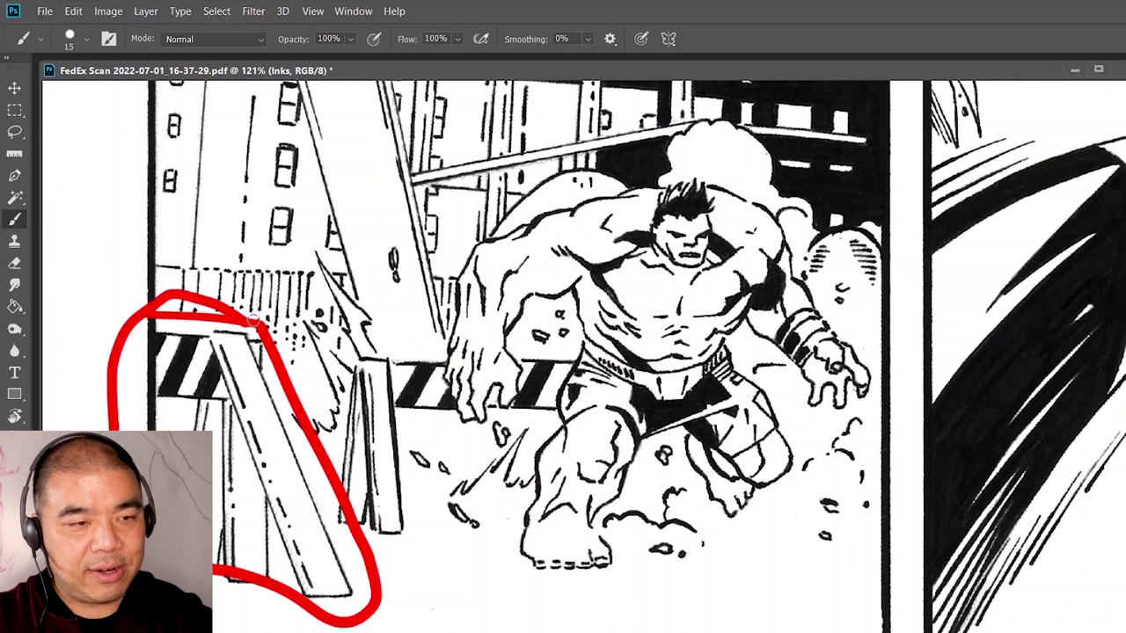
{"action": "key", "text": "ctrl+z"}
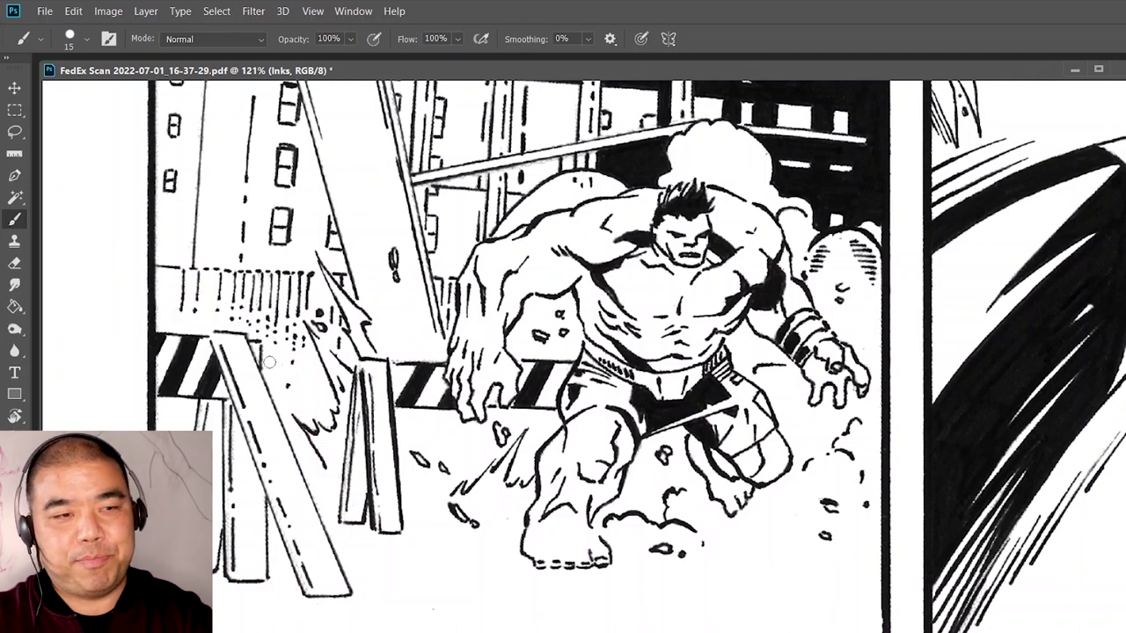
{"action": "mouse_move", "coordinate": [185, 322]}
{"action": "left_mouse_down"}
{"action": "mouse_move", "coordinate": [347, 483]}
{"action": "mouse_move", "coordinate": [255, 629]}
{"action": "mouse_move", "coordinate": [168, 352]}
{"action": "left_mouse_up"}
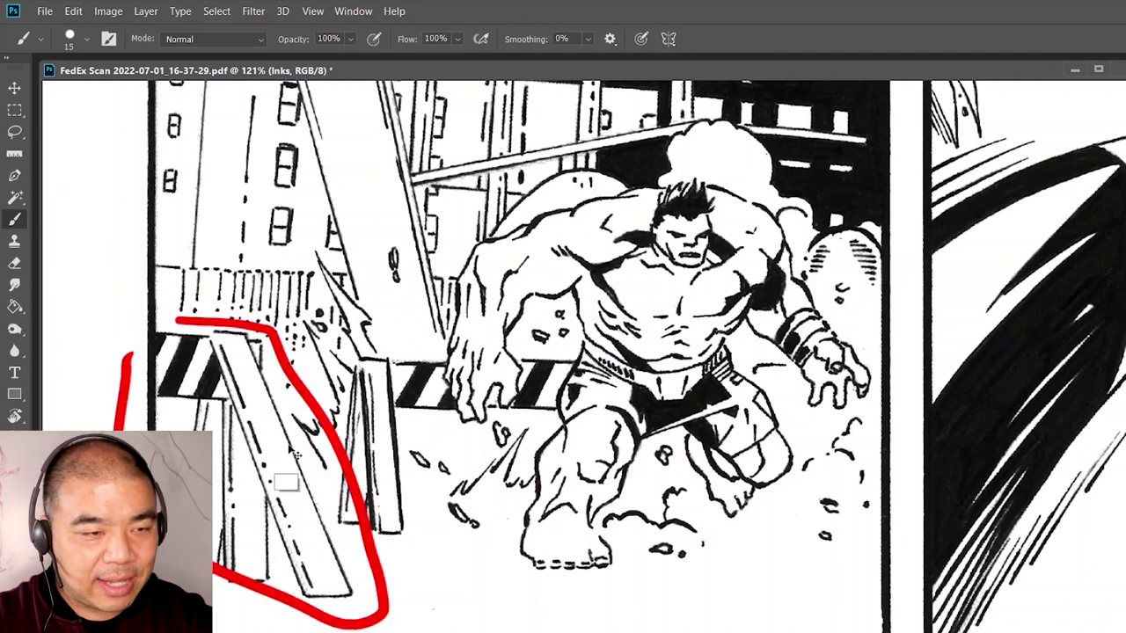
{"action": "key", "text": "ctrl+z"}
{"action": "left_click_drag", "start_coordinate": [289, 439], "coordinate": [323, 528]}
{"action": "key", "text": "ctrl+z"}
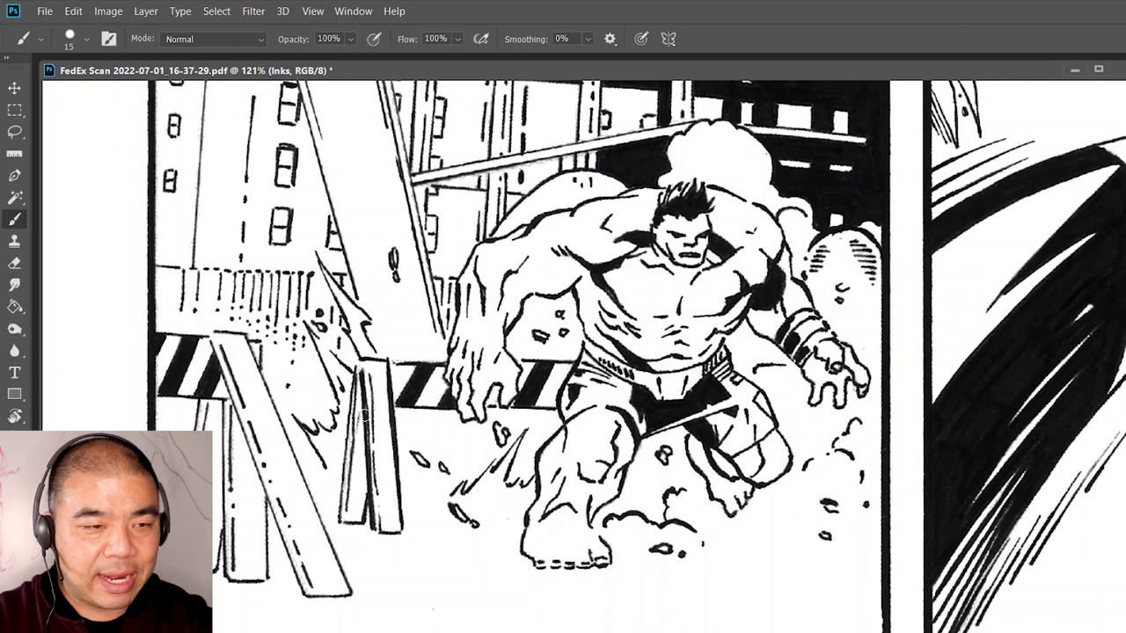
{"action": "left_click_drag", "start_coordinate": [364, 407], "coordinate": [368, 463]}
{"action": "key", "text": "ctrl+z"}
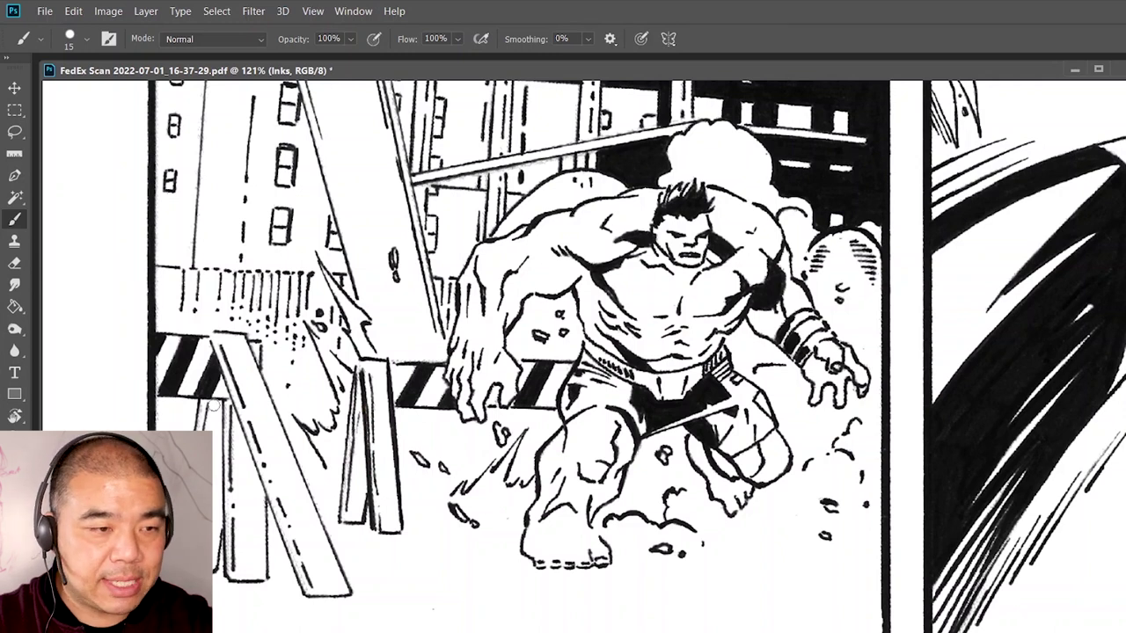
Draw straight red lines along both long edges of the barricade's slanted front plank
{"action": "left_click", "coordinate": [259, 377]}
{"action": "left_click", "coordinate": [350, 584], "text": "shift"}
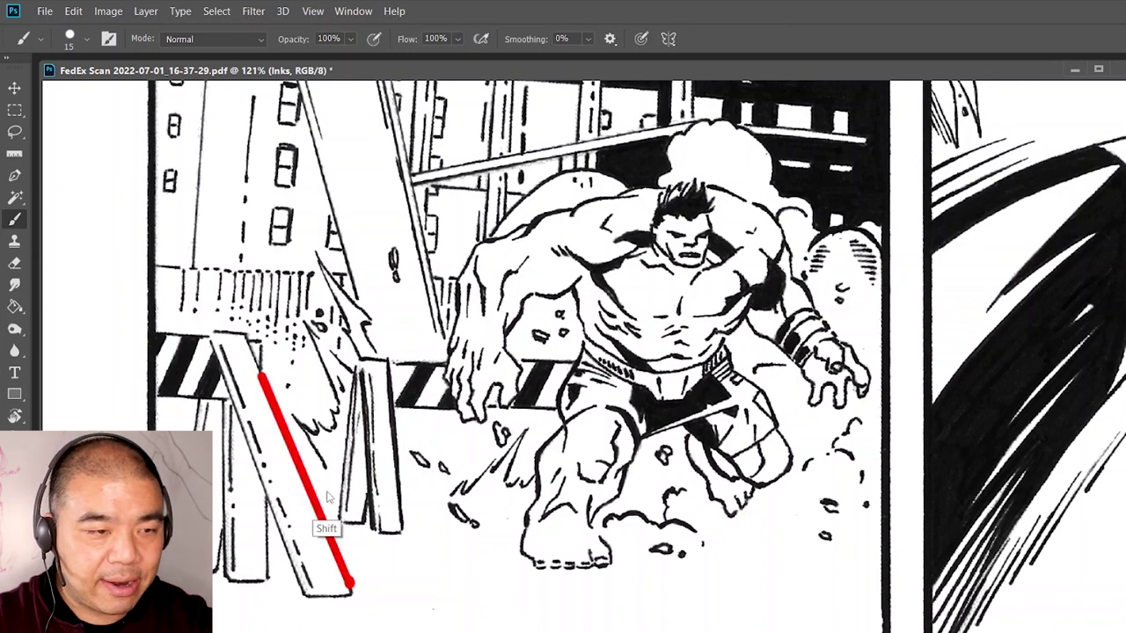
{"action": "left_click", "coordinate": [227, 389]}
{"action": "left_click", "coordinate": [307, 590], "text": "shift"}
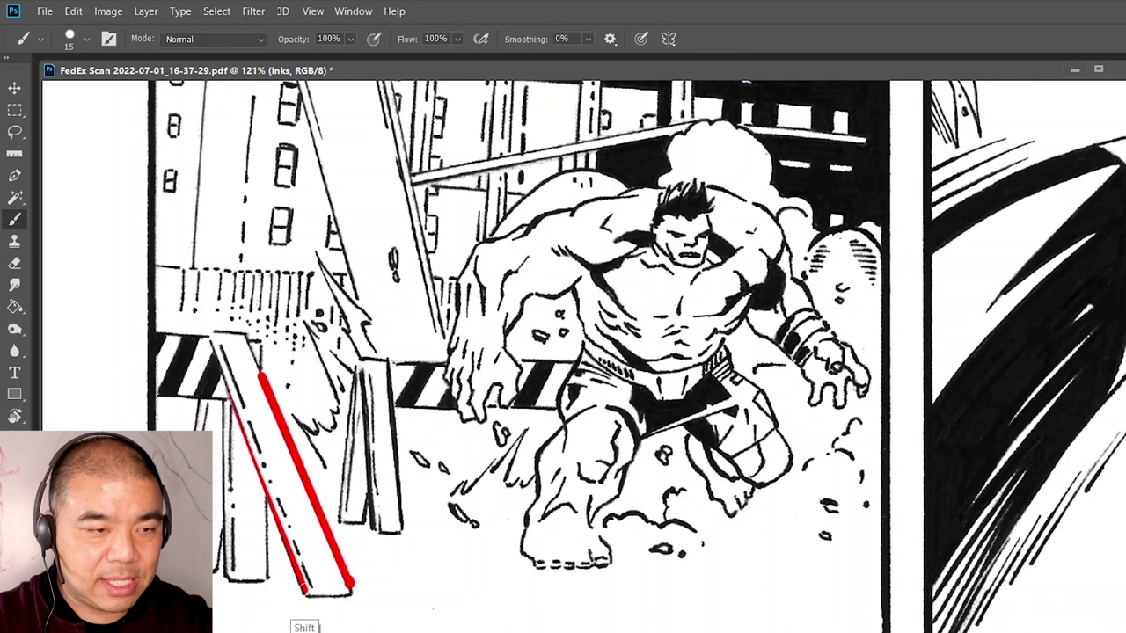
{"action": "left_click", "coordinate": [227, 391], "text": "shift"}
Mark the upper corner of the dark open-framed building in the lower panel with red strokes
{"action": "left_click_drag", "start_coordinate": [394, 366], "coordinate": [299, 366]}
{"action": "mouse_move", "coordinate": [479, 285]}
{"action": "left_mouse_down"}
{"action": "mouse_move", "coordinate": [417, 412]}
{"action": "mouse_move", "coordinate": [423, 504]}
{"action": "left_mouse_up"}
{"action": "left_click_drag", "start_coordinate": [300, 260], "coordinate": [316, 405]}
{"action": "mouse_move", "coordinate": [286, 348]}
{"action": "left_mouse_down"}
{"action": "mouse_move", "coordinate": [322, 314]}
{"action": "mouse_move", "coordinate": [365, 364]}
{"action": "mouse_move", "coordinate": [359, 355]}
{"action": "left_mouse_up"}
{"action": "key", "text": "b"}
{"action": "mouse_move", "coordinate": [326, 271]}
{"action": "left_mouse_down"}
{"action": "mouse_move", "coordinate": [324, 356]}
{"action": "mouse_move", "coordinate": [330, 244]}
{"action": "mouse_move", "coordinate": [295, 224]}
{"action": "mouse_move", "coordinate": [292, 209]}
{"action": "left_mouse_up"}
Draw red arrows pointing to the outer edges of the tall windowed building and the shorter building behind it
{"action": "key", "text": "z"}
{"action": "mouse_move", "coordinate": [451, 235]}
{"action": "left_mouse_down"}
{"action": "mouse_move", "coordinate": [411, 236]}
{"action": "mouse_move", "coordinate": [427, 322]}
{"action": "left_mouse_up"}
{"action": "left_click_drag", "start_coordinate": [361, 387], "coordinate": [442, 311]}
{"action": "key", "text": "b"}
{"action": "mouse_move", "coordinate": [633, 352]}
{"action": "left_mouse_down"}
{"action": "mouse_move", "coordinate": [576, 402]}
{"action": "mouse_move", "coordinate": [611, 430]}
{"action": "left_mouse_up"}
{"action": "mouse_move", "coordinate": [435, 147]}
{"action": "left_mouse_down"}
{"action": "mouse_move", "coordinate": [392, 192]}
{"action": "mouse_move", "coordinate": [423, 222]}
{"action": "left_mouse_up"}
{"action": "left_click_drag", "start_coordinate": [492, 240], "coordinate": [496, 340]}
Trace the tall windowed building's outer edge with a red line past the first arrow
{"action": "key", "text": "ctrl+space"}
{"action": "left_click_drag", "start_coordinate": [479, 293], "coordinate": [450, 342]}
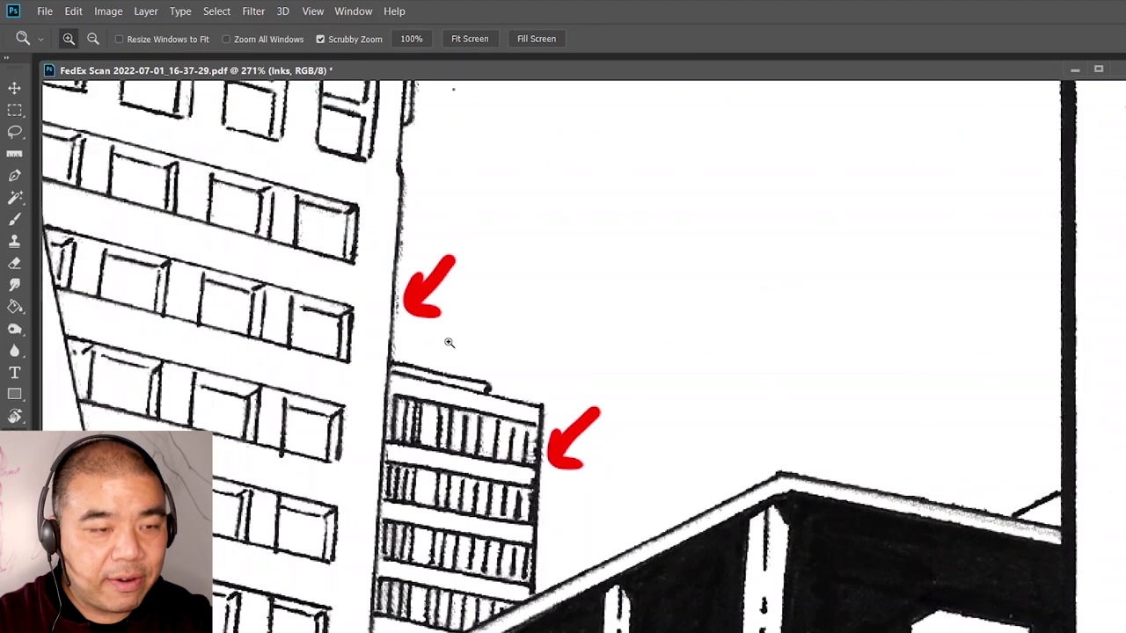
{"action": "left_click_drag", "start_coordinate": [401, 178], "coordinate": [371, 547]}
{"action": "key", "text": "ctrl+space"}
{"action": "mouse_move", "coordinate": [453, 317]}
{"action": "left_mouse_down"}
{"action": "mouse_move", "coordinate": [392, 352]}
{"action": "mouse_move", "coordinate": [422, 357]}
{"action": "mouse_move", "coordinate": [403, 365]}
{"action": "mouse_move", "coordinate": [594, 352]}
{"action": "mouse_move", "coordinate": [585, 358]}
{"action": "left_mouse_up"}
{"action": "mouse_move", "coordinate": [439, 302]}
{"action": "left_mouse_down"}
{"action": "mouse_move", "coordinate": [495, 265]}
{"action": "mouse_move", "coordinate": [420, 322]}
{"action": "mouse_move", "coordinate": [437, 323]}
{"action": "left_mouse_up"}
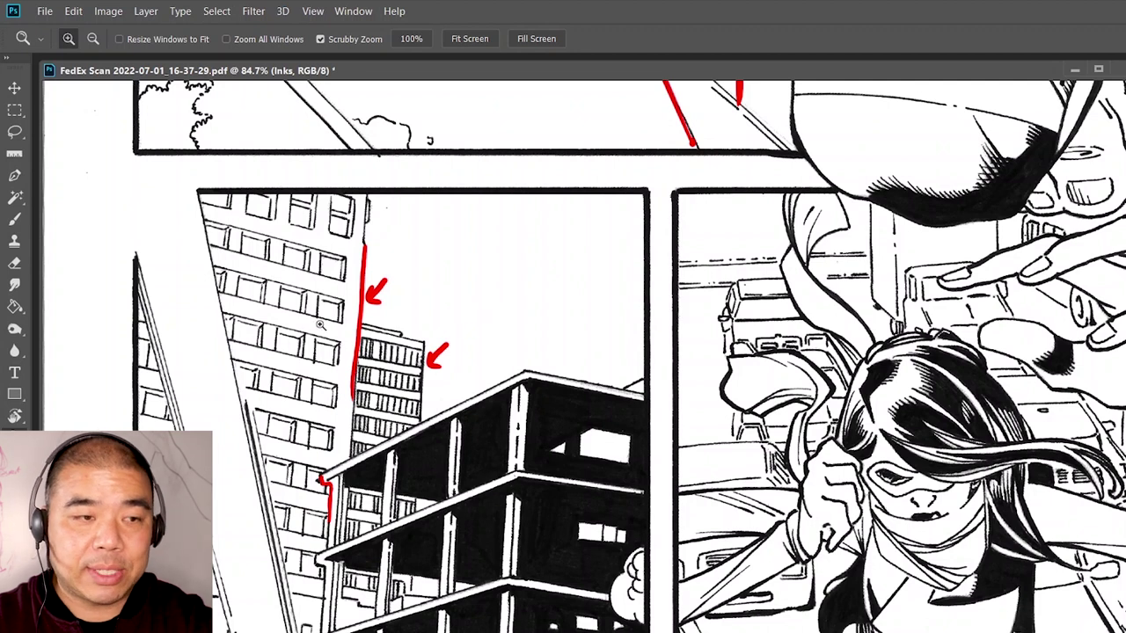
Outline an upper window of the tall windowed building in red and draw a red pointer line to it from outside
{"action": "left_click_drag", "start_coordinate": [302, 301], "coordinate": [354, 282]}
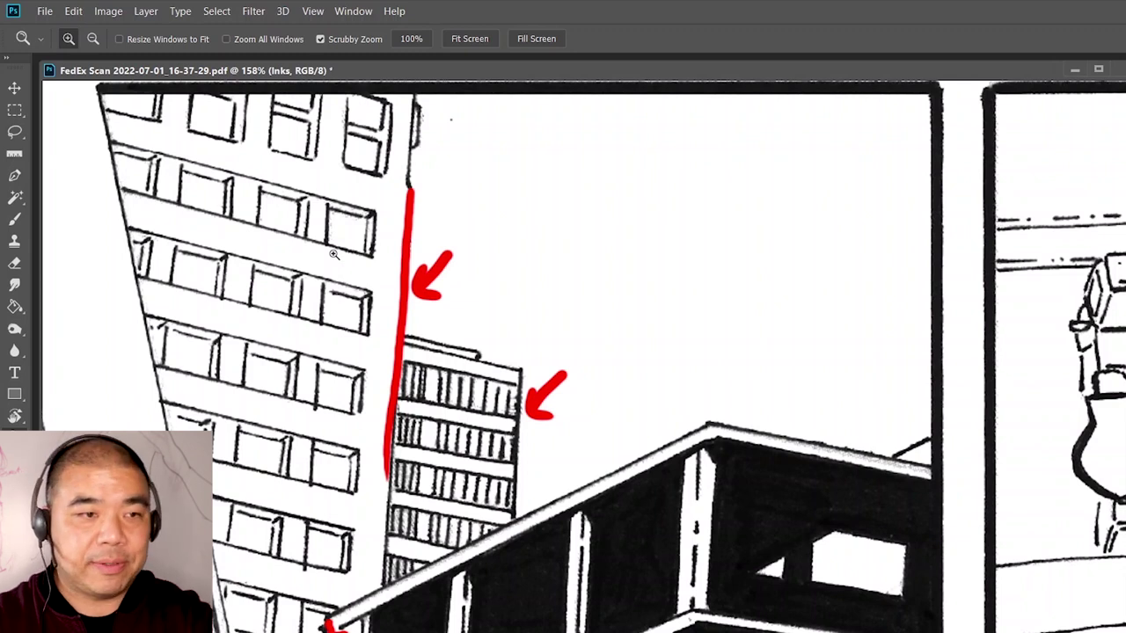
{"action": "key", "text": "b"}
{"action": "key", "text": "ctrl+space"}
{"action": "mouse_move", "coordinate": [401, 232]}
{"action": "left_mouse_down"}
{"action": "mouse_move", "coordinate": [434, 219]}
{"action": "mouse_move", "coordinate": [470, 234]}
{"action": "left_mouse_up"}
{"action": "mouse_move", "coordinate": [368, 206]}
{"action": "left_mouse_down"}
{"action": "mouse_move", "coordinate": [435, 227]}
{"action": "mouse_move", "coordinate": [437, 264]}
{"action": "mouse_move", "coordinate": [415, 302]}
{"action": "mouse_move", "coordinate": [355, 286]}
{"action": "mouse_move", "coordinate": [357, 196]}
{"action": "left_mouse_up"}
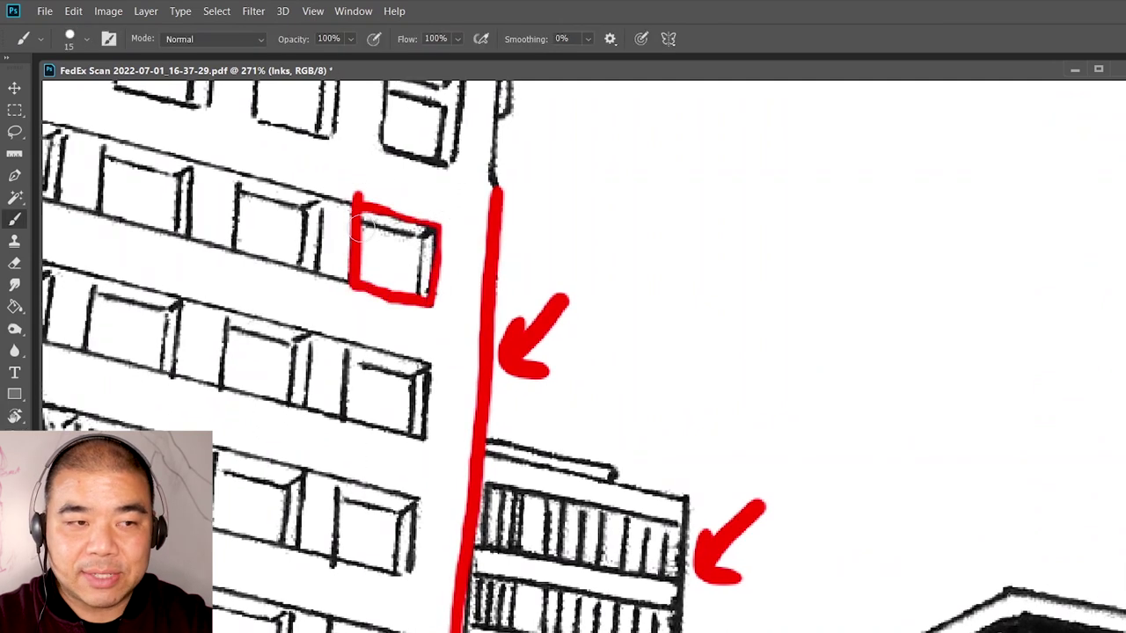
{"action": "mouse_move", "coordinate": [779, 219]}
{"action": "left_mouse_down"}
{"action": "mouse_move", "coordinate": [514, 240]}
{"action": "mouse_move", "coordinate": [411, 253]}
{"action": "left_mouse_up"}
{"action": "left_click_drag", "start_coordinate": [370, 223], "coordinate": [430, 233]}
Trace the loose scarf end beside the heroine's head in red, and undo the stroke at her flowing hair strand
{"action": "key", "text": "z"}
{"action": "left_click_drag", "start_coordinate": [653, 222], "coordinate": [551, 338]}
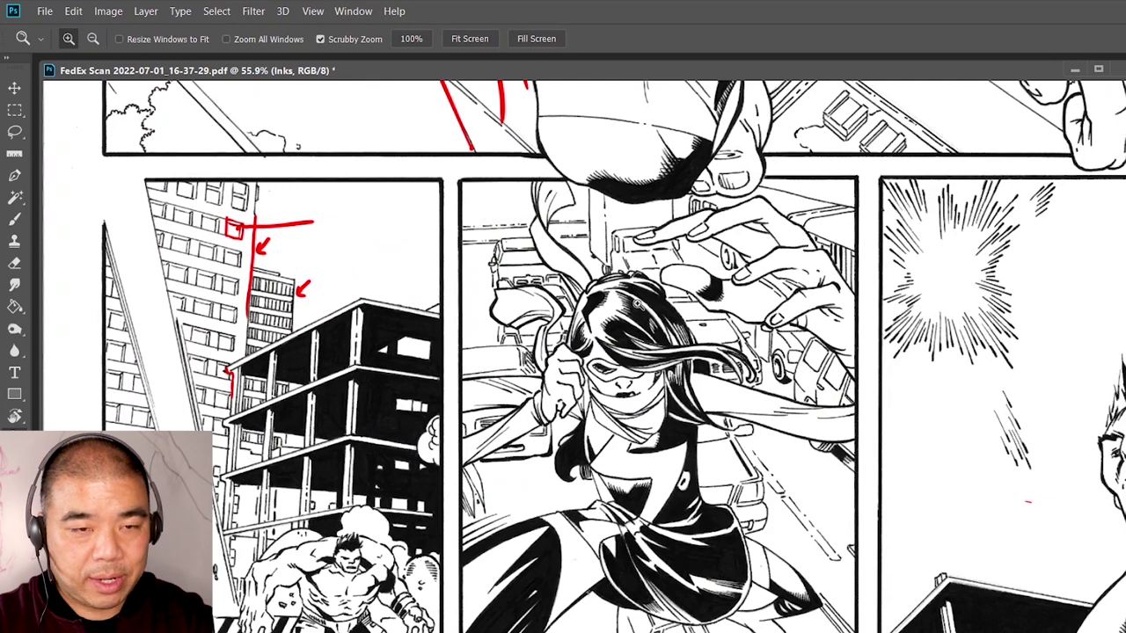
{"action": "left_click_drag", "start_coordinate": [637, 304], "coordinate": [685, 264]}
{"action": "left_click_drag", "start_coordinate": [587, 257], "coordinate": [591, 198]}
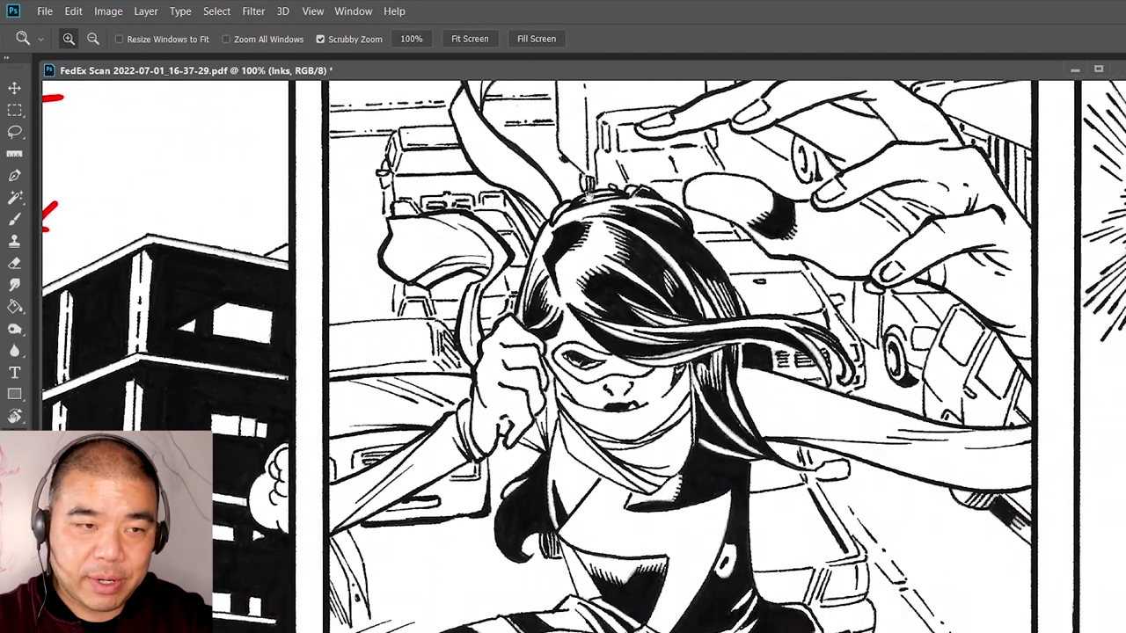
{"action": "key", "text": "b"}
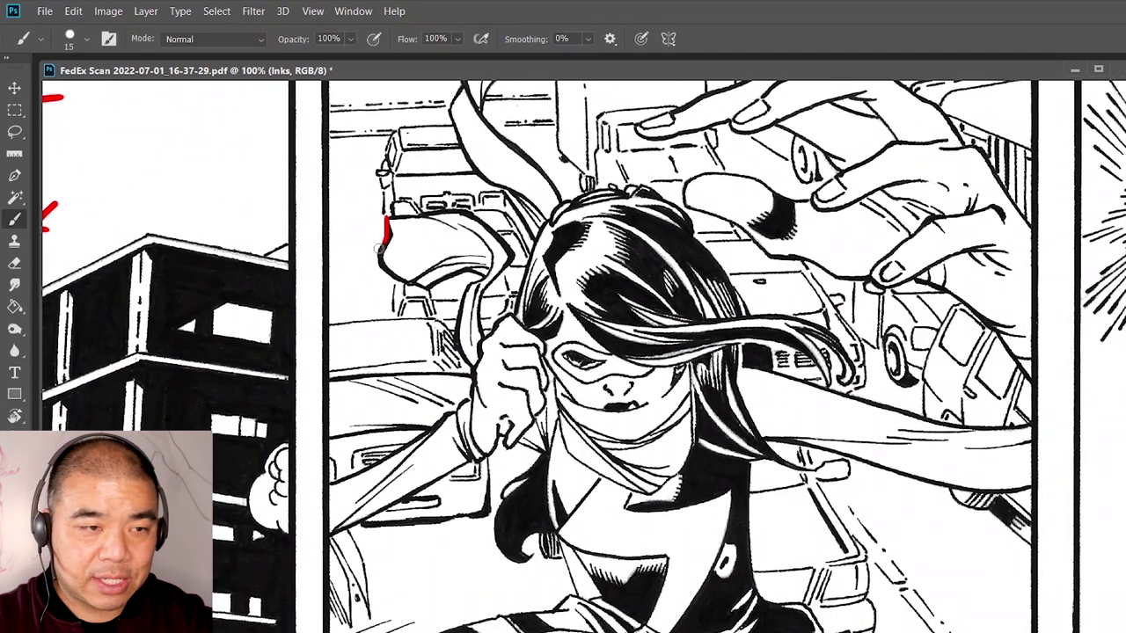
{"action": "left_click_drag", "start_coordinate": [388, 283], "coordinate": [459, 276]}
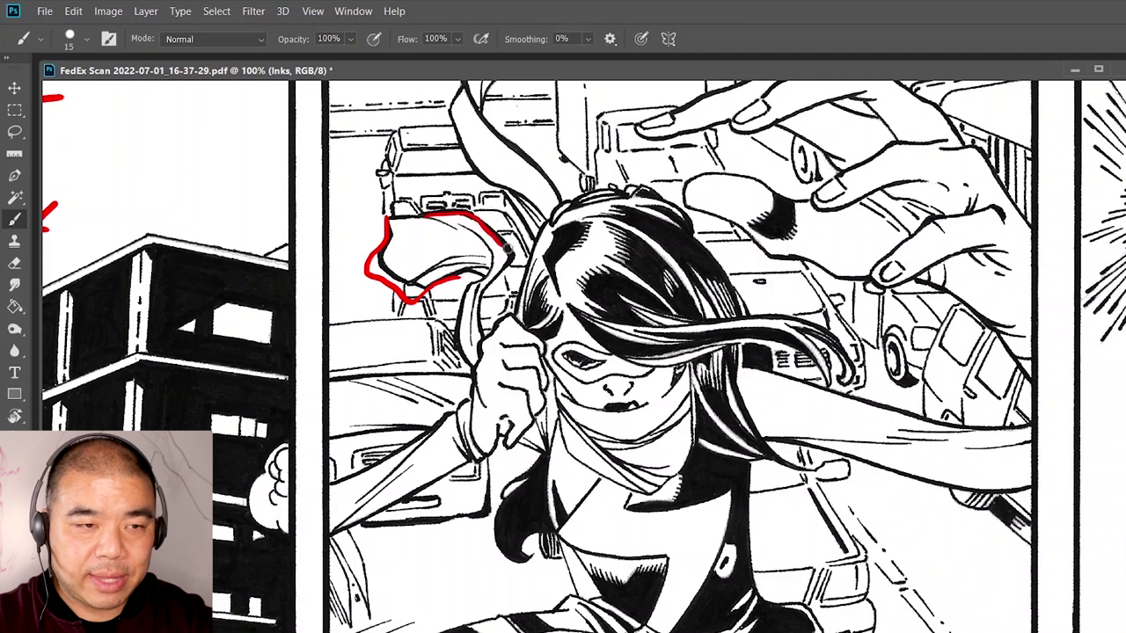
{"action": "key", "text": "ctrl+z"}
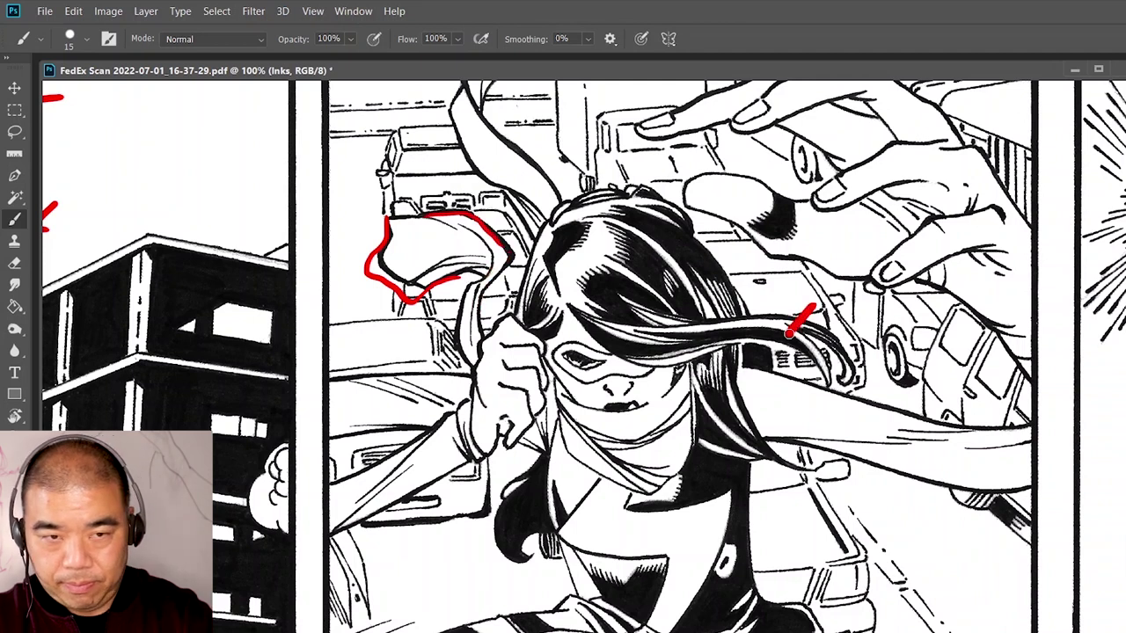
{"action": "key", "text": "ctrl+z"}
Try drawing red strokes over the hatching along the edge of the black shadow in the heroine's hair
{"action": "left_click_drag", "start_coordinate": [746, 234], "coordinate": [768, 217]}
{"action": "left_click_drag", "start_coordinate": [677, 248], "coordinate": [704, 203]}
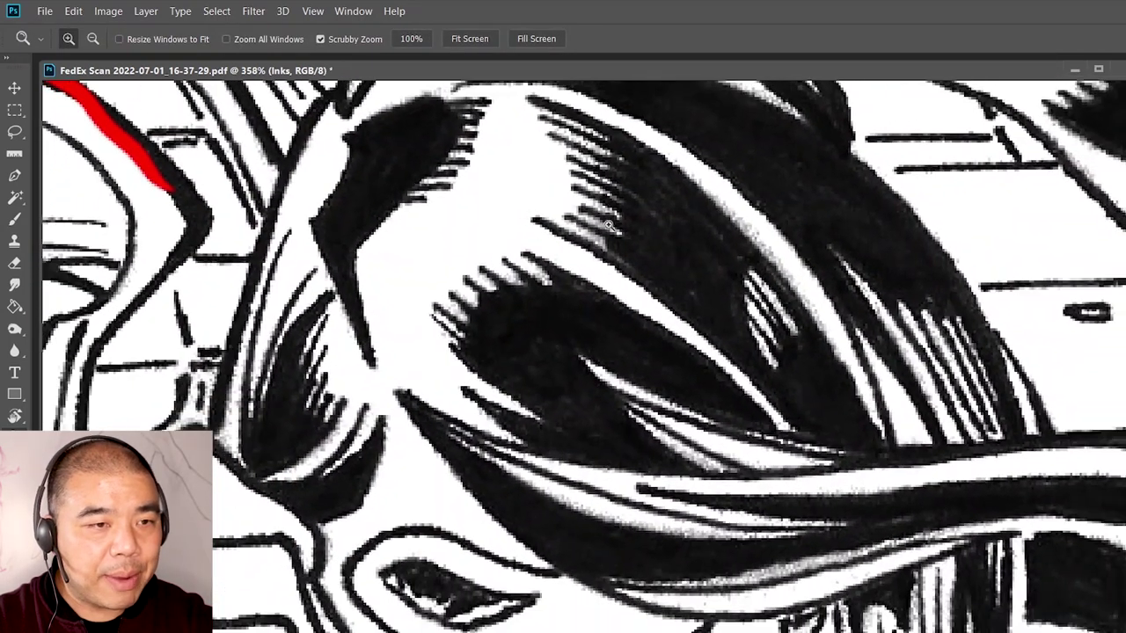
{"action": "left_click_drag", "start_coordinate": [434, 195], "coordinate": [574, 253]}
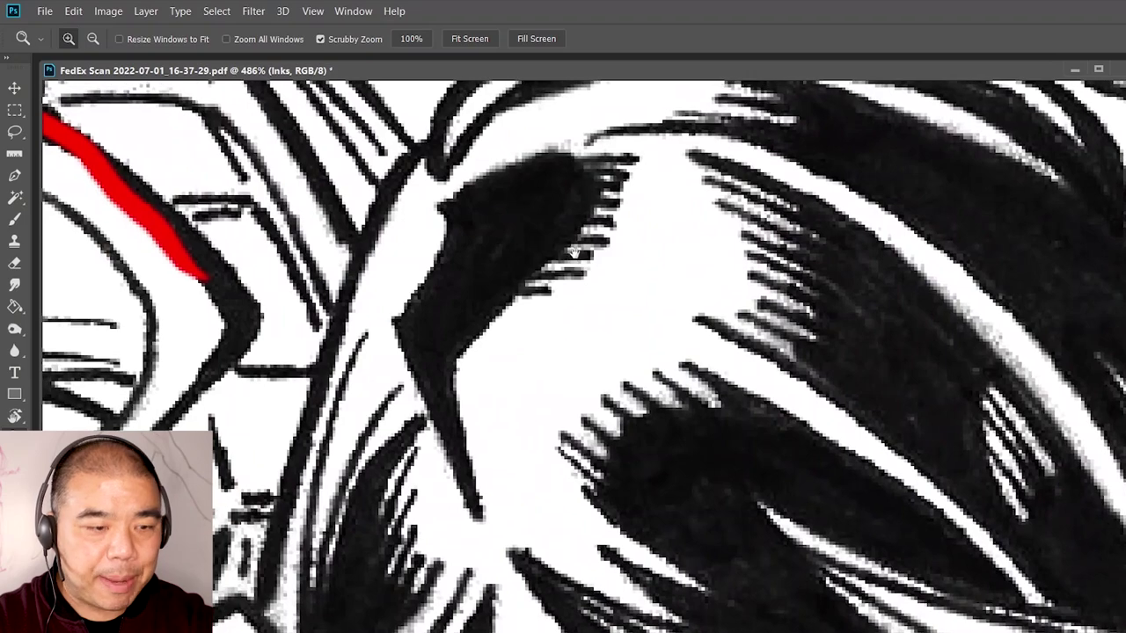
{"action": "key", "text": "r"}
{"action": "mouse_move", "coordinate": [482, 332]}
{"action": "left_mouse_down"}
{"action": "mouse_move", "coordinate": [490, 505]}
{"action": "mouse_move", "coordinate": [570, 470]}
{"action": "mouse_move", "coordinate": [575, 191]}
{"action": "mouse_move", "coordinate": [524, 111]}
{"action": "left_mouse_up"}
{"action": "key", "text": "b"}
{"action": "left_click_drag", "start_coordinate": [545, 233], "coordinate": [551, 338]}
{"action": "key", "text": "p"}
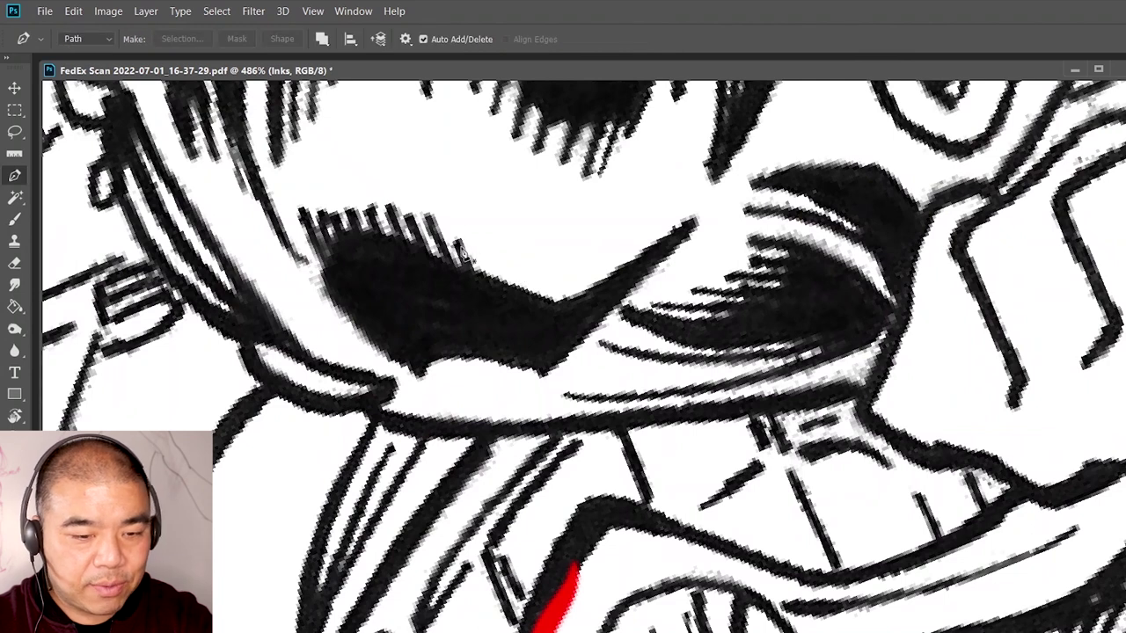
{"action": "key", "text": "b"}
{"action": "left_click", "coordinate": [328, 273]}
{"action": "mouse_move", "coordinate": [330, 264]}
{"action": "left_mouse_down"}
{"action": "mouse_move", "coordinate": [366, 250]}
{"action": "mouse_move", "coordinate": [421, 273]}
{"action": "left_mouse_up"}
{"action": "mouse_move", "coordinate": [300, 209]}
{"action": "left_mouse_down"}
{"action": "mouse_move", "coordinate": [314, 239]}
{"action": "mouse_move", "coordinate": [326, 223]}
{"action": "mouse_move", "coordinate": [344, 247]}
{"action": "mouse_move", "coordinate": [347, 211]}
{"action": "mouse_move", "coordinate": [385, 253]}
{"action": "left_mouse_up"}
Undo the red strokes over the hair's hatching
{"action": "key", "text": "ctrl+z"}
{"action": "key", "text": "ctrl+z"}
{"action": "key", "text": "ctrl+z"}
{"action": "key", "text": "ctrl+z"}
{"action": "key", "text": "ctrl+z"}
{"action": "key", "text": "ctrl+z"}
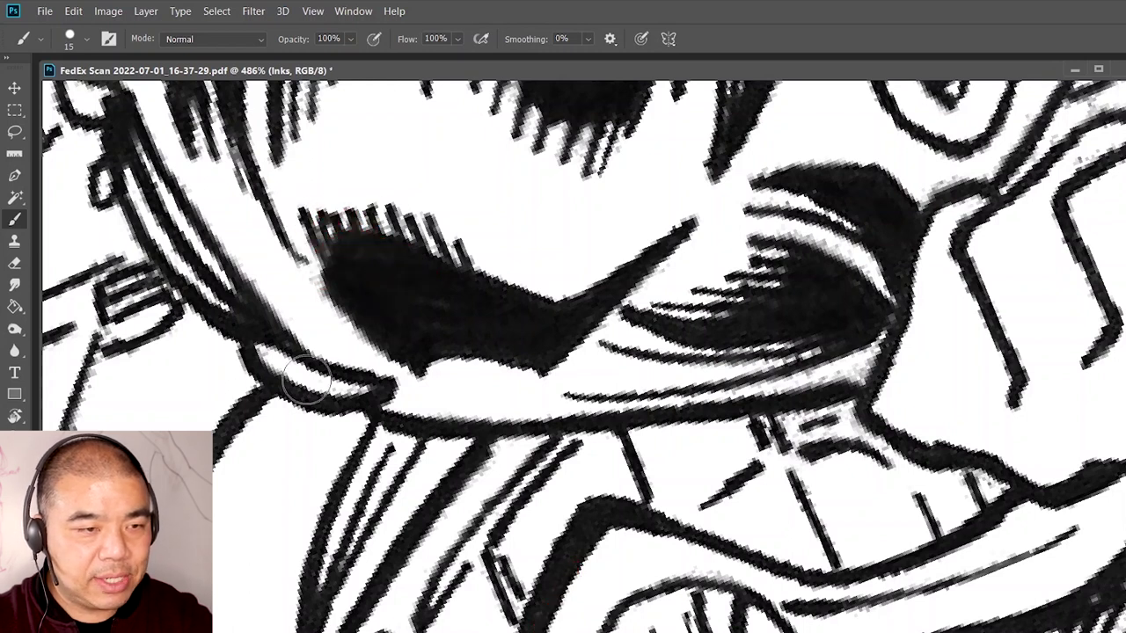
Paint a solid red shape below the hair's black shadow and add short parallel feathering strokes along its upper edge
{"action": "mouse_move", "coordinate": [258, 484]}
{"action": "left_mouse_down"}
{"action": "mouse_move", "coordinate": [275, 439]}
{"action": "mouse_move", "coordinate": [387, 420]}
{"action": "mouse_move", "coordinate": [276, 489]}
{"action": "mouse_move", "coordinate": [410, 440]}
{"action": "mouse_move", "coordinate": [329, 438]}
{"action": "mouse_move", "coordinate": [381, 422]}
{"action": "left_mouse_up"}
{"action": "mouse_move", "coordinate": [233, 390]}
{"action": "left_mouse_down"}
{"action": "mouse_move", "coordinate": [239, 398]}
{"action": "mouse_move", "coordinate": [254, 384]}
{"action": "mouse_move", "coordinate": [289, 429]}
{"action": "left_mouse_up"}
{"action": "left_click_drag", "start_coordinate": [280, 356], "coordinate": [303, 413]}
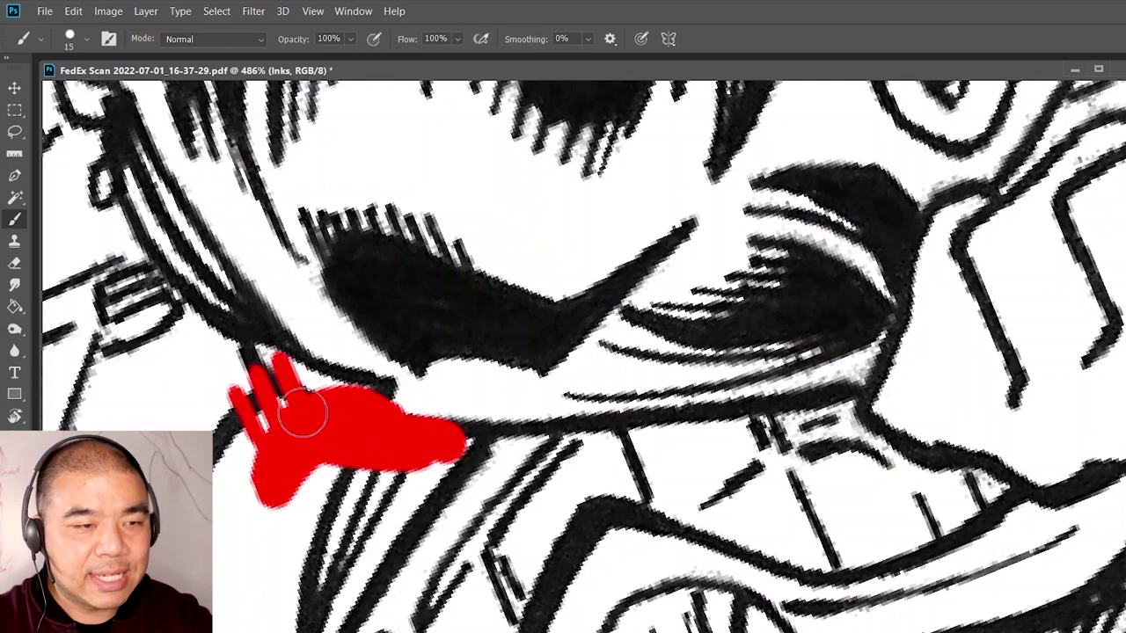
{"action": "mouse_move", "coordinate": [299, 343]}
{"action": "left_mouse_down"}
{"action": "mouse_move", "coordinate": [335, 402]}
{"action": "mouse_move", "coordinate": [335, 352]}
{"action": "mouse_move", "coordinate": [383, 374]}
{"action": "mouse_move", "coordinate": [434, 449]}
{"action": "left_mouse_up"}
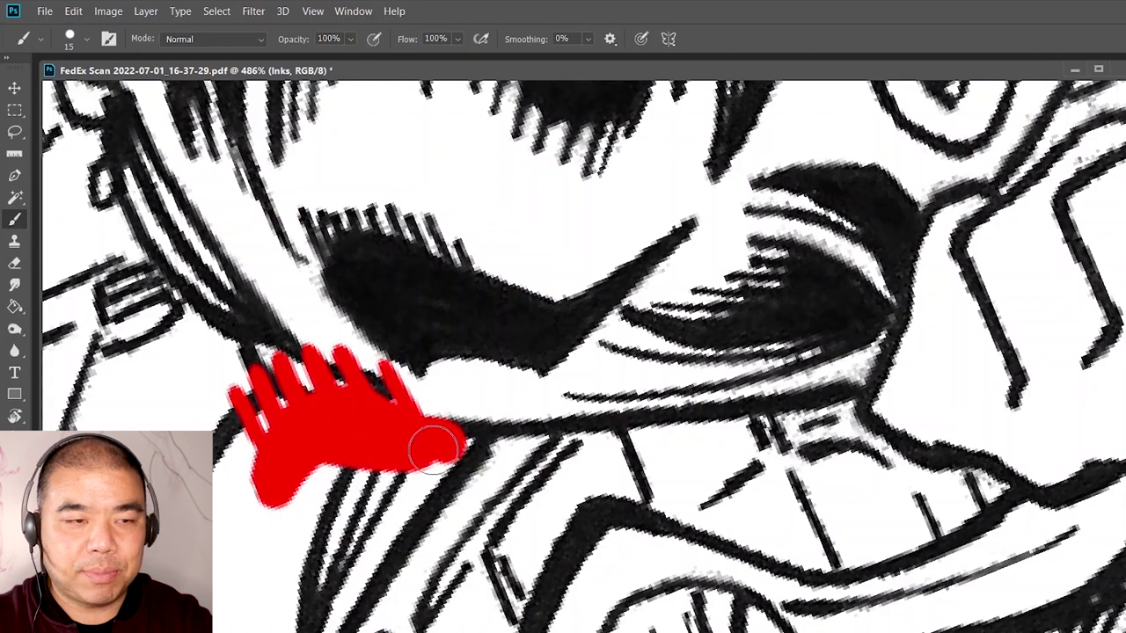
Paint a rounded red shape over the hair's shadow, reduce the brush to size 9, and fan thin tapered strokes from its upper edge
{"action": "left_click", "coordinate": [526, 298]}
{"action": "mouse_move", "coordinate": [552, 262]}
{"action": "left_mouse_down"}
{"action": "mouse_move", "coordinate": [523, 294]}
{"action": "mouse_move", "coordinate": [548, 319]}
{"action": "mouse_move", "coordinate": [523, 259]}
{"action": "left_mouse_up"}
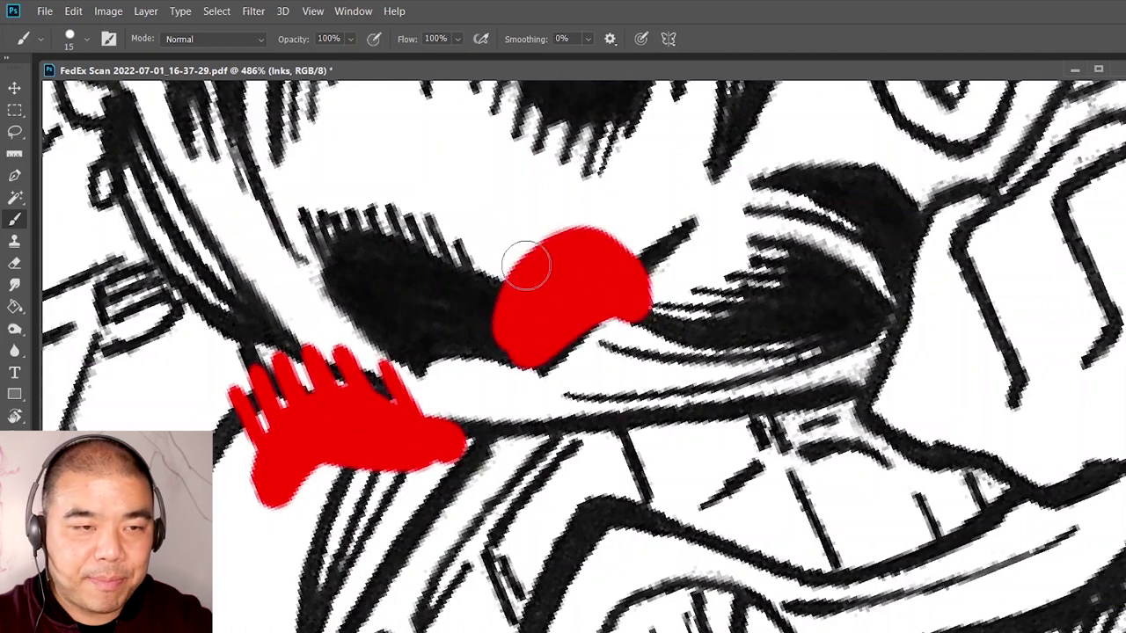
{"action": "key", "text": "bracketleft"}
{"action": "key", "text": "bracketleft"}
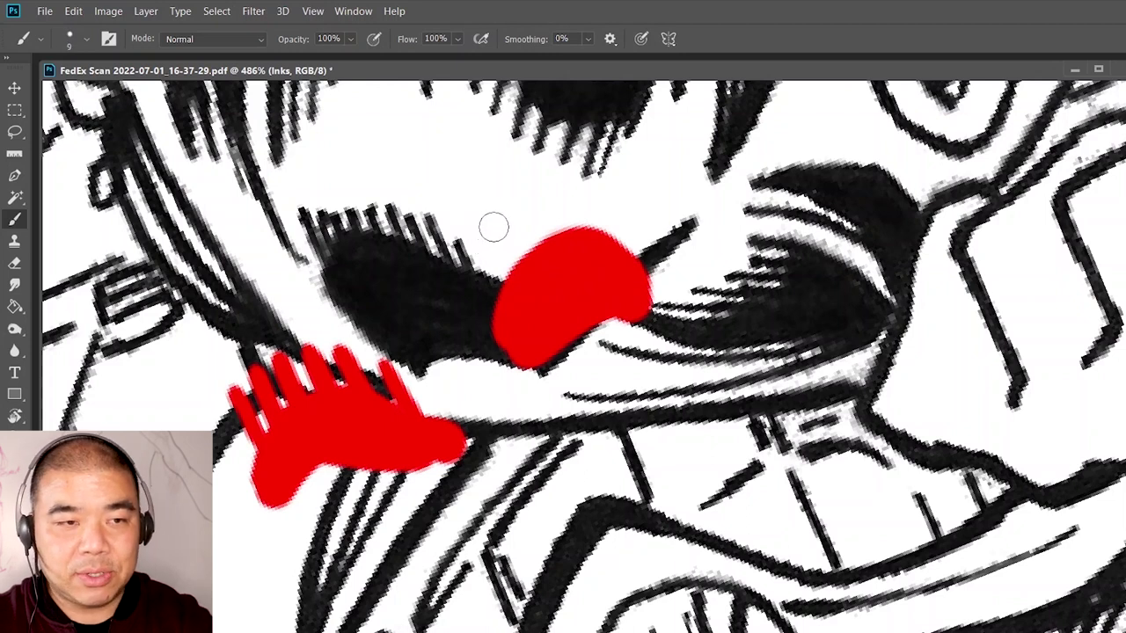
{"action": "left_click_drag", "start_coordinate": [489, 217], "coordinate": [511, 284]}
{"action": "left_click_drag", "start_coordinate": [500, 191], "coordinate": [517, 235]}
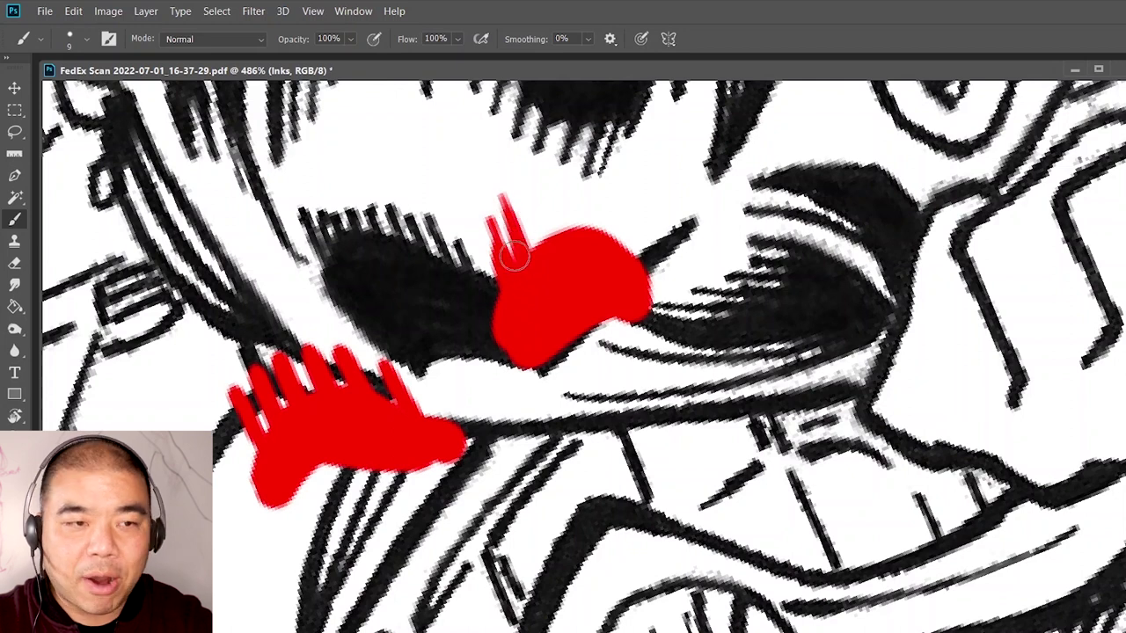
{"action": "left_click_drag", "start_coordinate": [514, 168], "coordinate": [543, 286]}
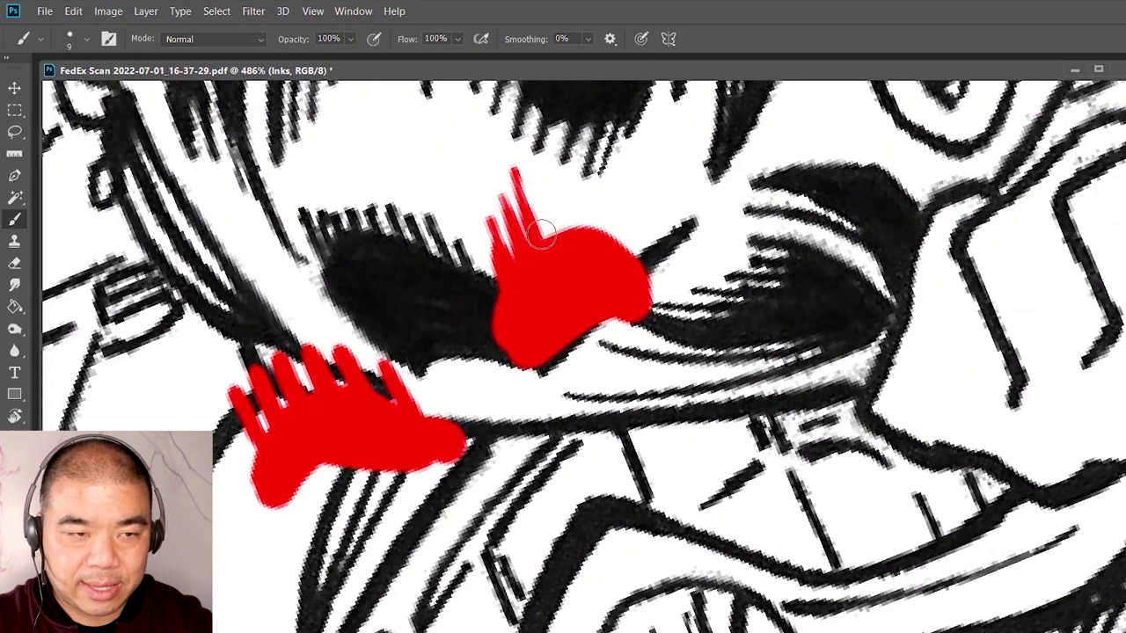
{"action": "left_click_drag", "start_coordinate": [533, 180], "coordinate": [557, 260]}
{"action": "mouse_move", "coordinate": [554, 195]}
{"action": "left_mouse_down"}
{"action": "mouse_move", "coordinate": [569, 249]}
{"action": "mouse_move", "coordinate": [573, 190]}
{"action": "mouse_move", "coordinate": [591, 217]}
{"action": "mouse_move", "coordinate": [656, 207]}
{"action": "mouse_move", "coordinate": [634, 222]}
{"action": "mouse_move", "coordinate": [644, 229]}
{"action": "mouse_move", "coordinate": [610, 217]}
{"action": "mouse_move", "coordinate": [574, 171]}
{"action": "mouse_move", "coordinate": [604, 242]}
{"action": "left_mouse_up"}
{"action": "mouse_move", "coordinate": [614, 169]}
{"action": "left_mouse_down"}
{"action": "mouse_move", "coordinate": [623, 228]}
{"action": "mouse_move", "coordinate": [643, 218]}
{"action": "left_mouse_up"}
Add another red base stroke with short hatching strokes running into it over the neighbouring part of the hair
{"action": "mouse_move", "coordinate": [648, 151]}
{"action": "left_mouse_down"}
{"action": "mouse_move", "coordinate": [677, 213]}
{"action": "mouse_move", "coordinate": [766, 164]}
{"action": "mouse_move", "coordinate": [829, 154]}
{"action": "left_mouse_up"}
{"action": "left_click_drag", "start_coordinate": [684, 122], "coordinate": [703, 180]}
{"action": "left_click_drag", "start_coordinate": [700, 100], "coordinate": [720, 186]}
{"action": "left_click_drag", "start_coordinate": [723, 125], "coordinate": [738, 179]}
{"action": "left_click_drag", "start_coordinate": [794, 147], "coordinate": [772, 310]}
Paint red over the bases of several hatching lines where they join the long black shadow
{"action": "key", "text": "z"}
{"action": "left_click_drag", "start_coordinate": [852, 261], "coordinate": [607, 499]}
{"action": "key", "text": "r"}
{"action": "key", "text": "z"}
{"action": "left_click_drag", "start_coordinate": [889, 201], "coordinate": [938, 200]}
{"action": "mouse_move", "coordinate": [792, 229]}
{"action": "left_mouse_down"}
{"action": "mouse_move", "coordinate": [761, 289]}
{"action": "mouse_move", "coordinate": [715, 300]}
{"action": "left_mouse_up"}
{"action": "left_click_drag", "start_coordinate": [401, 316], "coordinate": [422, 313]}
{"action": "left_click_drag", "start_coordinate": [449, 242], "coordinate": [613, 312]}
{"action": "left_click_drag", "start_coordinate": [533, 268], "coordinate": [590, 266]}
{"action": "key", "text": "b"}
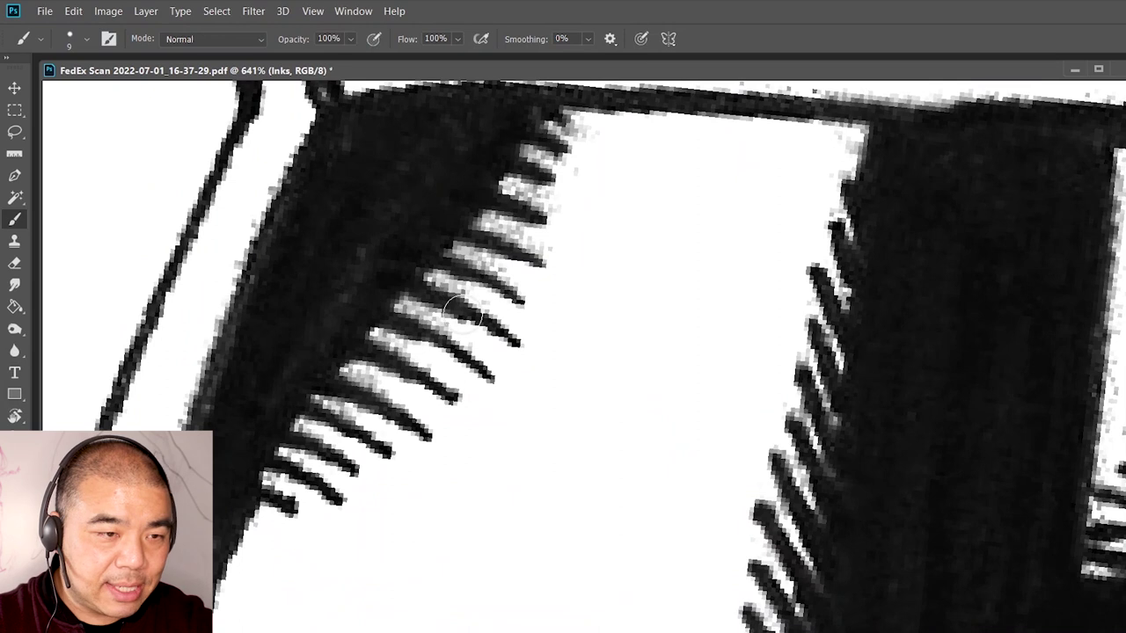
{"action": "mouse_move", "coordinate": [455, 307]}
{"action": "left_mouse_down"}
{"action": "mouse_move", "coordinate": [372, 284]}
{"action": "mouse_move", "coordinate": [405, 319]}
{"action": "mouse_move", "coordinate": [378, 314]}
{"action": "mouse_move", "coordinate": [387, 348]}
{"action": "mouse_move", "coordinate": [347, 322]}
{"action": "mouse_move", "coordinate": [367, 319]}
{"action": "left_mouse_up"}
Mark individual hatch lines in red, fill the bases of the upper hatch lines, and undo the arrow drawn towards them
{"action": "left_click_drag", "start_coordinate": [691, 351], "coordinate": [691, 251]}
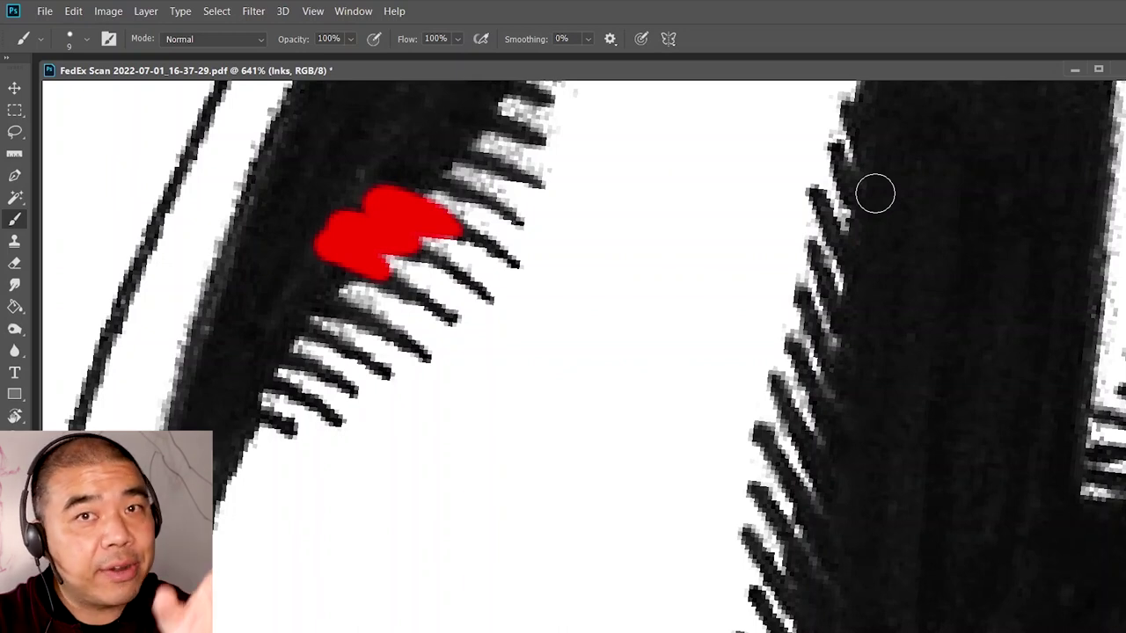
{"action": "left_click_drag", "start_coordinate": [630, 400], "coordinate": [721, 491]}
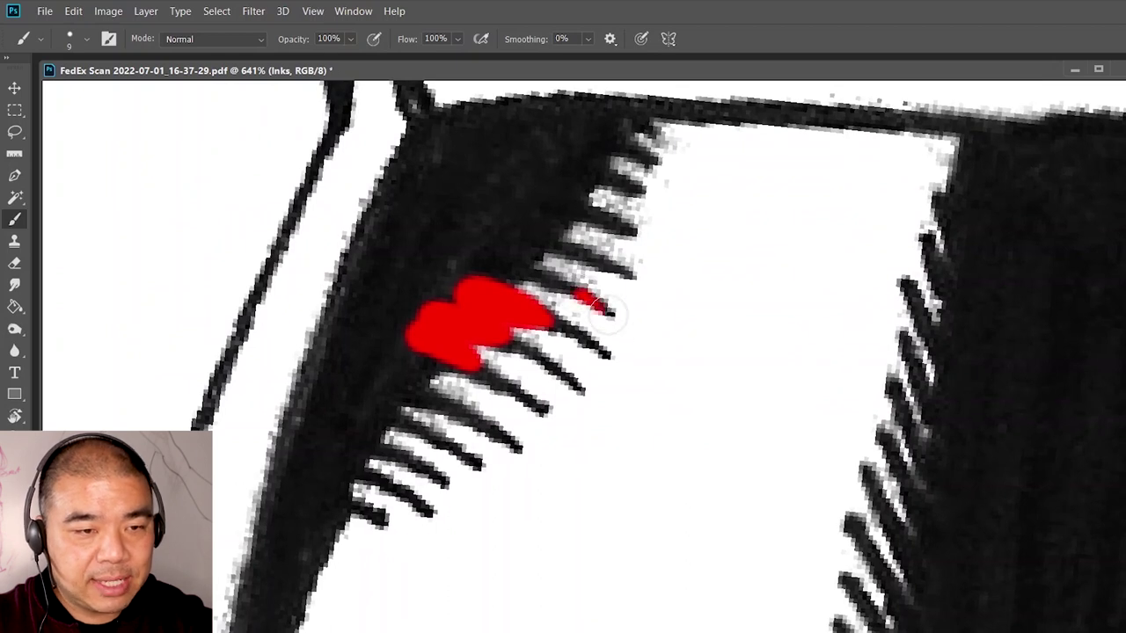
{"action": "left_click", "coordinate": [635, 260]}
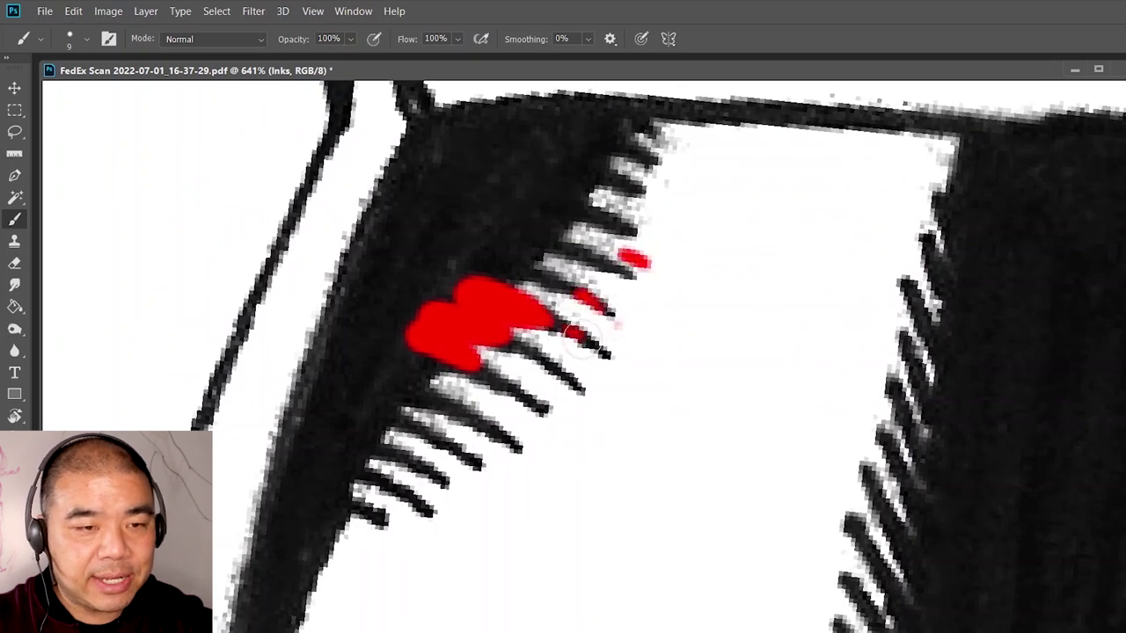
{"action": "mouse_move", "coordinate": [571, 249]}
{"action": "left_mouse_down"}
{"action": "mouse_move", "coordinate": [553, 238]}
{"action": "mouse_move", "coordinate": [573, 211]}
{"action": "mouse_move", "coordinate": [598, 216]}
{"action": "mouse_move", "coordinate": [586, 200]}
{"action": "left_mouse_up"}
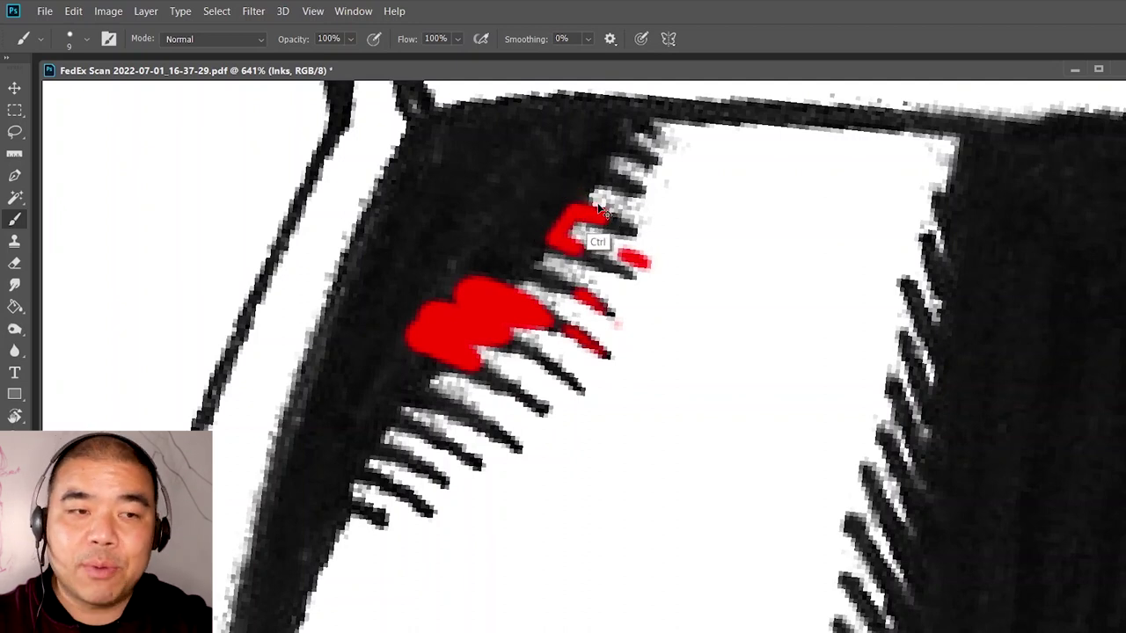
{"action": "key", "text": "ctrl+z"}
{"action": "mouse_move", "coordinate": [591, 251]}
{"action": "left_mouse_down"}
{"action": "mouse_move", "coordinate": [548, 230]}
{"action": "mouse_move", "coordinate": [605, 230]}
{"action": "mouse_move", "coordinate": [586, 211]}
{"action": "mouse_move", "coordinate": [558, 213]}
{"action": "mouse_move", "coordinate": [602, 222]}
{"action": "mouse_move", "coordinate": [558, 194]}
{"action": "mouse_move", "coordinate": [584, 181]}
{"action": "mouse_move", "coordinate": [621, 187]}
{"action": "left_mouse_up"}
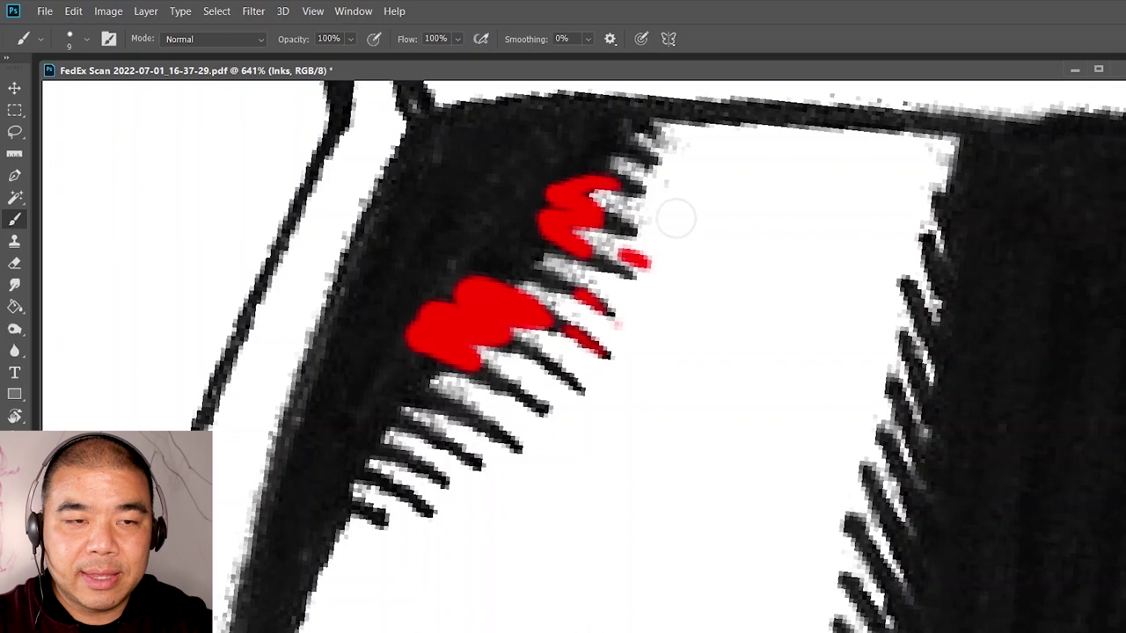
{"action": "mouse_move", "coordinate": [809, 241]}
{"action": "left_mouse_down"}
{"action": "mouse_move", "coordinate": [678, 221]}
{"action": "mouse_move", "coordinate": [666, 196]}
{"action": "mouse_move", "coordinate": [629, 215]}
{"action": "left_mouse_up"}
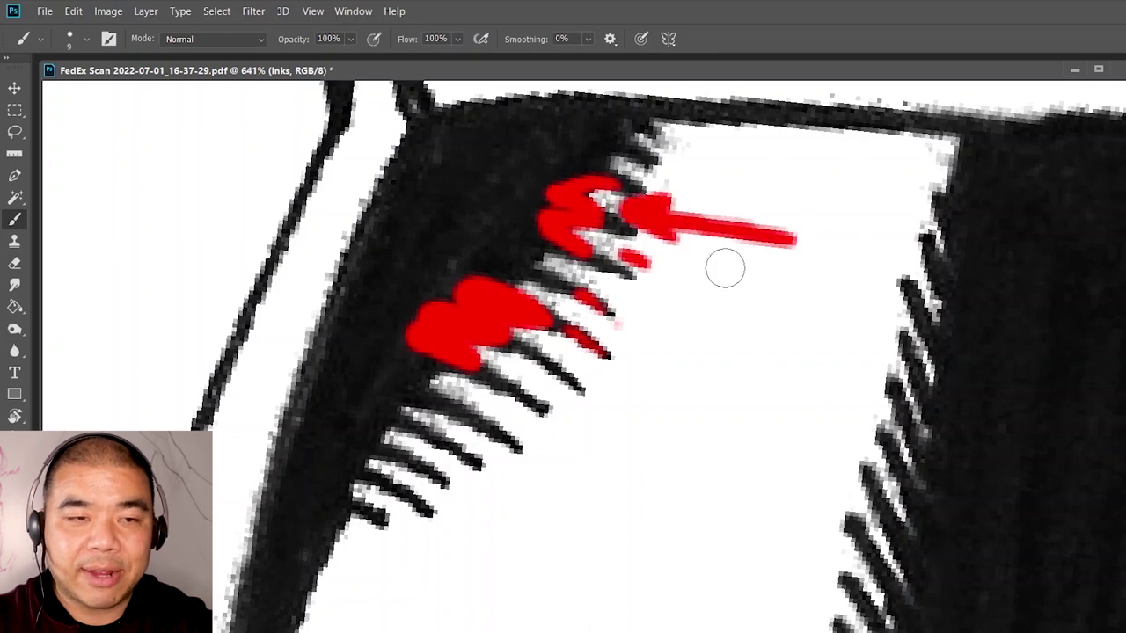
{"action": "key", "text": "ctrl+z"}
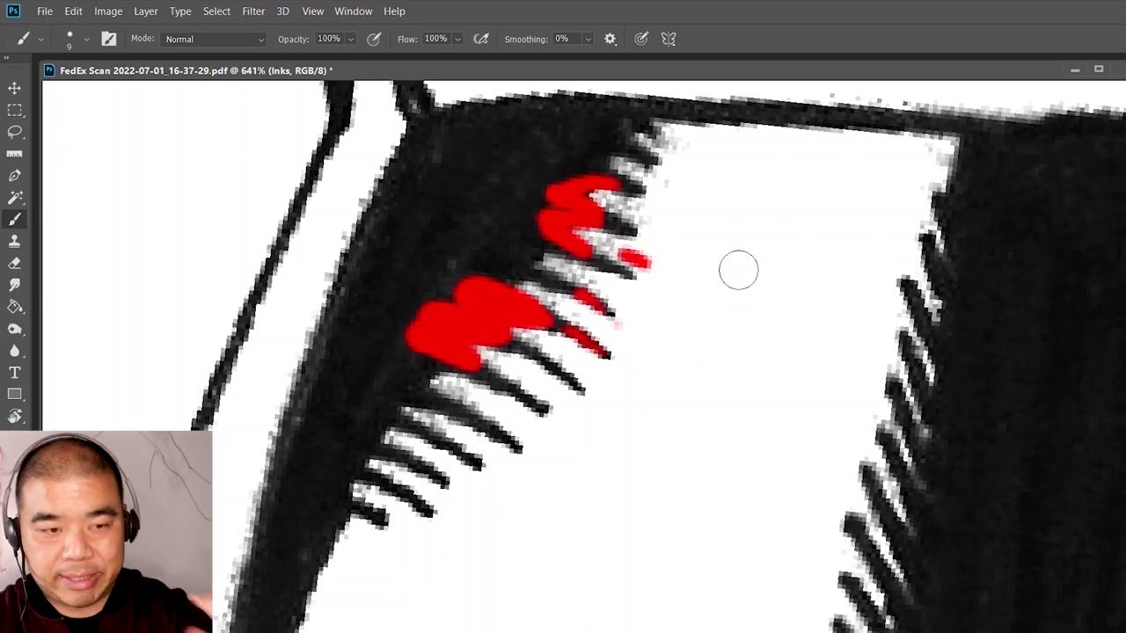
Place a short red mark in the black shadow under the muscular figure's chest, beside the hatching
{"action": "key", "text": "ctrl+space"}
{"action": "mouse_move", "coordinate": [804, 248]}
{"action": "left_mouse_down"}
{"action": "mouse_move", "coordinate": [746, 314]}
{"action": "mouse_move", "coordinate": [664, 326]}
{"action": "left_mouse_up"}
{"action": "left_click_drag", "start_coordinate": [842, 317], "coordinate": [504, 455]}
{"action": "mouse_move", "coordinate": [607, 132]}
{"action": "left_mouse_down"}
{"action": "mouse_move", "coordinate": [674, 261]}
{"action": "mouse_move", "coordinate": [716, 246]}
{"action": "mouse_move", "coordinate": [736, 223]}
{"action": "mouse_move", "coordinate": [711, 204]}
{"action": "left_mouse_up"}
{"action": "key", "text": "b"}
{"action": "mouse_move", "coordinate": [410, 257]}
{"action": "left_mouse_down"}
{"action": "mouse_move", "coordinate": [415, 269]}
{"action": "mouse_move", "coordinate": [471, 262]}
{"action": "left_mouse_up"}
Paint tapered red strokes over the black area below the chest and join their ends with a thick red base stroke
{"action": "left_click_drag", "start_coordinate": [480, 383], "coordinate": [795, 234]}
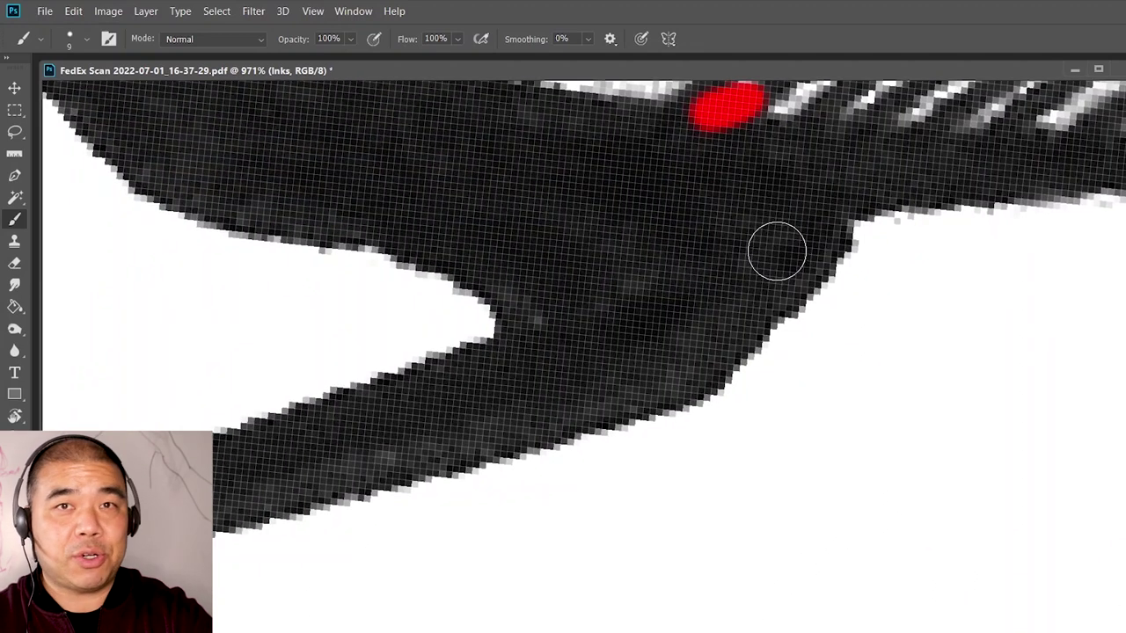
{"action": "mouse_move", "coordinate": [595, 245]}
{"action": "left_mouse_down"}
{"action": "mouse_move", "coordinate": [538, 333]}
{"action": "mouse_move", "coordinate": [436, 431]}
{"action": "left_mouse_up"}
{"action": "left_click_drag", "start_coordinate": [645, 283], "coordinate": [473, 448]}
{"action": "left_click_drag", "start_coordinate": [708, 283], "coordinate": [645, 369]}
{"action": "left_click_drag", "start_coordinate": [374, 434], "coordinate": [747, 467]}
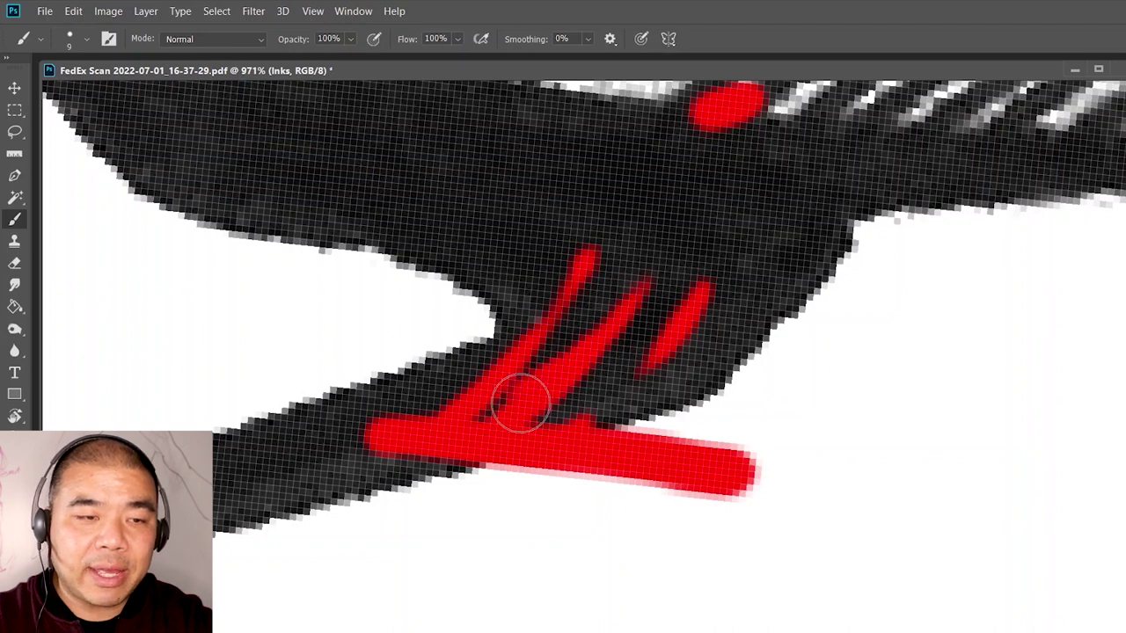
{"action": "mouse_move", "coordinate": [695, 299]}
{"action": "left_mouse_down"}
{"action": "mouse_move", "coordinate": [618, 377]}
{"action": "mouse_move", "coordinate": [519, 448]}
{"action": "left_mouse_up"}
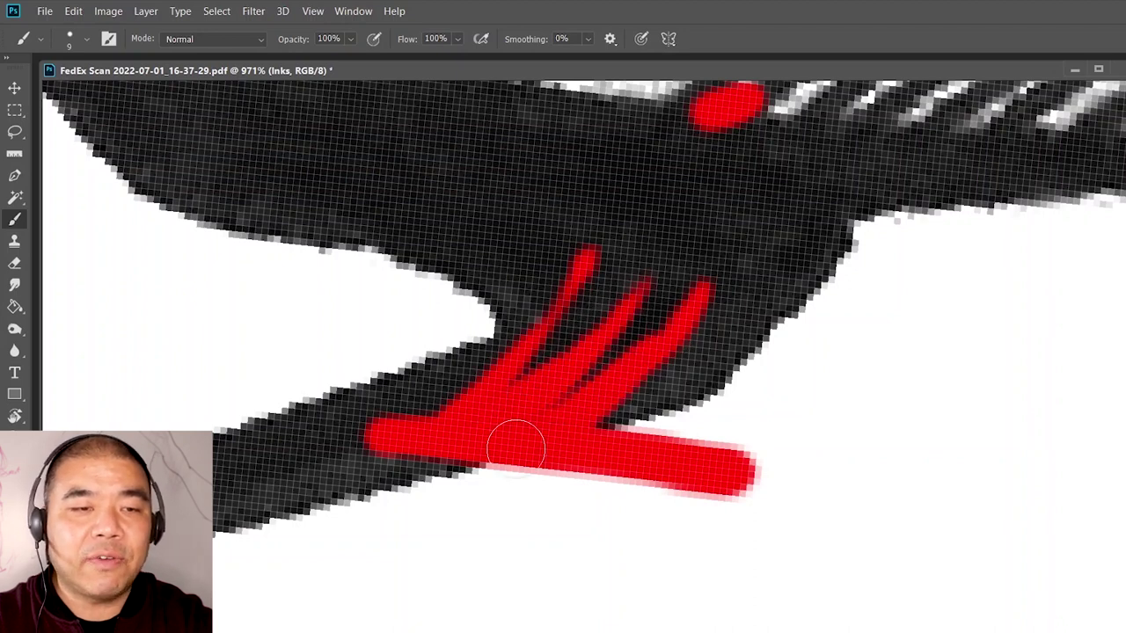
{"action": "left_click_drag", "start_coordinate": [744, 308], "coordinate": [668, 422]}
{"action": "mouse_move", "coordinate": [723, 360]}
{"action": "left_mouse_down"}
{"action": "mouse_move", "coordinate": [637, 433]}
{"action": "mouse_move", "coordinate": [596, 448]}
{"action": "mouse_move", "coordinate": [707, 371]}
{"action": "mouse_move", "coordinate": [646, 404]}
{"action": "left_mouse_up"}
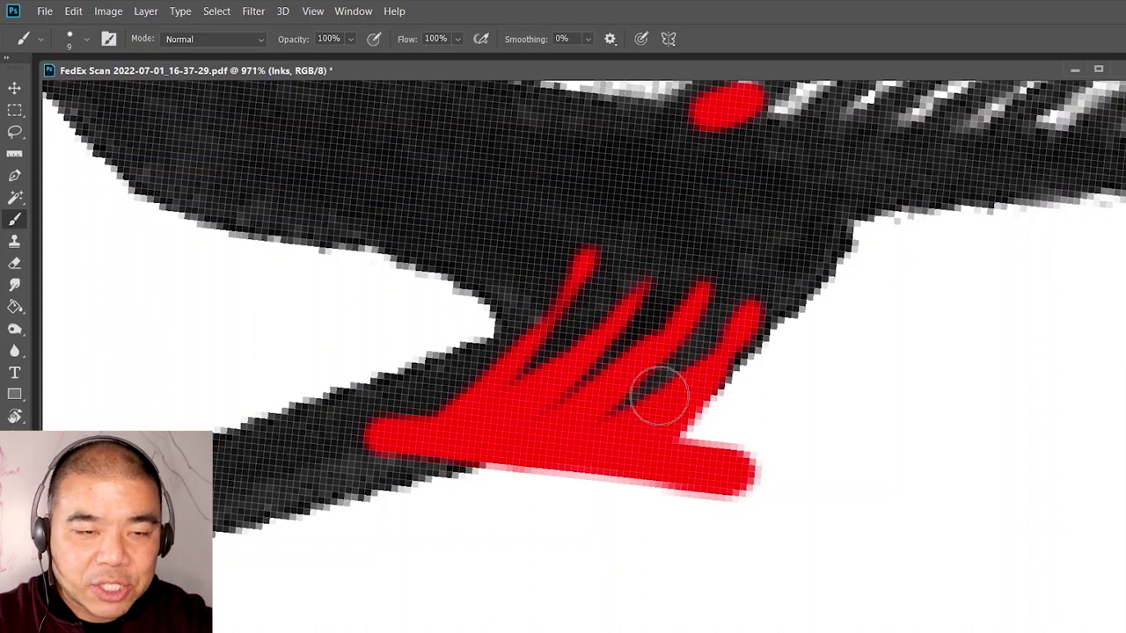
Extend the red feathering below the chest into the white area with four more tapered strokes
{"action": "mouse_move", "coordinate": [810, 304]}
{"action": "left_mouse_down"}
{"action": "mouse_move", "coordinate": [750, 402]}
{"action": "mouse_move", "coordinate": [704, 440]}
{"action": "left_mouse_up"}
{"action": "mouse_move", "coordinate": [864, 304]}
{"action": "left_mouse_down"}
{"action": "mouse_move", "coordinate": [823, 381]}
{"action": "mouse_move", "coordinate": [734, 462]}
{"action": "left_mouse_up"}
{"action": "mouse_move", "coordinate": [900, 326]}
{"action": "left_mouse_down"}
{"action": "mouse_move", "coordinate": [832, 431]}
{"action": "mouse_move", "coordinate": [783, 475]}
{"action": "left_mouse_up"}
{"action": "mouse_move", "coordinate": [959, 327]}
{"action": "left_mouse_down"}
{"action": "mouse_move", "coordinate": [902, 430]}
{"action": "mouse_move", "coordinate": [804, 478]}
{"action": "left_mouse_up"}
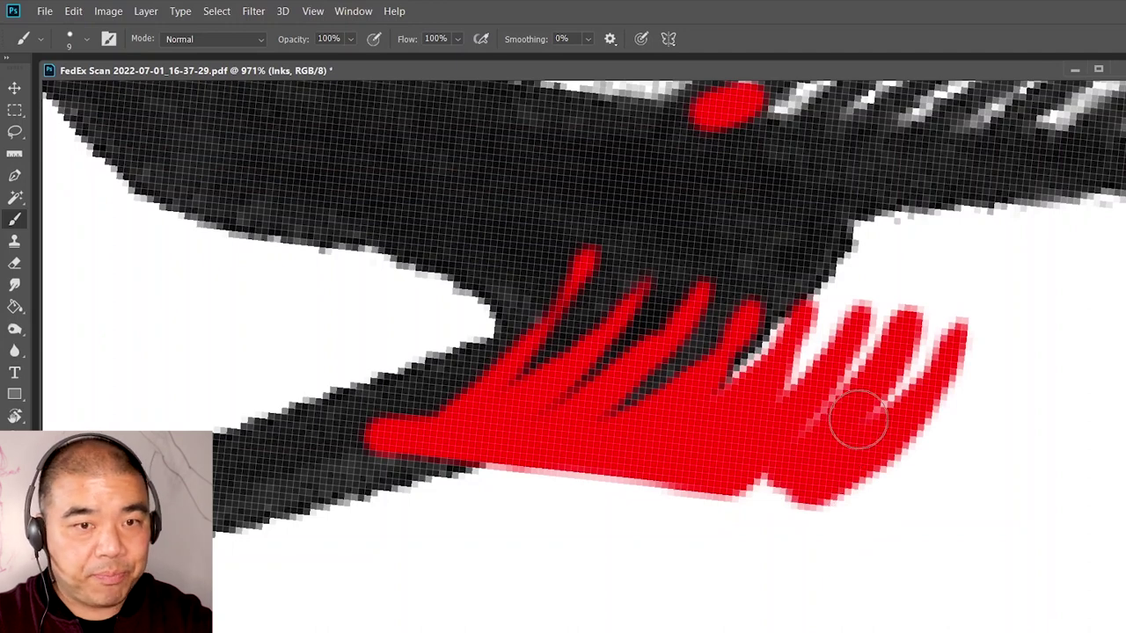
Draw a short diagonal red line in the blank muscle area below the red feathering
{"action": "key", "text": "z"}
{"action": "left_click_drag", "start_coordinate": [894, 275], "coordinate": [754, 394]}
{"action": "left_click_drag", "start_coordinate": [632, 301], "coordinate": [297, 275]}
{"action": "left_click_drag", "start_coordinate": [692, 305], "coordinate": [629, 299]}
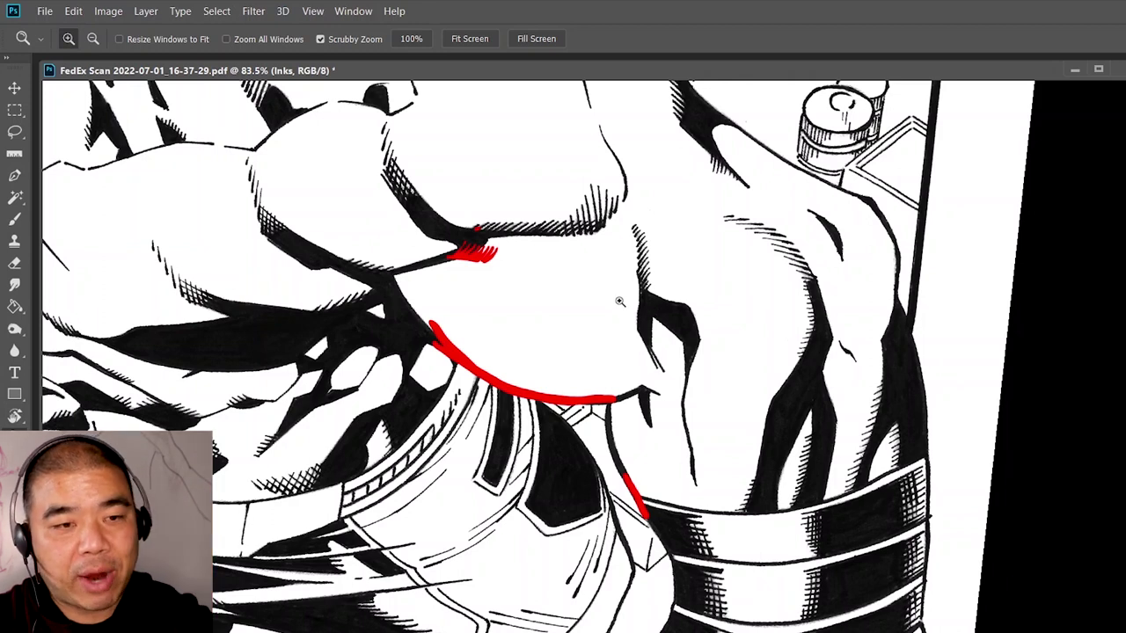
{"action": "key", "text": "b"}
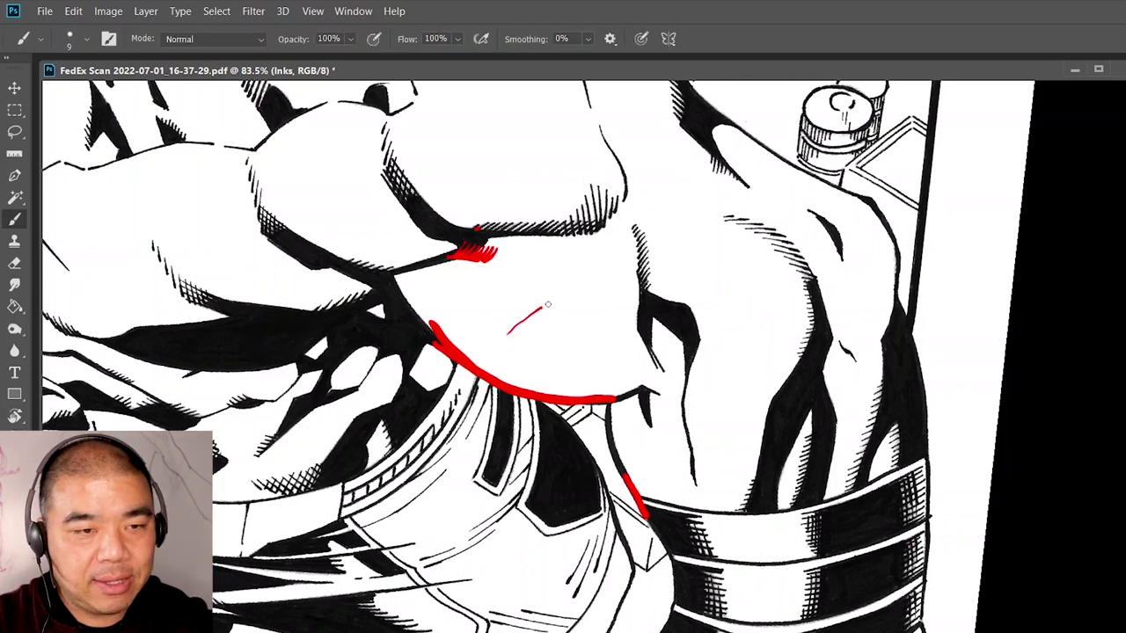
Mark the hatching along the edge of the outermost black forearm shadow above the wristband with red strokes
{"action": "key", "text": "z"}
{"action": "mouse_move", "coordinate": [811, 476]}
{"action": "left_mouse_down"}
{"action": "mouse_move", "coordinate": [938, 367]}
{"action": "mouse_move", "coordinate": [762, 324]}
{"action": "mouse_move", "coordinate": [732, 402]}
{"action": "mouse_move", "coordinate": [708, 574]}
{"action": "left_mouse_up"}
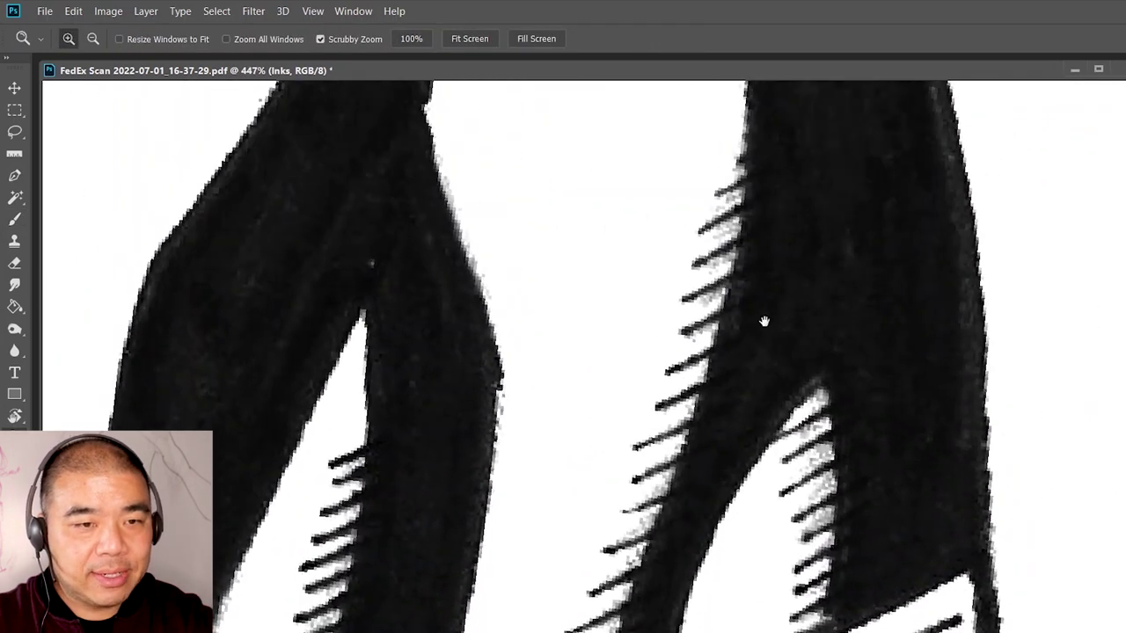
{"action": "key", "text": "b"}
{"action": "mouse_move", "coordinate": [713, 259]}
{"action": "left_mouse_down"}
{"action": "mouse_move", "coordinate": [760, 206]}
{"action": "mouse_move", "coordinate": [711, 287]}
{"action": "left_mouse_up"}
Draw a row of five slanted parallel red strokes in the blank area between the black forearm shadows
{"action": "key", "text": "z"}
{"action": "mouse_move", "coordinate": [762, 385]}
{"action": "left_mouse_down"}
{"action": "mouse_move", "coordinate": [684, 459]}
{"action": "mouse_move", "coordinate": [693, 455]}
{"action": "left_mouse_up"}
{"action": "mouse_move", "coordinate": [784, 488]}
{"action": "left_mouse_down"}
{"action": "mouse_move", "coordinate": [779, 413]}
{"action": "mouse_move", "coordinate": [753, 551]}
{"action": "mouse_move", "coordinate": [745, 410]}
{"action": "left_mouse_up"}
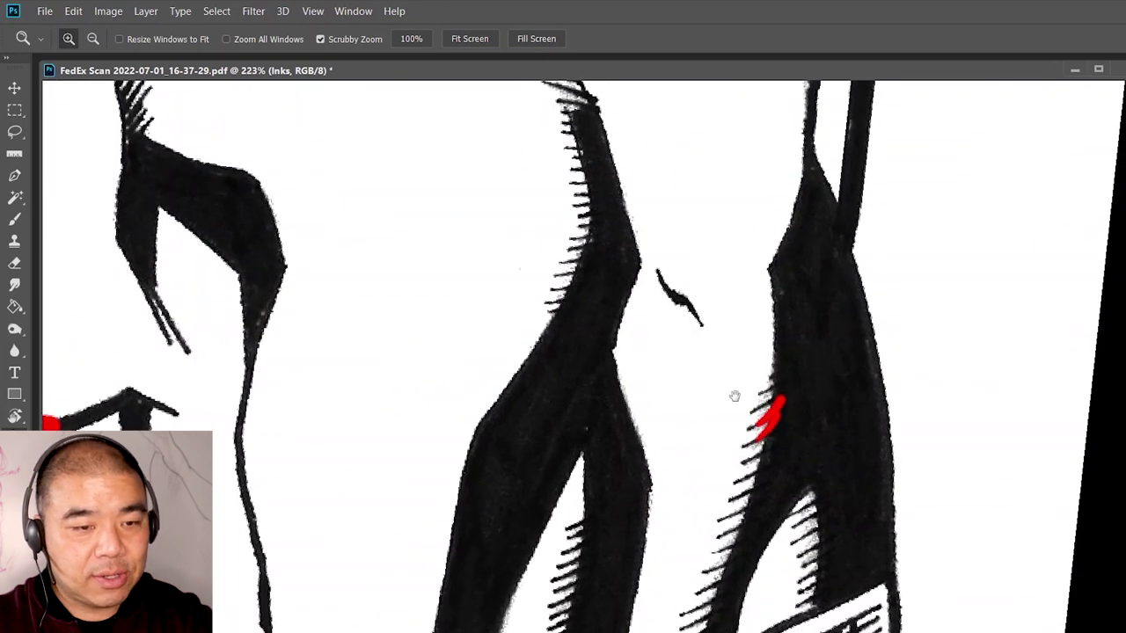
{"action": "key", "text": "b"}
{"action": "left_click_drag", "start_coordinate": [313, 233], "coordinate": [378, 186]}
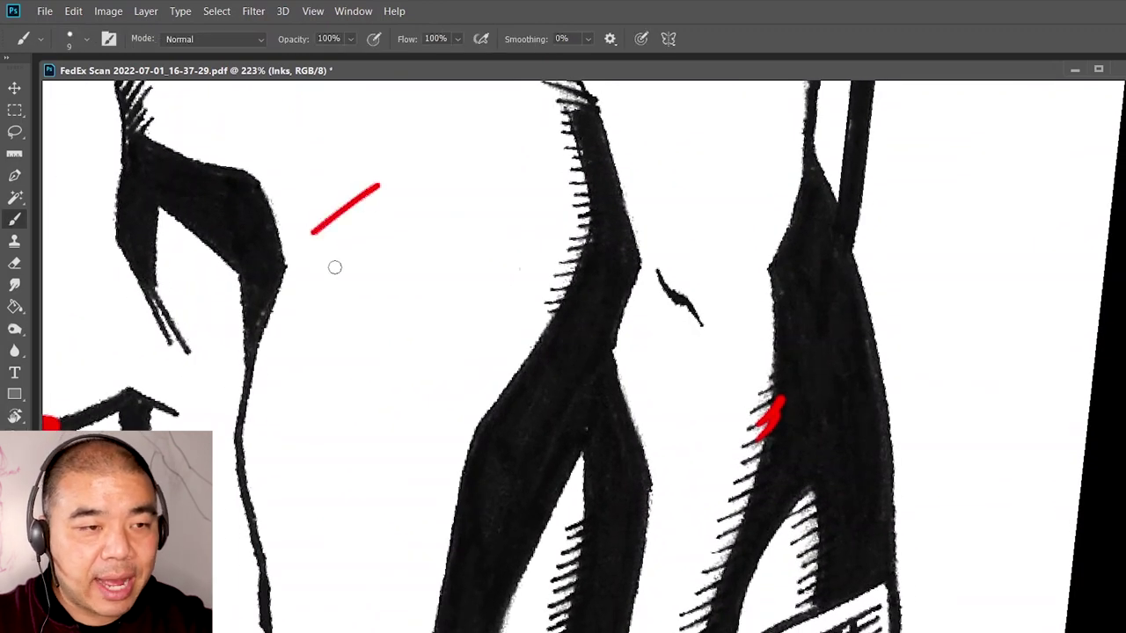
{"action": "left_click_drag", "start_coordinate": [335, 267], "coordinate": [402, 213]}
{"action": "left_click_drag", "start_coordinate": [356, 289], "coordinate": [426, 230]}
{"action": "mouse_move", "coordinate": [381, 307]}
{"action": "left_mouse_down"}
{"action": "mouse_move", "coordinate": [438, 252]}
{"action": "mouse_move", "coordinate": [454, 274]}
{"action": "left_mouse_up"}
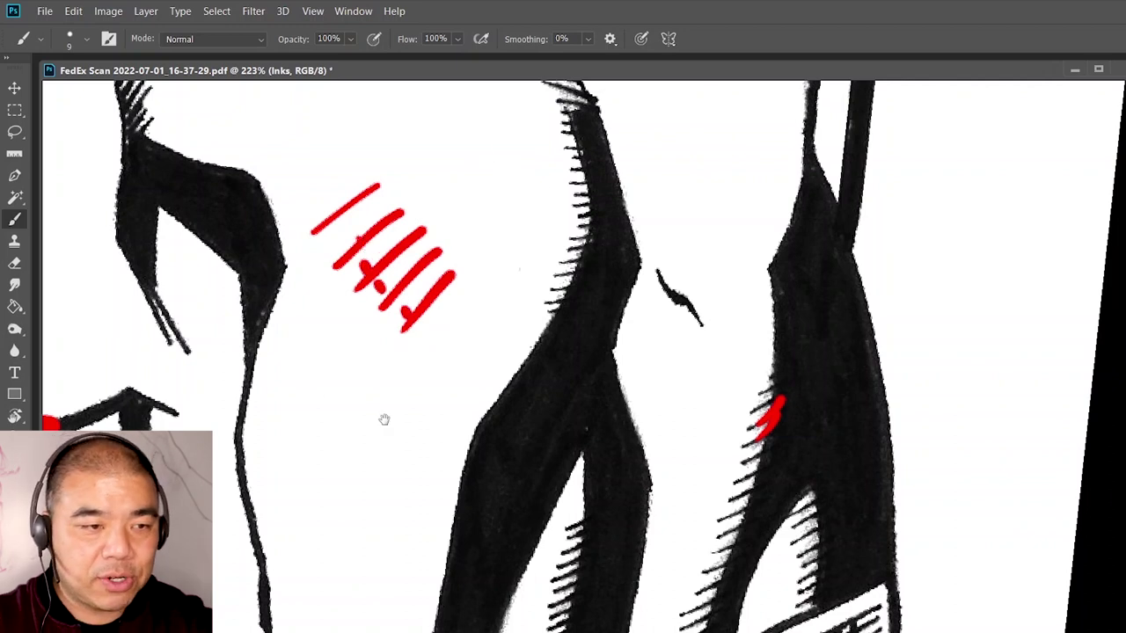
Add short red hatching strokes along the outer edge of the middle black forearm shadow, continuing down toward its existing hatching
{"action": "left_click_drag", "start_coordinate": [384, 420], "coordinate": [397, 341]}
{"action": "mouse_move", "coordinate": [471, 382]}
{"action": "left_mouse_down"}
{"action": "mouse_move", "coordinate": [517, 357]}
{"action": "mouse_move", "coordinate": [516, 375]}
{"action": "left_mouse_up"}
{"action": "left_click_drag", "start_coordinate": [468, 403], "coordinate": [517, 386]}
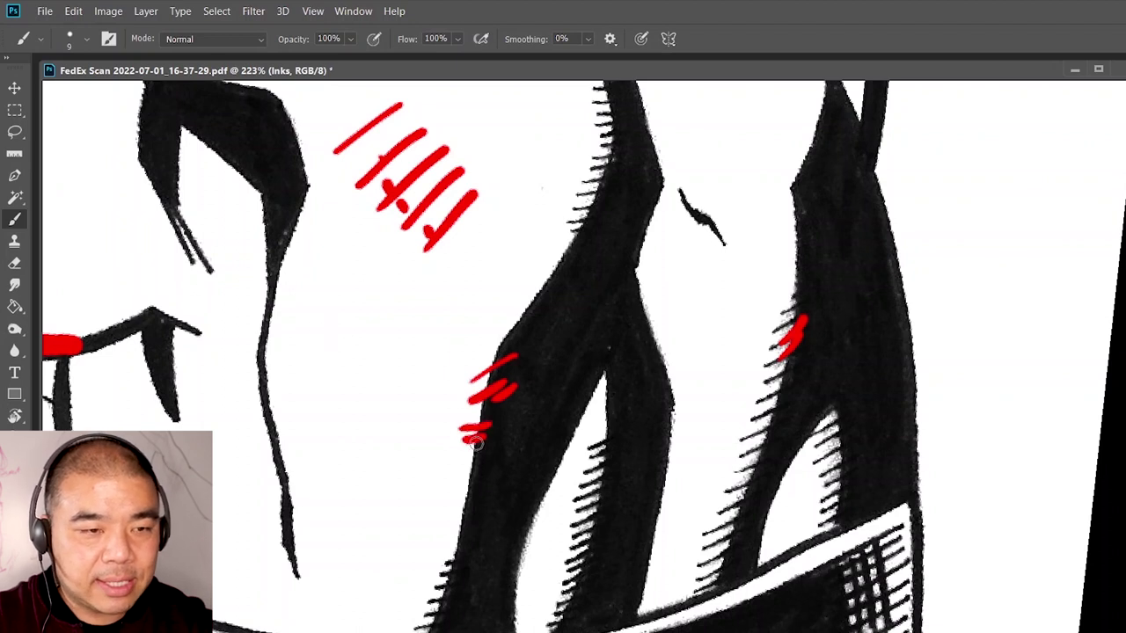
{"action": "left_click_drag", "start_coordinate": [437, 483], "coordinate": [479, 480]}
{"action": "left_click_drag", "start_coordinate": [440, 495], "coordinate": [483, 493]}
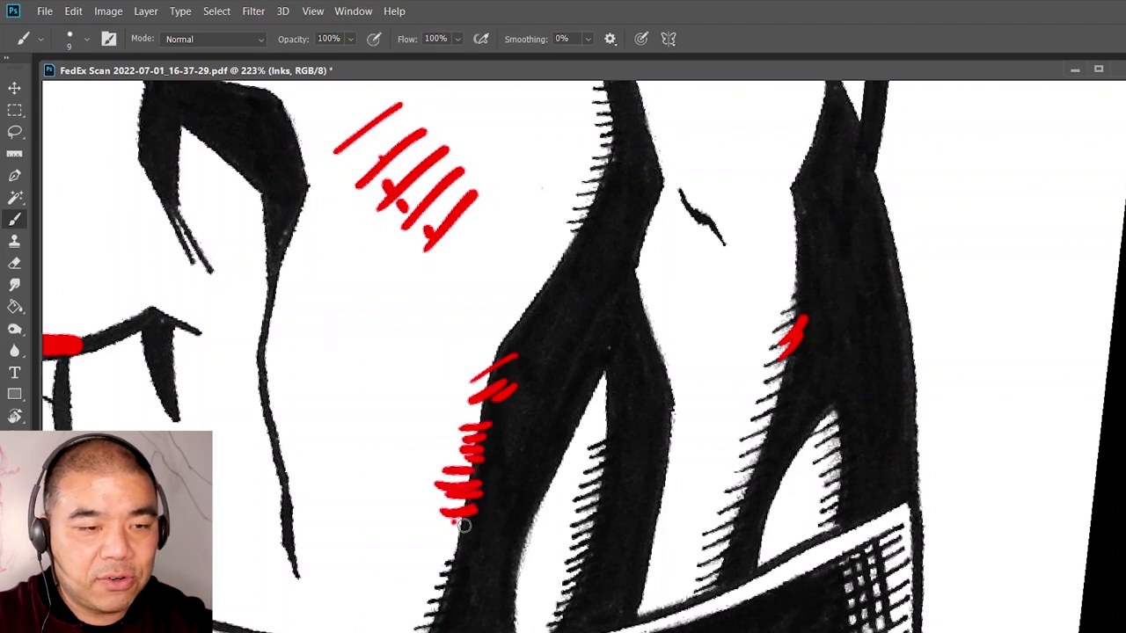
Outline both edges of the curved hatching above the forearm shadow with red lines
{"action": "left_click_drag", "start_coordinate": [544, 357], "coordinate": [471, 632]}
{"action": "left_click_drag", "start_coordinate": [576, 399], "coordinate": [827, 595]}
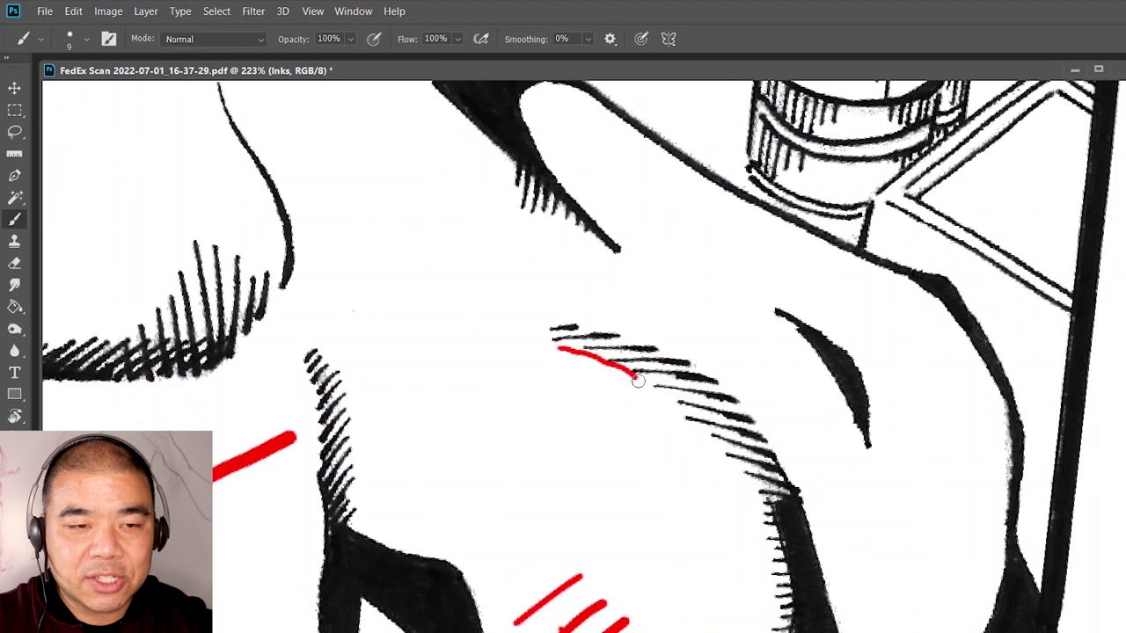
{"action": "left_click_drag", "start_coordinate": [687, 417], "coordinate": [768, 538]}
{"action": "left_click_drag", "start_coordinate": [640, 345], "coordinate": [774, 444]}
Ring parts of the slanted hatching and cross-hatching along the black shadow below the chest with curved red strokes
{"action": "scroll", "coordinate": [774, 314], "scroll_direction": "left", "scroll_amount": 5}
{"action": "mouse_move", "coordinate": [515, 247]}
{"action": "left_mouse_down"}
{"action": "mouse_move", "coordinate": [456, 266]}
{"action": "mouse_move", "coordinate": [401, 330]}
{"action": "left_mouse_up"}
{"action": "scroll", "coordinate": [400, 330], "scroll_direction": "left", "scroll_amount": 5}
{"action": "key", "text": "ctrl+space"}
{"action": "left_click_drag", "start_coordinate": [514, 361], "coordinate": [596, 327]}
{"action": "left_click_drag", "start_coordinate": [655, 153], "coordinate": [635, 356]}
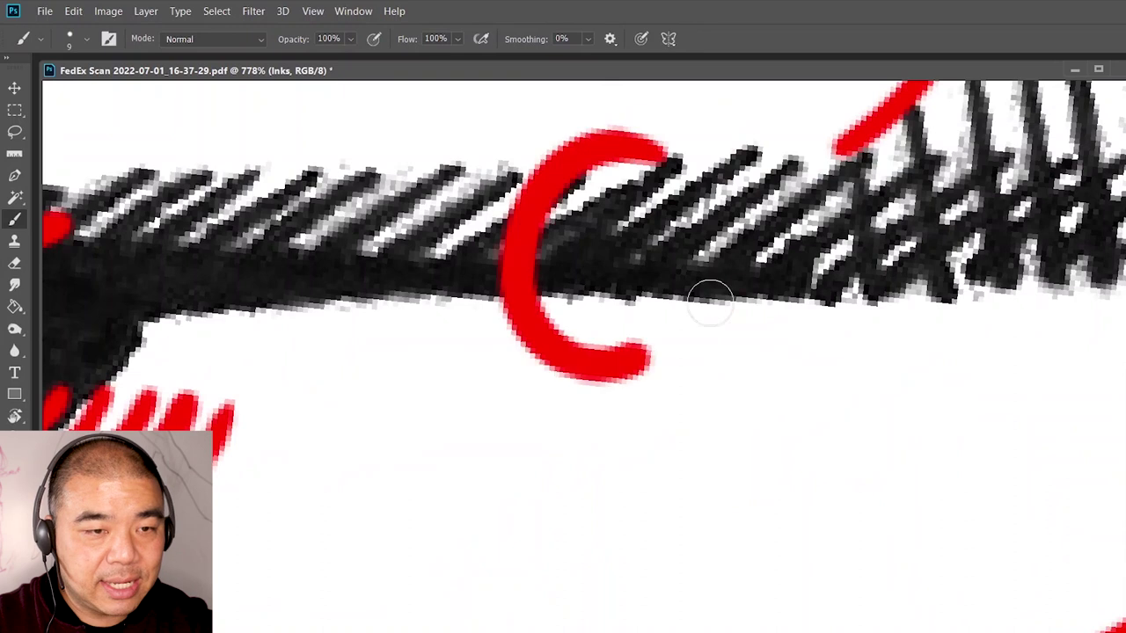
{"action": "left_click_drag", "start_coordinate": [711, 303], "coordinate": [432, 263]}
{"action": "left_click_drag", "start_coordinate": [574, 479], "coordinate": [817, 339]}
{"action": "key", "text": "space"}
{"action": "left_click_drag", "start_coordinate": [465, 332], "coordinate": [742, 410]}
{"action": "mouse_move", "coordinate": [494, 417]}
{"action": "left_mouse_down"}
{"action": "mouse_move", "coordinate": [451, 397]}
{"action": "mouse_move", "coordinate": [512, 383]}
{"action": "left_mouse_up"}
{"action": "left_click_drag", "start_coordinate": [585, 156], "coordinate": [629, 218]}
{"action": "left_click_drag", "start_coordinate": [561, 211], "coordinate": [674, 170]}
Temporarily circle the hatching that leads into the rounded black shape near the collarbone in red
{"action": "key", "text": "ctrl+space"}
{"action": "mouse_move", "coordinate": [810, 261]}
{"action": "left_mouse_down"}
{"action": "mouse_move", "coordinate": [672, 395]}
{"action": "mouse_move", "coordinate": [530, 479]}
{"action": "left_mouse_up"}
{"action": "left_click_drag", "start_coordinate": [572, 157], "coordinate": [692, 342]}
{"action": "key", "text": "space"}
{"action": "key", "text": "ctrl+space"}
{"action": "left_click_drag", "start_coordinate": [551, 228], "coordinate": [604, 188]}
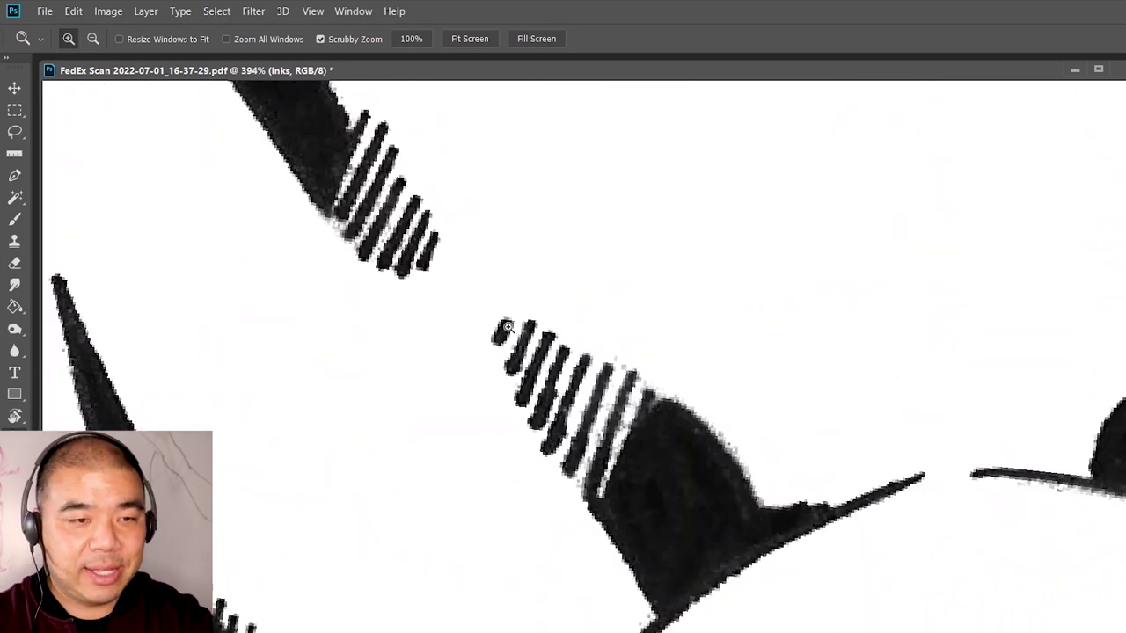
{"action": "key", "text": "b"}
{"action": "mouse_move", "coordinate": [531, 245]}
{"action": "left_mouse_down"}
{"action": "mouse_move", "coordinate": [701, 473]}
{"action": "mouse_move", "coordinate": [490, 333]}
{"action": "left_mouse_up"}
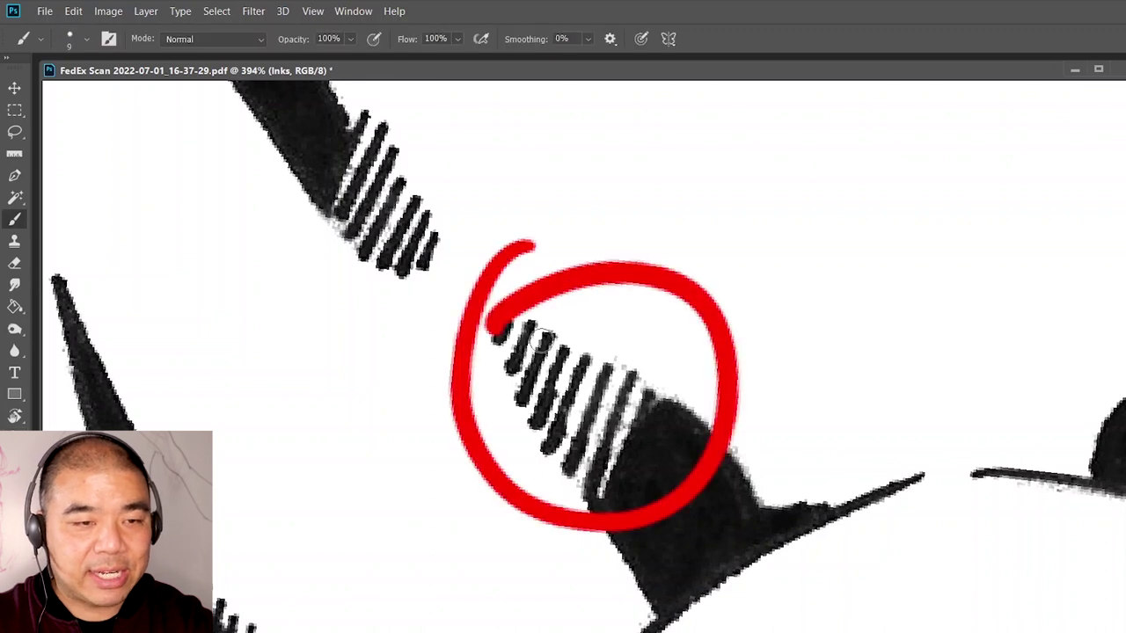
{"action": "key", "text": "ctrl+z"}
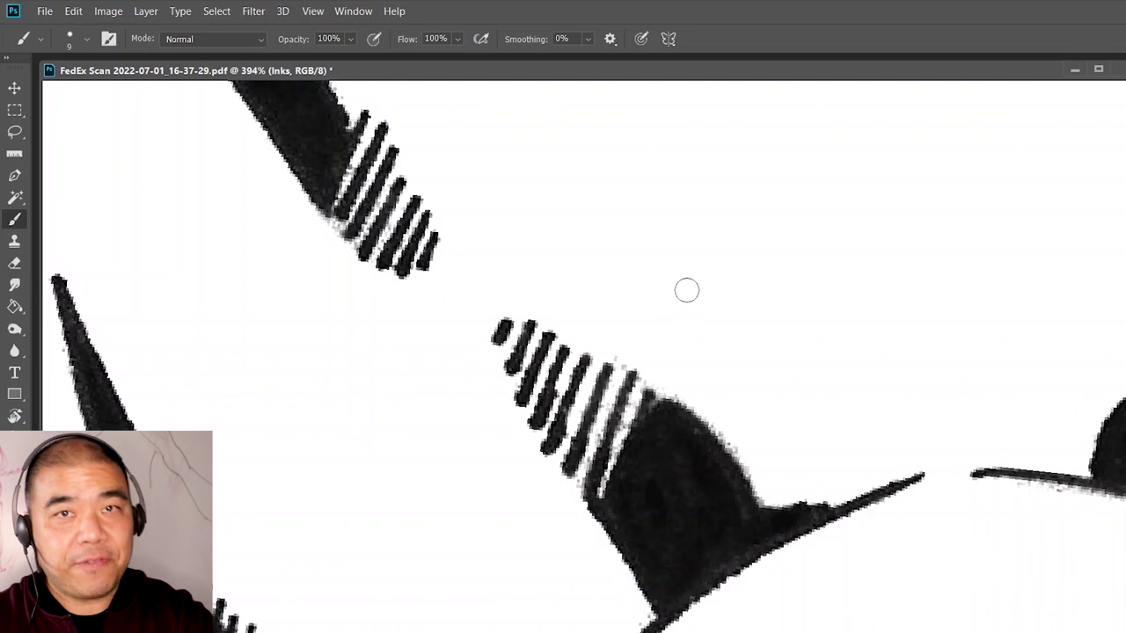
Paint a row of near-vertical red strokes above the collarbone hatching, thickening and tightening them into a solid block
{"action": "left_click_drag", "start_coordinate": [652, 156], "coordinate": [643, 183]}
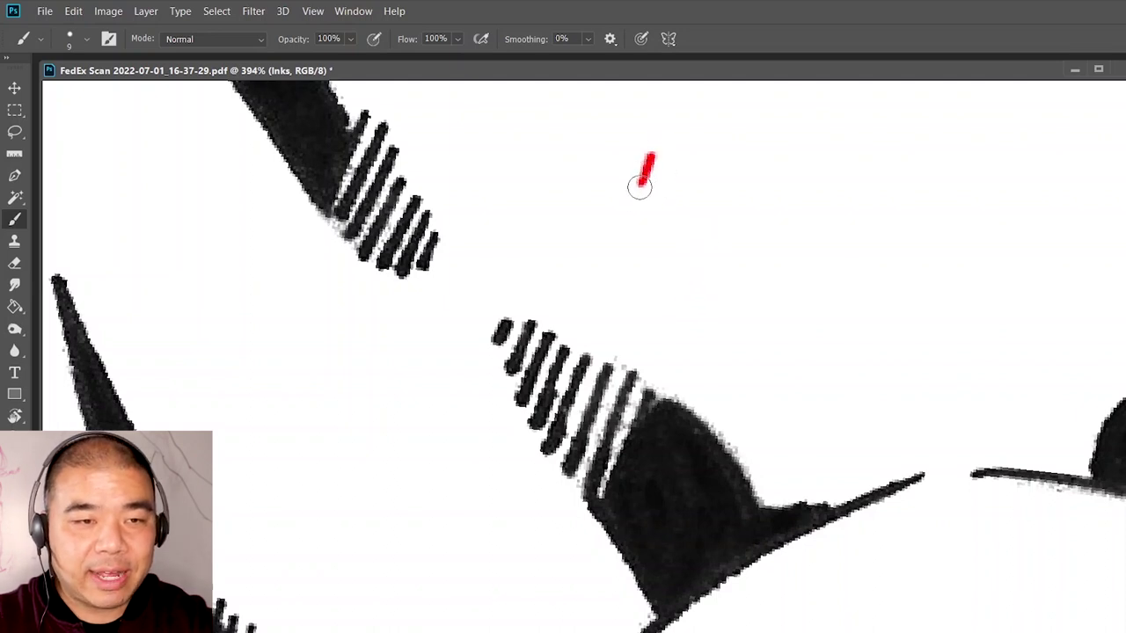
{"action": "left_click_drag", "start_coordinate": [678, 152], "coordinate": [652, 231]}
{"action": "left_click_drag", "start_coordinate": [707, 154], "coordinate": [687, 240]}
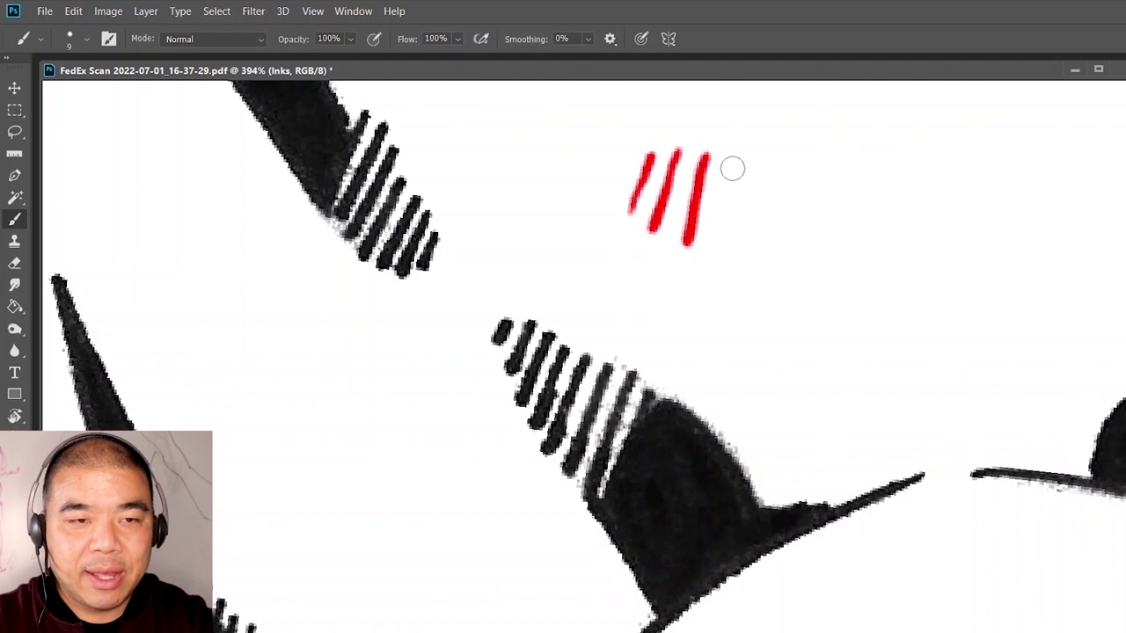
{"action": "left_click_drag", "start_coordinate": [730, 159], "coordinate": [713, 235]}
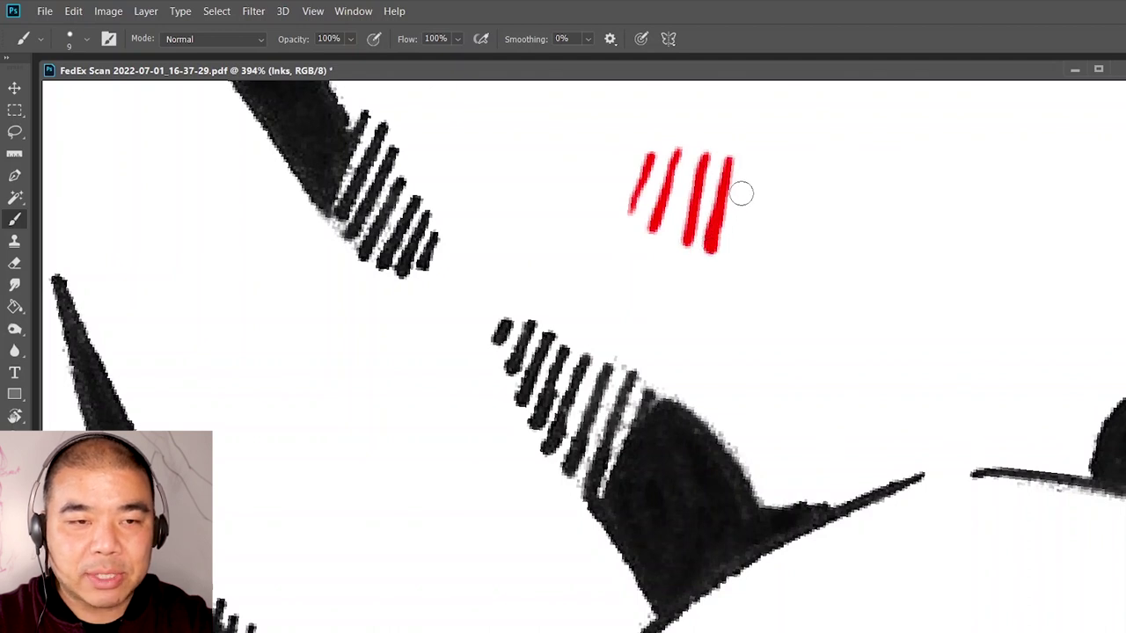
{"action": "left_click_drag", "start_coordinate": [751, 160], "coordinate": [732, 256]}
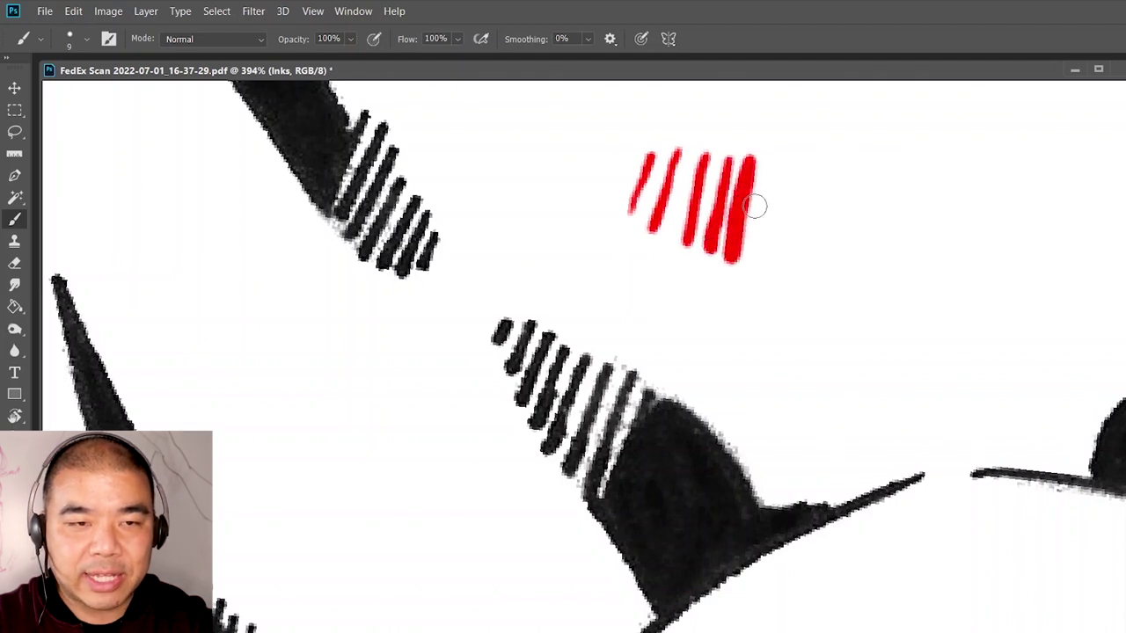
{"action": "mouse_move", "coordinate": [773, 159]}
{"action": "left_mouse_down"}
{"action": "mouse_move", "coordinate": [747, 264]}
{"action": "mouse_move", "coordinate": [783, 209]}
{"action": "mouse_move", "coordinate": [762, 271]}
{"action": "mouse_move", "coordinate": [779, 262]}
{"action": "left_mouse_up"}
Trace the black hatching strokes near the collarbone in red, merging the last ones into the rounded black shape
{"action": "left_click_drag", "start_coordinate": [599, 352], "coordinate": [632, 271]}
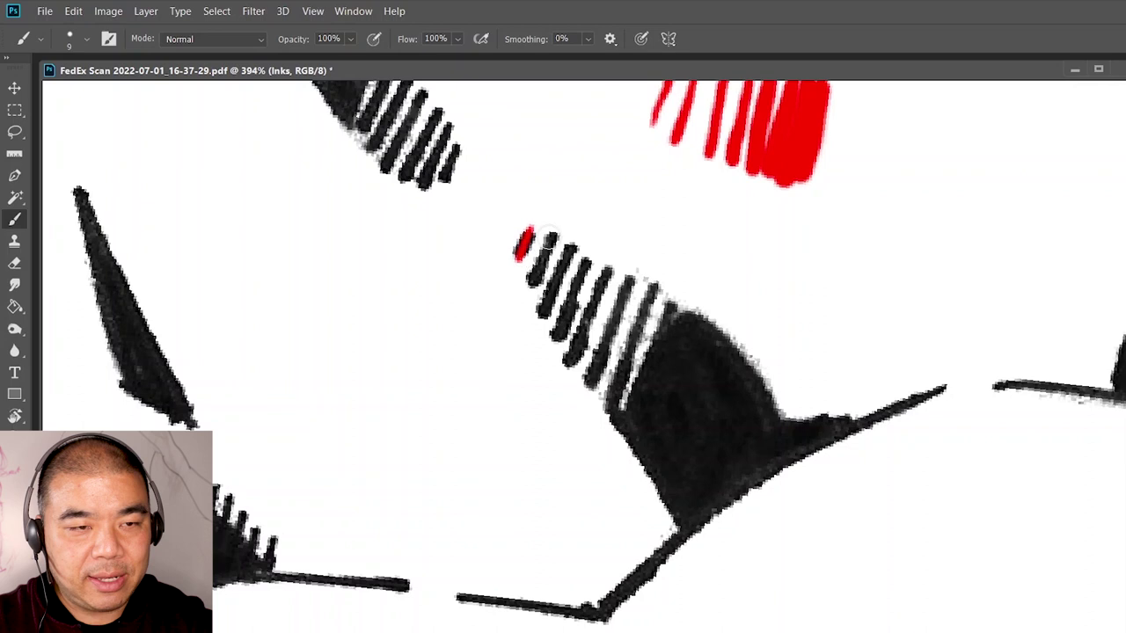
{"action": "mouse_move", "coordinate": [542, 255]}
{"action": "left_mouse_down"}
{"action": "mouse_move", "coordinate": [530, 281]}
{"action": "mouse_move", "coordinate": [547, 303]}
{"action": "left_mouse_up"}
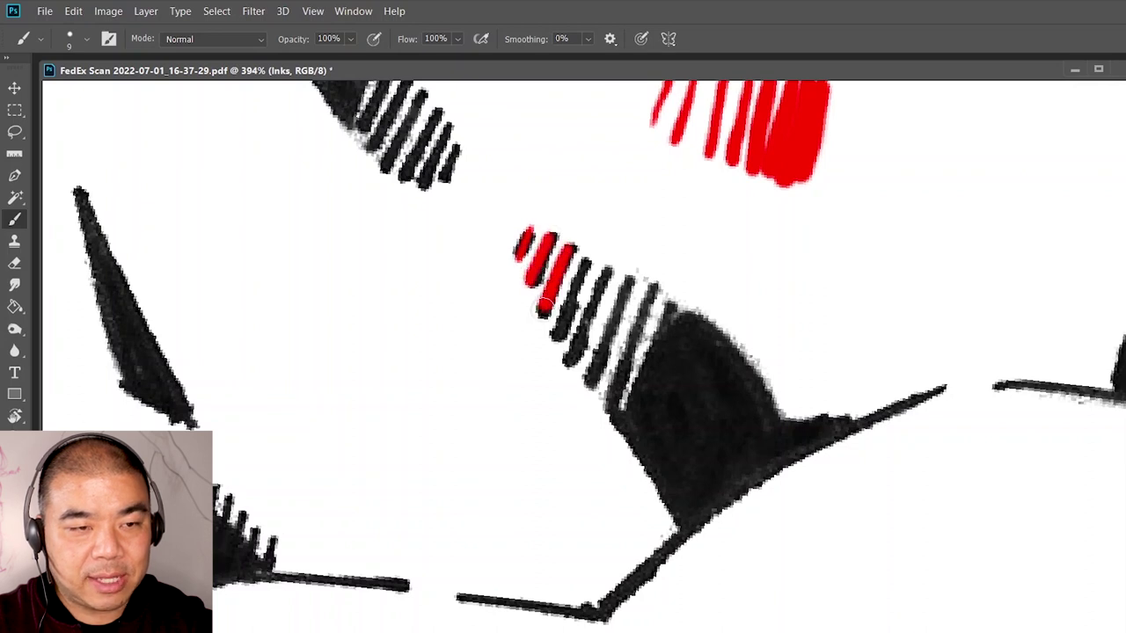
{"action": "left_click_drag", "start_coordinate": [581, 269], "coordinate": [561, 333]}
{"action": "left_click_drag", "start_coordinate": [606, 281], "coordinate": [580, 357]}
{"action": "key", "text": "ctrl+z"}
{"action": "left_click_drag", "start_coordinate": [601, 280], "coordinate": [571, 361]}
{"action": "left_click_drag", "start_coordinate": [625, 287], "coordinate": [589, 383]}
{"action": "left_click_drag", "start_coordinate": [648, 299], "coordinate": [612, 400]}
{"action": "left_click_drag", "start_coordinate": [664, 307], "coordinate": [619, 415]}
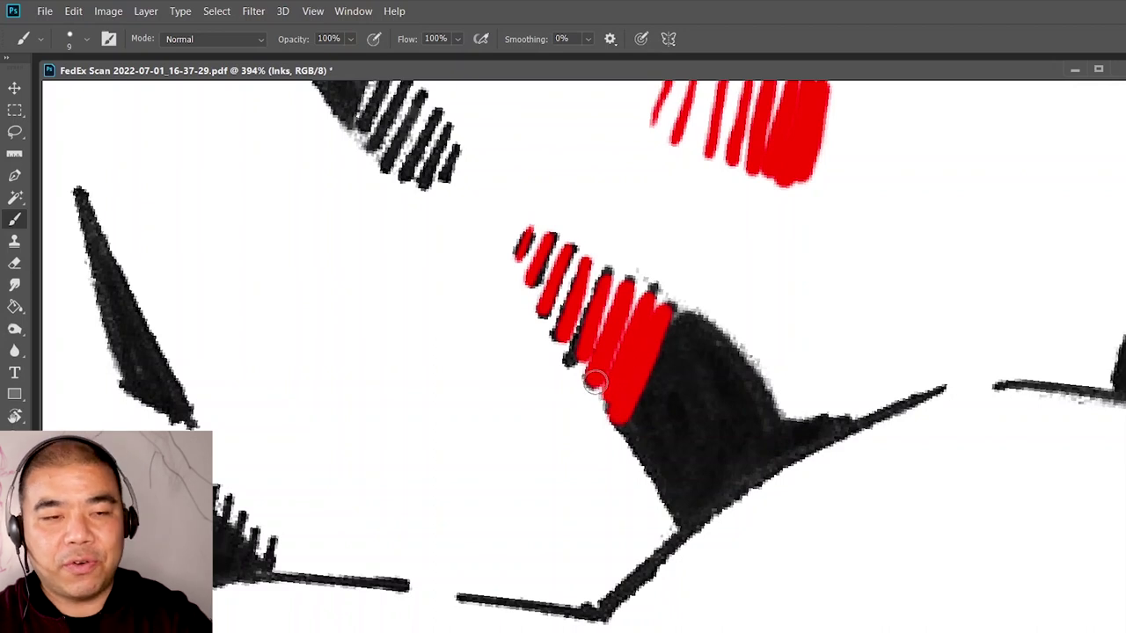
Paint a smaller red sample of spaced strokes merging into a solid block in the blank area beside the traced hatching
{"action": "left_click_drag", "start_coordinate": [526, 423], "coordinate": [574, 365]}
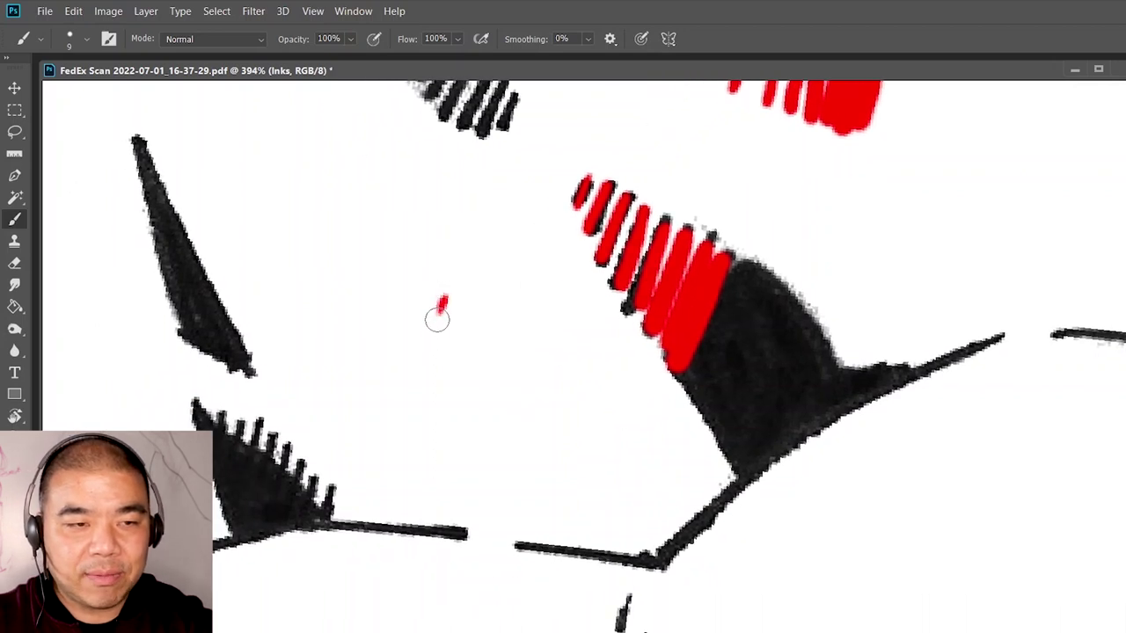
{"action": "left_click_drag", "start_coordinate": [456, 326], "coordinate": [445, 358]}
{"action": "left_click_drag", "start_coordinate": [479, 313], "coordinate": [467, 373]}
{"action": "left_click_drag", "start_coordinate": [499, 314], "coordinate": [493, 348]}
{"action": "mouse_move", "coordinate": [496, 360]}
{"action": "left_mouse_down"}
{"action": "mouse_move", "coordinate": [506, 374]}
{"action": "mouse_move", "coordinate": [514, 352]}
{"action": "mouse_move", "coordinate": [511, 402]}
{"action": "left_mouse_up"}
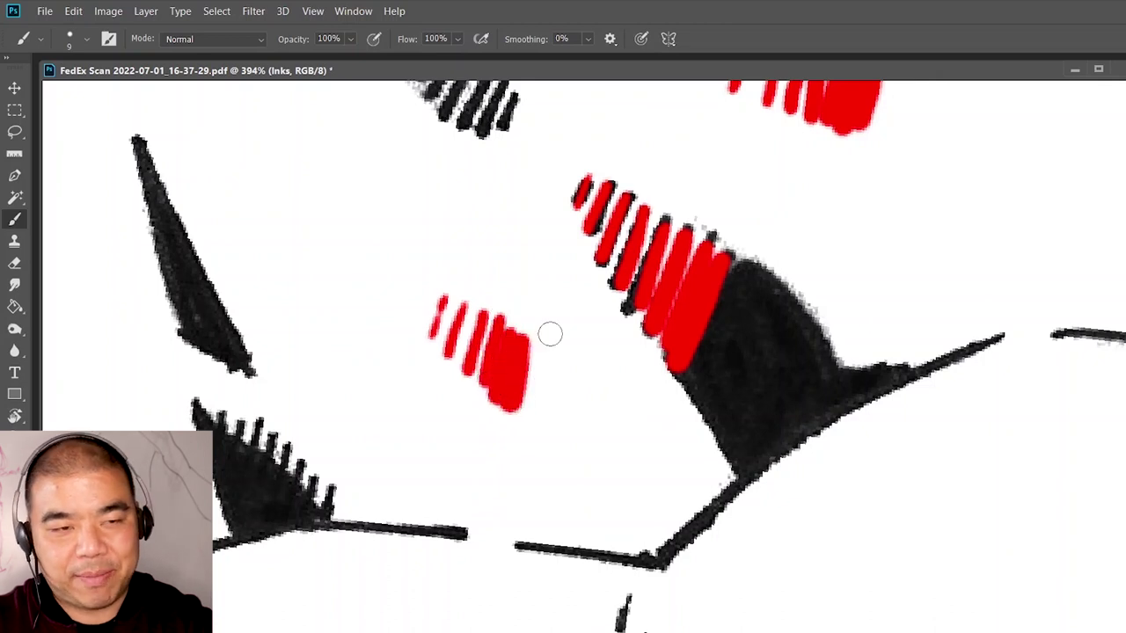
Paint a solid red band alongside the upper black neck shadow and break its lower end into progressively shorter, thinner strokes
{"action": "left_click_drag", "start_coordinate": [566, 211], "coordinate": [626, 377]}
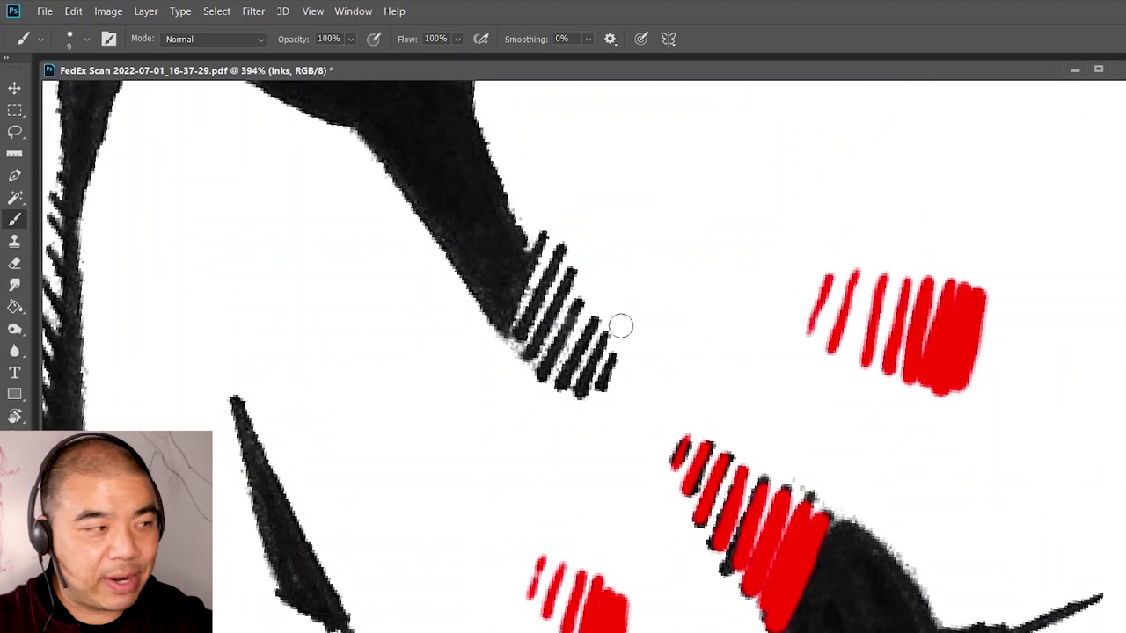
{"action": "mouse_move", "coordinate": [589, 236]}
{"action": "left_mouse_down"}
{"action": "mouse_move", "coordinate": [633, 261]}
{"action": "mouse_move", "coordinate": [598, 260]}
{"action": "mouse_move", "coordinate": [490, 299]}
{"action": "left_mouse_up"}
{"action": "key", "text": "ctrl+z"}
{"action": "key", "text": "ctrl+z"}
{"action": "mouse_move", "coordinate": [328, 248]}
{"action": "left_mouse_down"}
{"action": "mouse_move", "coordinate": [401, 332]}
{"action": "mouse_move", "coordinate": [356, 223]}
{"action": "mouse_move", "coordinate": [412, 285]}
{"action": "mouse_move", "coordinate": [440, 349]}
{"action": "mouse_move", "coordinate": [388, 240]}
{"action": "mouse_move", "coordinate": [440, 328]}
{"action": "mouse_move", "coordinate": [424, 354]}
{"action": "mouse_move", "coordinate": [454, 341]}
{"action": "mouse_move", "coordinate": [436, 371]}
{"action": "mouse_move", "coordinate": [466, 351]}
{"action": "mouse_move", "coordinate": [450, 384]}
{"action": "mouse_move", "coordinate": [475, 360]}
{"action": "mouse_move", "coordinate": [465, 389]}
{"action": "mouse_move", "coordinate": [487, 370]}
{"action": "mouse_move", "coordinate": [482, 403]}
{"action": "mouse_move", "coordinate": [501, 404]}
{"action": "mouse_move", "coordinate": [500, 423]}
{"action": "mouse_move", "coordinate": [517, 406]}
{"action": "mouse_move", "coordinate": [518, 433]}
{"action": "mouse_move", "coordinate": [544, 434]}
{"action": "mouse_move", "coordinate": [550, 418]}
{"action": "mouse_move", "coordinate": [581, 439]}
{"action": "left_mouse_up"}
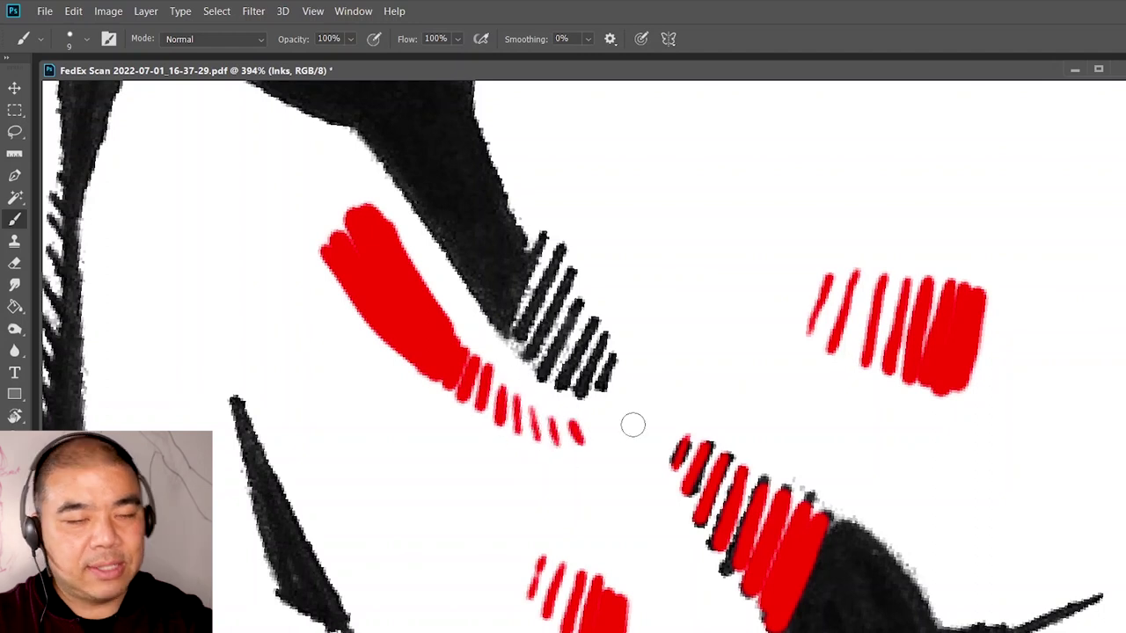
Draw two long tapered red strokes diagonally across the empty centre of the radiating burst in the lower-right comic panel
{"action": "key", "text": "ctrl+space"}
{"action": "left_click_drag", "start_coordinate": [615, 377], "coordinate": [538, 479]}
{"action": "left_click_drag", "start_coordinate": [756, 242], "coordinate": [695, 304]}
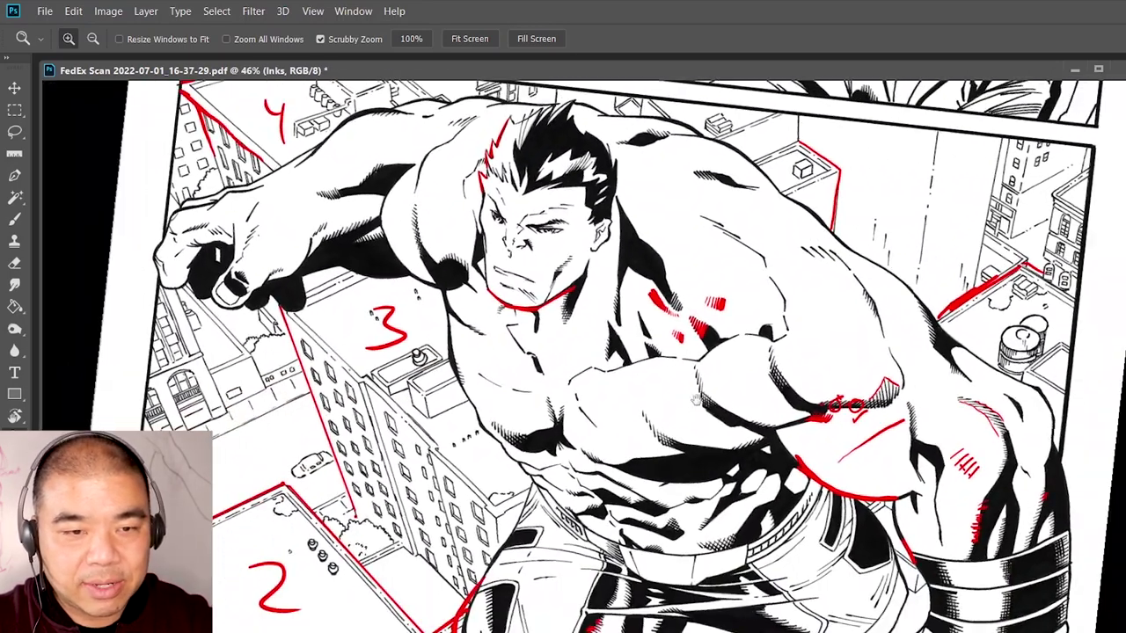
{"action": "left_click_drag", "start_coordinate": [705, 615], "coordinate": [729, 307]}
{"action": "key", "text": "r"}
{"action": "left_click_drag", "start_coordinate": [813, 342], "coordinate": [830, 320]}
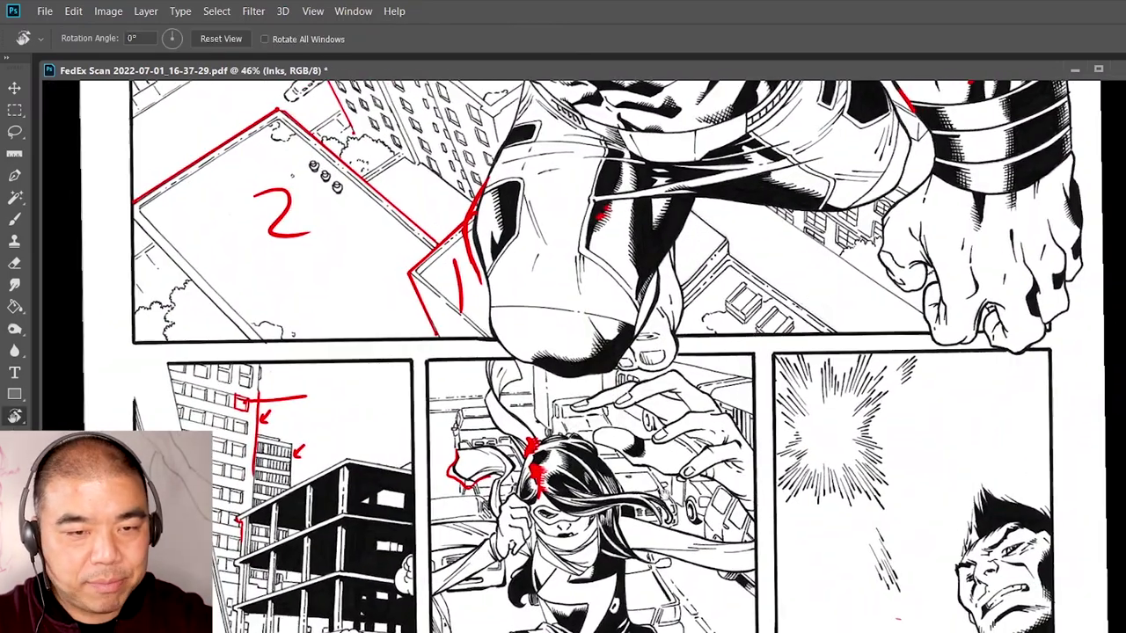
{"action": "left_click_drag", "start_coordinate": [955, 355], "coordinate": [959, 372]}
{"action": "left_click_drag", "start_coordinate": [867, 414], "coordinate": [979, 355]}
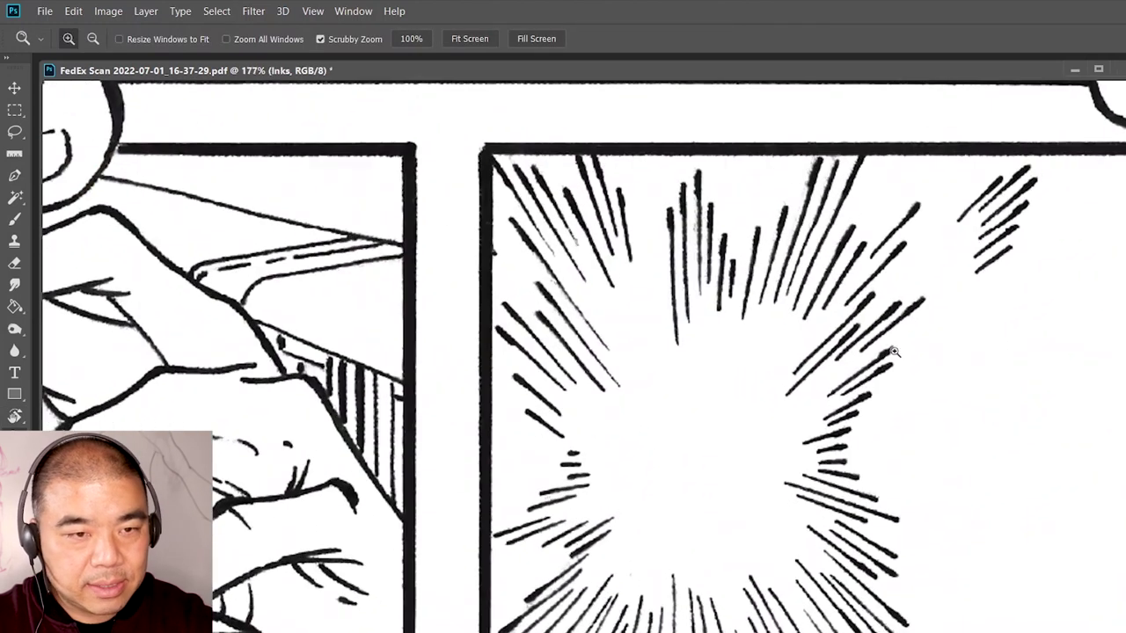
{"action": "left_click_drag", "start_coordinate": [919, 270], "coordinate": [965, 249]}
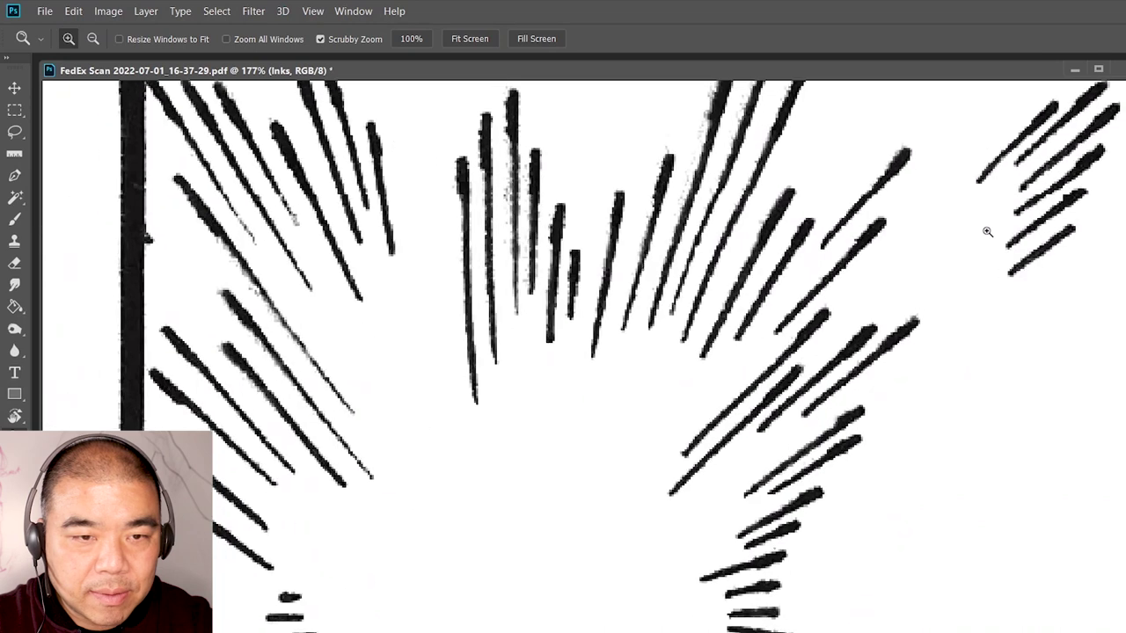
{"action": "left_click_drag", "start_coordinate": [492, 404], "coordinate": [534, 230]}
{"action": "left_click_drag", "start_coordinate": [503, 351], "coordinate": [489, 396]}
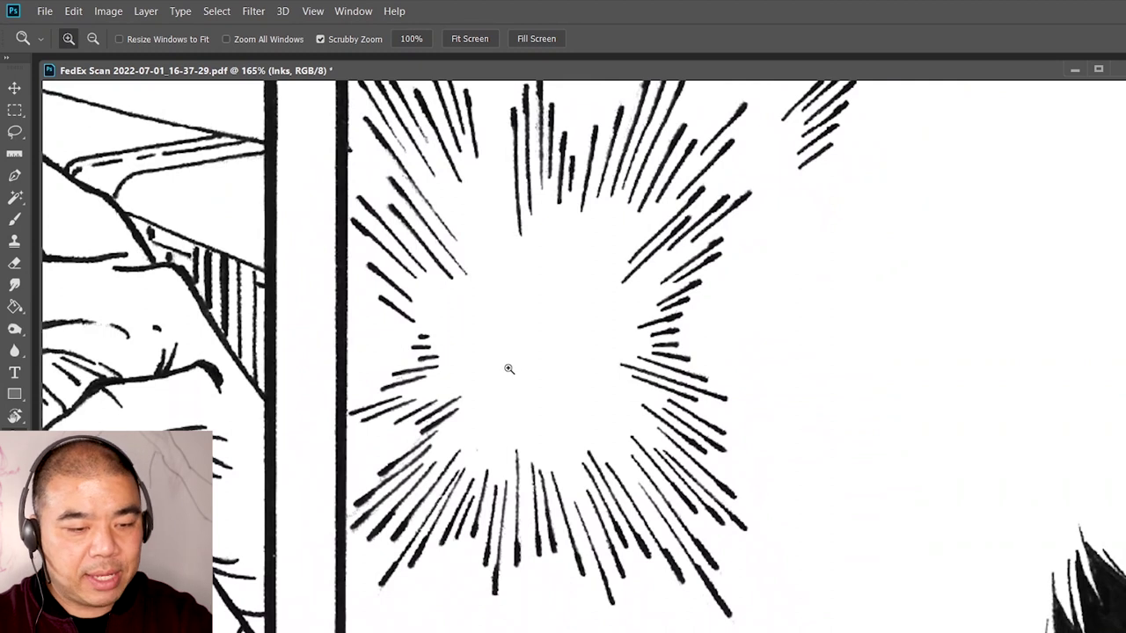
{"action": "key", "text": "b"}
{"action": "left_click_drag", "start_coordinate": [469, 405], "coordinate": [605, 258]}
{"action": "left_click_drag", "start_coordinate": [500, 429], "coordinate": [700, 243]}
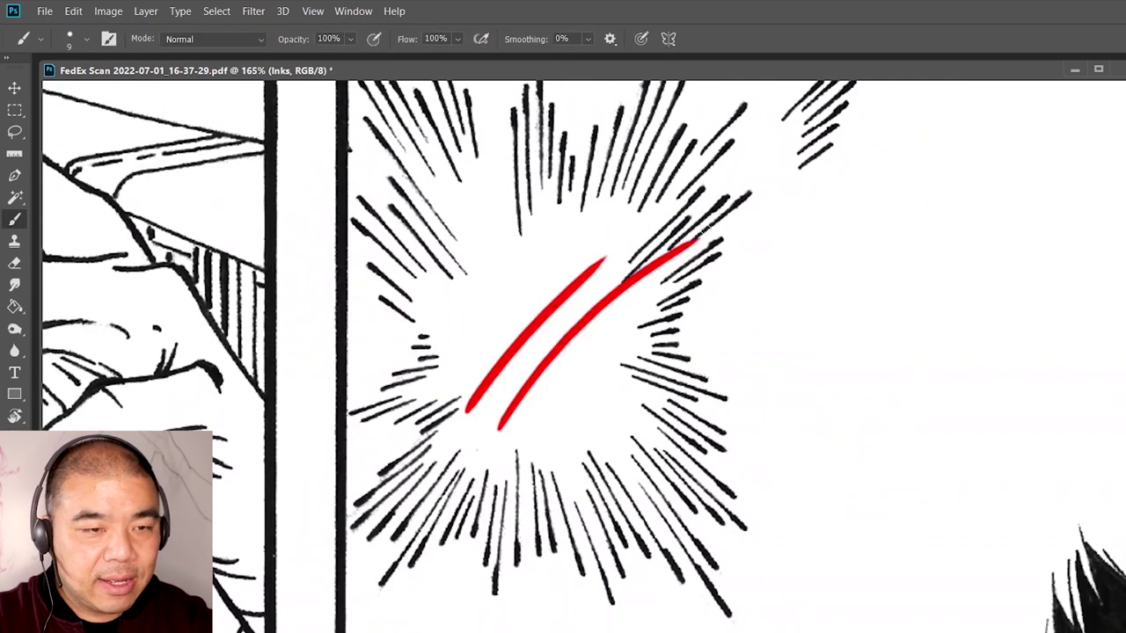
{"action": "key", "text": "z"}
{"action": "mouse_move", "coordinate": [759, 327]}
{"action": "left_mouse_down"}
{"action": "mouse_move", "coordinate": [731, 375]}
{"action": "mouse_move", "coordinate": [791, 351]}
{"action": "left_mouse_up"}
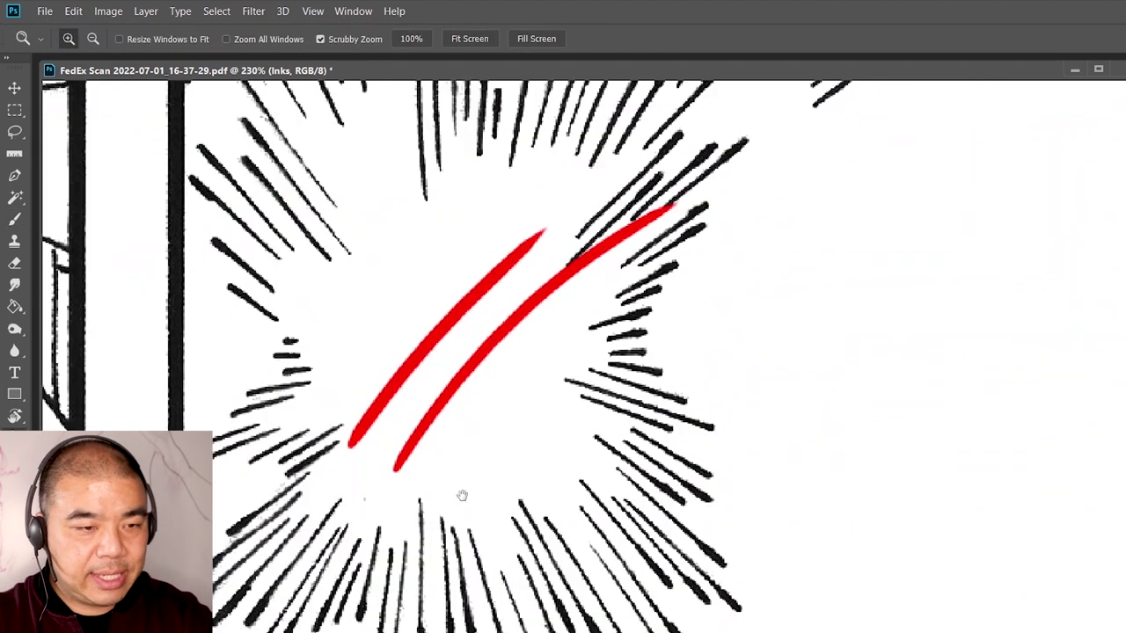
{"action": "left_click_drag", "start_coordinate": [462, 495], "coordinate": [489, 442]}
{"action": "mouse_move", "coordinate": [381, 460]}
{"action": "left_mouse_down"}
{"action": "mouse_move", "coordinate": [423, 449]}
{"action": "mouse_move", "coordinate": [456, 626]}
{"action": "mouse_move", "coordinate": [400, 437]}
{"action": "mouse_move", "coordinate": [343, 484]}
{"action": "left_mouse_up"}
{"action": "key", "text": "b"}
{"action": "key", "text": "ctrl+z"}
{"action": "mouse_move", "coordinate": [497, 394]}
{"action": "left_mouse_down"}
{"action": "mouse_move", "coordinate": [540, 631]}
{"action": "mouse_move", "coordinate": [508, 396]}
{"action": "left_mouse_up"}
{"action": "key", "text": "ctrl+z"}
Draw a long diagonal red stroke alongside the group of black speed lines below the burst
{"action": "key", "text": "z"}
{"action": "left_click_drag", "start_coordinate": [691, 322], "coordinate": [670, 389]}
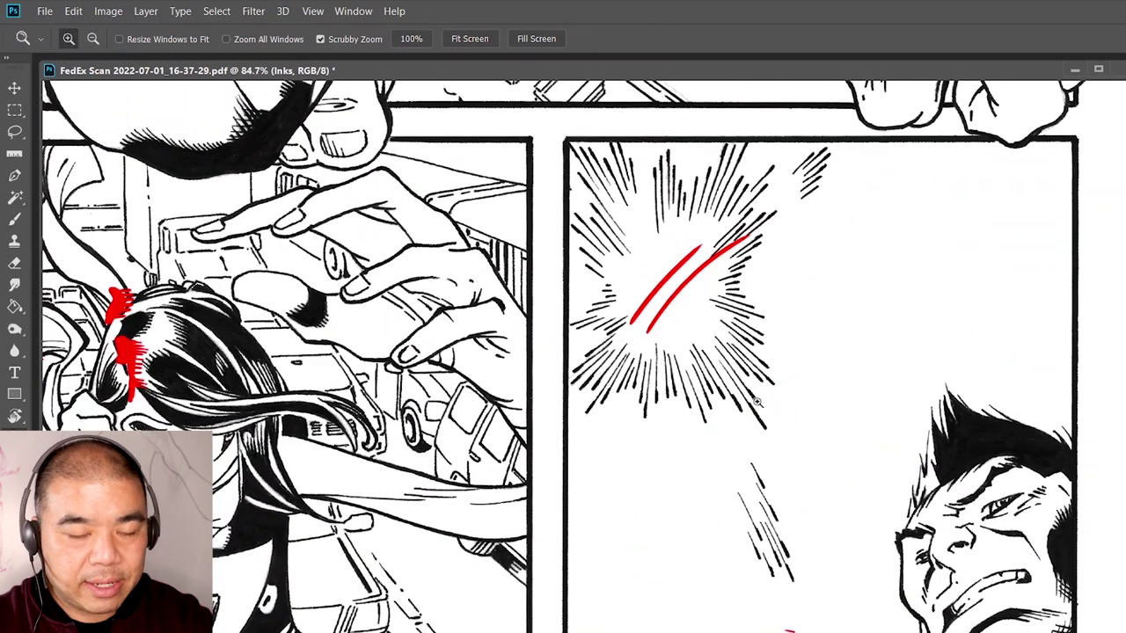
{"action": "mouse_move", "coordinate": [749, 534]}
{"action": "left_mouse_down"}
{"action": "mouse_move", "coordinate": [842, 431]}
{"action": "mouse_move", "coordinate": [648, 335]}
{"action": "left_mouse_up"}
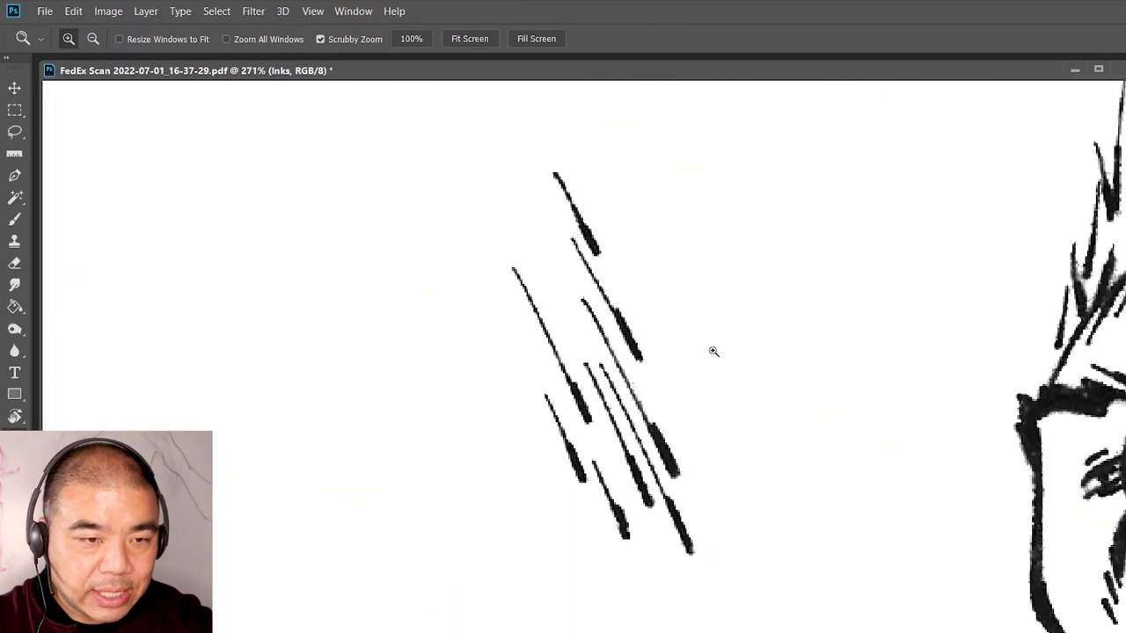
{"action": "key", "text": "b"}
{"action": "mouse_move", "coordinate": [649, 223]}
{"action": "left_mouse_down"}
{"action": "mouse_move", "coordinate": [718, 359]}
{"action": "mouse_move", "coordinate": [713, 326]}
{"action": "mouse_move", "coordinate": [742, 401]}
{"action": "left_mouse_up"}
{"action": "key", "text": "ctrl+z"}
Rotate the canvas view and draw five red speed lines beside the black ones, tapering from thick ends to thin tips
{"action": "key", "text": "r"}
{"action": "mouse_move", "coordinate": [774, 296]}
{"action": "left_mouse_down"}
{"action": "mouse_move", "coordinate": [784, 453]}
{"action": "mouse_move", "coordinate": [715, 519]}
{"action": "left_mouse_up"}
{"action": "key", "text": "b"}
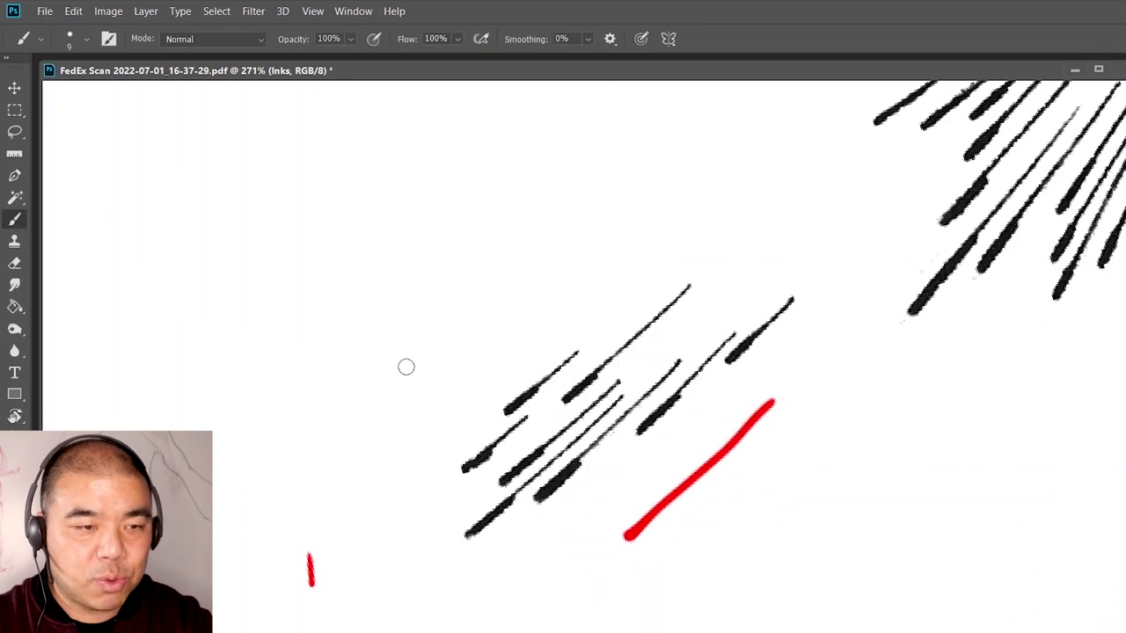
{"action": "left_click_drag", "start_coordinate": [412, 373], "coordinate": [613, 248]}
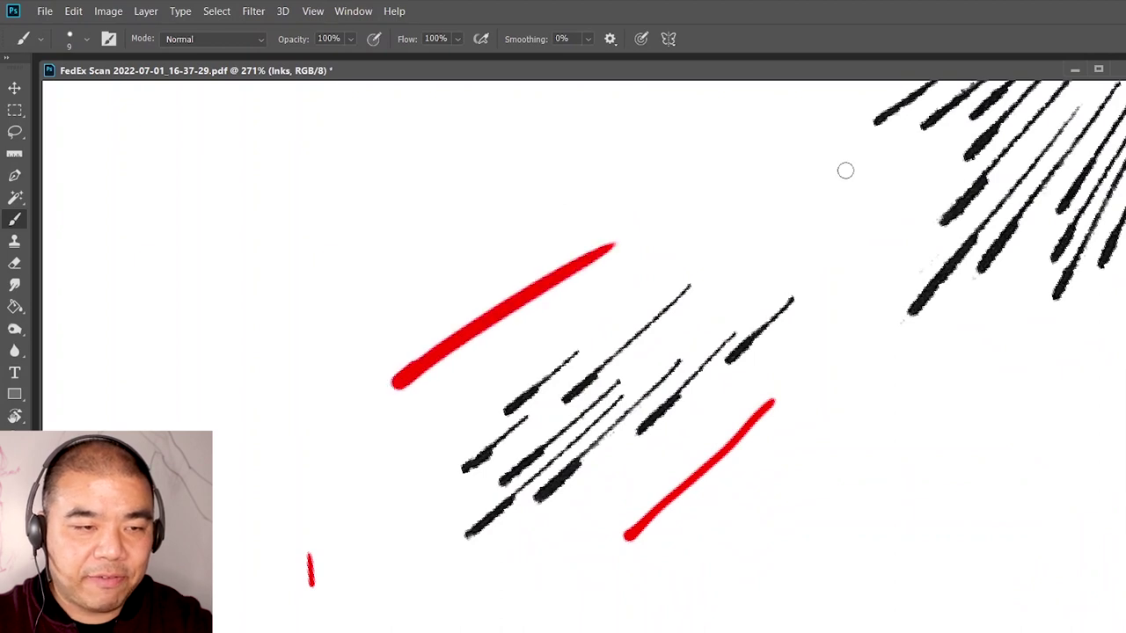
{"action": "left_click_drag", "start_coordinate": [387, 327], "coordinate": [621, 195]}
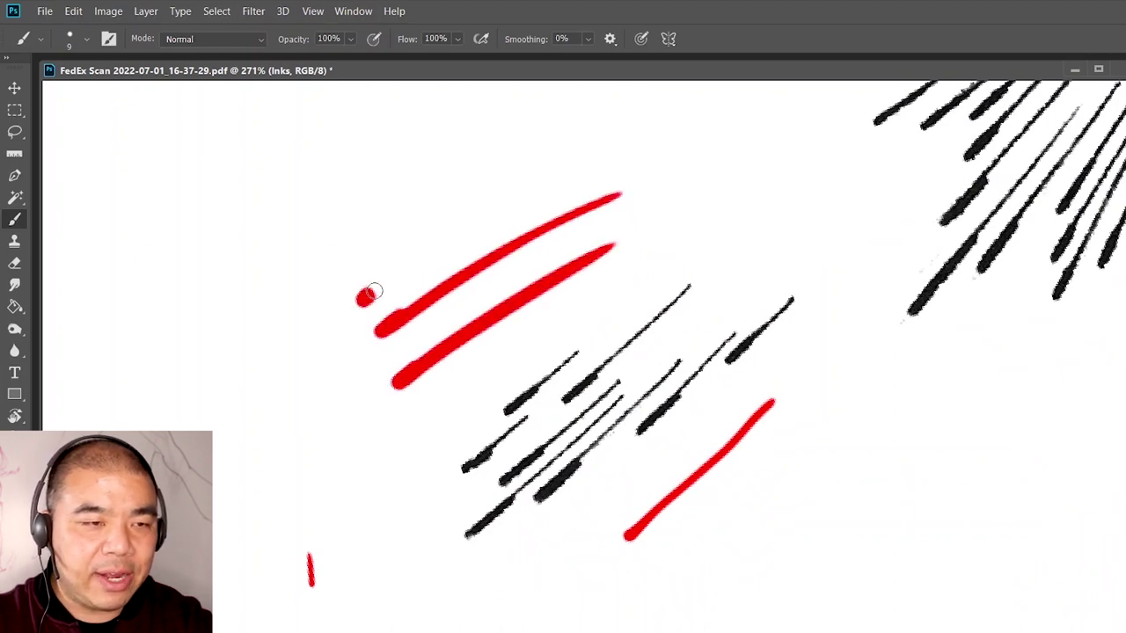
{"action": "left_click_drag", "start_coordinate": [367, 296], "coordinate": [571, 190]}
{"action": "left_click_drag", "start_coordinate": [353, 266], "coordinate": [572, 169]}
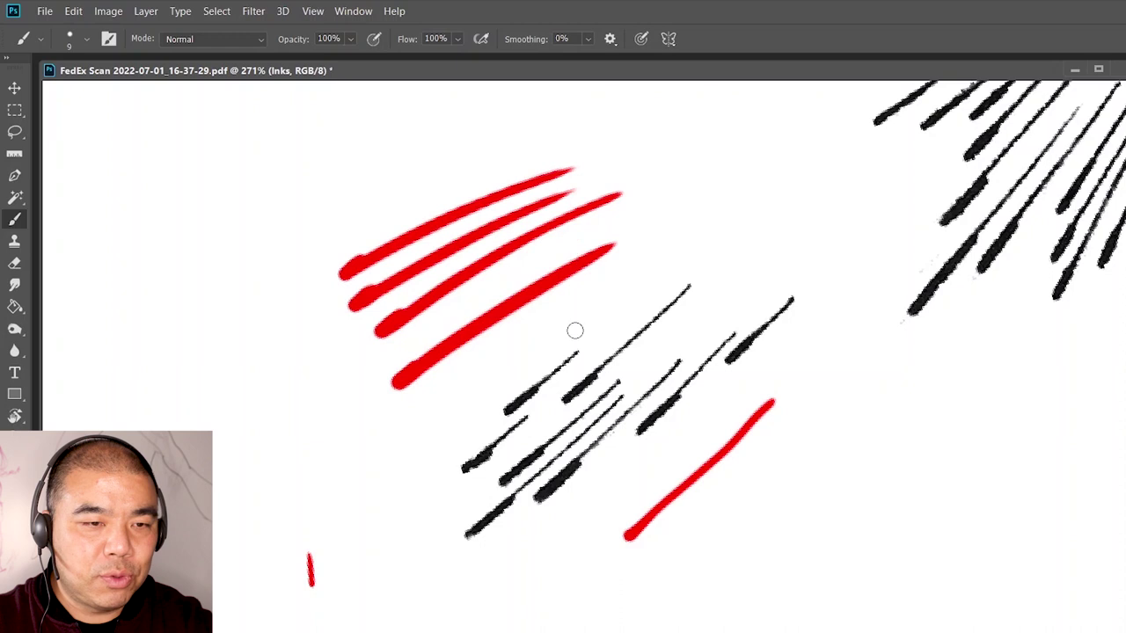
{"action": "left_click_drag", "start_coordinate": [463, 390], "coordinate": [631, 282]}
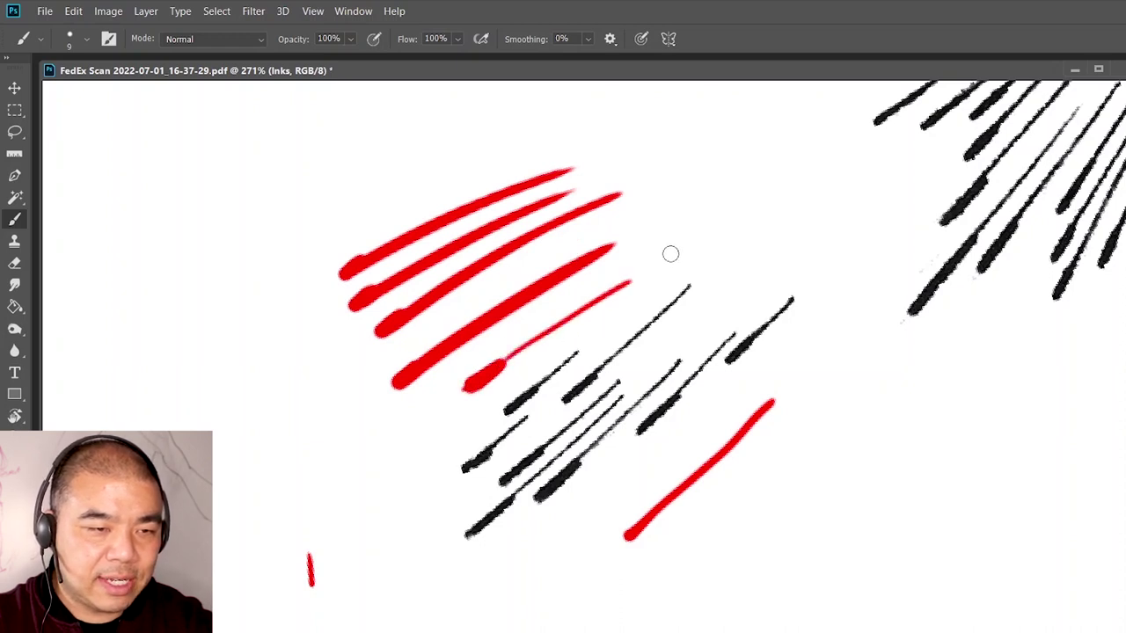
Rotate the canvas view and draw a red mark with a thick blotted head and thin tip near the single long red line
{"action": "key", "text": "r"}
{"action": "left_click_drag", "start_coordinate": [803, 277], "coordinate": [553, 302]}
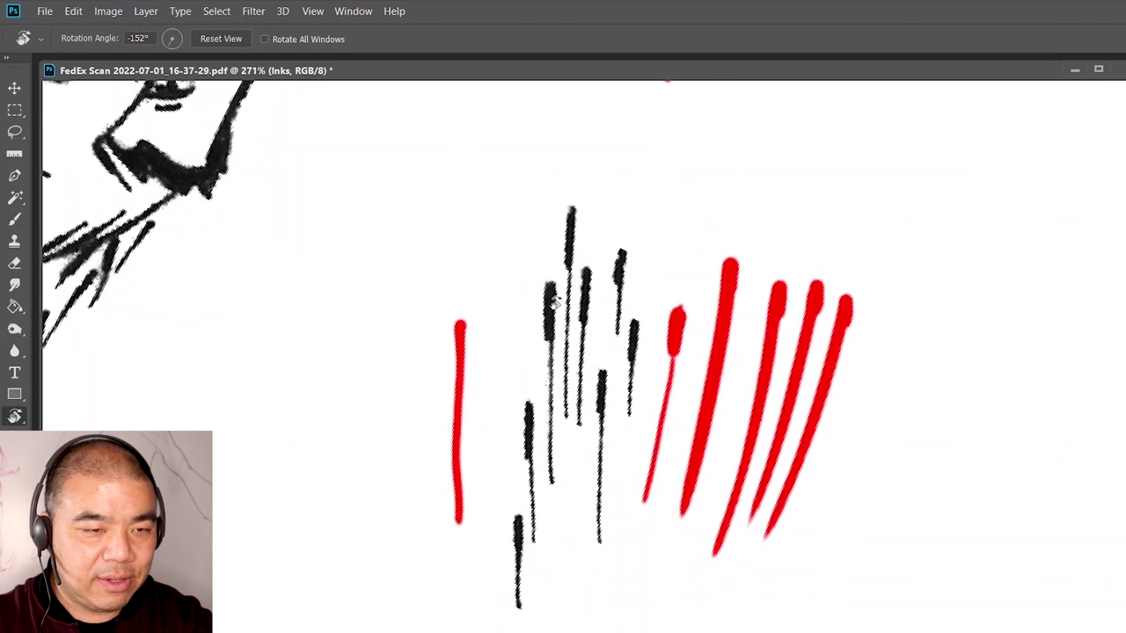
{"action": "key", "text": "b"}
{"action": "left_click_drag", "start_coordinate": [475, 251], "coordinate": [494, 369]}
{"action": "mouse_move", "coordinate": [461, 229]}
{"action": "left_mouse_down"}
{"action": "mouse_move", "coordinate": [475, 250]}
{"action": "mouse_move", "coordinate": [492, 230]}
{"action": "left_mouse_up"}
Turn the canvas view back and add two long red speed lines beyond the outer side of the five existing ones
{"action": "key", "text": "r"}
{"action": "mouse_move", "coordinate": [346, 226]}
{"action": "left_mouse_down"}
{"action": "mouse_move", "coordinate": [604, 503]}
{"action": "mouse_move", "coordinate": [648, 492]}
{"action": "mouse_move", "coordinate": [405, 392]}
{"action": "left_mouse_up"}
{"action": "key", "text": "b"}
{"action": "left_click_drag", "start_coordinate": [206, 280], "coordinate": [363, 160]}
{"action": "left_click_drag", "start_coordinate": [227, 313], "coordinate": [343, 209]}
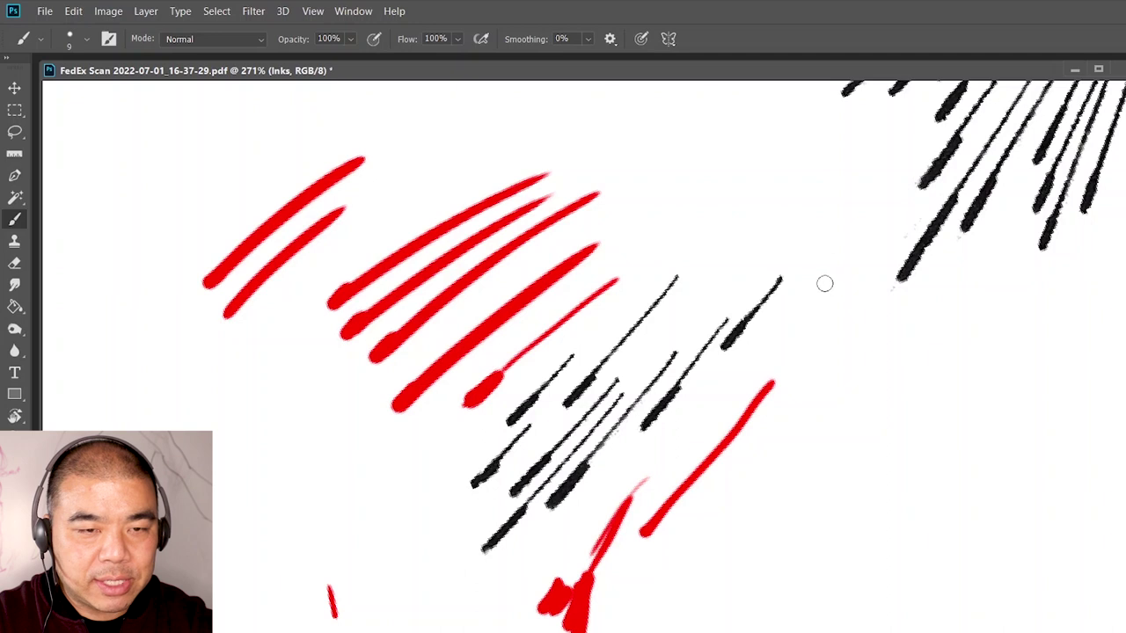
Draw three long red speed lines with thick starts on the opposite side of the black speed lines, around the single red line
{"action": "left_click_drag", "start_coordinate": [804, 302], "coordinate": [701, 435]}
{"action": "left_click_drag", "start_coordinate": [863, 293], "coordinate": [749, 459]}
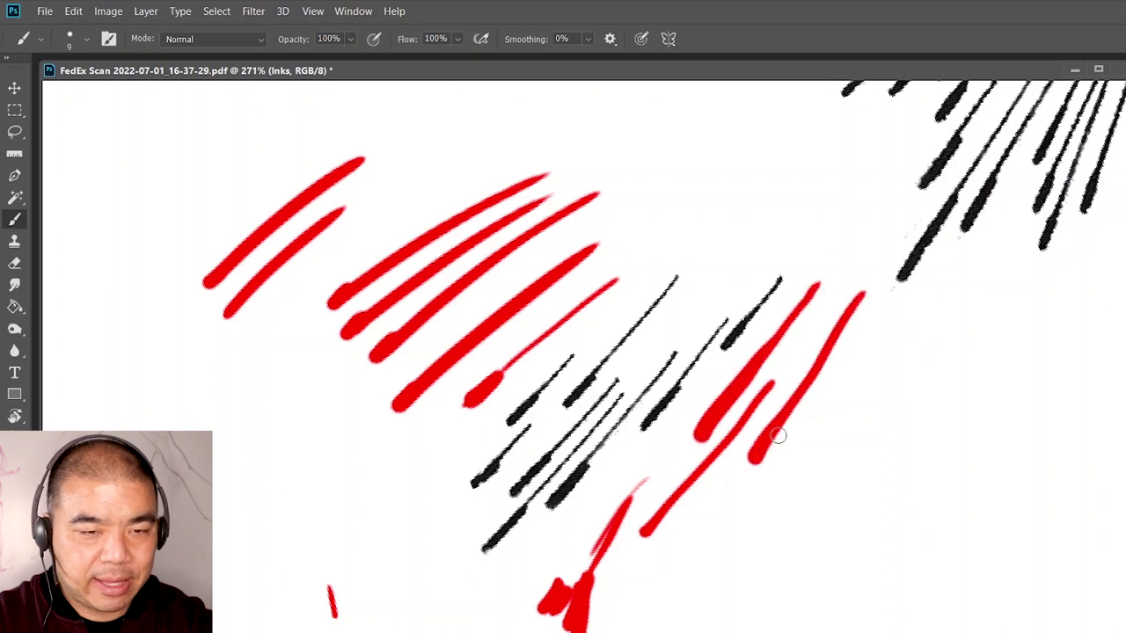
{"action": "left_click_drag", "start_coordinate": [871, 347], "coordinate": [777, 484]}
Rotate the canvas and draw five more curved red speed lines, thick at one end, in the empty area beyond the group
{"action": "key", "text": "r"}
{"action": "mouse_move", "coordinate": [717, 330]}
{"action": "left_mouse_down"}
{"action": "mouse_move", "coordinate": [684, 548]}
{"action": "mouse_move", "coordinate": [357, 540]}
{"action": "left_mouse_up"}
{"action": "left_click_drag", "start_coordinate": [651, 392], "coordinate": [654, 509]}
{"action": "key", "text": "b"}
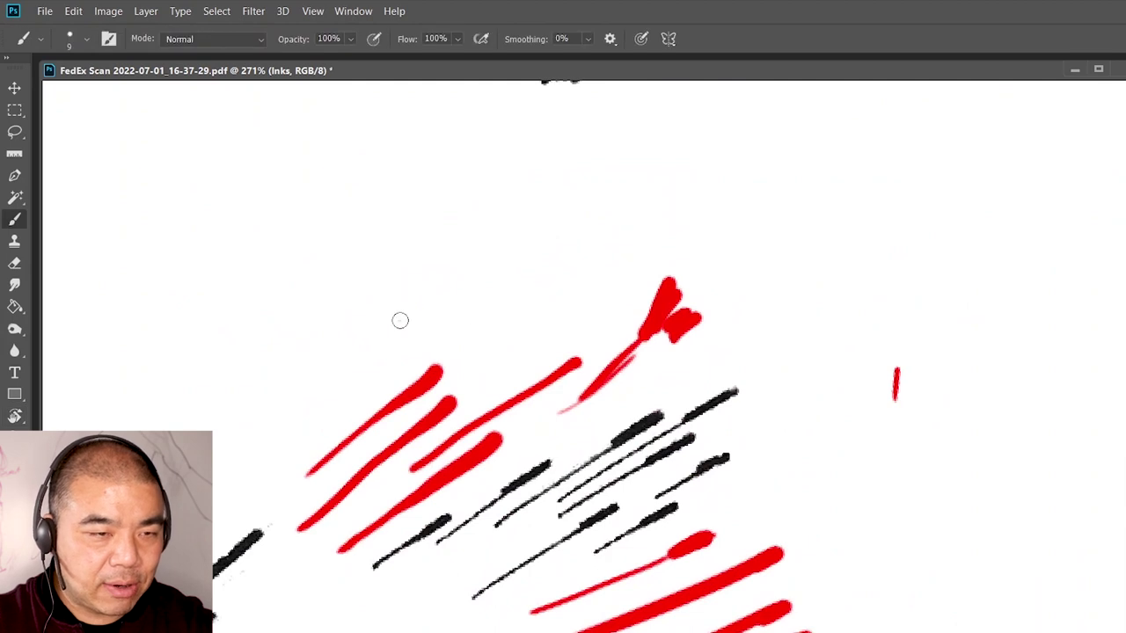
{"action": "left_click_drag", "start_coordinate": [400, 321], "coordinate": [587, 223]}
{"action": "left_click_drag", "start_coordinate": [352, 281], "coordinate": [580, 172]}
{"action": "left_click_drag", "start_coordinate": [421, 202], "coordinate": [572, 152]}
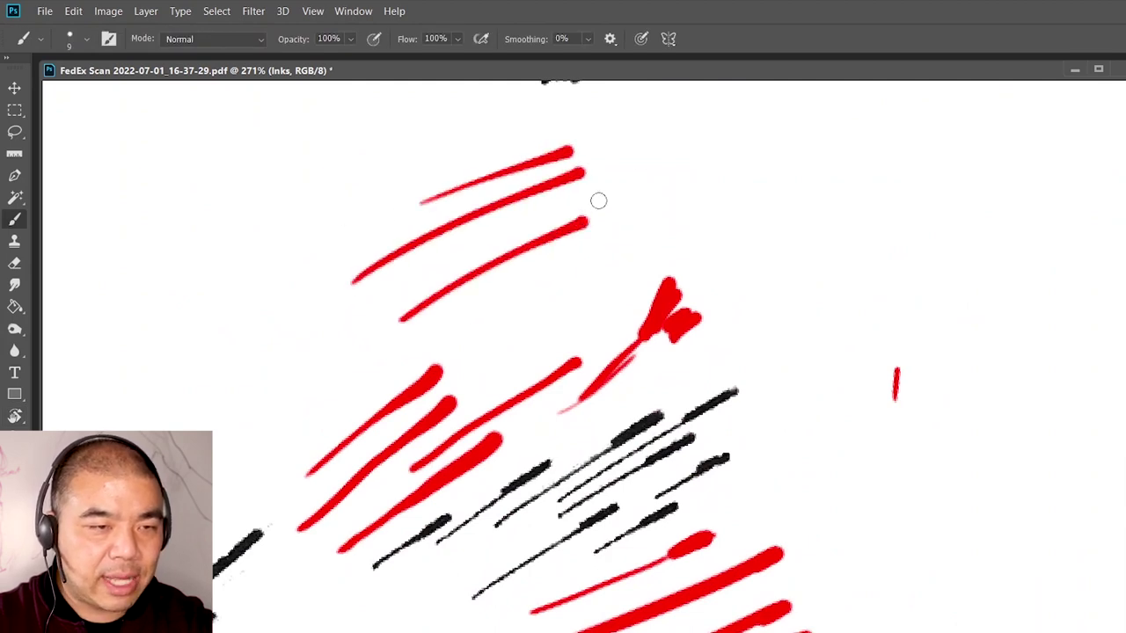
{"action": "left_click_drag", "start_coordinate": [638, 192], "coordinate": [771, 159]}
{"action": "left_click_drag", "start_coordinate": [655, 227], "coordinate": [848, 187]}
{"action": "left_click_drag", "start_coordinate": [763, 130], "coordinate": [773, 125]}
Draw red strokes over the muscular figure's shoulder contour and the roof edge of the dark building in the lower-right panel
{"action": "key", "text": "r"}
{"action": "mouse_move", "coordinate": [754, 249]}
{"action": "left_mouse_down"}
{"action": "mouse_move", "coordinate": [668, 407]}
{"action": "mouse_move", "coordinate": [762, 305]}
{"action": "mouse_move", "coordinate": [666, 438]}
{"action": "mouse_move", "coordinate": [798, 396]}
{"action": "mouse_move", "coordinate": [812, 340]}
{"action": "mouse_move", "coordinate": [733, 247]}
{"action": "mouse_move", "coordinate": [560, 214]}
{"action": "left_mouse_up"}
{"action": "key", "text": "z"}
{"action": "left_click_drag", "start_coordinate": [796, 273], "coordinate": [642, 347]}
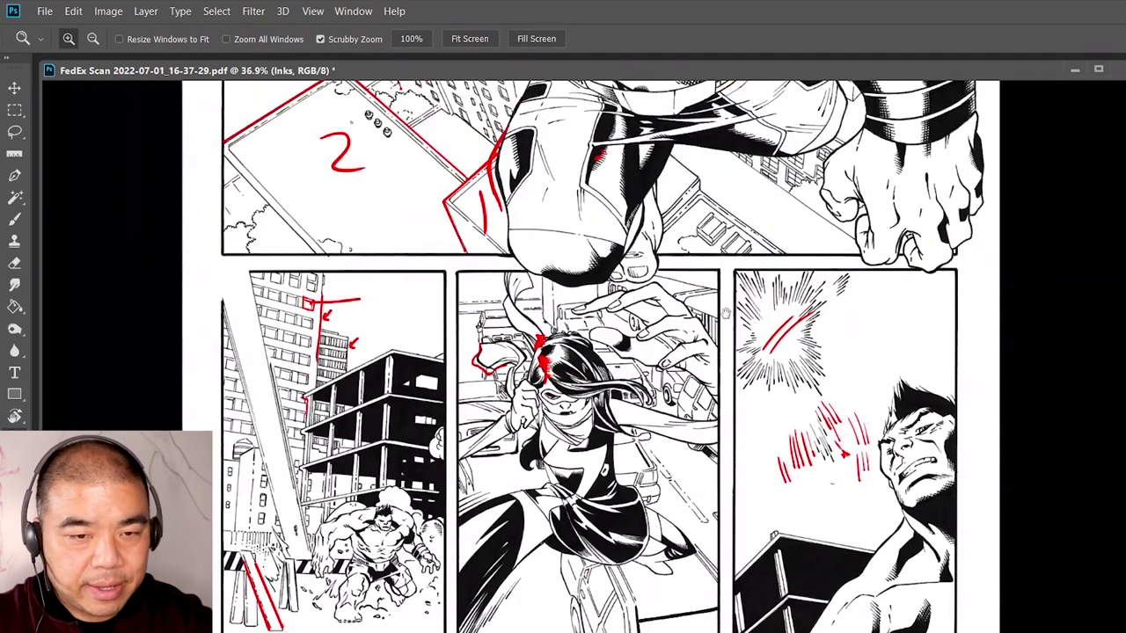
{"action": "scroll", "coordinate": [705, 442], "scroll_direction": "up", "scroll_amount": 8}
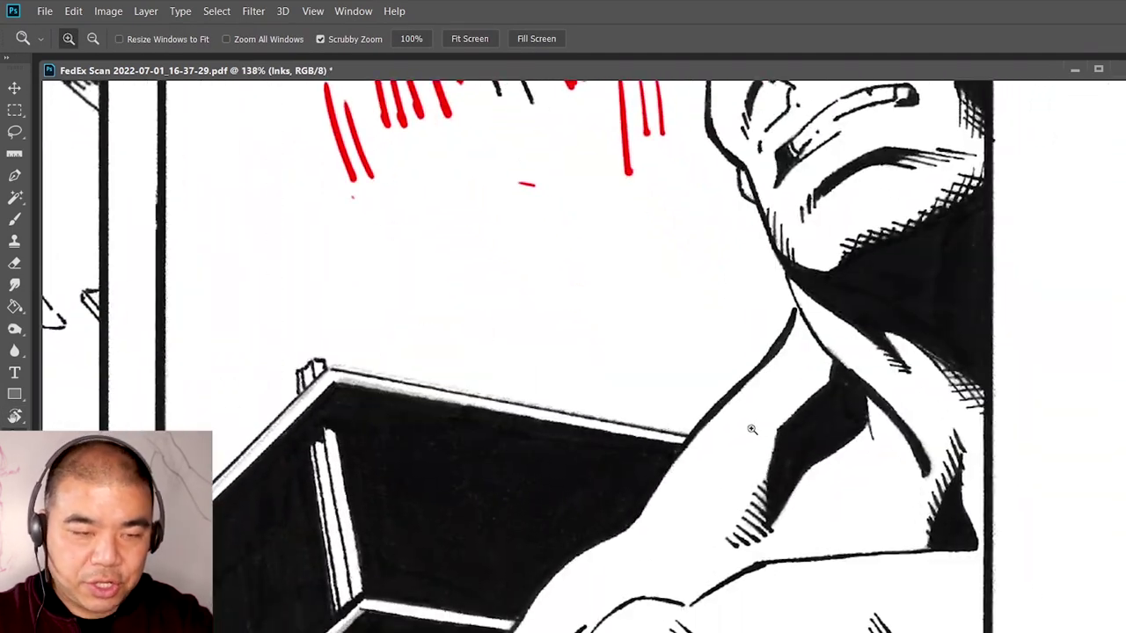
{"action": "key", "text": "b"}
{"action": "mouse_move", "coordinate": [685, 490]}
{"action": "left_mouse_down"}
{"action": "mouse_move", "coordinate": [714, 356]}
{"action": "mouse_move", "coordinate": [689, 510]}
{"action": "left_mouse_up"}
{"action": "key", "text": "ctrl+z"}
{"action": "left_click_drag", "start_coordinate": [741, 374], "coordinate": [650, 473]}
{"action": "left_click_drag", "start_coordinate": [597, 385], "coordinate": [485, 408]}
{"action": "mouse_move", "coordinate": [742, 316]}
{"action": "left_mouse_down"}
{"action": "mouse_move", "coordinate": [678, 445]}
{"action": "mouse_move", "coordinate": [675, 482]}
{"action": "left_mouse_up"}
Draw two short red strokes beside the chin hatching and the line under the muscular figure's mouth
{"action": "key", "text": "z"}
{"action": "left_click_drag", "start_coordinate": [777, 345], "coordinate": [934, 375]}
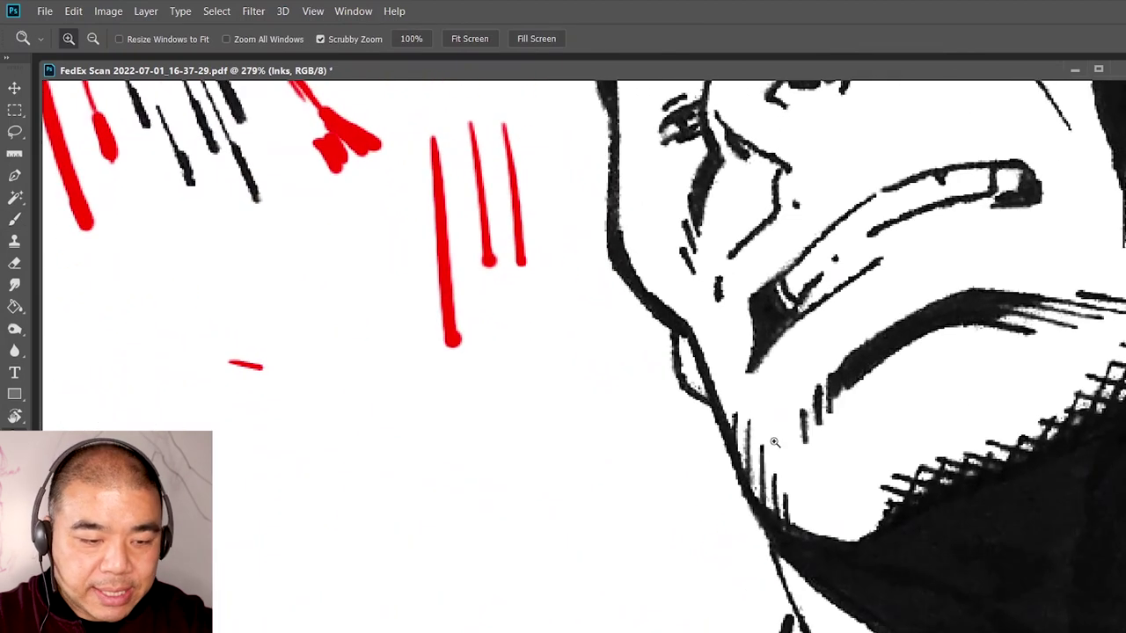
{"action": "key", "text": "b"}
{"action": "mouse_move", "coordinate": [774, 407]}
{"action": "left_mouse_down"}
{"action": "mouse_move", "coordinate": [750, 401]}
{"action": "mouse_move", "coordinate": [792, 449]}
{"action": "left_mouse_up"}
{"action": "left_click_drag", "start_coordinate": [896, 352], "coordinate": [772, 425]}
Try an eraser stroke along the underside of the car's thick lower edge in the middle panel, and undo it
{"action": "key", "text": "z"}
{"action": "left_click_drag", "start_coordinate": [1107, 303], "coordinate": [555, 429]}
{"action": "left_click_drag", "start_coordinate": [413, 362], "coordinate": [633, 246]}
{"action": "key", "text": "e"}
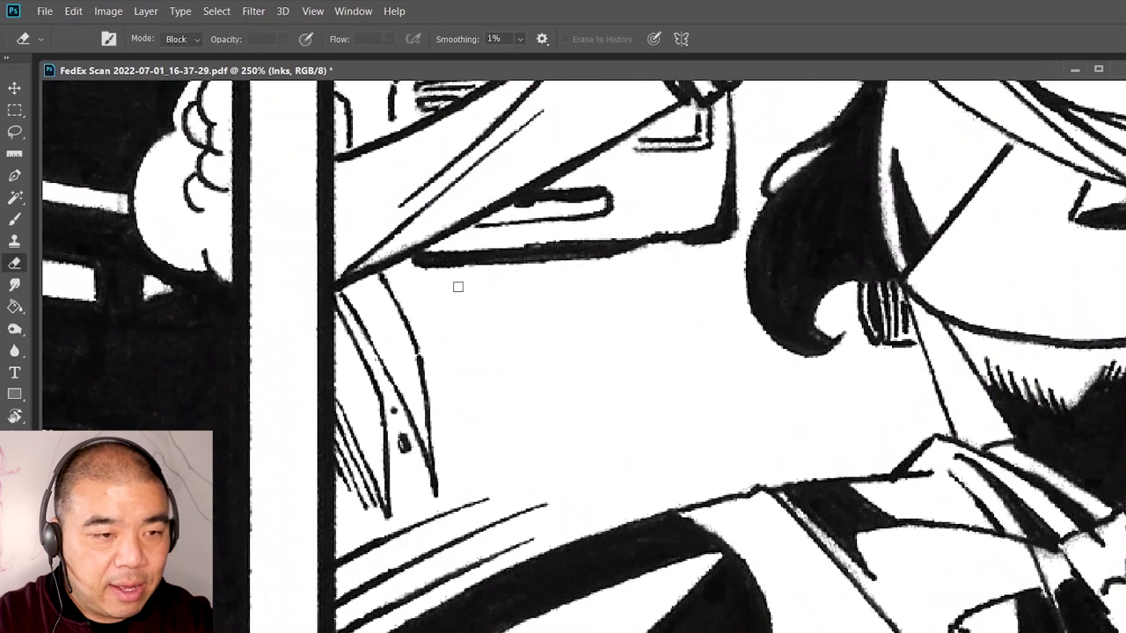
{"action": "left_click_drag", "start_coordinate": [415, 270], "coordinate": [668, 255]}
{"action": "key", "text": "ctrl+z"}
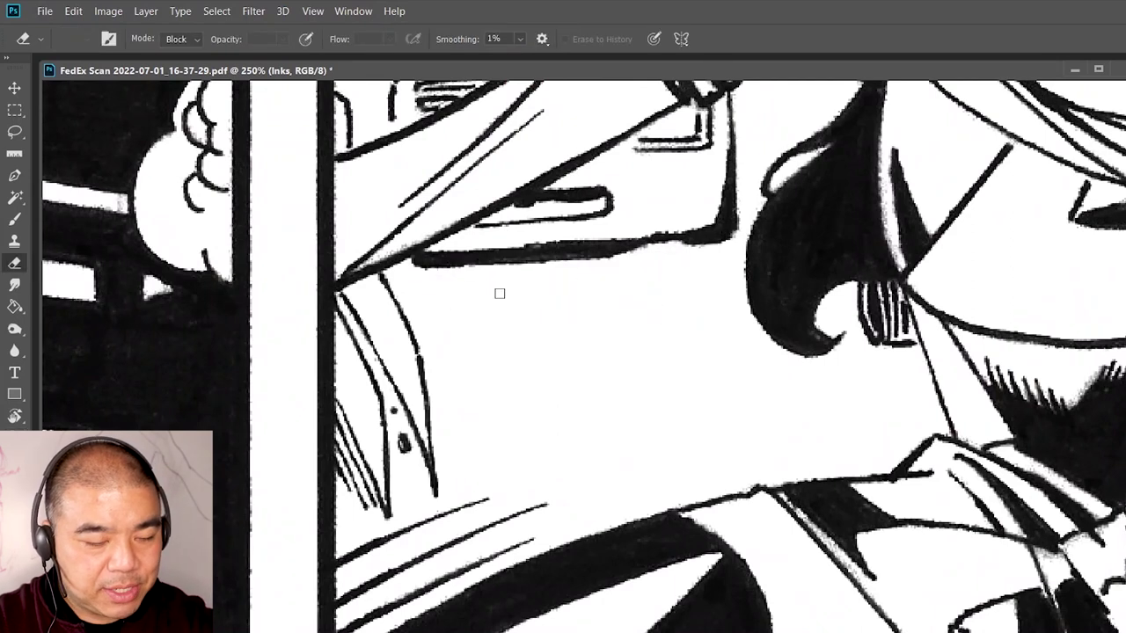
Try a straight red line in connected segments beneath the car's lower edge, and undo the segments
{"action": "key", "text": "b"}
{"action": "left_click", "coordinate": [411, 272]}
{"action": "left_click", "coordinate": [530, 267], "text": "shift"}
{"action": "left_click", "coordinate": [636, 259], "text": "shift"}
{"action": "mouse_move", "coordinate": [637, 260]}
{"action": "left_mouse_down"}
{"action": "mouse_move", "coordinate": [398, 271]}
{"action": "mouse_move", "coordinate": [634, 262]}
{"action": "left_mouse_up"}
{"action": "key", "text": "ctrl+z"}
{"action": "key", "text": "ctrl+z"}
{"action": "key", "text": "ctrl+z"}
{"action": "key", "text": "ctrl+z"}
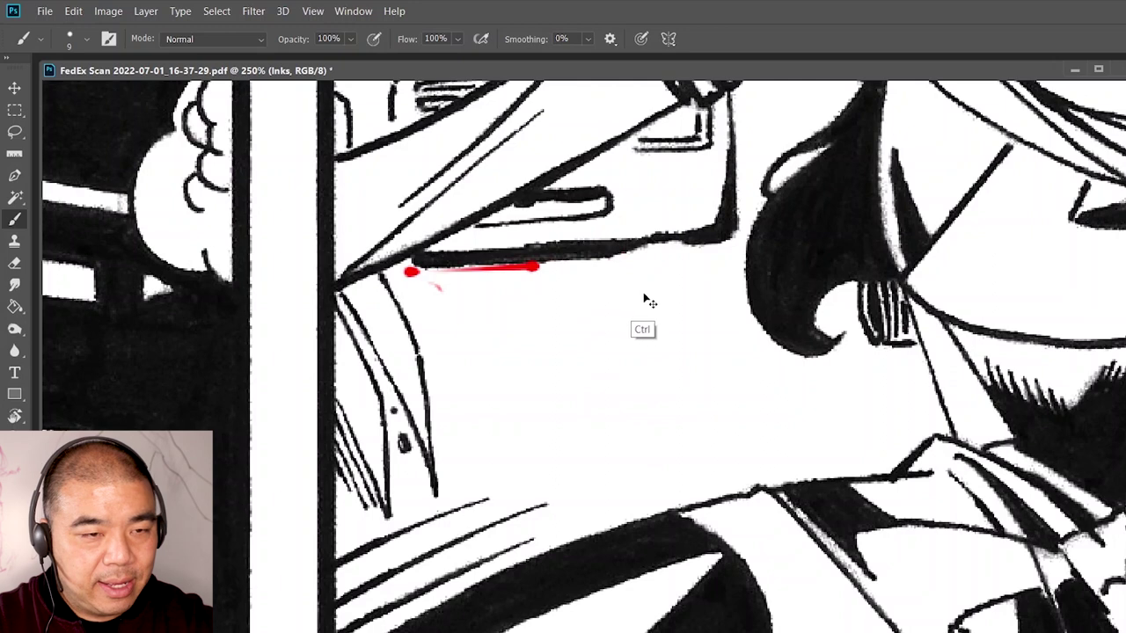
Thin out the heavy car line where it meets the masked woman's sleeve and draw a red stroke along the sleeve's upper contour
{"action": "key", "text": "z"}
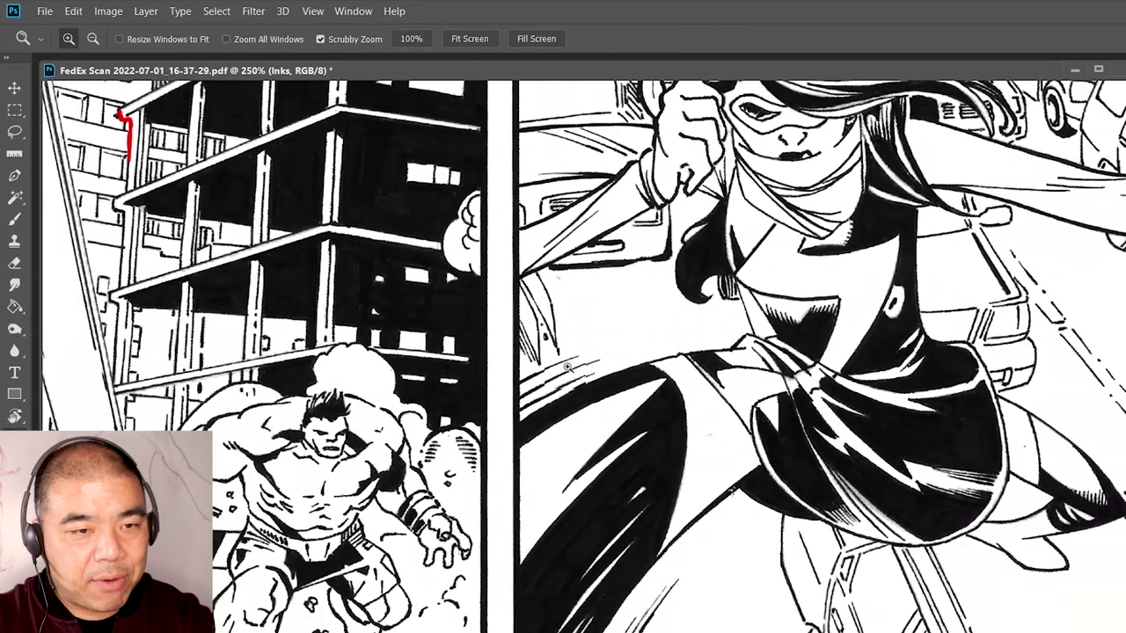
{"action": "left_click_drag", "start_coordinate": [568, 367], "coordinate": [610, 372]}
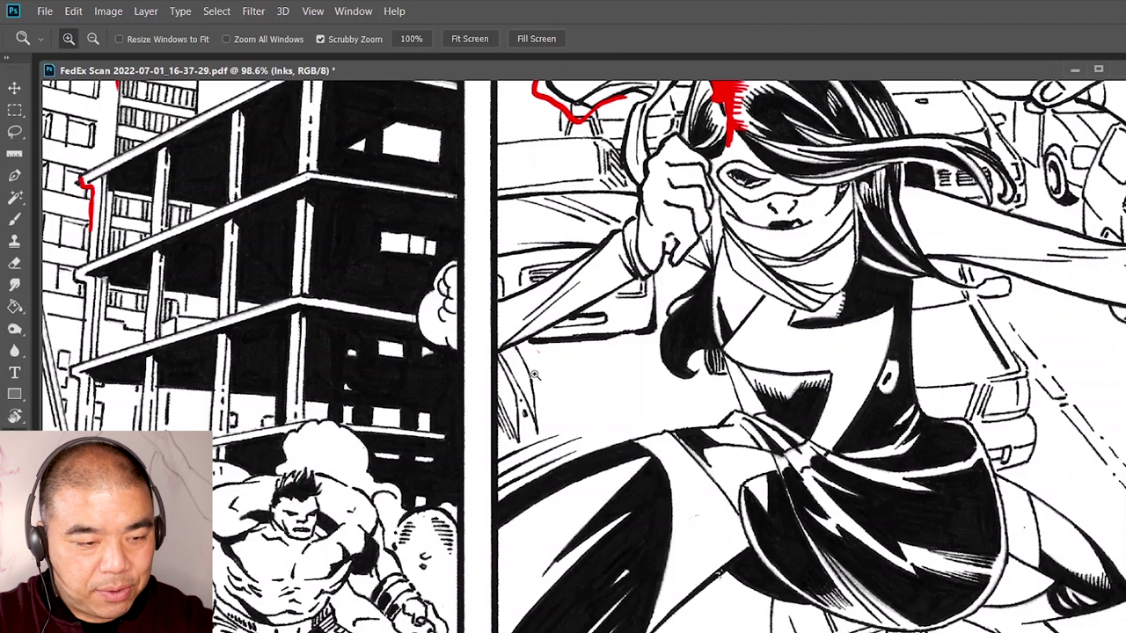
{"action": "key", "text": "b"}
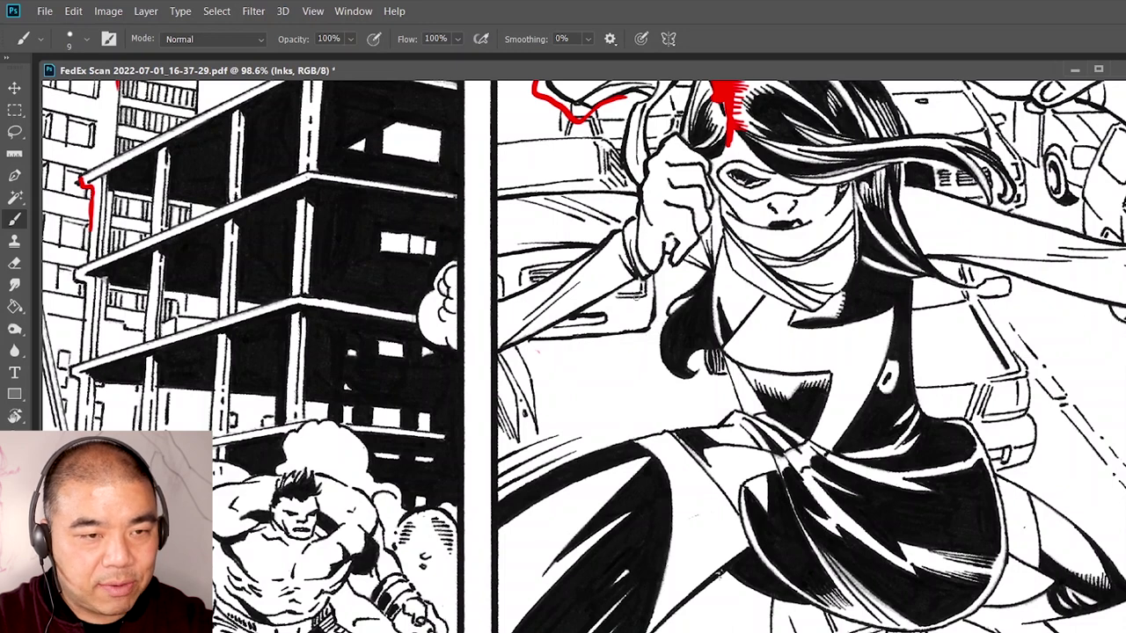
{"action": "key", "text": "z"}
{"action": "left_click_drag", "start_coordinate": [593, 269], "coordinate": [661, 230]}
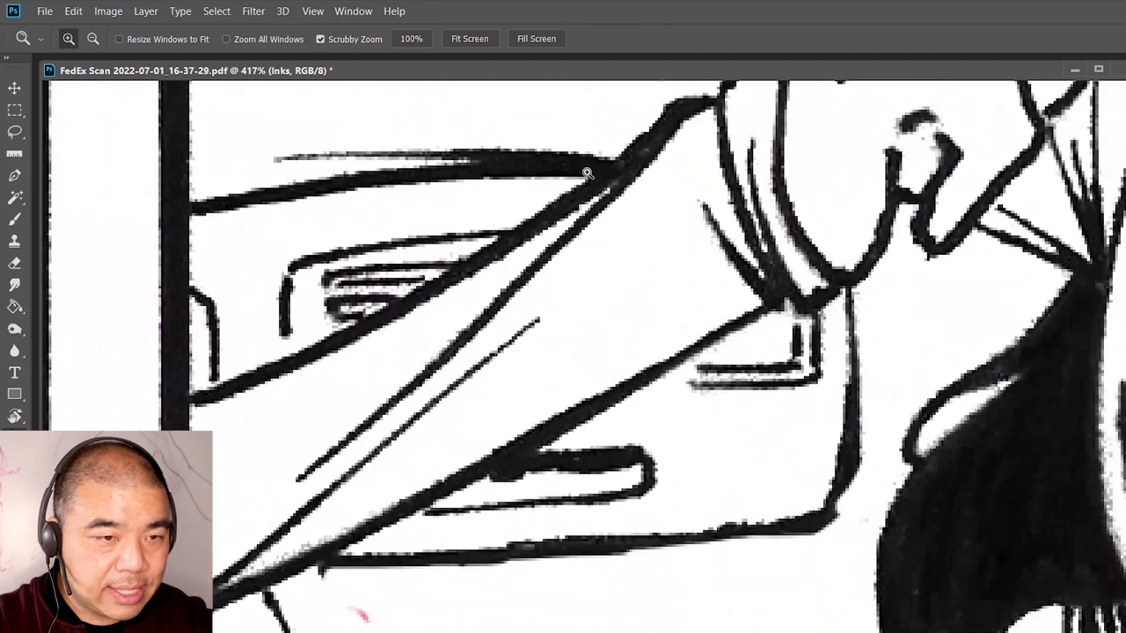
{"action": "left_click_drag", "start_coordinate": [631, 232], "coordinate": [614, 224]}
{"action": "key", "text": "b"}
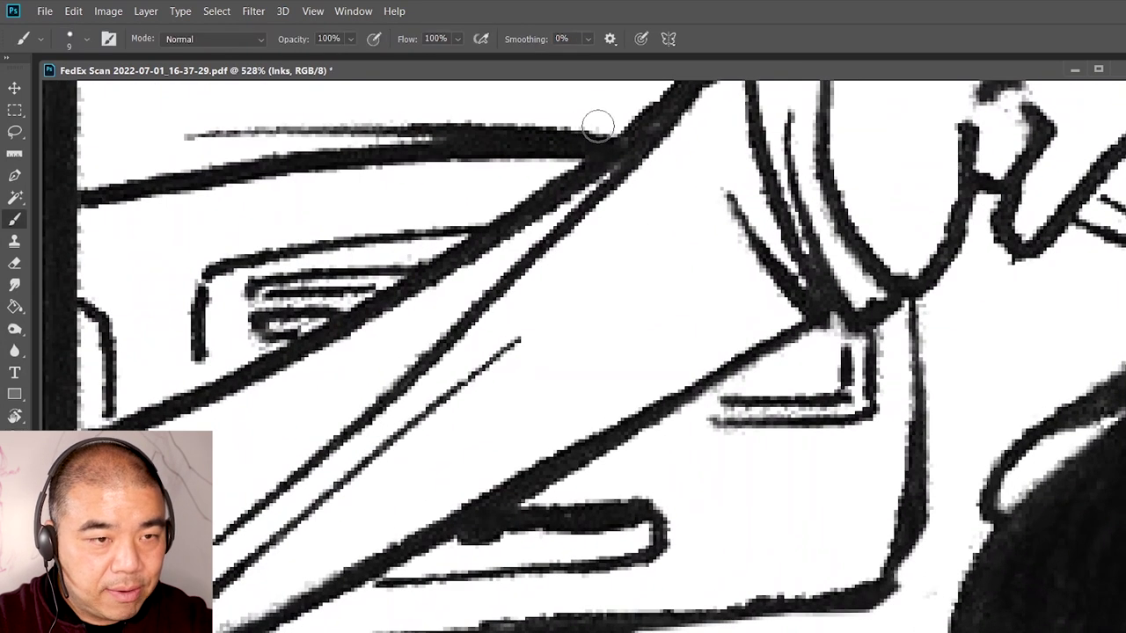
{"action": "mouse_move", "coordinate": [551, 125]}
{"action": "left_mouse_down"}
{"action": "mouse_move", "coordinate": [485, 118]}
{"action": "mouse_move", "coordinate": [421, 128]}
{"action": "left_mouse_up"}
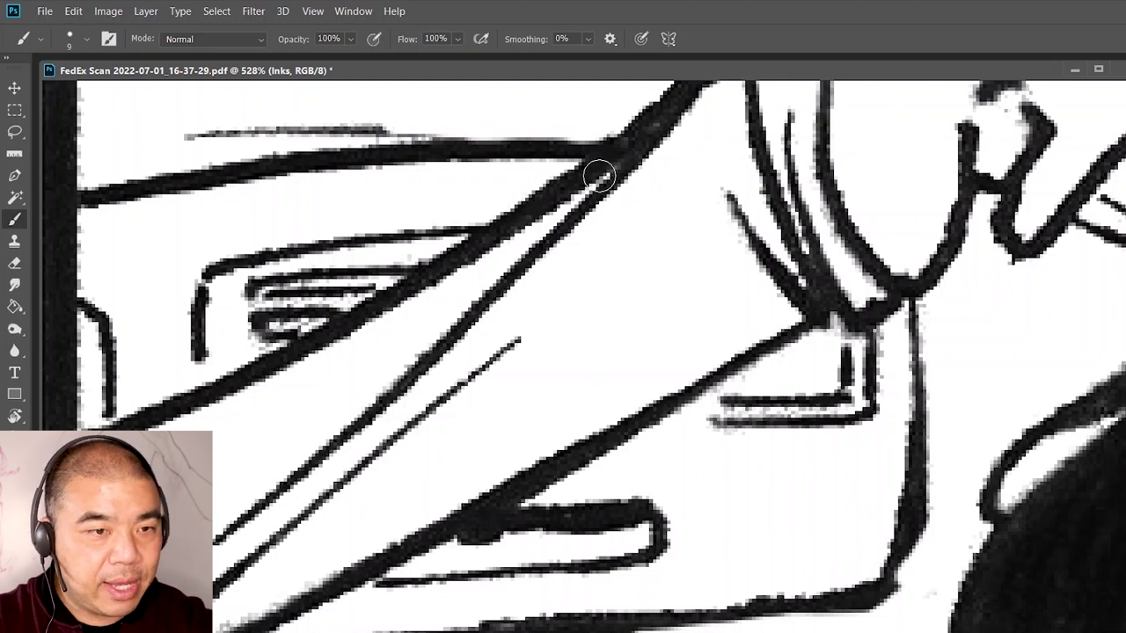
{"action": "mouse_move", "coordinate": [621, 143]}
{"action": "left_mouse_down"}
{"action": "mouse_move", "coordinate": [572, 176]}
{"action": "mouse_move", "coordinate": [659, 115]}
{"action": "mouse_move", "coordinate": [525, 199]}
{"action": "left_mouse_up"}
Rotate the view to the masked woman's outstretched arm, try a red stroke along its contour curving into the hair, and undo it
{"action": "key", "text": "z"}
{"action": "left_click_drag", "start_coordinate": [714, 293], "coordinate": [567, 450]}
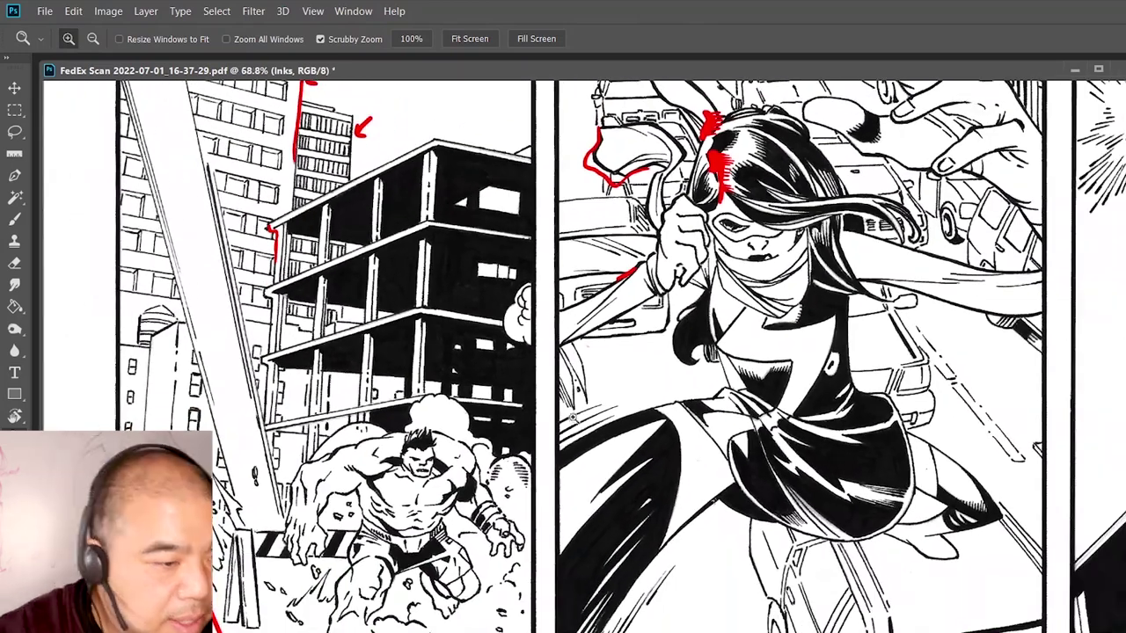
{"action": "mouse_move", "coordinate": [804, 303]}
{"action": "left_mouse_down"}
{"action": "mouse_move", "coordinate": [762, 307]}
{"action": "mouse_move", "coordinate": [642, 411]}
{"action": "left_mouse_up"}
{"action": "key", "text": "b"}
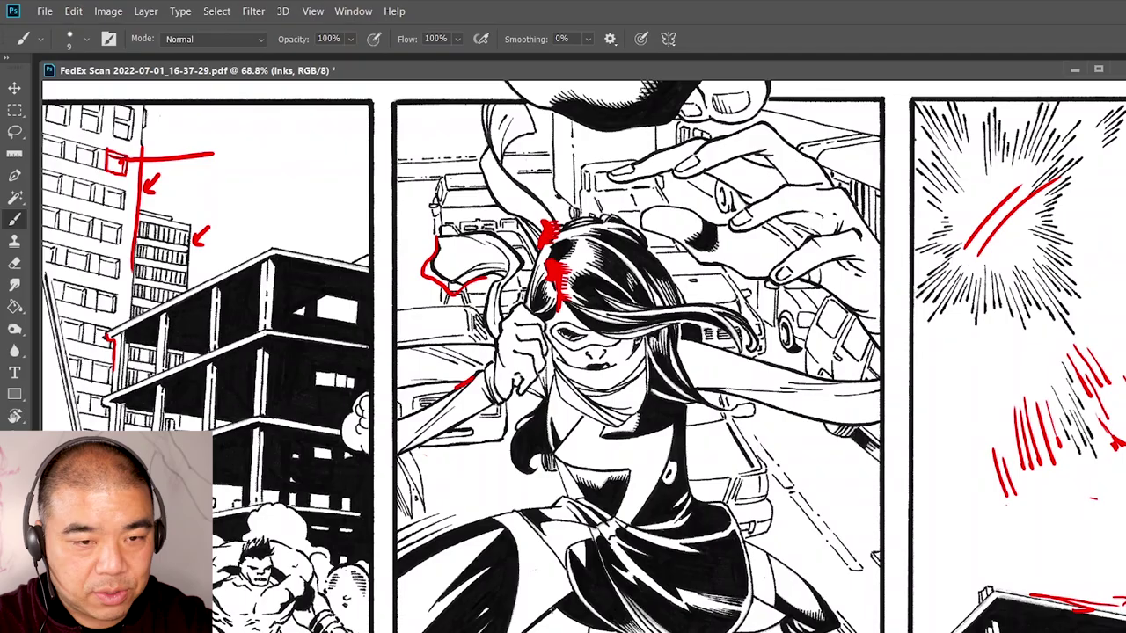
{"action": "key", "text": "z"}
{"action": "left_click_drag", "start_coordinate": [805, 348], "coordinate": [923, 310]}
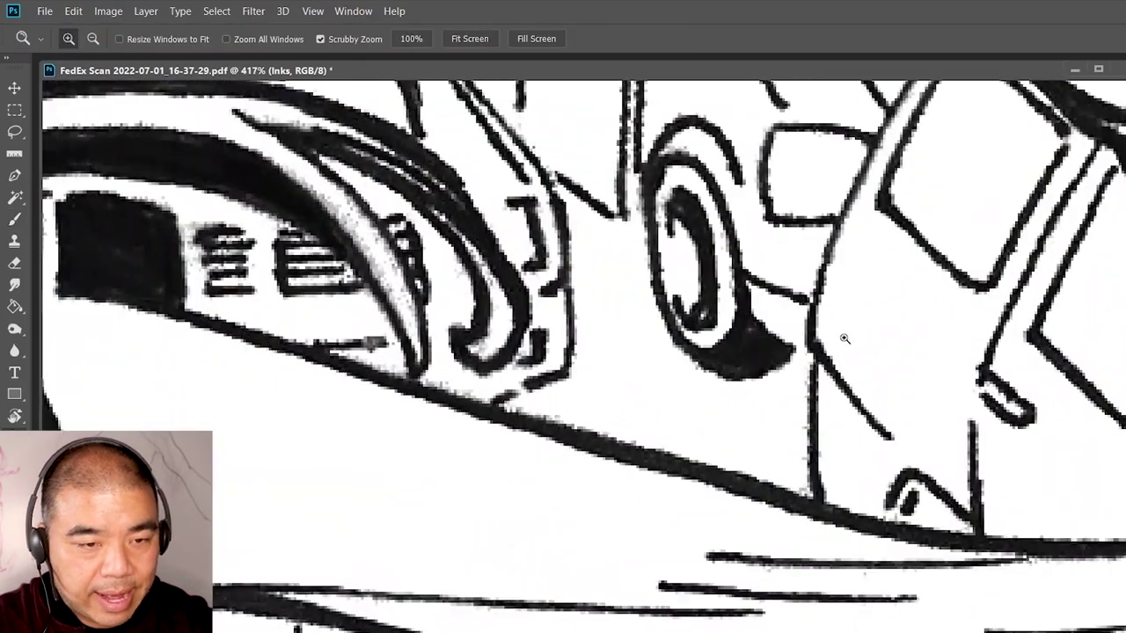
{"action": "left_click_drag", "start_coordinate": [845, 340], "coordinate": [779, 385]}
{"action": "key", "text": "r"}
{"action": "left_click_drag", "start_coordinate": [827, 343], "coordinate": [580, 289]}
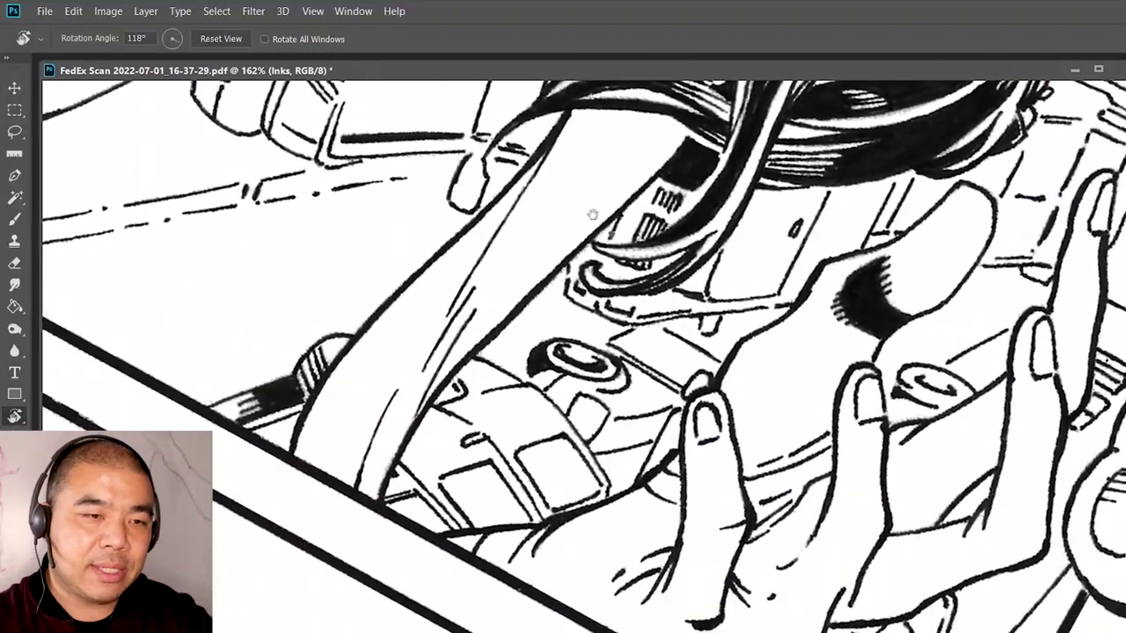
{"action": "key", "text": "z"}
{"action": "mouse_move", "coordinate": [685, 257]}
{"action": "left_mouse_down"}
{"action": "mouse_move", "coordinate": [695, 264]}
{"action": "mouse_move", "coordinate": [681, 277]}
{"action": "left_mouse_up"}
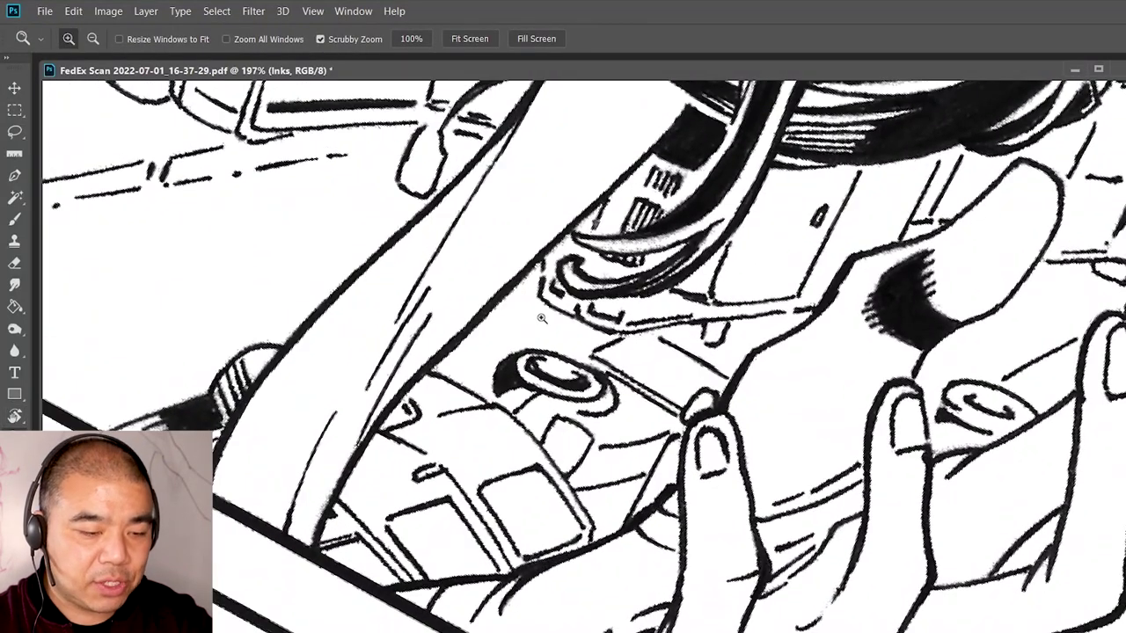
{"action": "key", "text": "b"}
{"action": "mouse_move", "coordinate": [308, 541]}
{"action": "left_mouse_down"}
{"action": "mouse_move", "coordinate": [350, 431]}
{"action": "mouse_move", "coordinate": [480, 282]}
{"action": "mouse_move", "coordinate": [592, 187]}
{"action": "mouse_move", "coordinate": [585, 268]}
{"action": "left_mouse_up"}
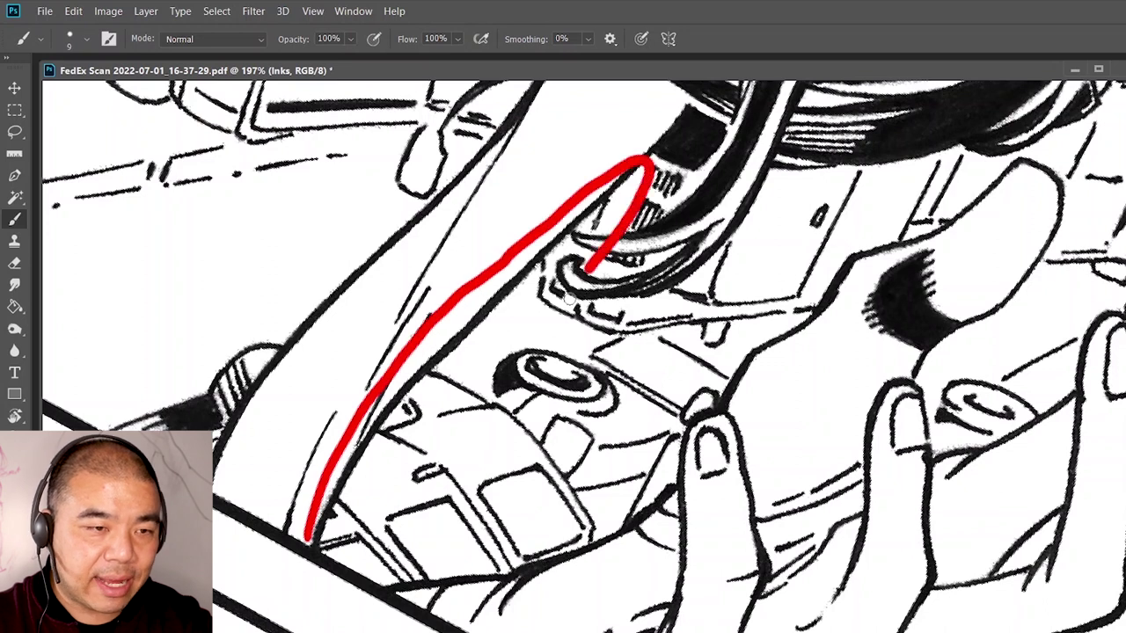
{"action": "key", "text": "ctrl+z"}
Draw a red arrow pointing at the outstretched arm's long contour line, and undo it
{"action": "mouse_move", "coordinate": [482, 392]}
{"action": "left_mouse_down"}
{"action": "mouse_move", "coordinate": [480, 381]}
{"action": "mouse_move", "coordinate": [572, 453]}
{"action": "left_mouse_up"}
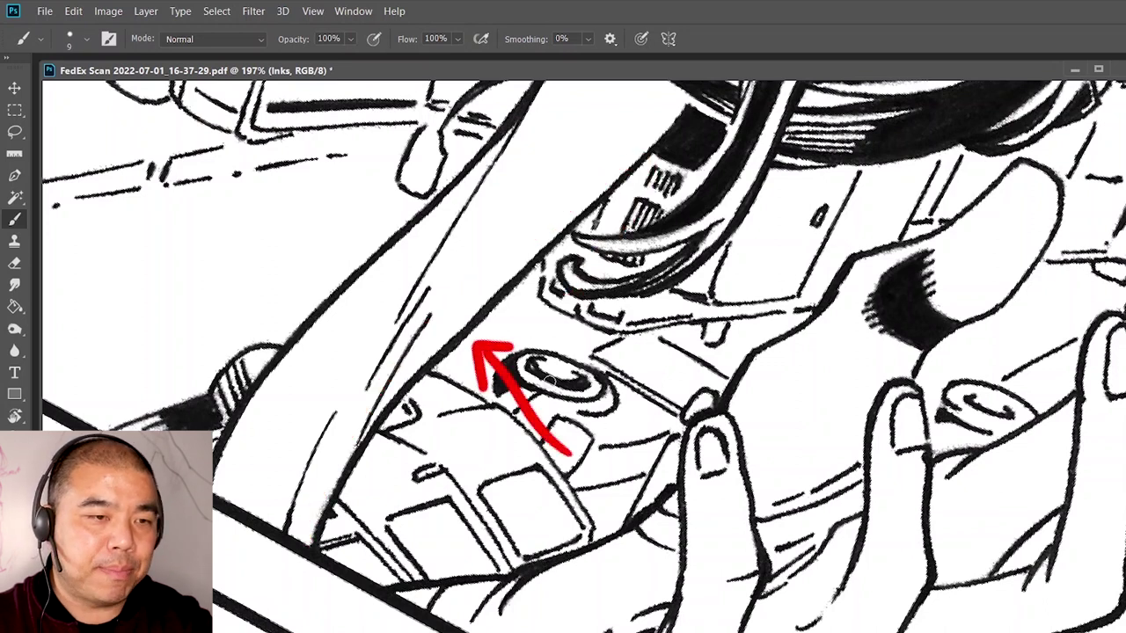
{"action": "key", "text": "ctrl+z"}
{"action": "key", "text": "ctrl+z"}
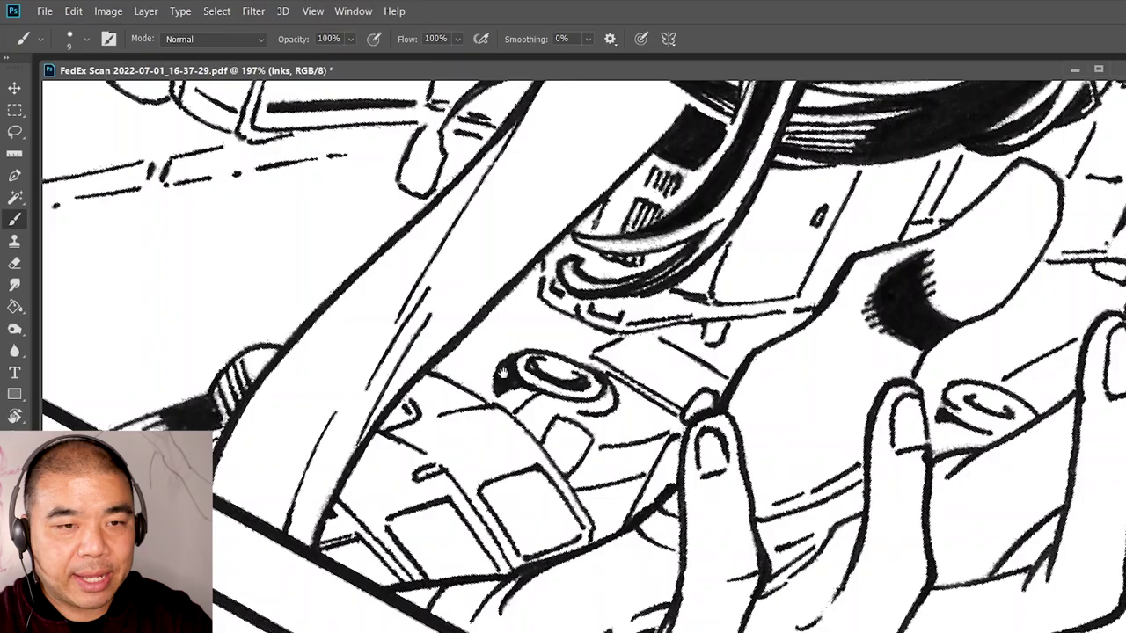
Rotate the canvas further and try tracing the arm's contour from the panel border to the hair in red, and undo it
{"action": "key", "text": "r"}
{"action": "left_click_drag", "start_coordinate": [505, 371], "coordinate": [669, 364]}
{"action": "left_click_drag", "start_coordinate": [735, 323], "coordinate": [727, 279]}
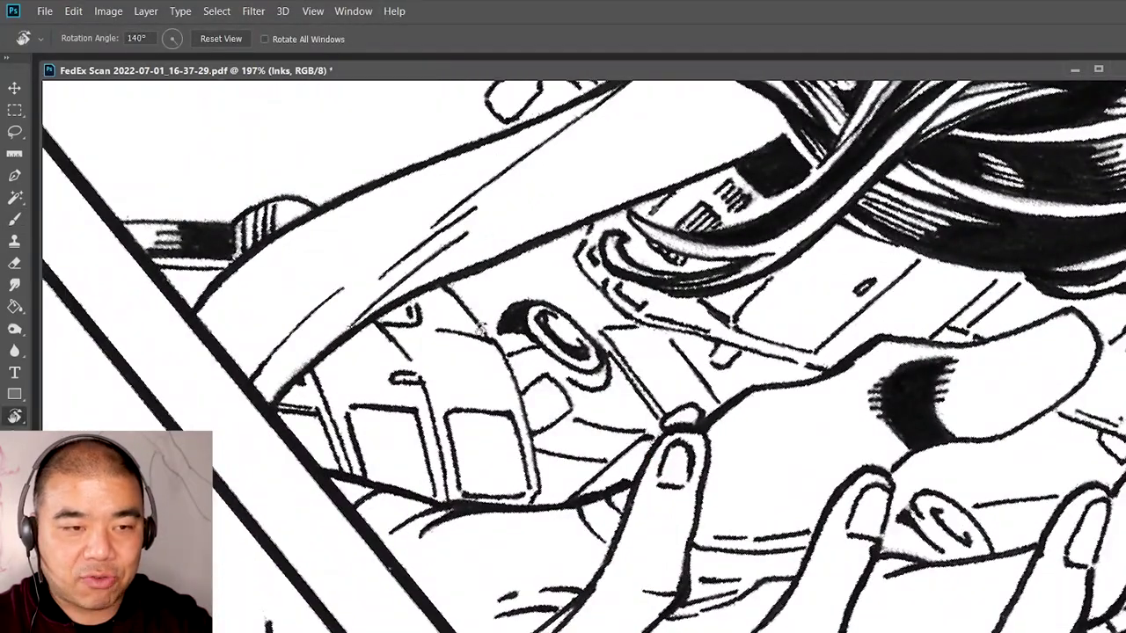
{"action": "key", "text": "b"}
{"action": "mouse_move", "coordinate": [276, 371]}
{"action": "left_mouse_down"}
{"action": "mouse_move", "coordinate": [666, 172]}
{"action": "mouse_move", "coordinate": [783, 154]}
{"action": "left_mouse_up"}
{"action": "key", "text": "ctrl+z"}
{"action": "key", "text": "ctrl+z"}
{"action": "key", "text": "ctrl+z"}
{"action": "key", "text": "ctrl+z"}
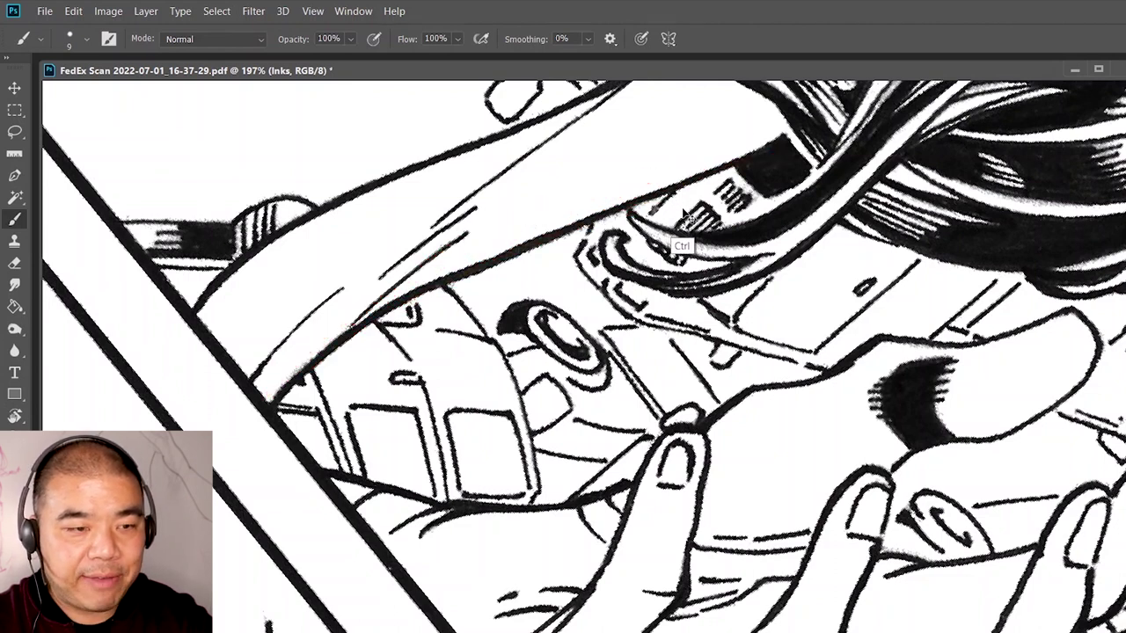
Adjust the canvas rotation, trace the arm's contour in red twice as one sweeping stroke, and undo both strokes
{"action": "key", "text": "r"}
{"action": "mouse_move", "coordinate": [683, 211]}
{"action": "left_mouse_down"}
{"action": "mouse_move", "coordinate": [759, 226]}
{"action": "mouse_move", "coordinate": [734, 233]}
{"action": "left_mouse_up"}
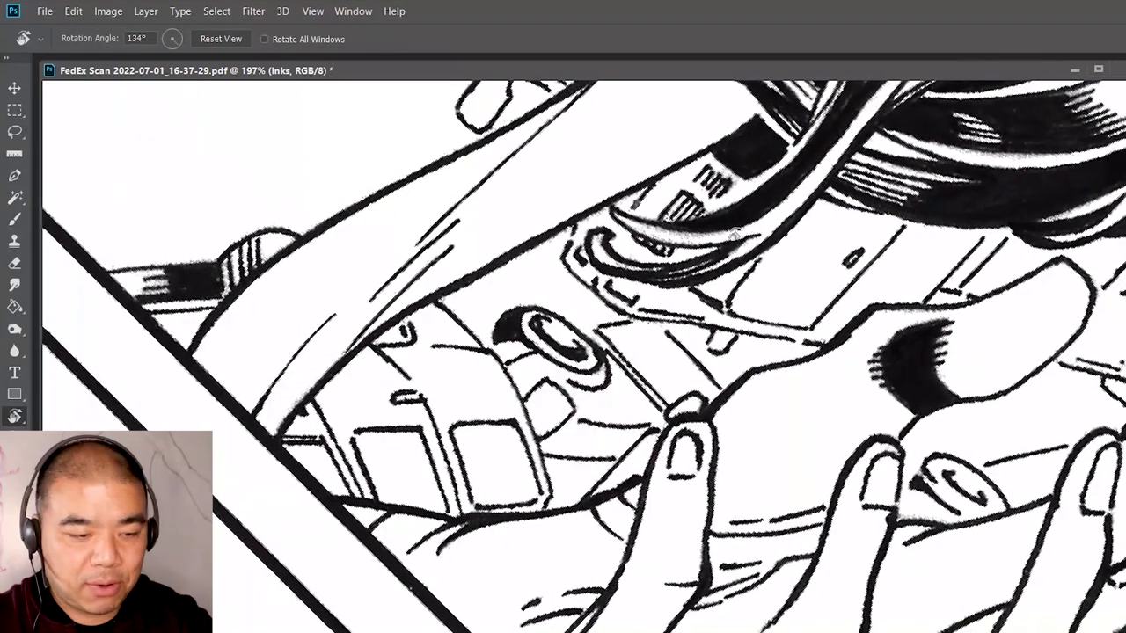
{"action": "key", "text": "b"}
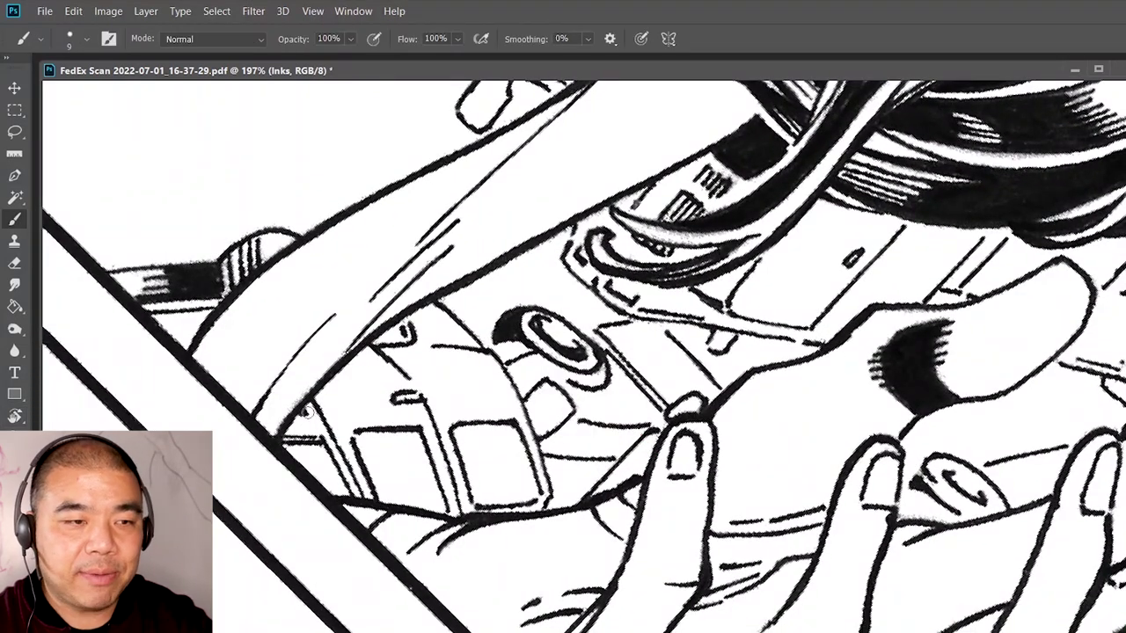
{"action": "mouse_move", "coordinate": [278, 434]}
{"action": "left_mouse_down"}
{"action": "mouse_move", "coordinate": [330, 380]}
{"action": "mouse_move", "coordinate": [709, 169]}
{"action": "left_mouse_up"}
{"action": "mouse_move", "coordinate": [282, 436]}
{"action": "left_mouse_down"}
{"action": "mouse_move", "coordinate": [359, 349]}
{"action": "mouse_move", "coordinate": [714, 164]}
{"action": "left_mouse_up"}
{"action": "key", "text": "ctrl+z"}
{"action": "key", "text": "ctrl+z"}
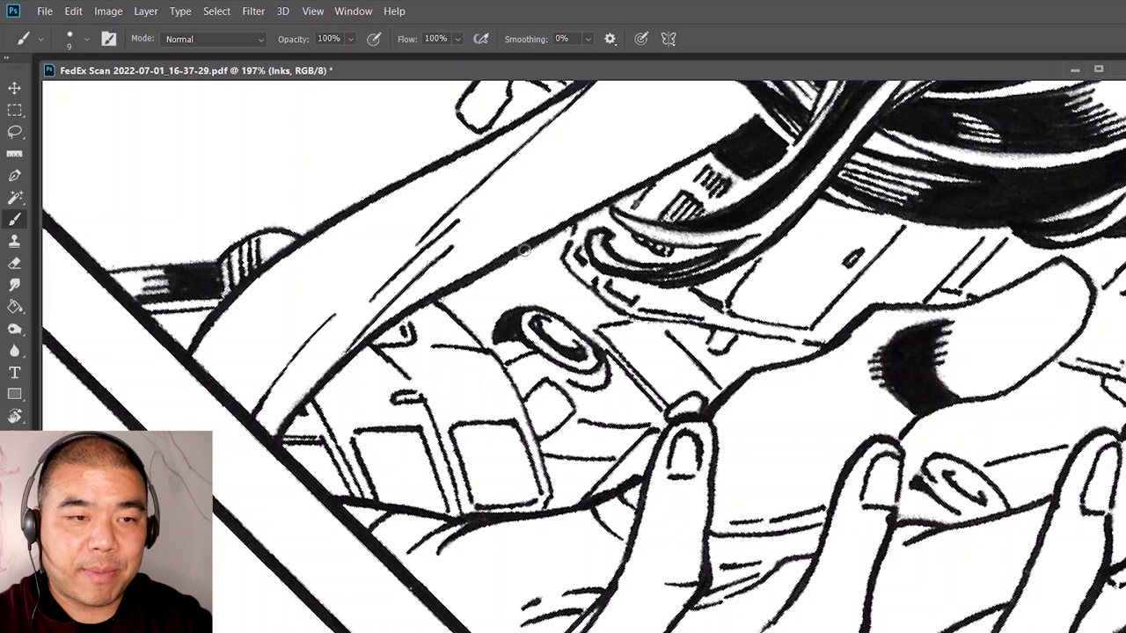
Try one smooth red stroke overshooting the arm contour into the hair and an uneven one inside the arm, and undo both
{"action": "key", "text": "r"}
{"action": "left_click_drag", "start_coordinate": [611, 206], "coordinate": [648, 220]}
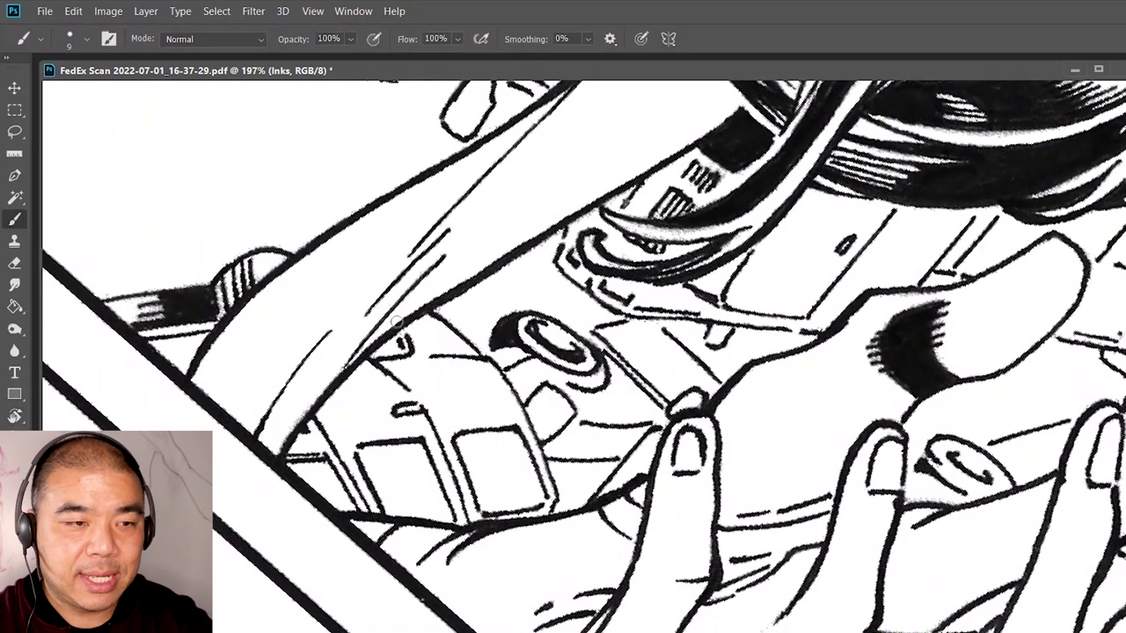
{"action": "mouse_move", "coordinate": [283, 459]}
{"action": "left_mouse_down"}
{"action": "mouse_move", "coordinate": [336, 396]}
{"action": "mouse_move", "coordinate": [789, 127]}
{"action": "left_mouse_up"}
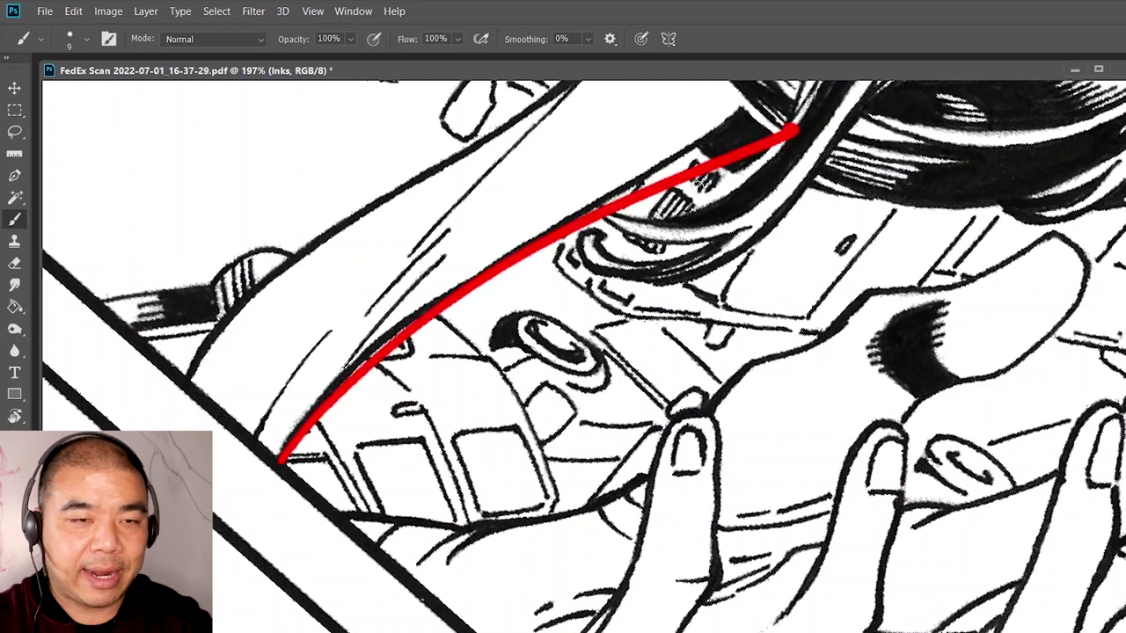
{"action": "key", "text": "ctrl+z"}
{"action": "mouse_move", "coordinate": [284, 434]}
{"action": "left_mouse_down"}
{"action": "mouse_move", "coordinate": [426, 288]}
{"action": "mouse_move", "coordinate": [629, 164]}
{"action": "left_mouse_up"}
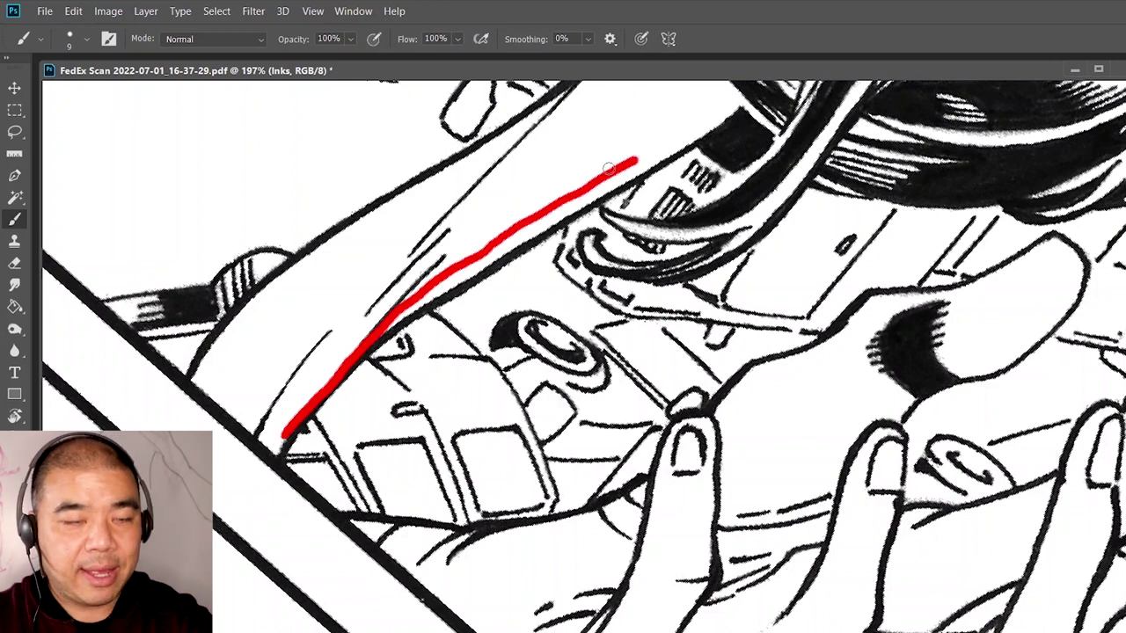
{"action": "key", "text": "ctrl+z"}
Mark both ends of the arm's contour with red crosses, one at the panel border and one beside the hair
{"action": "left_click_drag", "start_coordinate": [259, 417], "coordinate": [323, 491]}
{"action": "left_click_drag", "start_coordinate": [242, 468], "coordinate": [403, 434]}
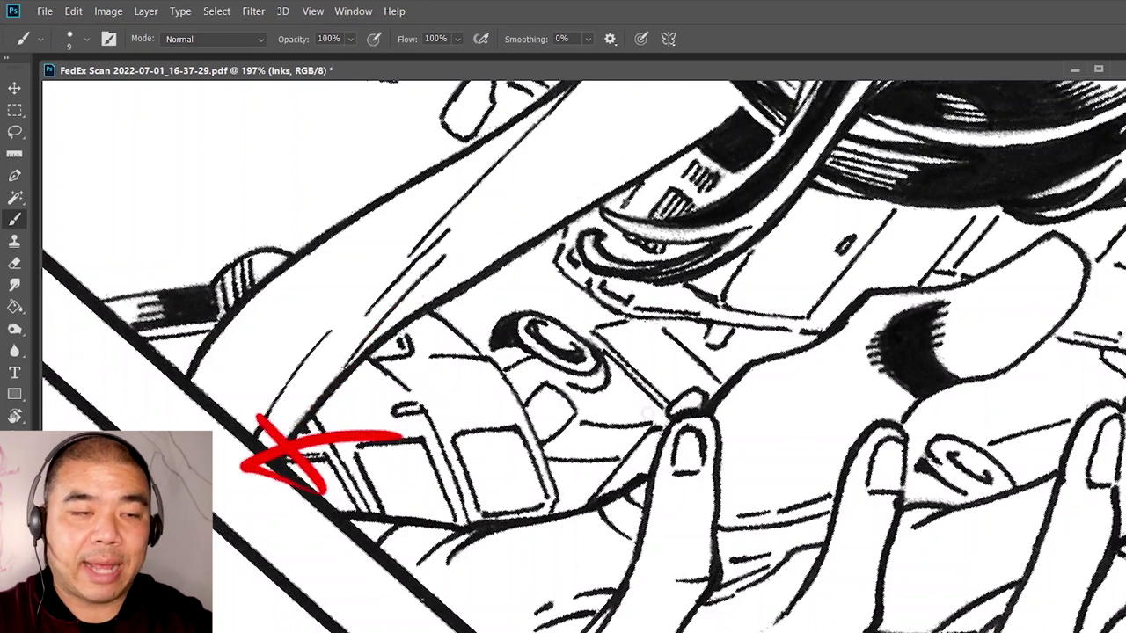
{"action": "left_click_drag", "start_coordinate": [666, 132], "coordinate": [726, 197]}
{"action": "mouse_move", "coordinate": [640, 163]}
{"action": "left_mouse_down"}
{"action": "mouse_move", "coordinate": [695, 155]}
{"action": "mouse_move", "coordinate": [792, 176]}
{"action": "left_mouse_up"}
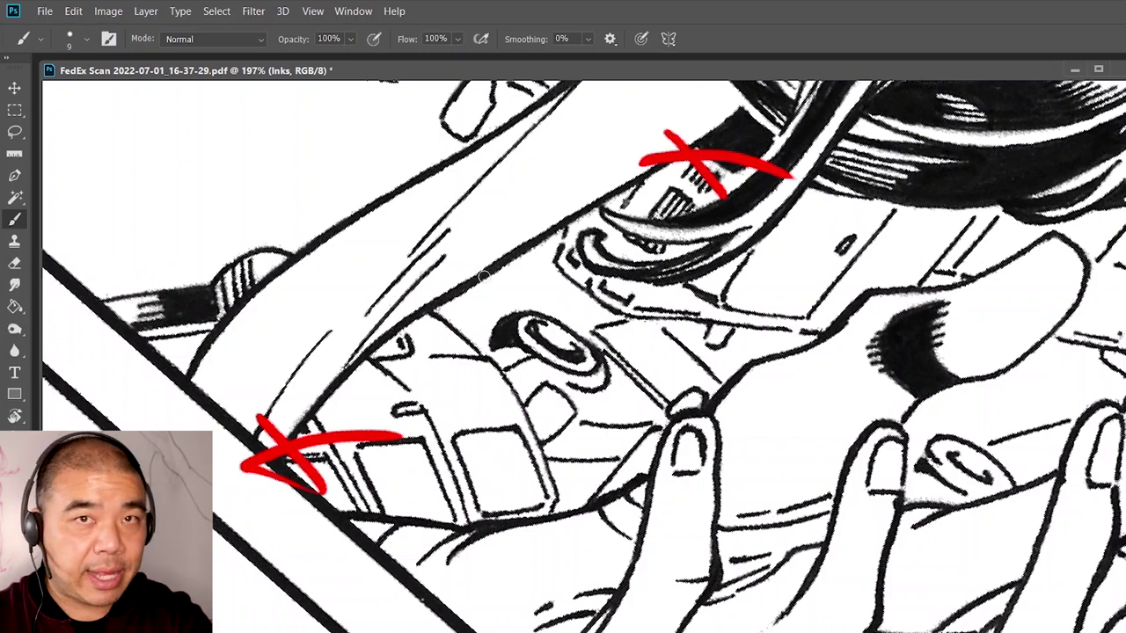
Trace the arm's lower contour in one red stroke between the two crosses and complete the cross beside the hair
{"action": "mouse_move", "coordinate": [297, 424]}
{"action": "left_mouse_down"}
{"action": "mouse_move", "coordinate": [607, 222]}
{"action": "mouse_move", "coordinate": [655, 171]}
{"action": "left_mouse_up"}
{"action": "key", "text": "ctrl+z"}
{"action": "key", "text": "ctrl+shift+z"}
{"action": "left_click_drag", "start_coordinate": [730, 130], "coordinate": [694, 154]}
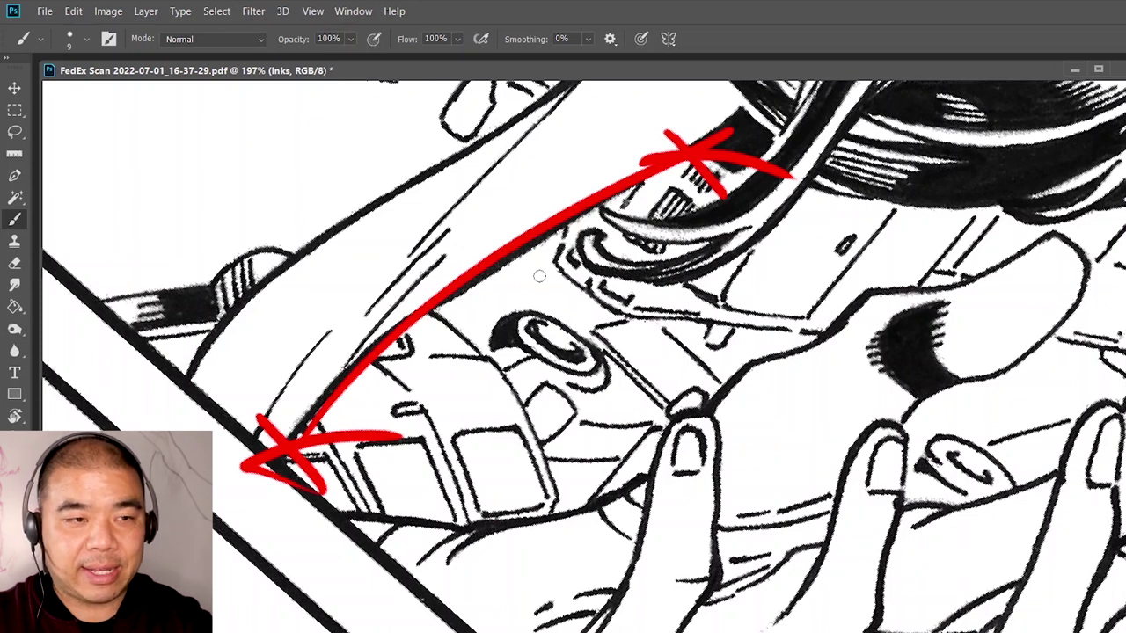
Draw two red crosses outside the arm's upper edge and connect them with one curved stroke
{"action": "mouse_move", "coordinate": [171, 383]}
{"action": "left_mouse_down"}
{"action": "mouse_move", "coordinate": [194, 407]}
{"action": "mouse_move", "coordinate": [172, 411]}
{"action": "left_mouse_up"}
{"action": "left_click_drag", "start_coordinate": [287, 141], "coordinate": [325, 190]}
{"action": "left_click_drag", "start_coordinate": [322, 162], "coordinate": [286, 189]}
{"action": "mouse_move", "coordinate": [181, 396]}
{"action": "left_mouse_down"}
{"action": "mouse_move", "coordinate": [207, 266]}
{"action": "mouse_move", "coordinate": [338, 156]}
{"action": "left_mouse_up"}
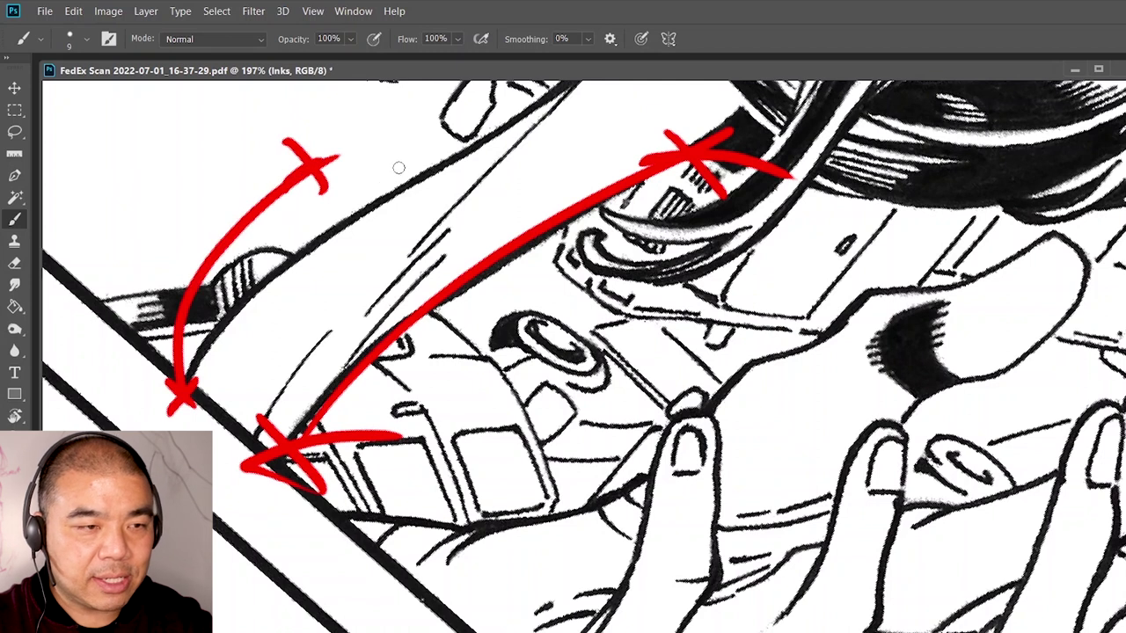
Mark both ends of the arm's upper contour in red and trace the contour between the marks
{"action": "mouse_move", "coordinate": [186, 373]}
{"action": "left_mouse_down"}
{"action": "mouse_move", "coordinate": [220, 400]}
{"action": "mouse_move", "coordinate": [238, 348]}
{"action": "left_mouse_up"}
{"action": "left_click_drag", "start_coordinate": [554, 88], "coordinate": [563, 105]}
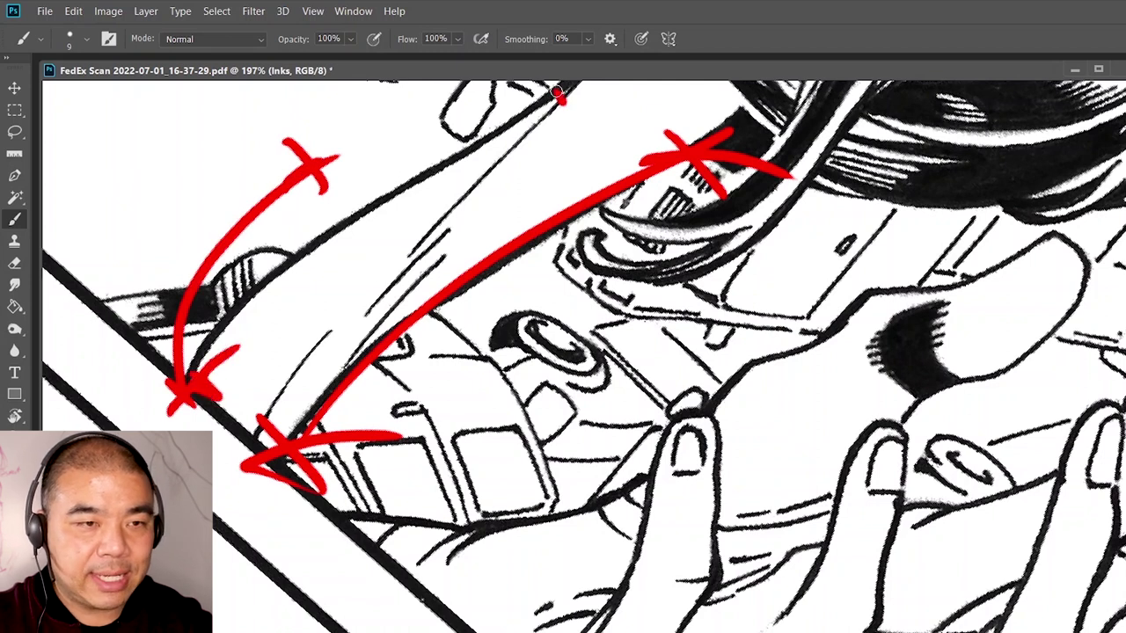
{"action": "left_click_drag", "start_coordinate": [204, 374], "coordinate": [483, 160]}
Rotate and zoom the canvas to examine the woman's black skirt and leg
{"action": "mouse_move", "coordinate": [673, 250]}
{"action": "left_mouse_down"}
{"action": "mouse_move", "coordinate": [611, 318]}
{"action": "mouse_move", "coordinate": [616, 352]}
{"action": "left_mouse_up"}
{"action": "key", "text": "r"}
{"action": "left_click_drag", "start_coordinate": [413, 405], "coordinate": [492, 533]}
{"action": "key", "text": "ctrl+space"}
{"action": "left_click_drag", "start_coordinate": [592, 325], "coordinate": [486, 470]}
{"action": "mouse_move", "coordinate": [527, 135]}
{"action": "left_mouse_down"}
{"action": "mouse_move", "coordinate": [531, 411]}
{"action": "mouse_move", "coordinate": [531, 77]}
{"action": "left_mouse_up"}
{"action": "left_click_drag", "start_coordinate": [824, 301], "coordinate": [841, 361]}
{"action": "key", "text": "ctrl+space"}
{"action": "left_click_drag", "start_coordinate": [780, 274], "coordinate": [848, 250]}
{"action": "left_click_drag", "start_coordinate": [505, 538], "coordinate": [589, 133]}
{"action": "left_click_drag", "start_coordinate": [651, 255], "coordinate": [712, 252]}
{"action": "left_click_drag", "start_coordinate": [568, 221], "coordinate": [564, 247]}
{"action": "key", "text": "b"}
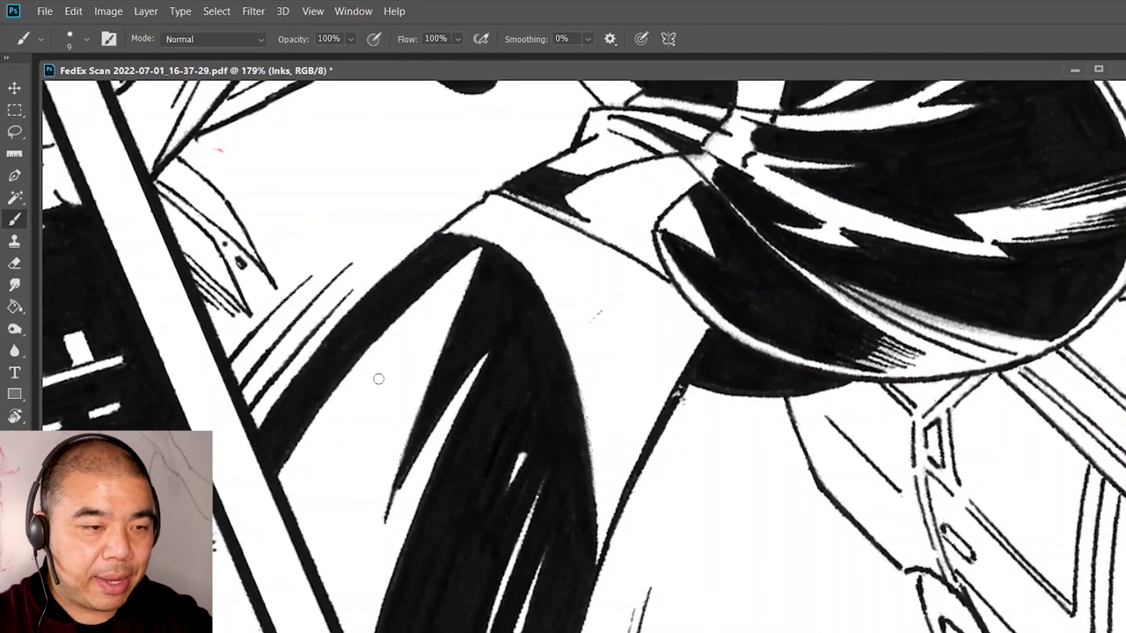
{"action": "left_click_drag", "start_coordinate": [994, 163], "coordinate": [590, 387]}
{"action": "key", "text": "e"}
{"action": "mouse_move", "coordinate": [682, 209]}
{"action": "left_mouse_down"}
{"action": "mouse_move", "coordinate": [481, 243]}
{"action": "mouse_move", "coordinate": [588, 210]}
{"action": "left_mouse_up"}
{"action": "key", "text": "ctrl+z"}
Trace the skirt's rounded outer contour in red with overlapping strokes, rotating the canvas between sections
{"action": "key", "text": "r"}
{"action": "mouse_move", "coordinate": [763, 304]}
{"action": "left_mouse_down"}
{"action": "mouse_move", "coordinate": [716, 216]}
{"action": "mouse_move", "coordinate": [461, 255]}
{"action": "mouse_move", "coordinate": [452, 281]}
{"action": "left_mouse_up"}
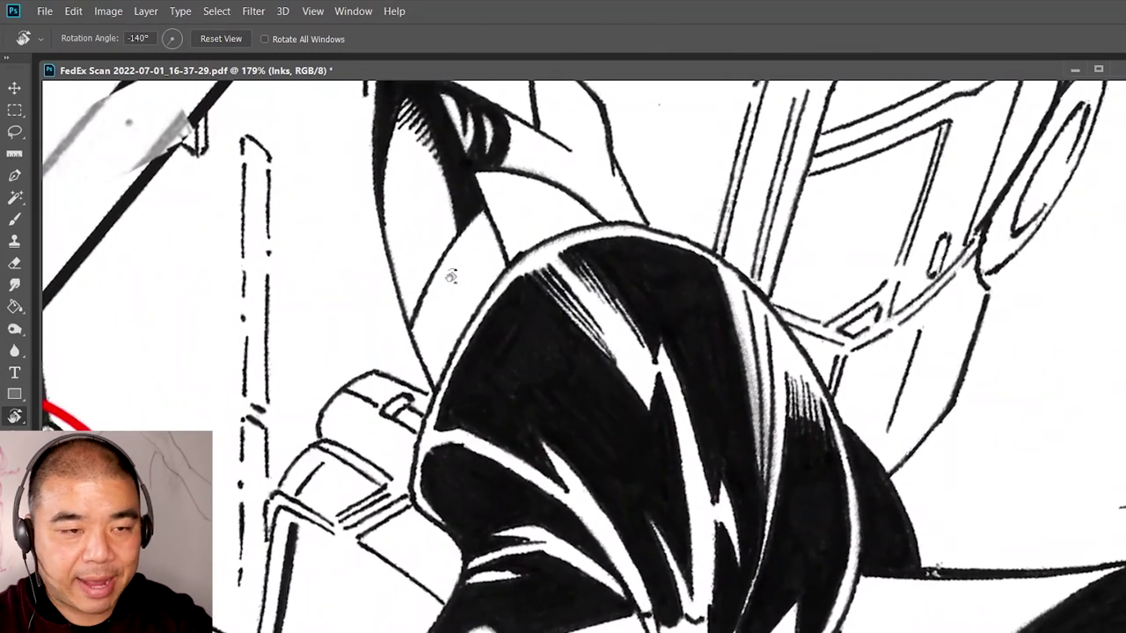
{"action": "key", "text": "b"}
{"action": "mouse_move", "coordinate": [422, 477]}
{"action": "left_mouse_down"}
{"action": "mouse_move", "coordinate": [414, 473]}
{"action": "mouse_move", "coordinate": [570, 225]}
{"action": "left_mouse_up"}
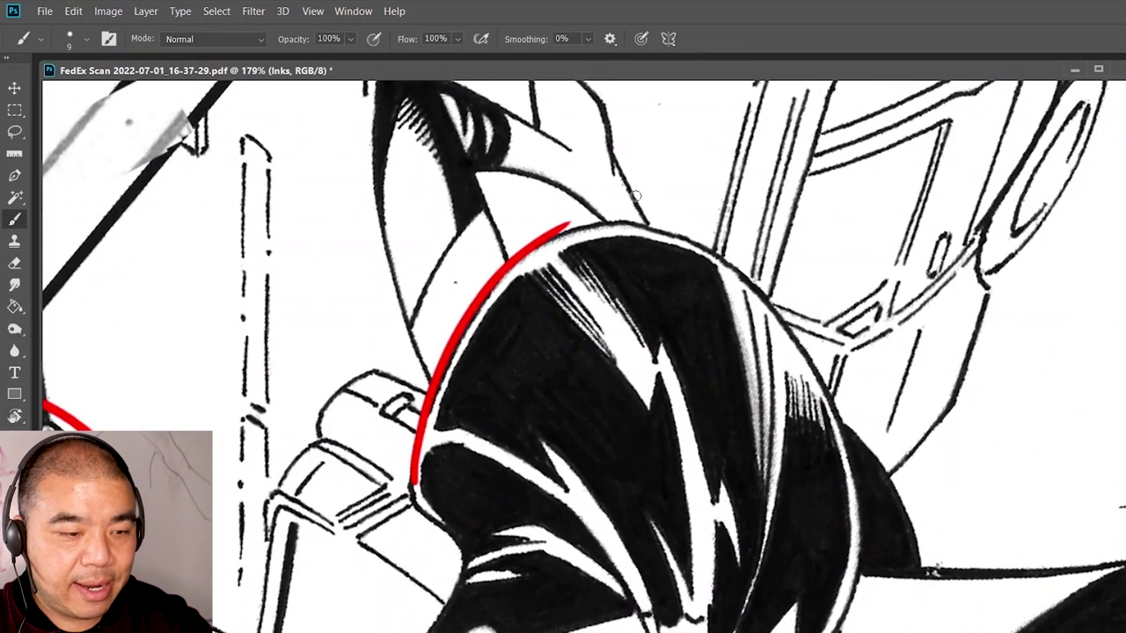
{"action": "key", "text": "r"}
{"action": "mouse_move", "coordinate": [649, 196]}
{"action": "left_mouse_down"}
{"action": "mouse_move", "coordinate": [581, 190]}
{"action": "mouse_move", "coordinate": [510, 229]}
{"action": "mouse_move", "coordinate": [466, 300]}
{"action": "left_mouse_up"}
{"action": "key", "text": "b"}
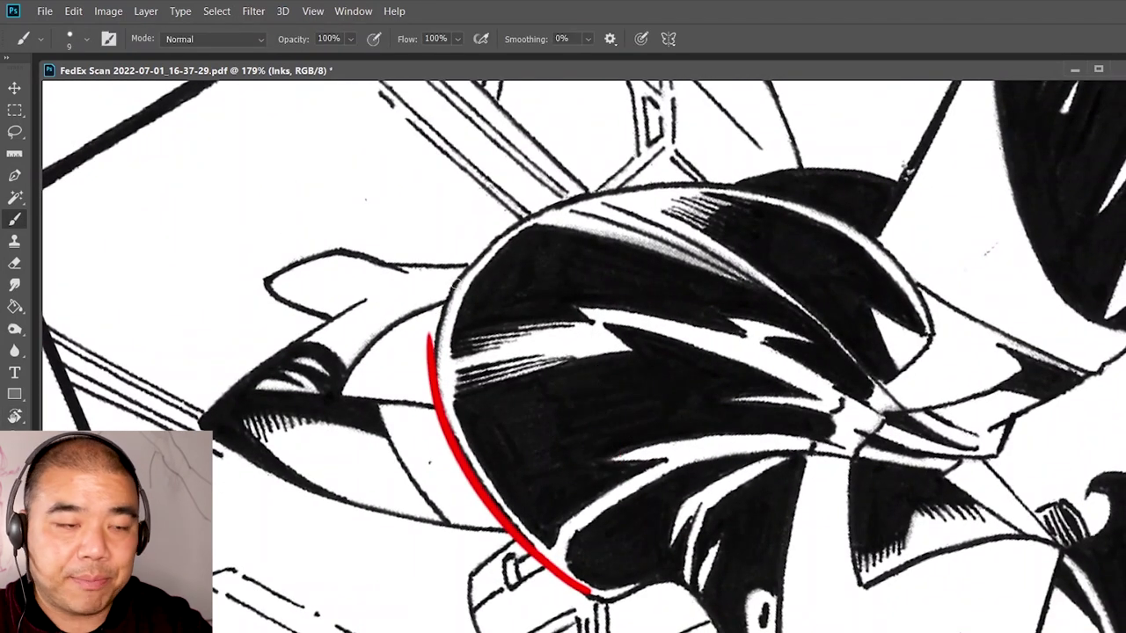
{"action": "left_click_drag", "start_coordinate": [432, 361], "coordinate": [512, 224]}
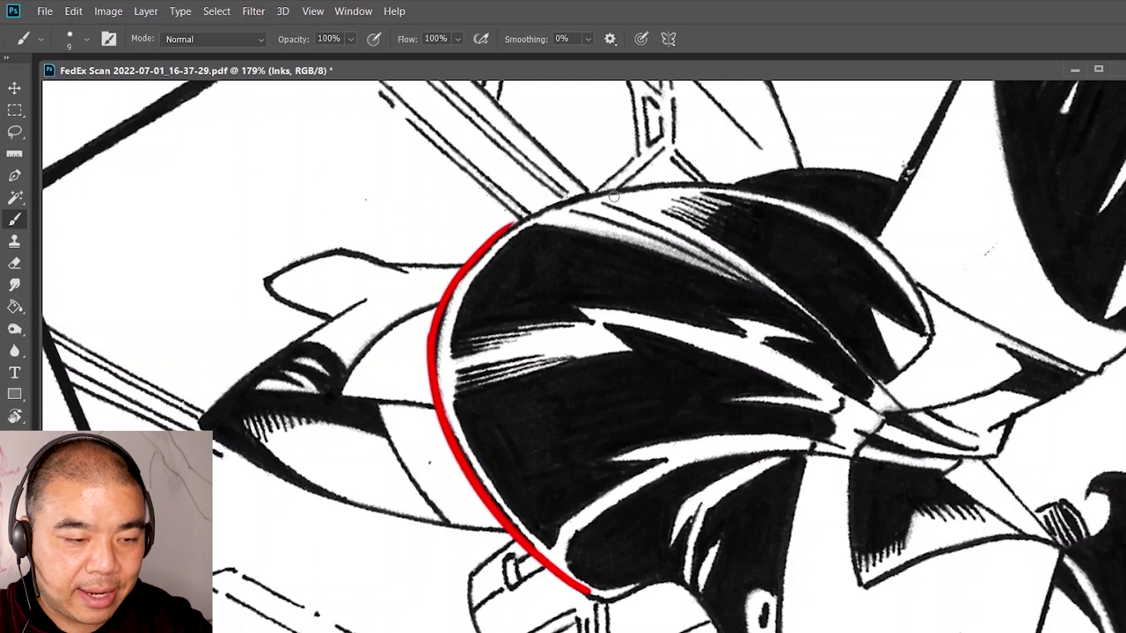
{"action": "key", "text": "r"}
{"action": "mouse_move", "coordinate": [614, 196]}
{"action": "left_mouse_down"}
{"action": "mouse_move", "coordinate": [572, 195]}
{"action": "mouse_move", "coordinate": [502, 224]}
{"action": "mouse_move", "coordinate": [432, 291]}
{"action": "left_mouse_up"}
{"action": "key", "text": "b"}
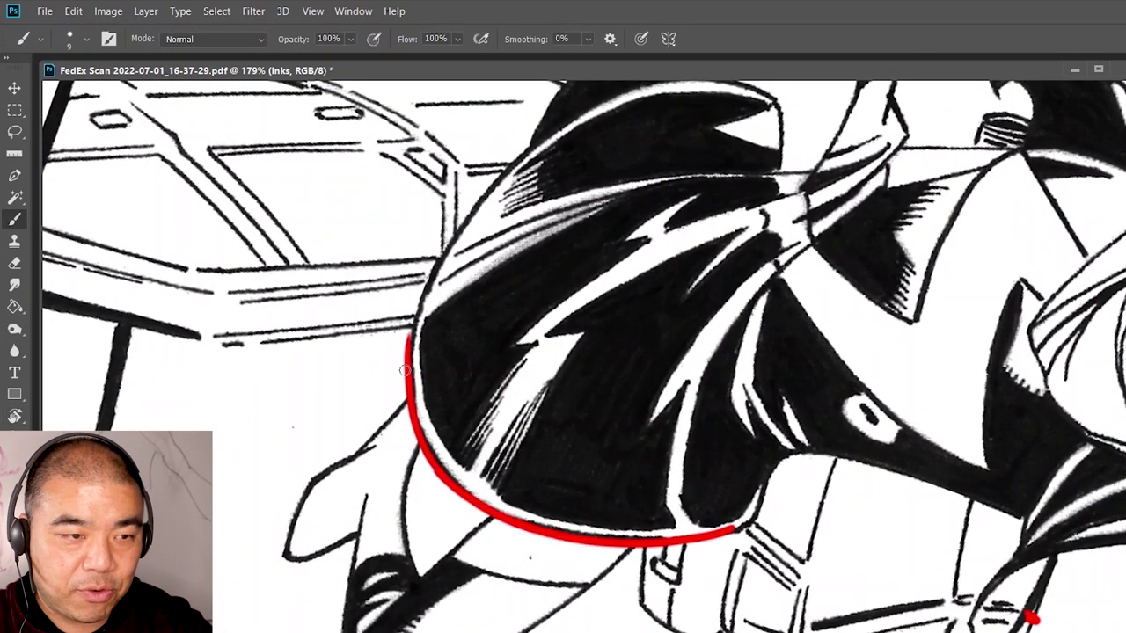
{"action": "mouse_move", "coordinate": [407, 363]}
{"action": "left_mouse_down"}
{"action": "mouse_move", "coordinate": [495, 189]}
{"action": "mouse_move", "coordinate": [727, 63]}
{"action": "left_mouse_up"}
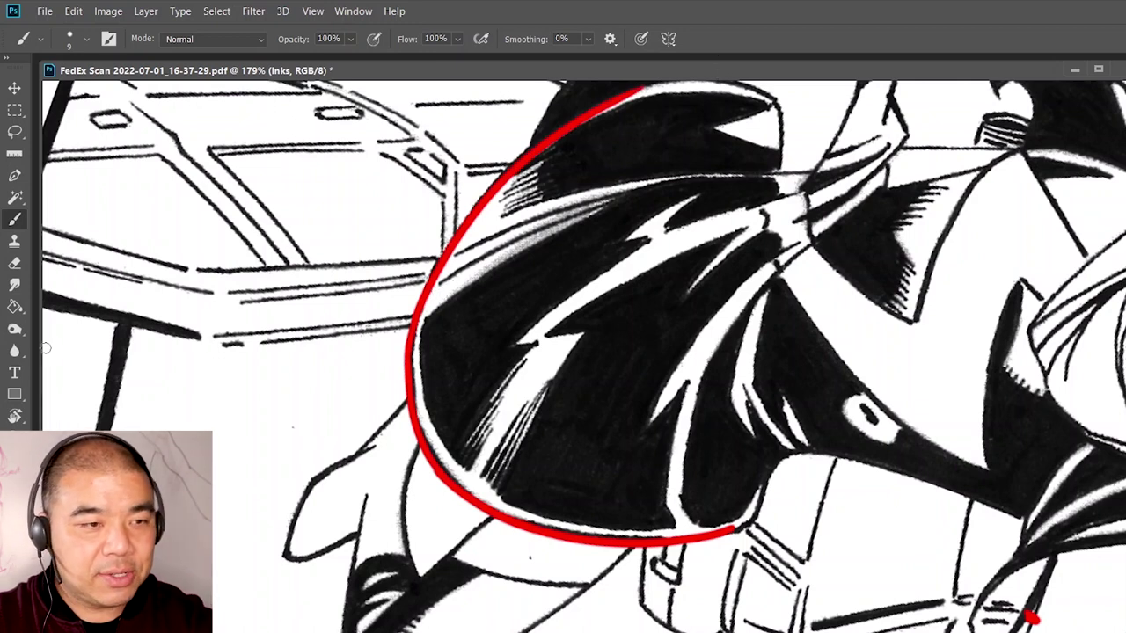
Draw a long red S-curve across the skirt and a parallel curve in two joined sections, rotating the canvas between them
{"action": "mouse_move", "coordinate": [213, 528]}
{"action": "left_mouse_down"}
{"action": "mouse_move", "coordinate": [232, 498]}
{"action": "mouse_move", "coordinate": [676, 295]}
{"action": "left_mouse_up"}
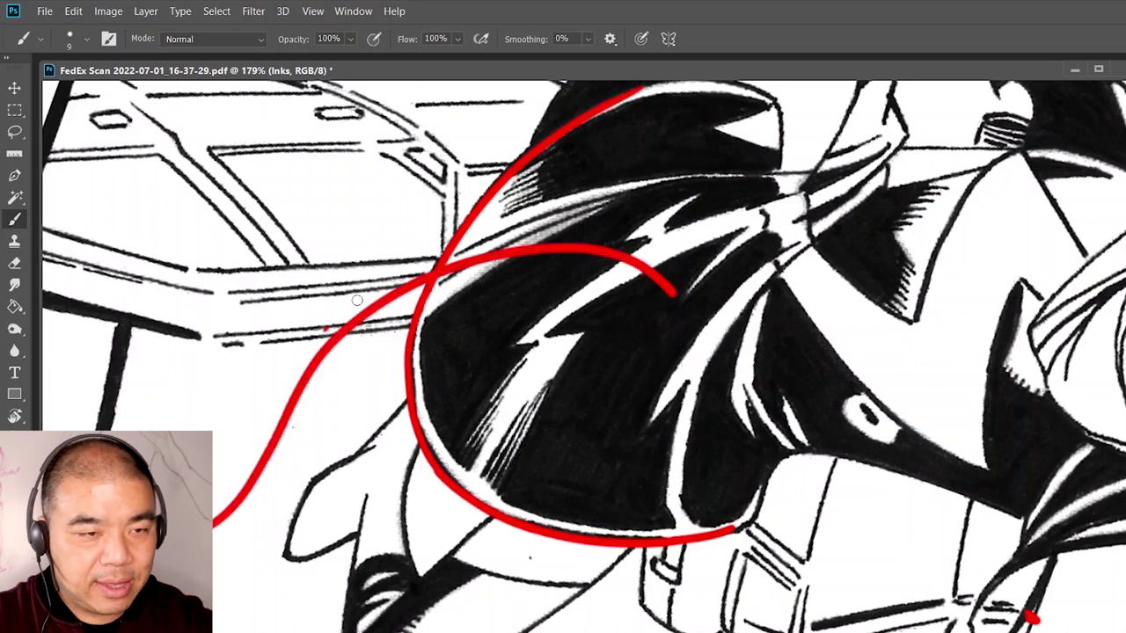
{"action": "left_click_drag", "start_coordinate": [325, 330], "coordinate": [658, 251]}
{"action": "key", "text": "r"}
{"action": "mouse_move", "coordinate": [452, 249]}
{"action": "left_mouse_down"}
{"action": "mouse_move", "coordinate": [387, 370]}
{"action": "mouse_move", "coordinate": [431, 502]}
{"action": "mouse_move", "coordinate": [537, 546]}
{"action": "mouse_move", "coordinate": [606, 541]}
{"action": "left_mouse_up"}
{"action": "key", "text": "b"}
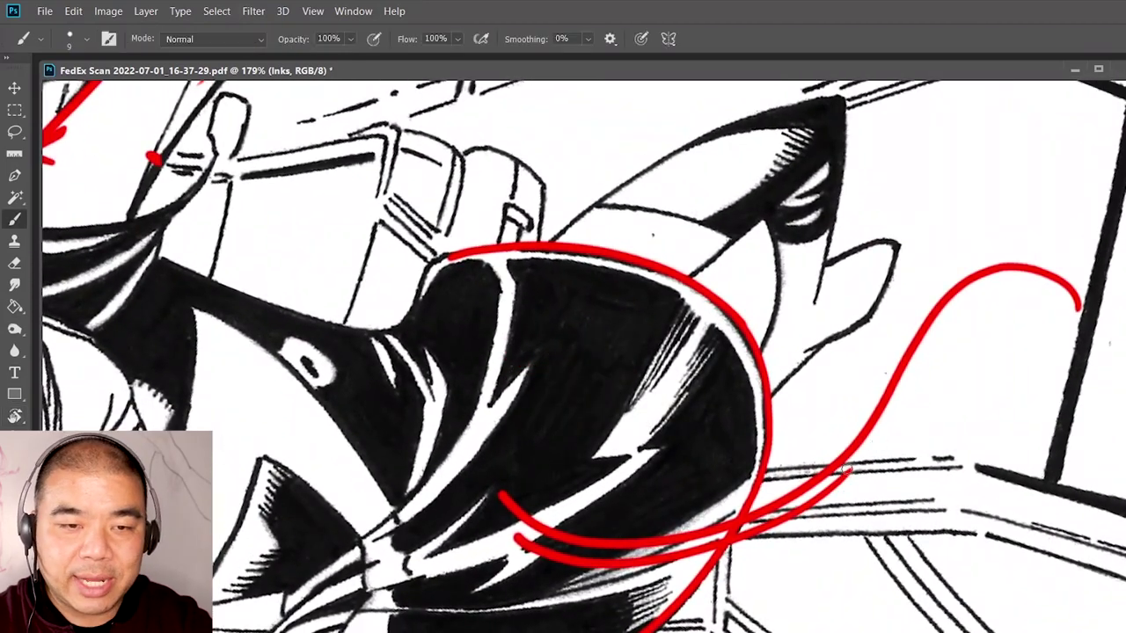
{"action": "mouse_move", "coordinate": [849, 476]}
{"action": "left_mouse_down"}
{"action": "mouse_move", "coordinate": [983, 298]}
{"action": "mouse_move", "coordinate": [1085, 306]}
{"action": "left_mouse_up"}
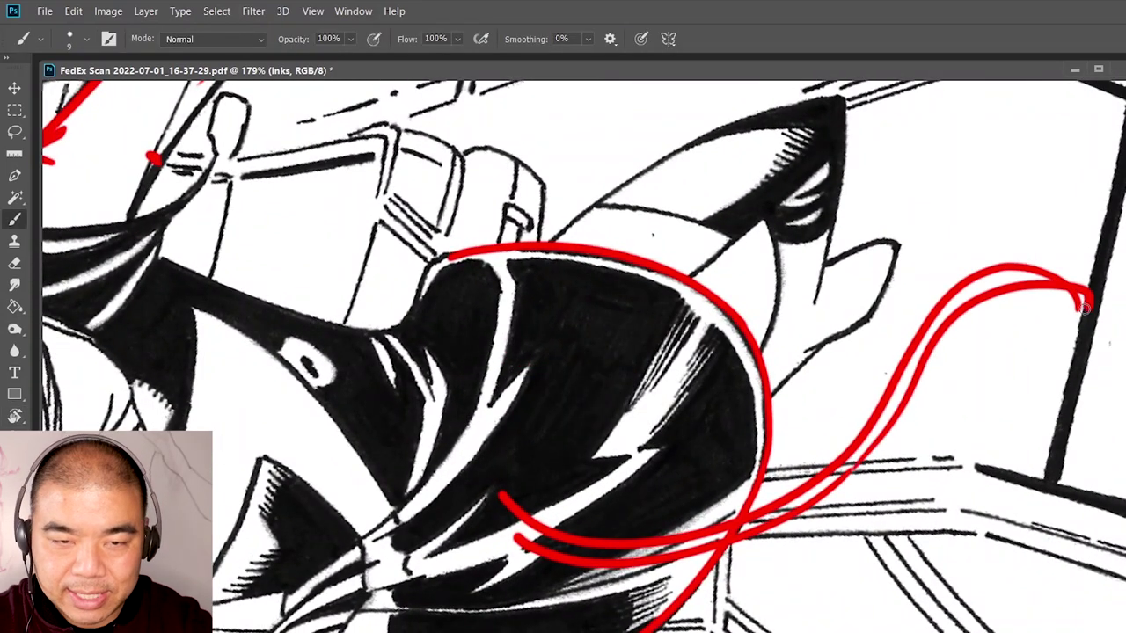
Reset the canvas rotation to 0° and examine the windowed building in the large panel
{"action": "key", "text": "r"}
{"action": "mouse_move", "coordinate": [971, 286]}
{"action": "left_mouse_down"}
{"action": "mouse_move", "coordinate": [950, 477]}
{"action": "mouse_move", "coordinate": [732, 605]}
{"action": "left_mouse_up"}
{"action": "left_click_drag", "start_coordinate": [901, 345], "coordinate": [782, 422]}
{"action": "key", "text": "z"}
{"action": "key", "text": "r"}
{"action": "left_click_drag", "start_coordinate": [908, 340], "coordinate": [899, 265]}
{"action": "left_click_drag", "start_coordinate": [256, 212], "coordinate": [374, 286]}
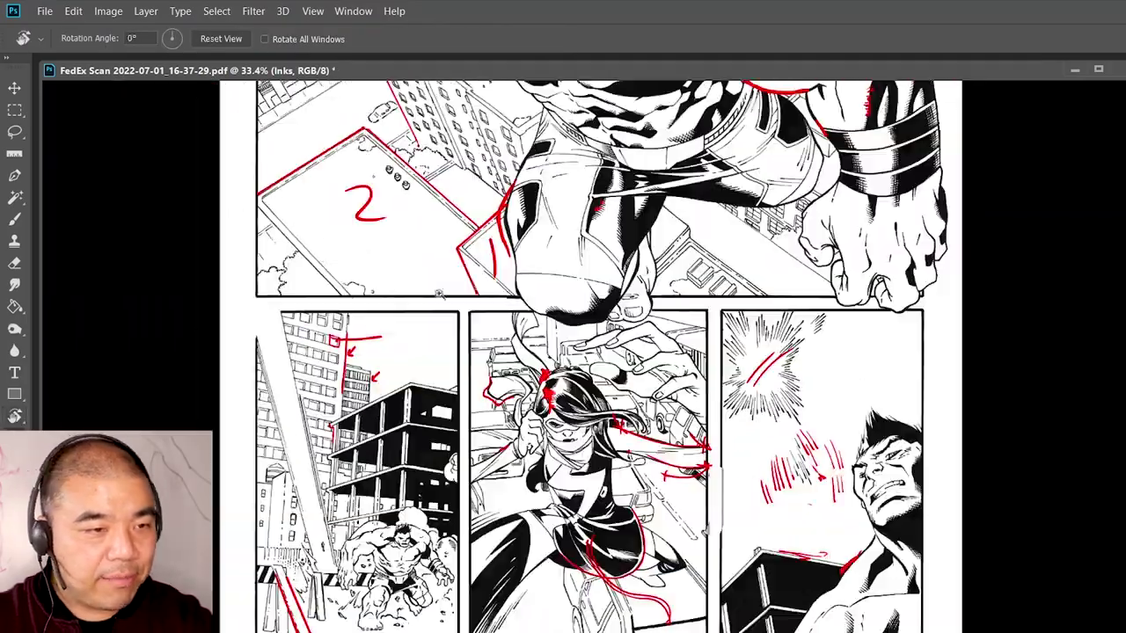
{"action": "key", "text": "z"}
{"action": "left_click_drag", "start_coordinate": [348, 354], "coordinate": [395, 337]}
{"action": "left_click_drag", "start_coordinate": [528, 114], "coordinate": [538, 355]}
{"action": "scroll", "coordinate": [384, 332], "scroll_direction": "up", "scroll_amount": 5}
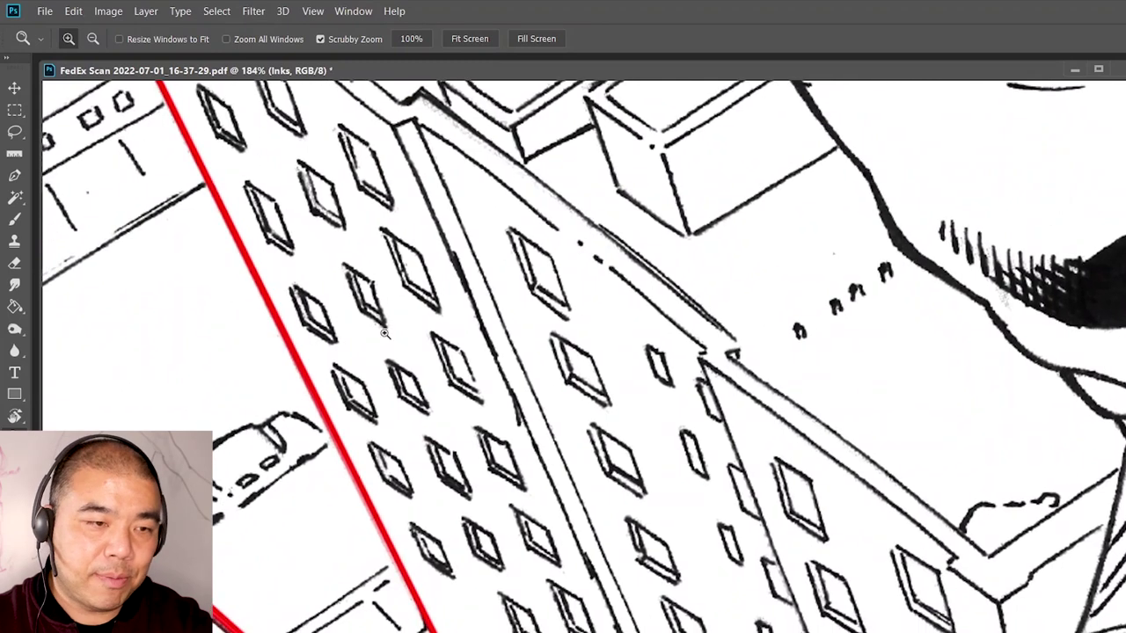
{"action": "scroll", "coordinate": [505, 314], "scroll_direction": "down", "scroll_amount": 4}
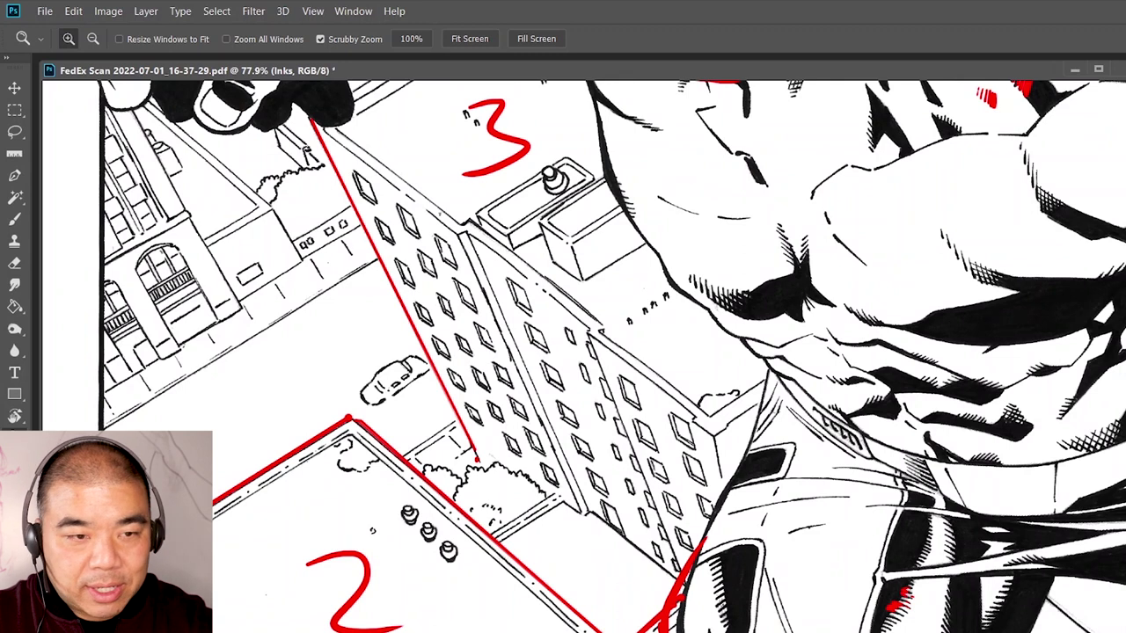
Toggle the inks layer's visibility to compare the building's pencils with its inks
{"action": "key", "text": "ctrl+comma"}
{"action": "key", "text": "ctrl+comma"}
{"action": "key", "text": "ctrl+comma"}
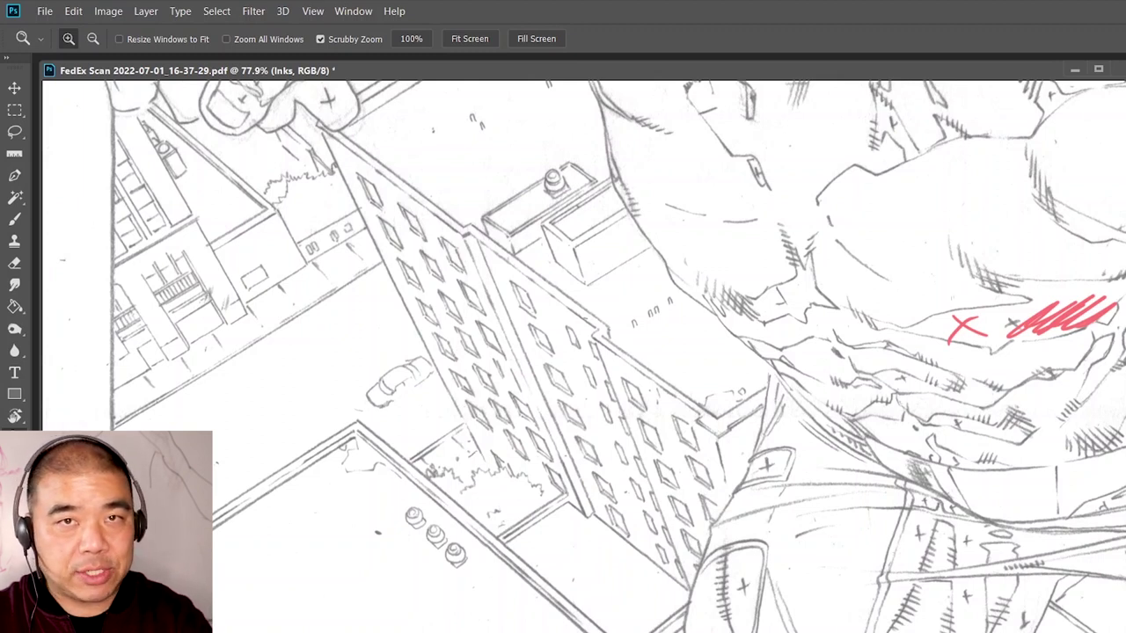
Try freehand red guide lines down the building's window column and undo them
{"action": "left_click_drag", "start_coordinate": [606, 513], "coordinate": [853, 527]}
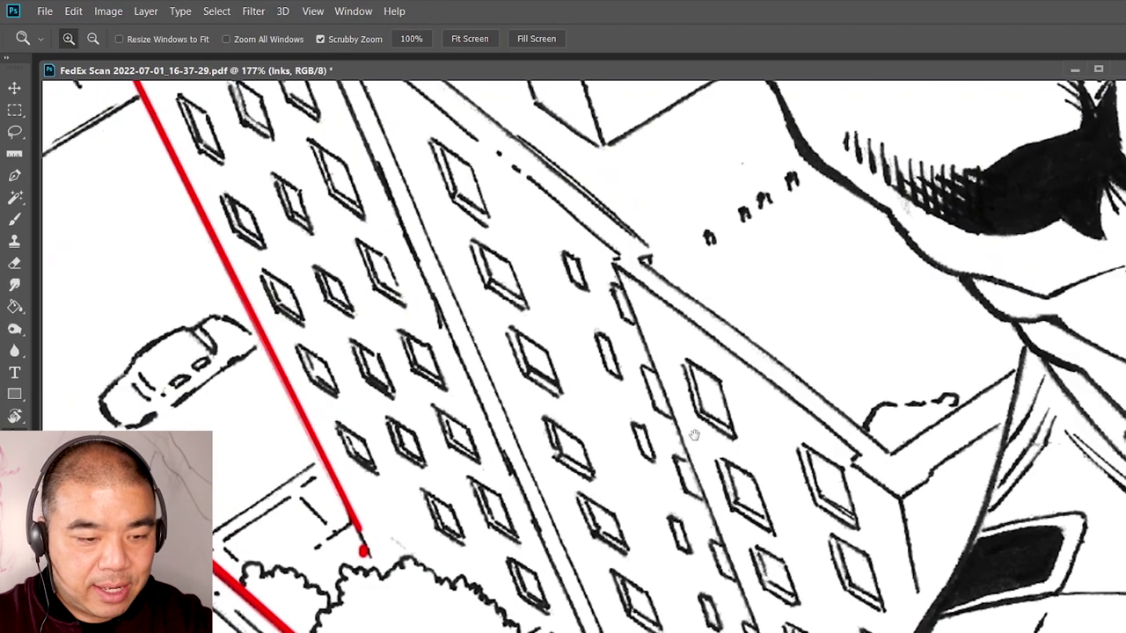
{"action": "key", "text": "b"}
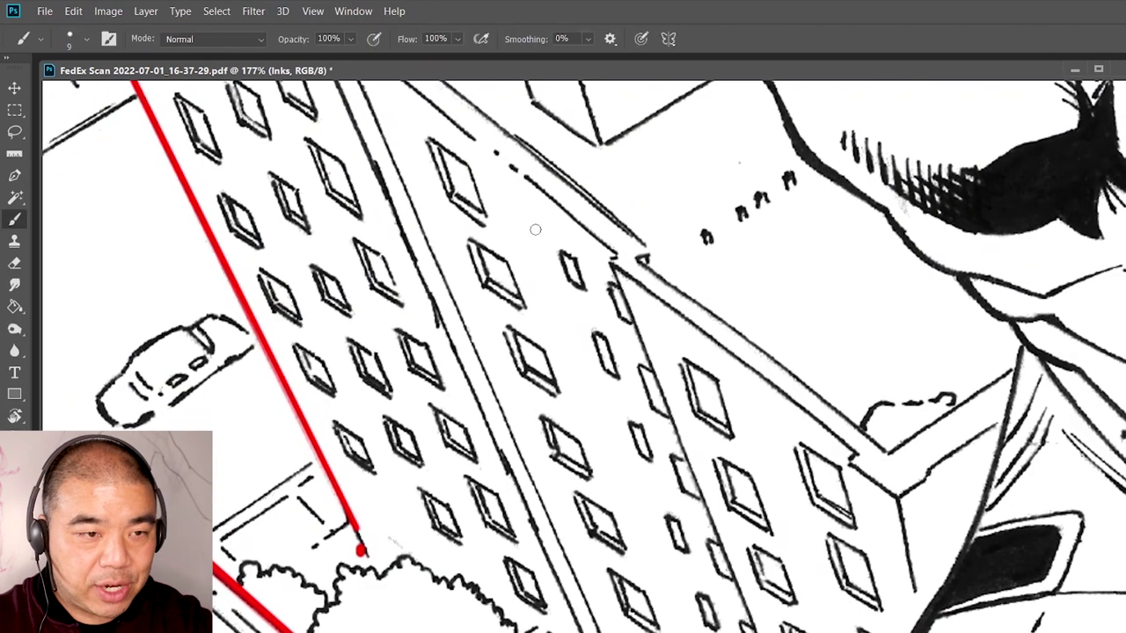
{"action": "mouse_move", "coordinate": [352, 196]}
{"action": "left_mouse_down"}
{"action": "mouse_move", "coordinate": [397, 348]}
{"action": "mouse_move", "coordinate": [389, 336]}
{"action": "left_mouse_up"}
{"action": "left_click_drag", "start_coordinate": [316, 208], "coordinate": [440, 593]}
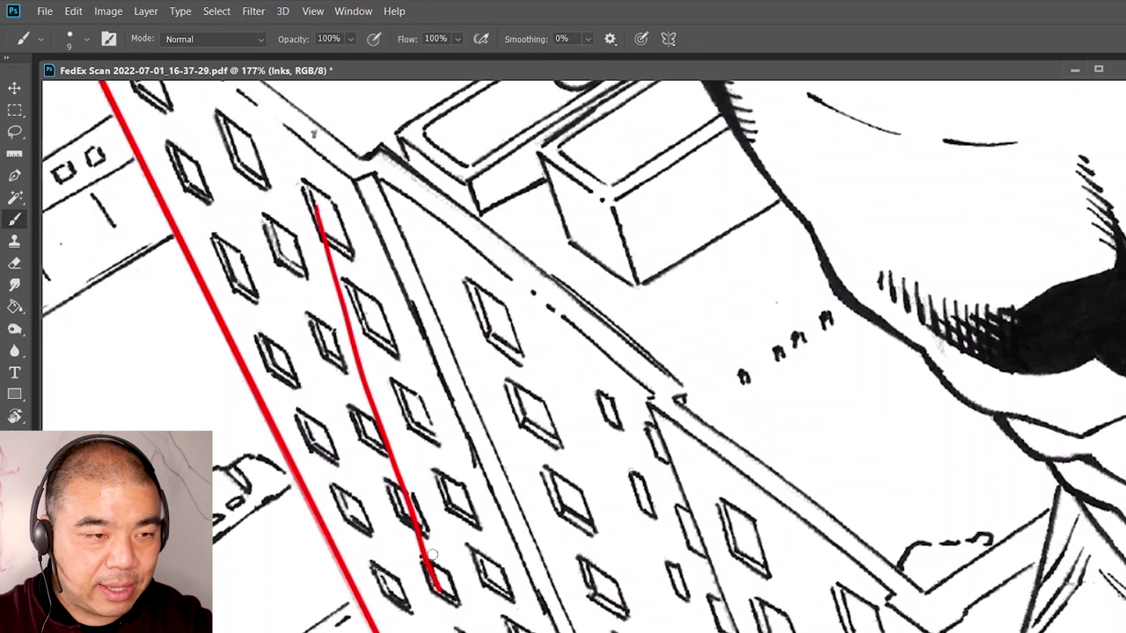
{"action": "left_click_drag", "start_coordinate": [350, 256], "coordinate": [447, 522]}
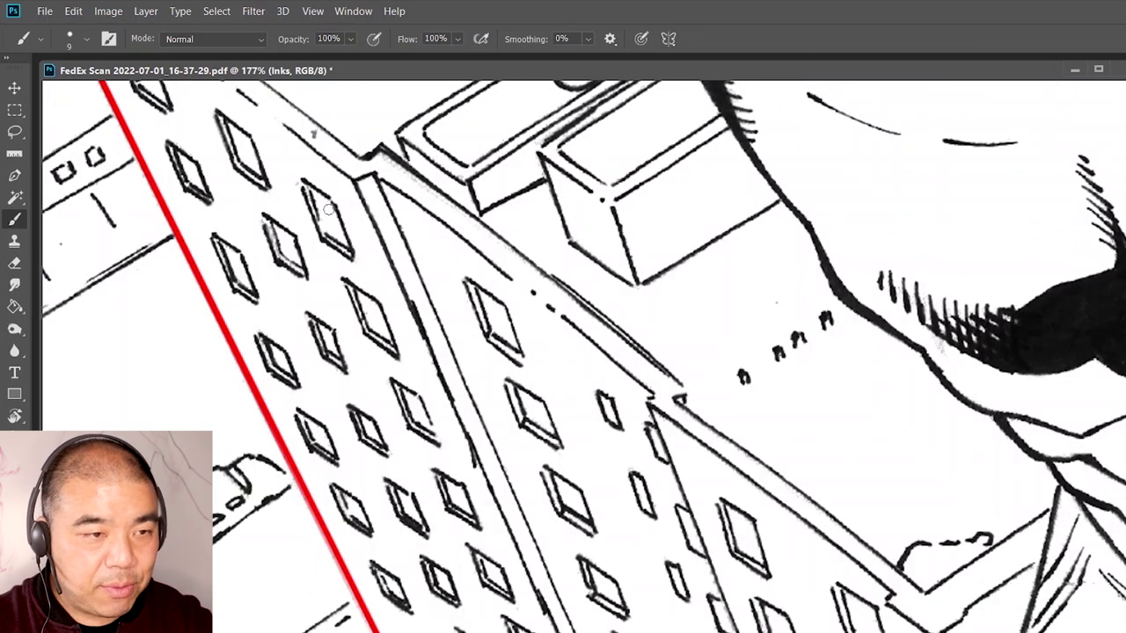
Draw straight red guide lines down both sides of the three window columns on the building's side facade
{"action": "left_click", "coordinate": [533, 631], "text": "shift"}
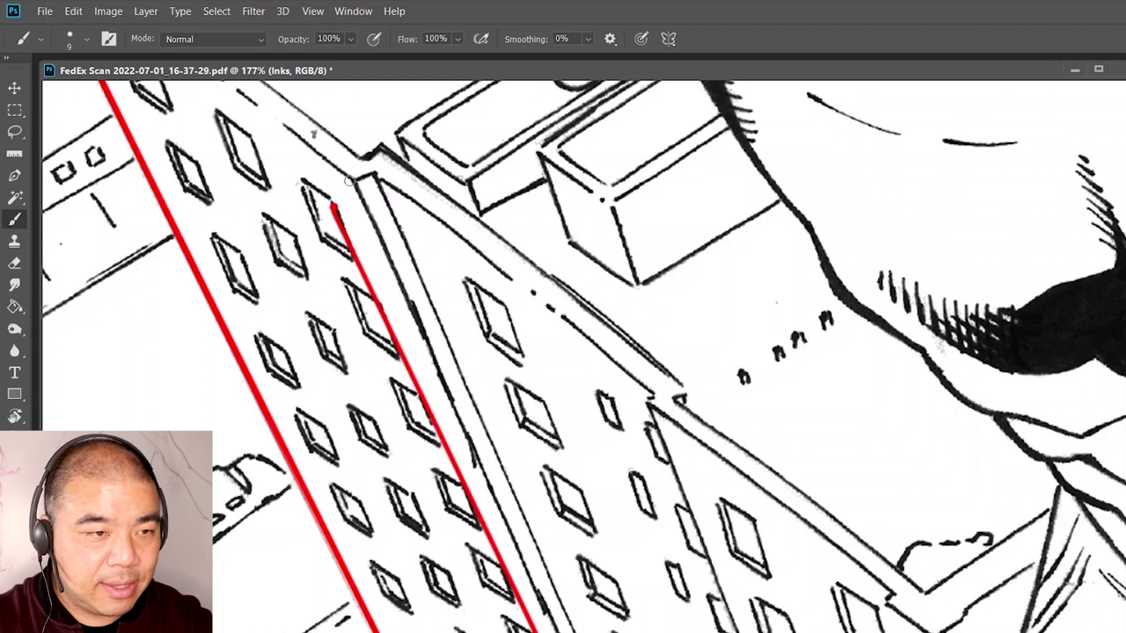
{"action": "left_click", "coordinate": [301, 186]}
{"action": "left_click", "coordinate": [510, 628], "text": "shift"}
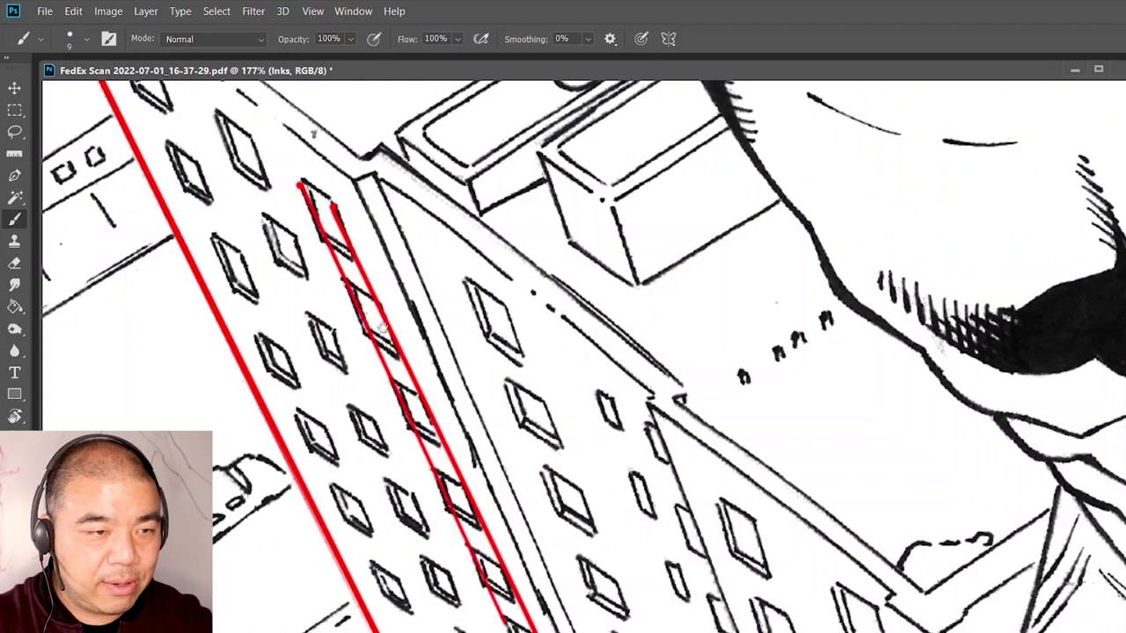
{"action": "left_click_drag", "start_coordinate": [288, 182], "coordinate": [352, 265]}
{"action": "left_click", "coordinate": [317, 223]}
{"action": "left_click", "coordinate": [489, 616], "text": "shift"}
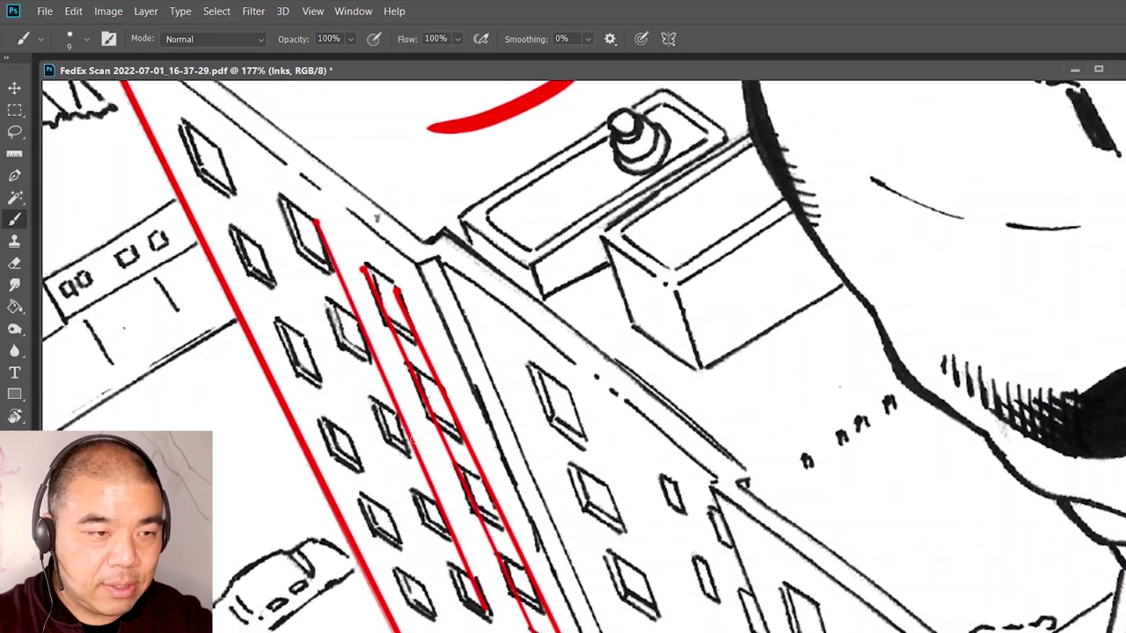
{"action": "left_click", "coordinate": [280, 197]}
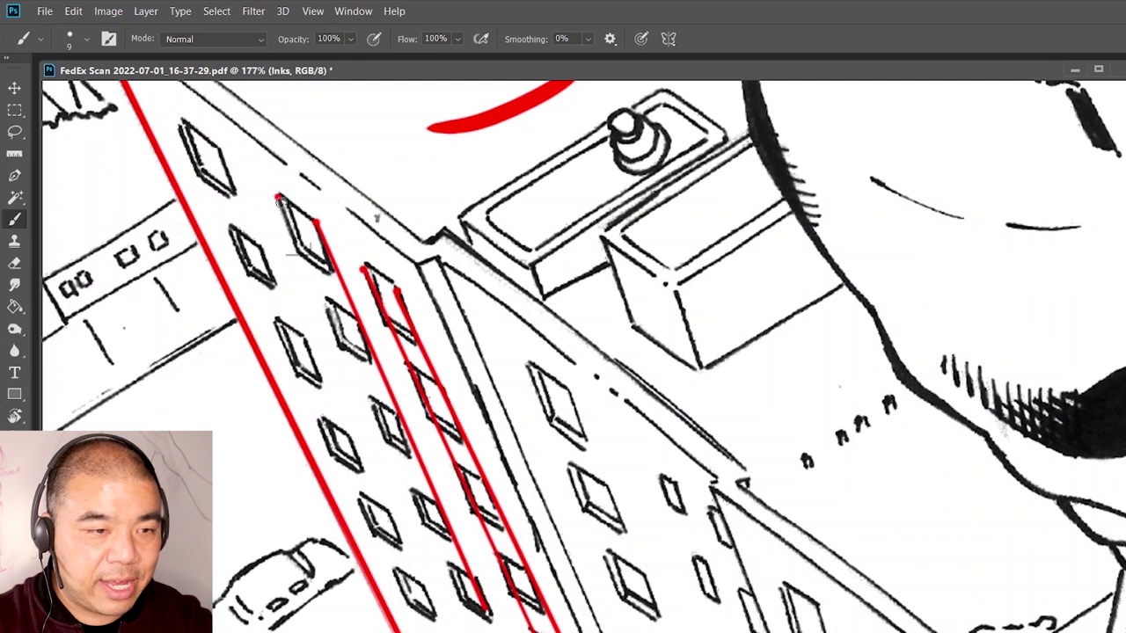
{"action": "left_click", "coordinate": [463, 607], "text": "shift"}
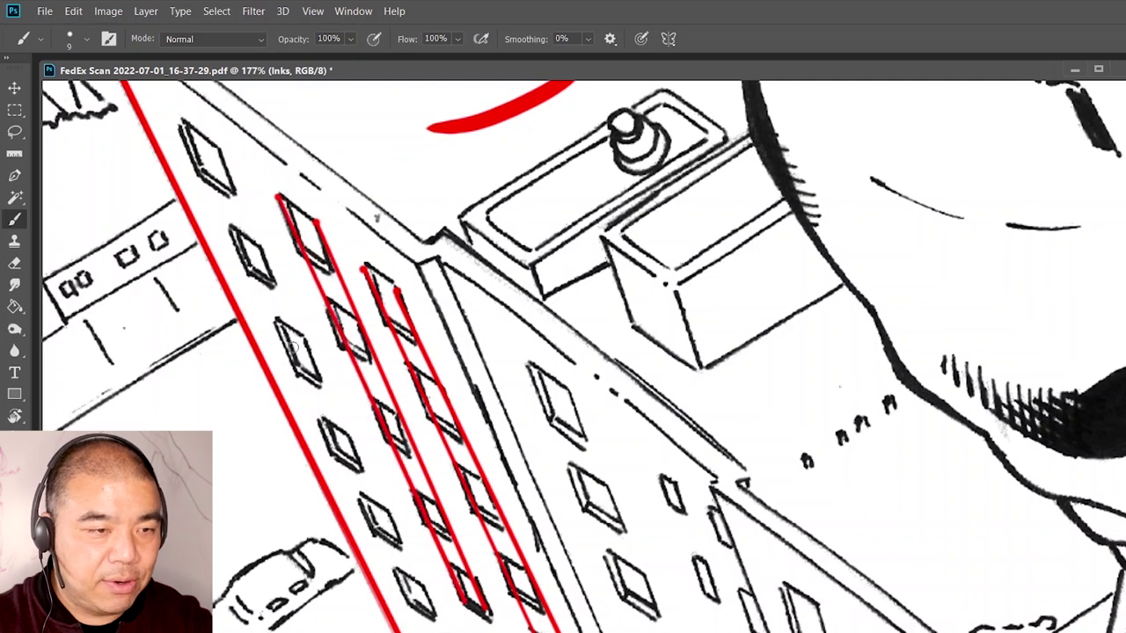
{"action": "left_click", "coordinate": [424, 593], "text": "shift"}
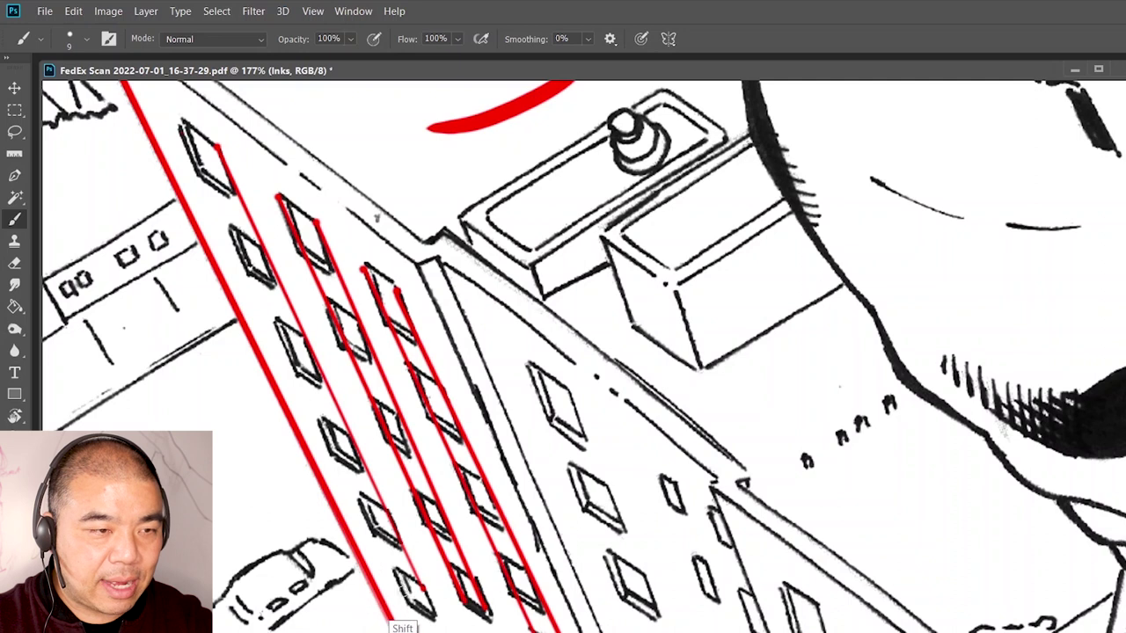
{"action": "left_click", "coordinate": [407, 598], "text": "shift"}
Draw four straight red guide lines across the columns, aligned with the window edges, to form a perspective grid
{"action": "left_click", "coordinate": [398, 286]}
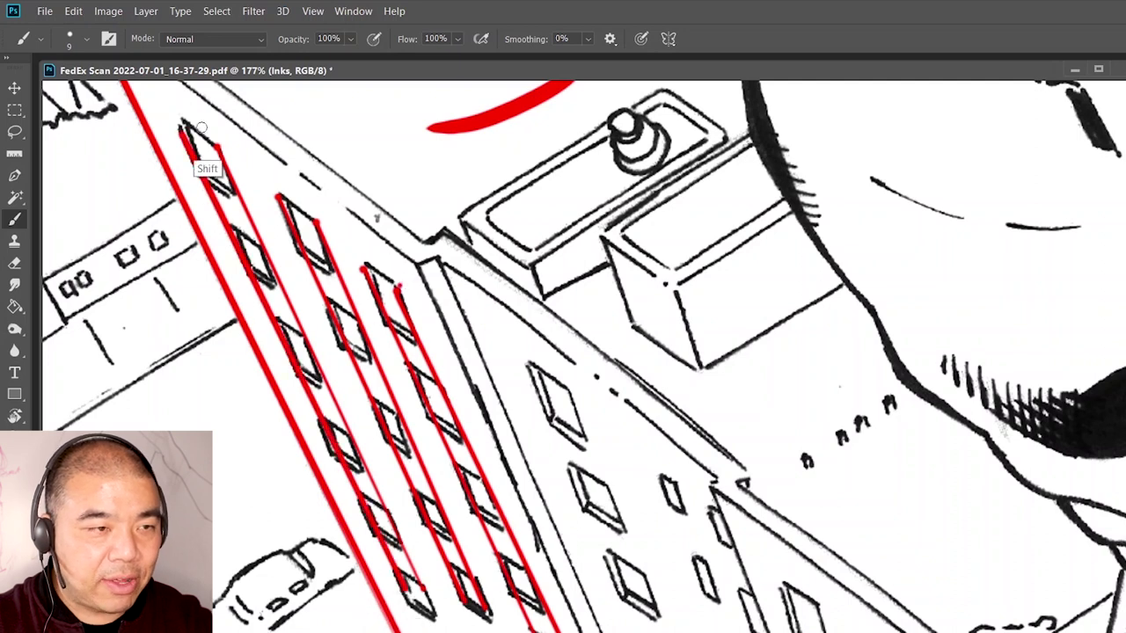
{"action": "left_click", "coordinate": [157, 114], "text": "shift"}
{"action": "left_click", "coordinate": [178, 163]}
{"action": "left_click", "coordinate": [433, 350], "text": "shift"}
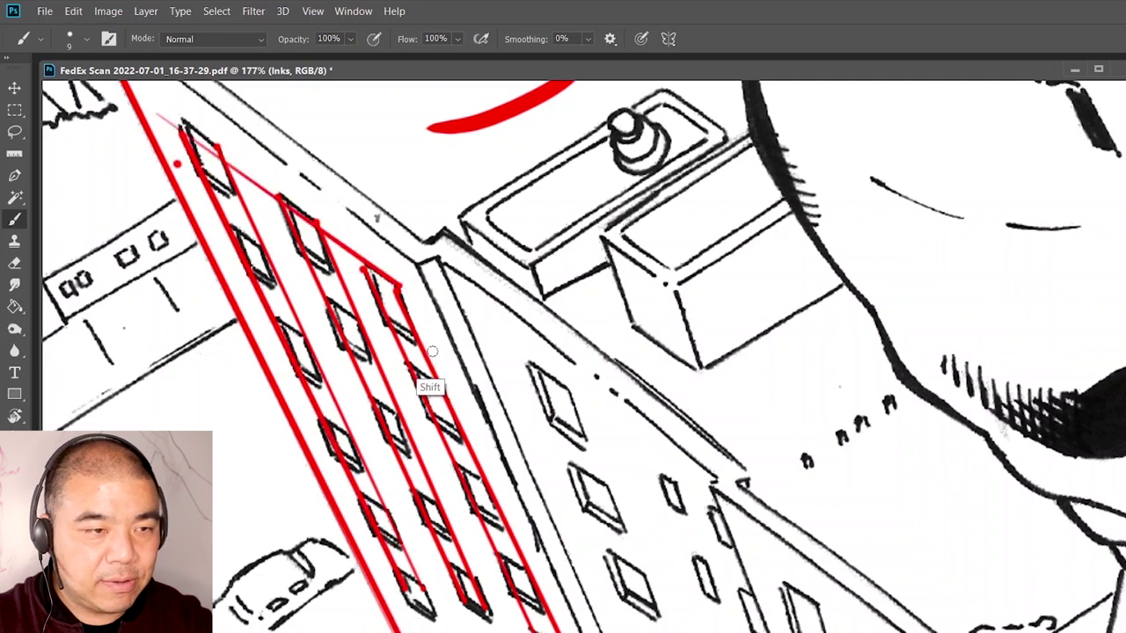
{"action": "left_click", "coordinate": [203, 215]}
{"action": "left_click", "coordinate": [472, 389], "text": "shift"}
{"action": "left_click", "coordinate": [239, 274]}
{"action": "left_click", "coordinate": [483, 443], "text": "shift"}
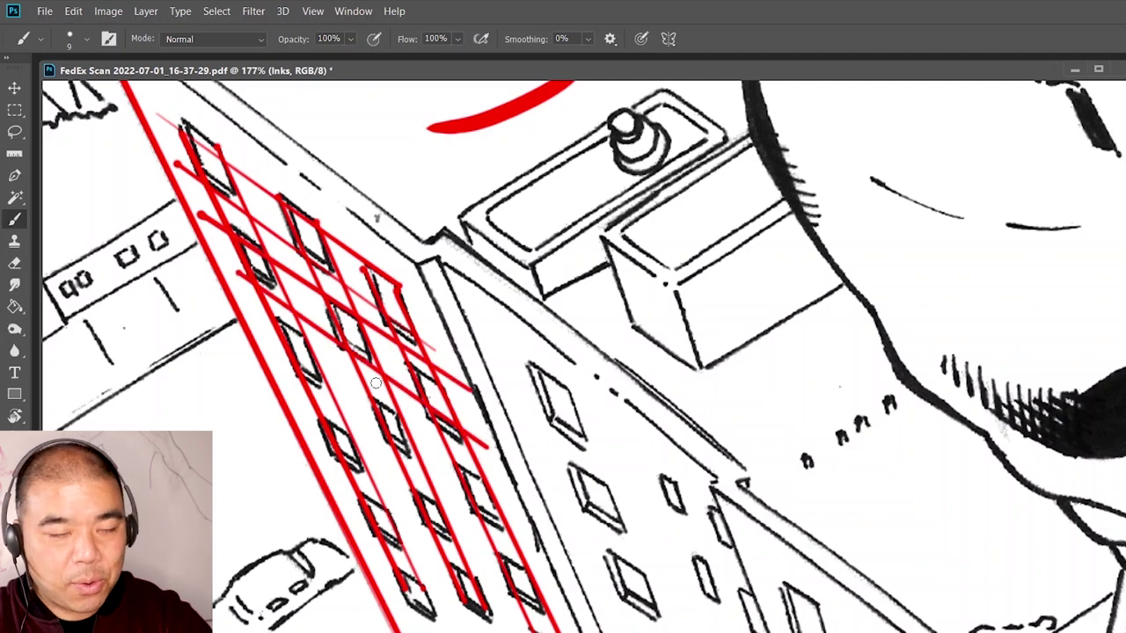
Outline the top windows of the first two columns in thick red along the guide grid
{"action": "mouse_move", "coordinate": [286, 286]}
{"action": "left_mouse_down"}
{"action": "mouse_move", "coordinate": [333, 286]}
{"action": "mouse_move", "coordinate": [386, 389]}
{"action": "left_mouse_up"}
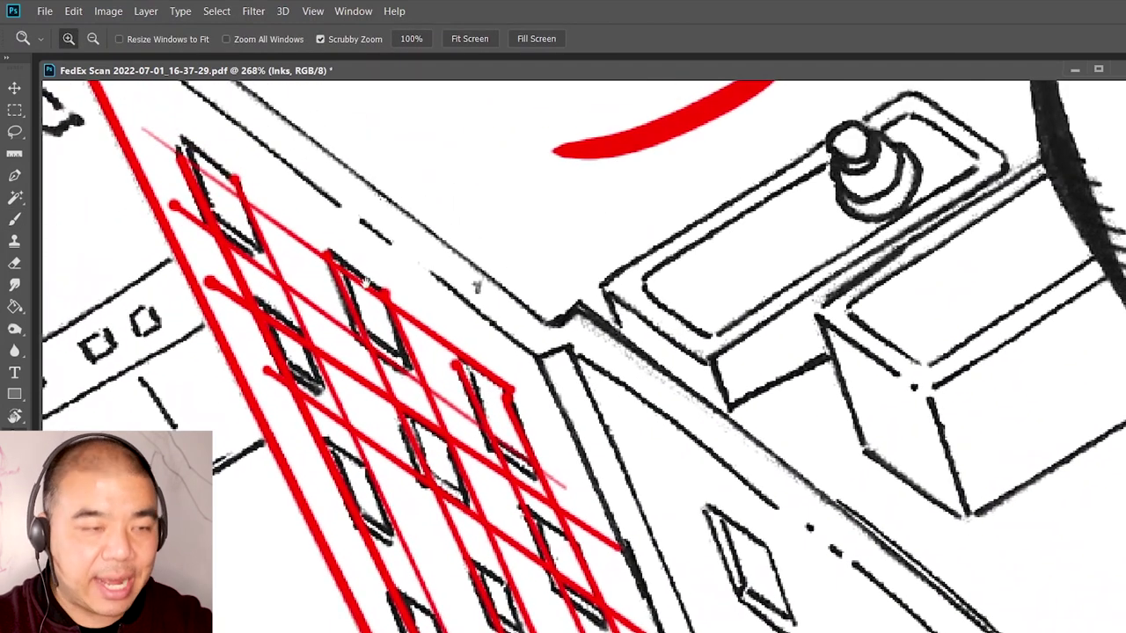
{"action": "mouse_move", "coordinate": [181, 155]}
{"action": "left_mouse_down"}
{"action": "mouse_move", "coordinate": [214, 227]}
{"action": "mouse_move", "coordinate": [267, 280]}
{"action": "mouse_move", "coordinate": [247, 223]}
{"action": "mouse_move", "coordinate": [188, 163]}
{"action": "left_mouse_up"}
{"action": "mouse_move", "coordinate": [394, 194]}
{"action": "left_mouse_down"}
{"action": "mouse_move", "coordinate": [669, 229]}
{"action": "mouse_move", "coordinate": [619, 178]}
{"action": "left_mouse_up"}
{"action": "mouse_move", "coordinate": [565, 246]}
{"action": "left_mouse_down"}
{"action": "mouse_move", "coordinate": [616, 336]}
{"action": "mouse_move", "coordinate": [630, 308]}
{"action": "mouse_move", "coordinate": [563, 244]}
{"action": "left_mouse_up"}
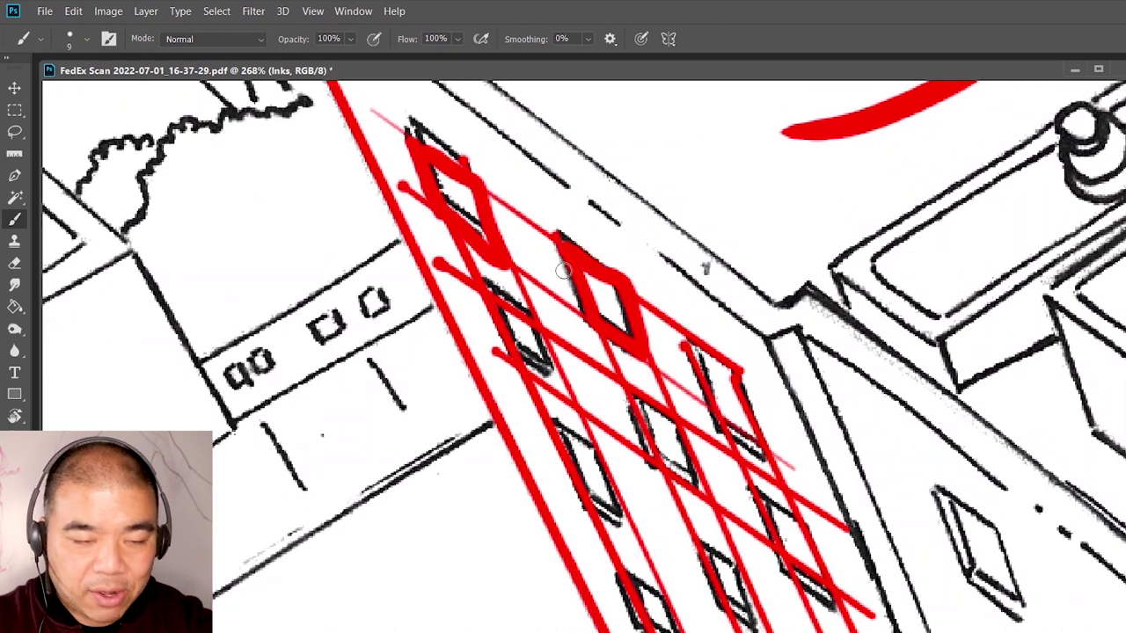
Erase the excess red guide lines around the two outlined windows and return to the full panel view
{"action": "key", "text": "e"}
{"action": "mouse_move", "coordinate": [506, 191]}
{"action": "left_mouse_down"}
{"action": "mouse_move", "coordinate": [505, 220]}
{"action": "mouse_move", "coordinate": [543, 254]}
{"action": "mouse_move", "coordinate": [543, 294]}
{"action": "mouse_move", "coordinate": [575, 329]}
{"action": "mouse_move", "coordinate": [586, 373]}
{"action": "mouse_move", "coordinate": [696, 397]}
{"action": "mouse_move", "coordinate": [678, 324]}
{"action": "mouse_move", "coordinate": [660, 316]}
{"action": "mouse_move", "coordinate": [673, 342]}
{"action": "left_mouse_up"}
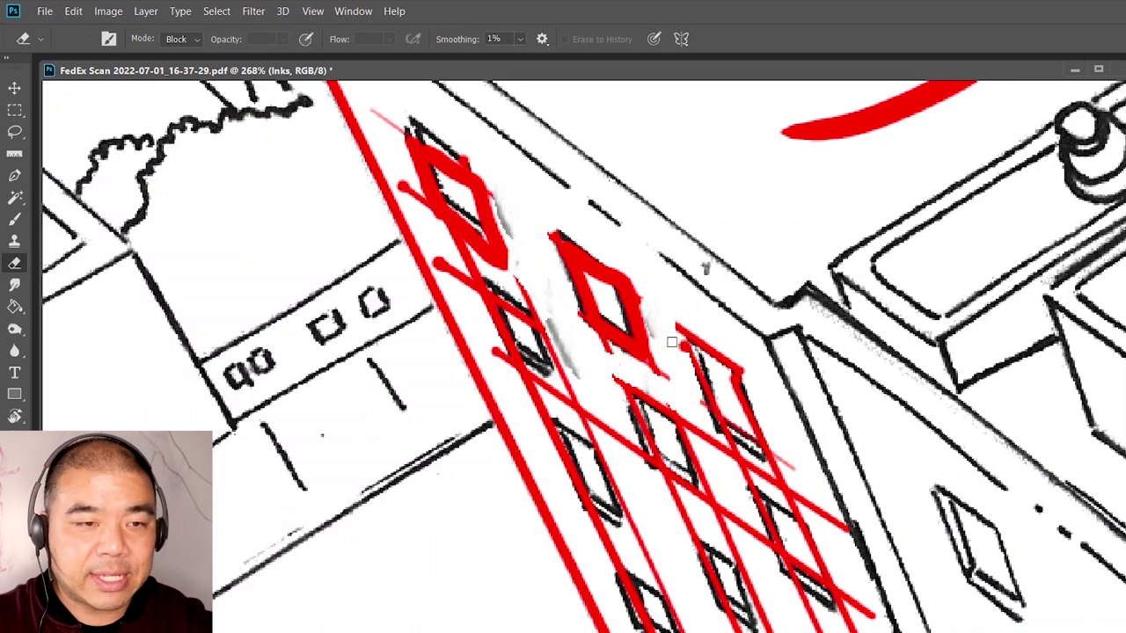
{"action": "mouse_move", "coordinate": [419, 275]}
{"action": "left_mouse_down"}
{"action": "mouse_move", "coordinate": [441, 258]}
{"action": "mouse_move", "coordinate": [461, 299]}
{"action": "left_mouse_up"}
{"action": "key", "text": "ctrl+space"}
{"action": "left_click_drag", "start_coordinate": [796, 257], "coordinate": [707, 354]}
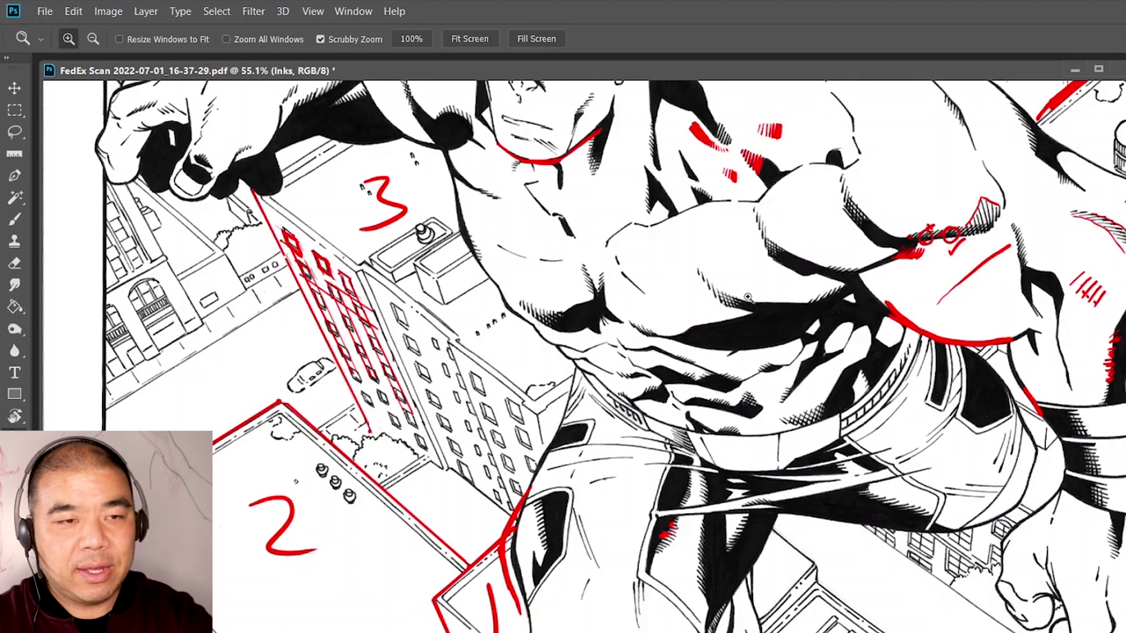
{"action": "scroll", "coordinate": [786, 244], "scroll_direction": "down", "scroll_amount": 3}
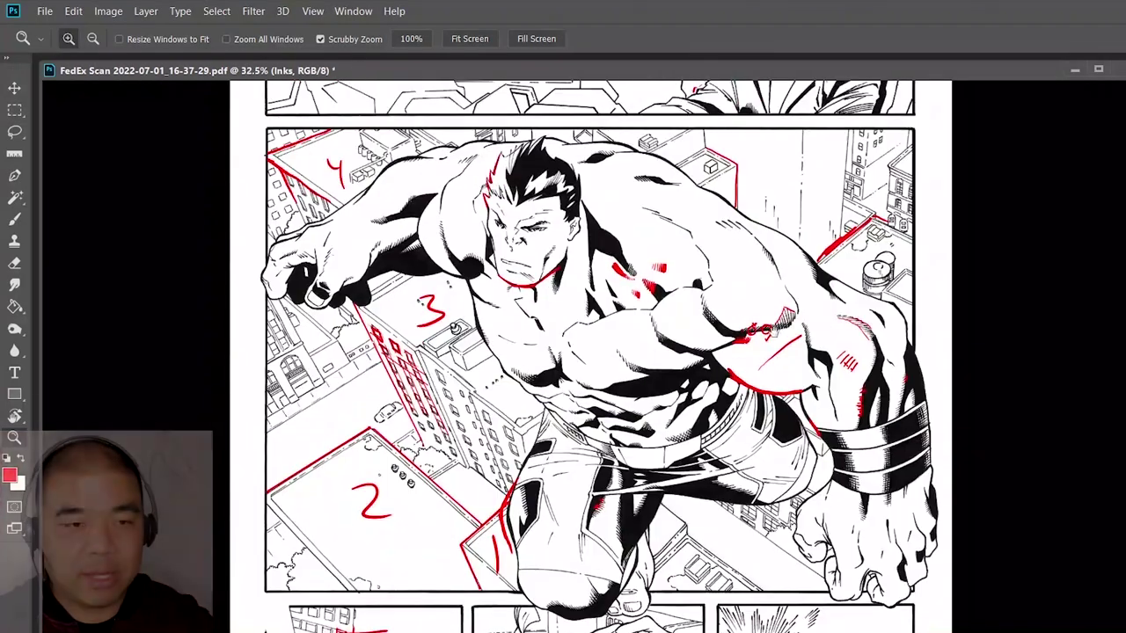